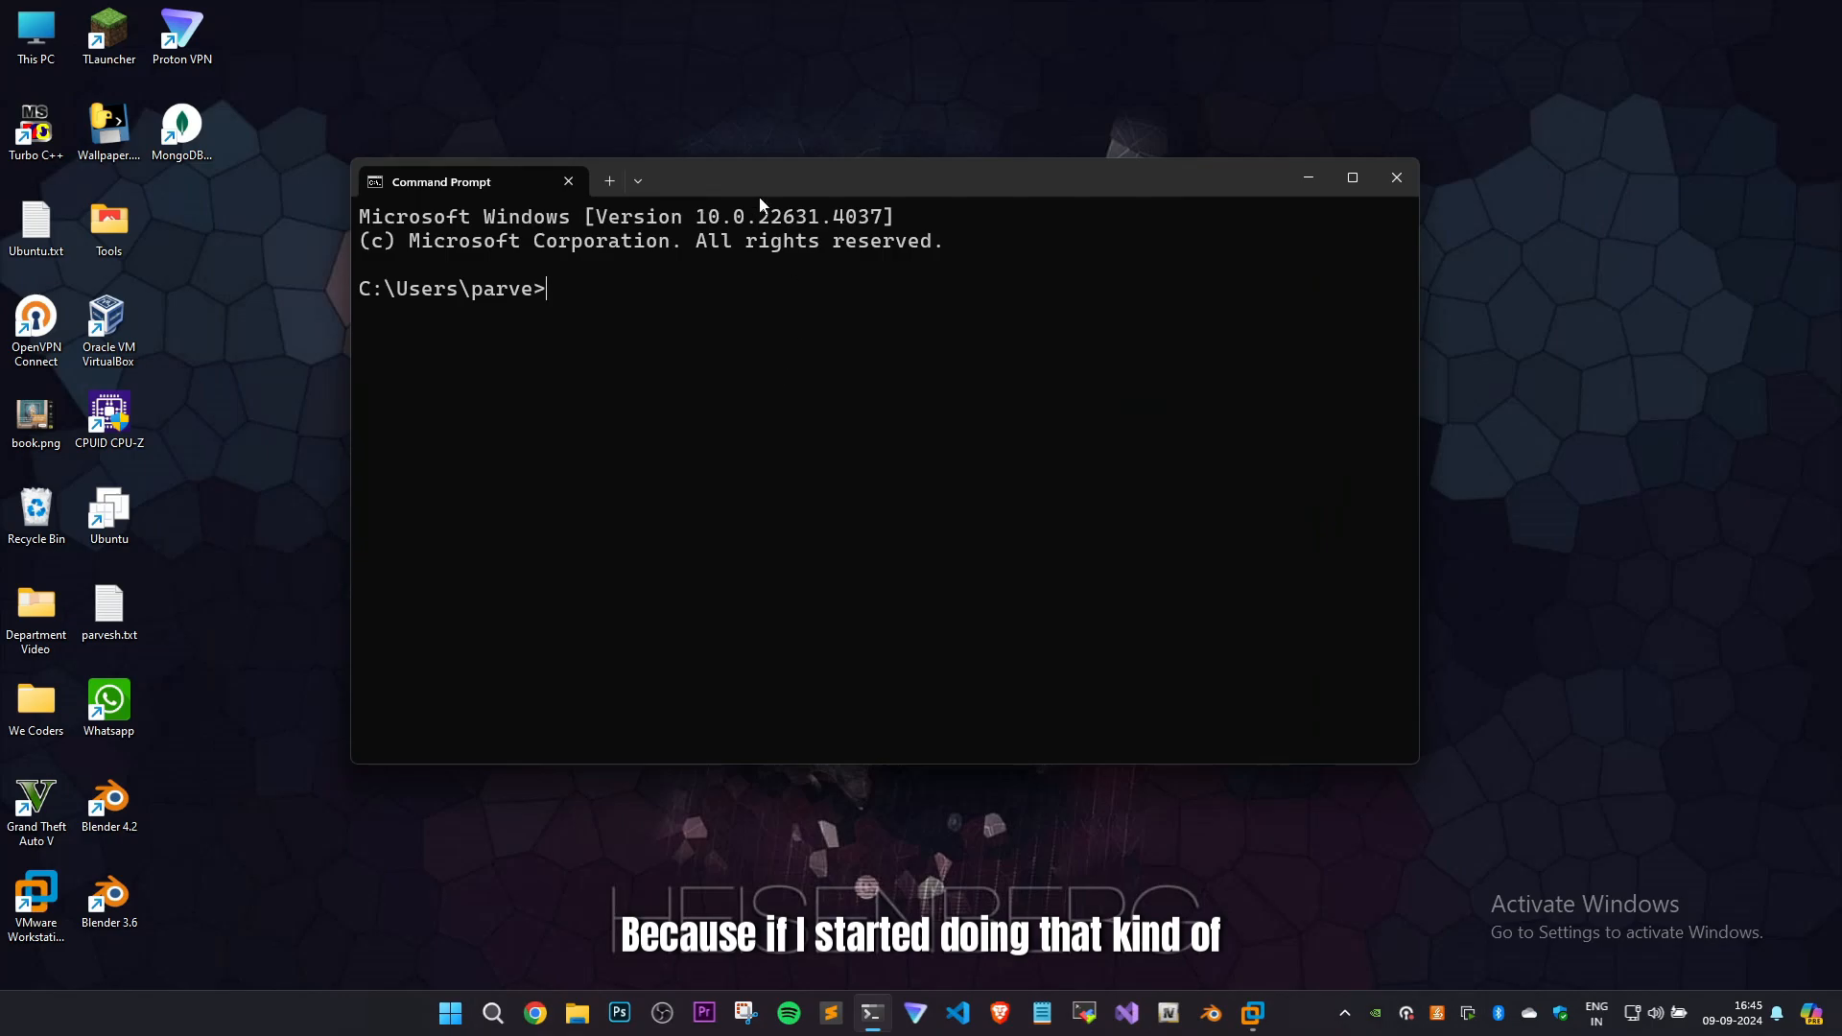
Close the Command Prompt window and switch to VMware Workstation.
left_click_drag(749, 183, 872, 182)
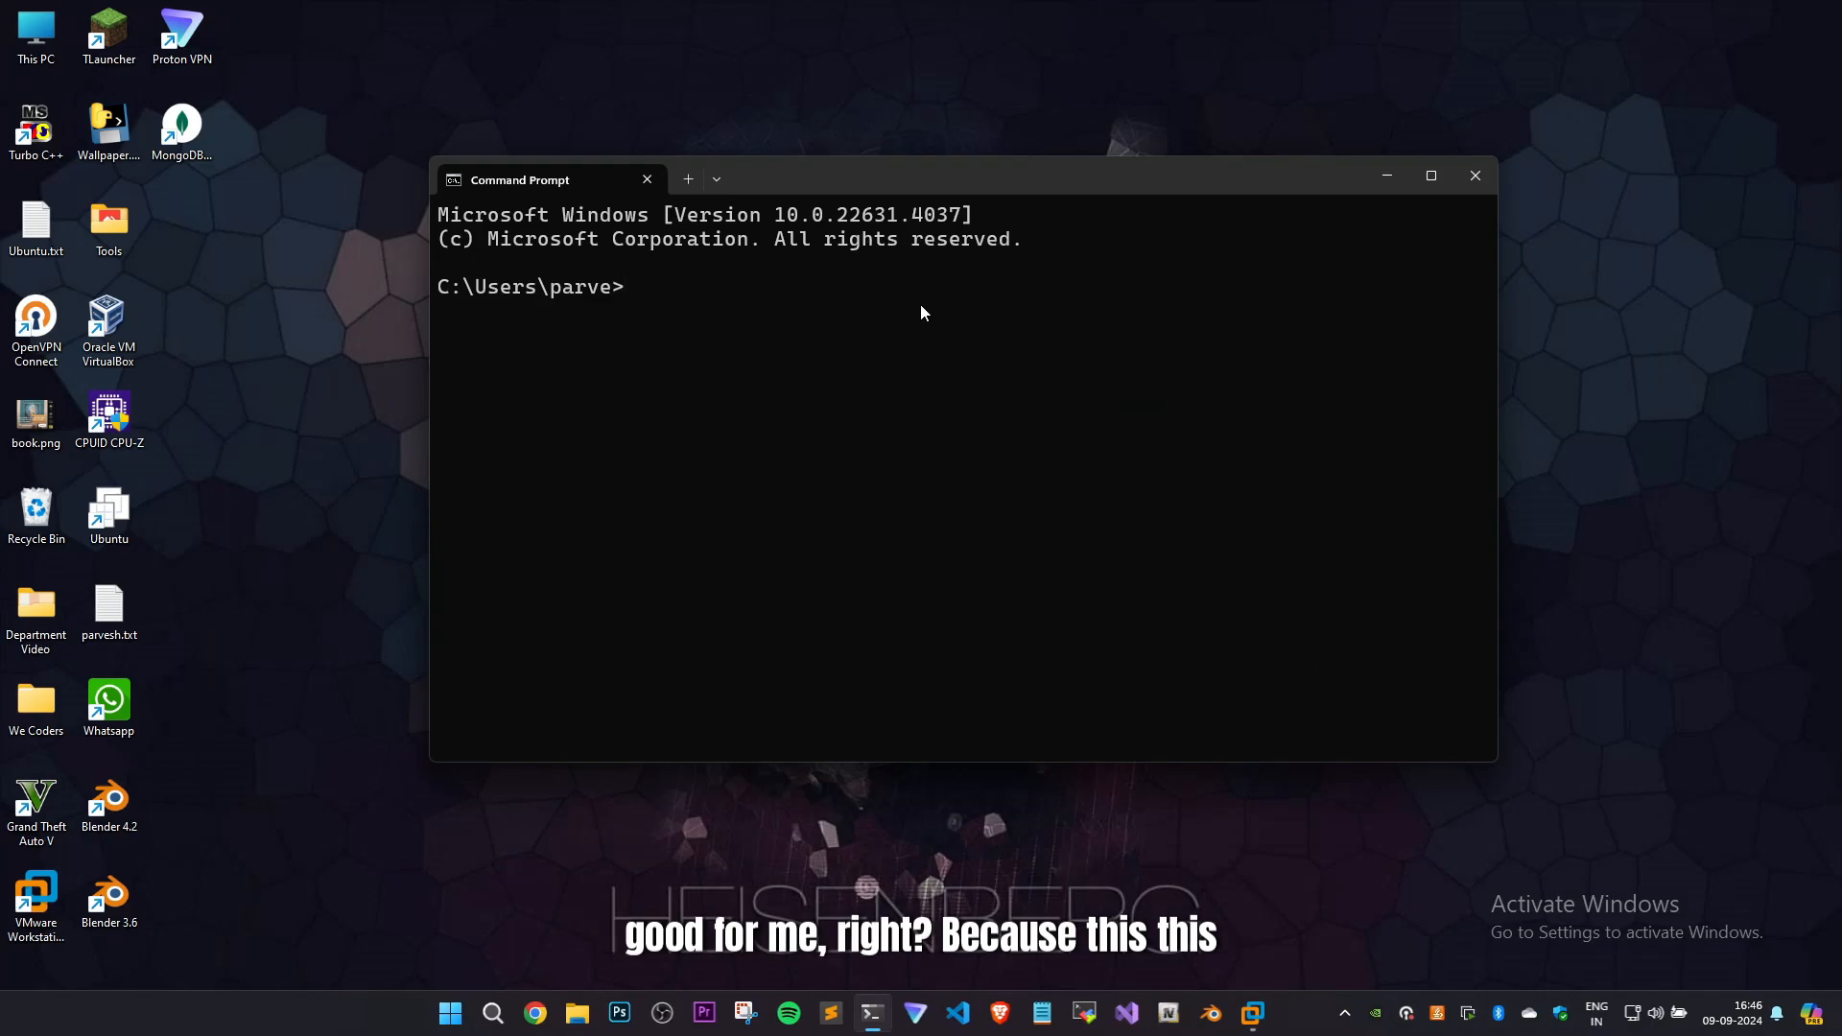
left_click_drag(854, 190, 813, 204)
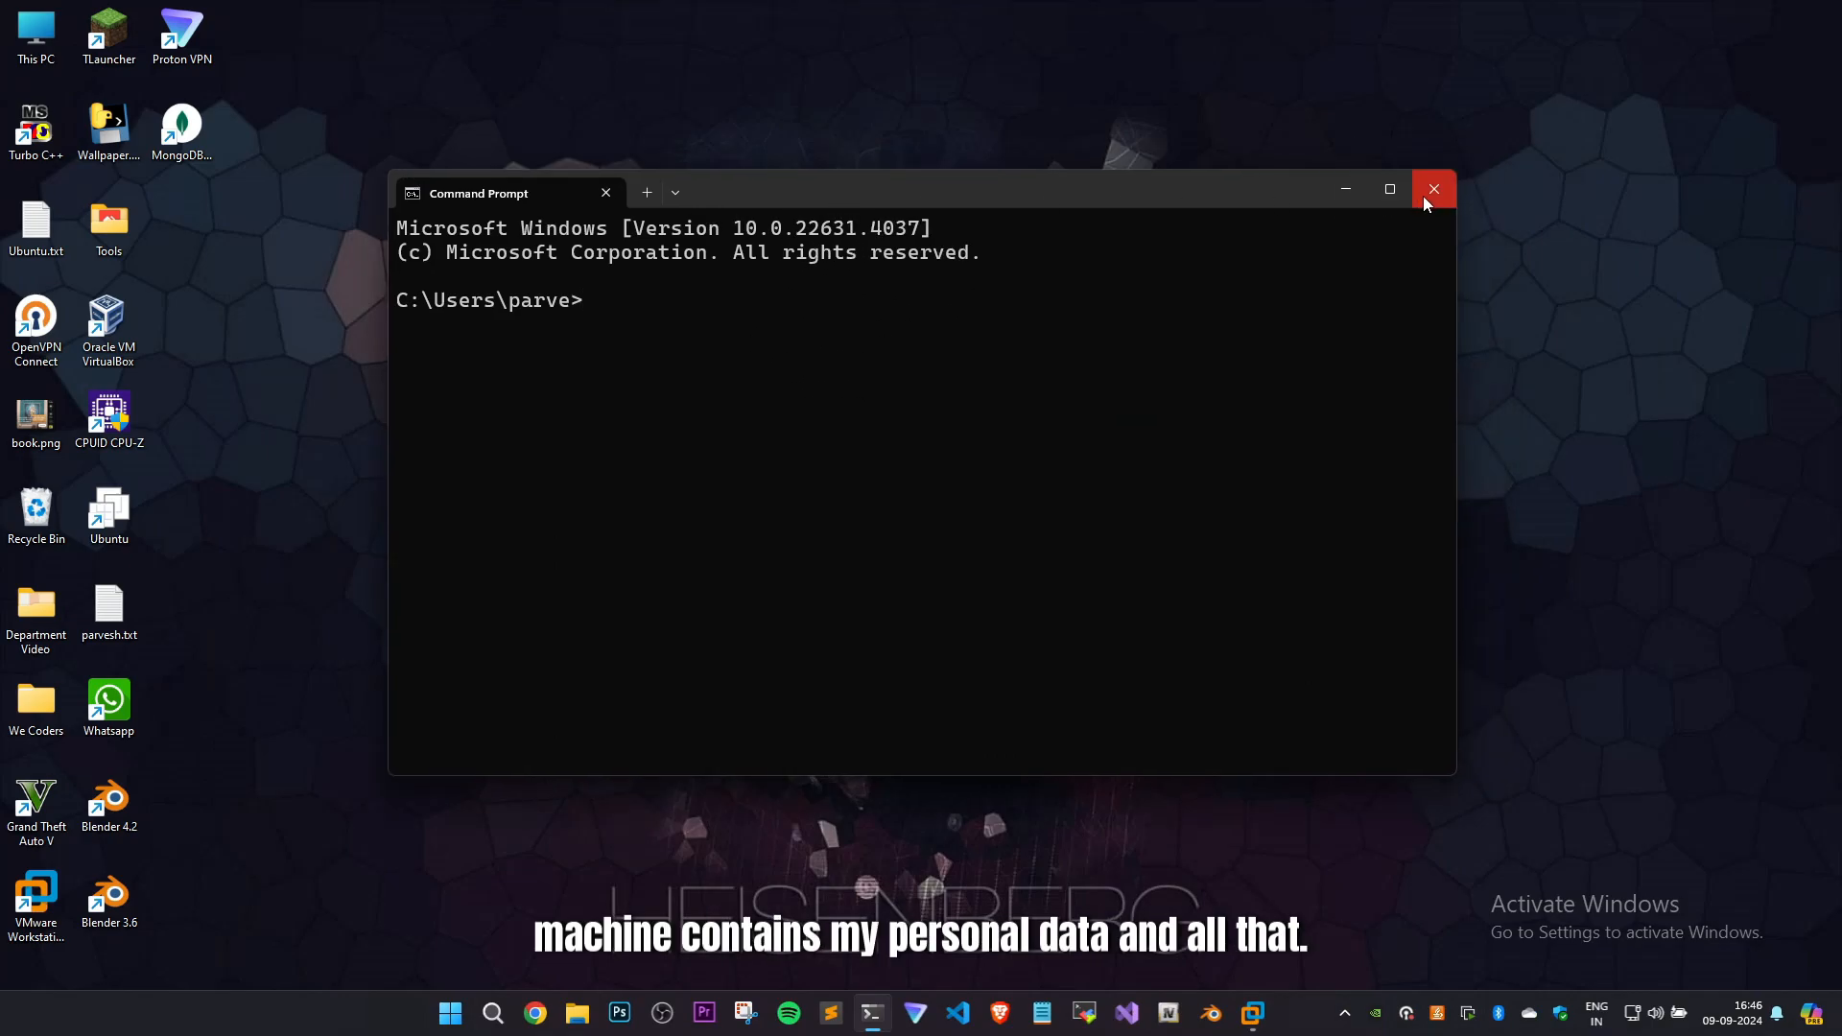
left_click_drag(1040, 185, 1102, 204)
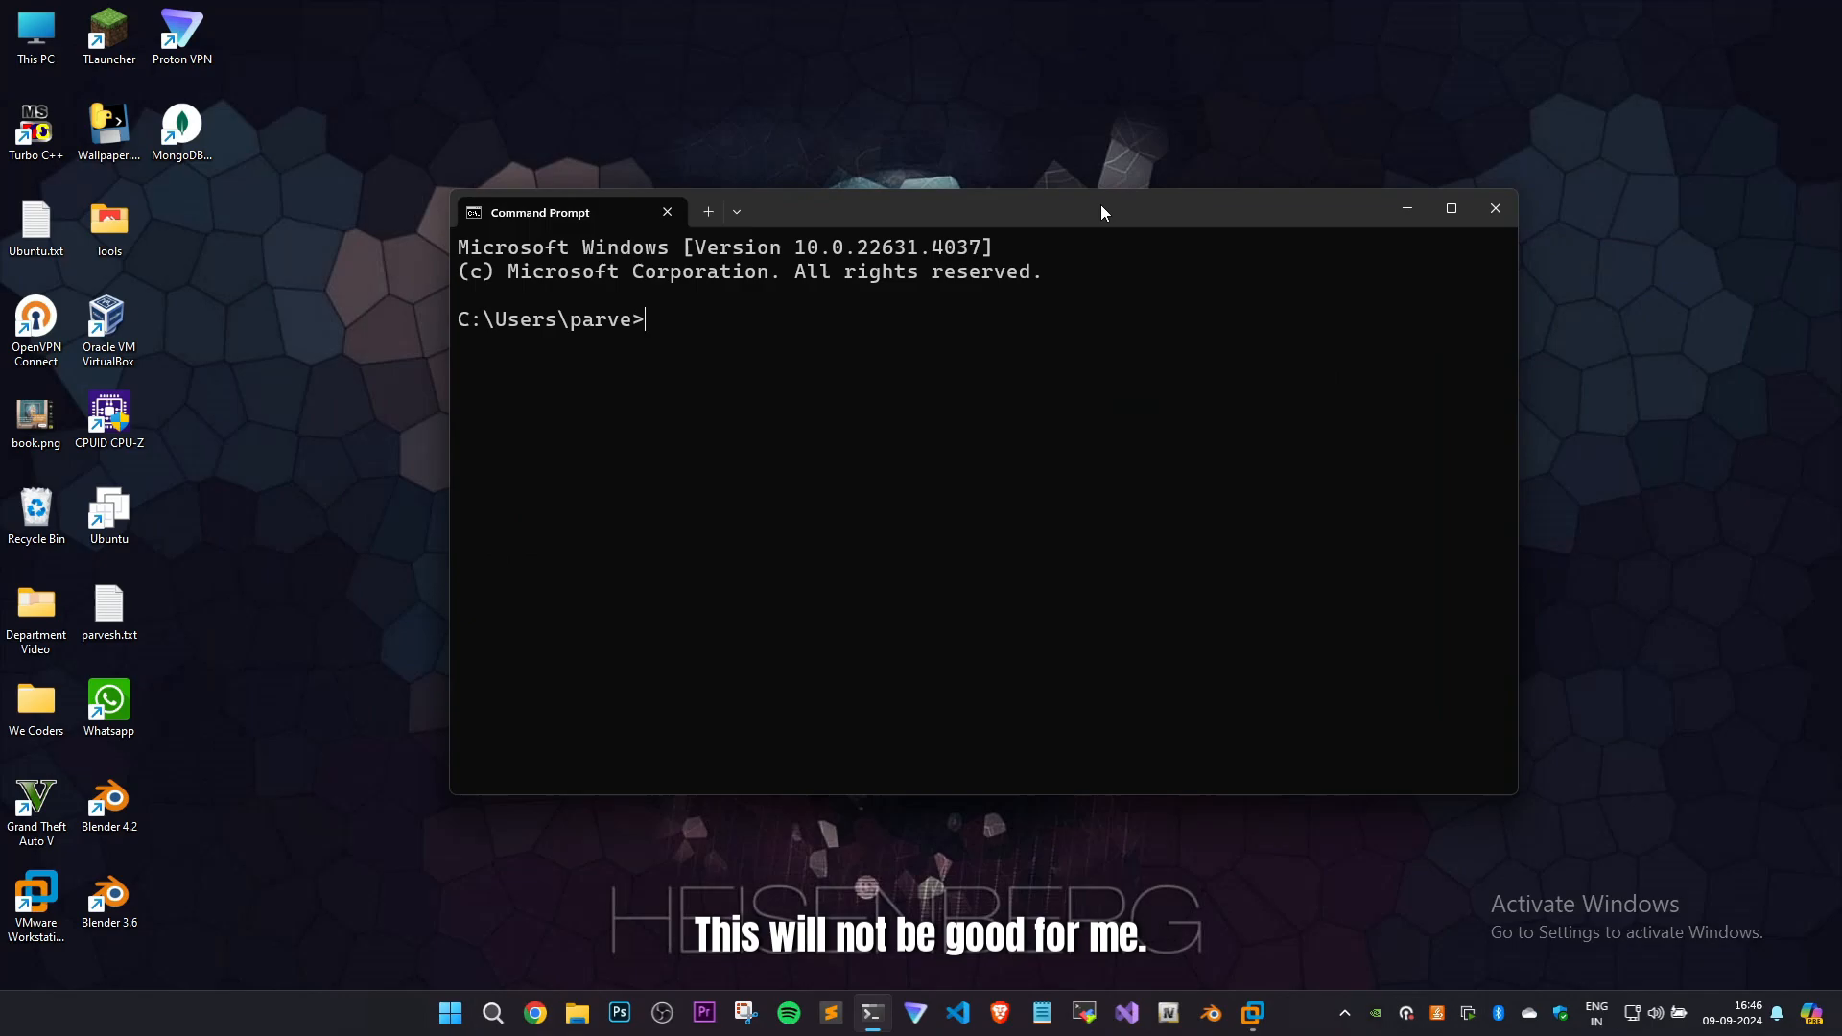
left_click(1497, 209)
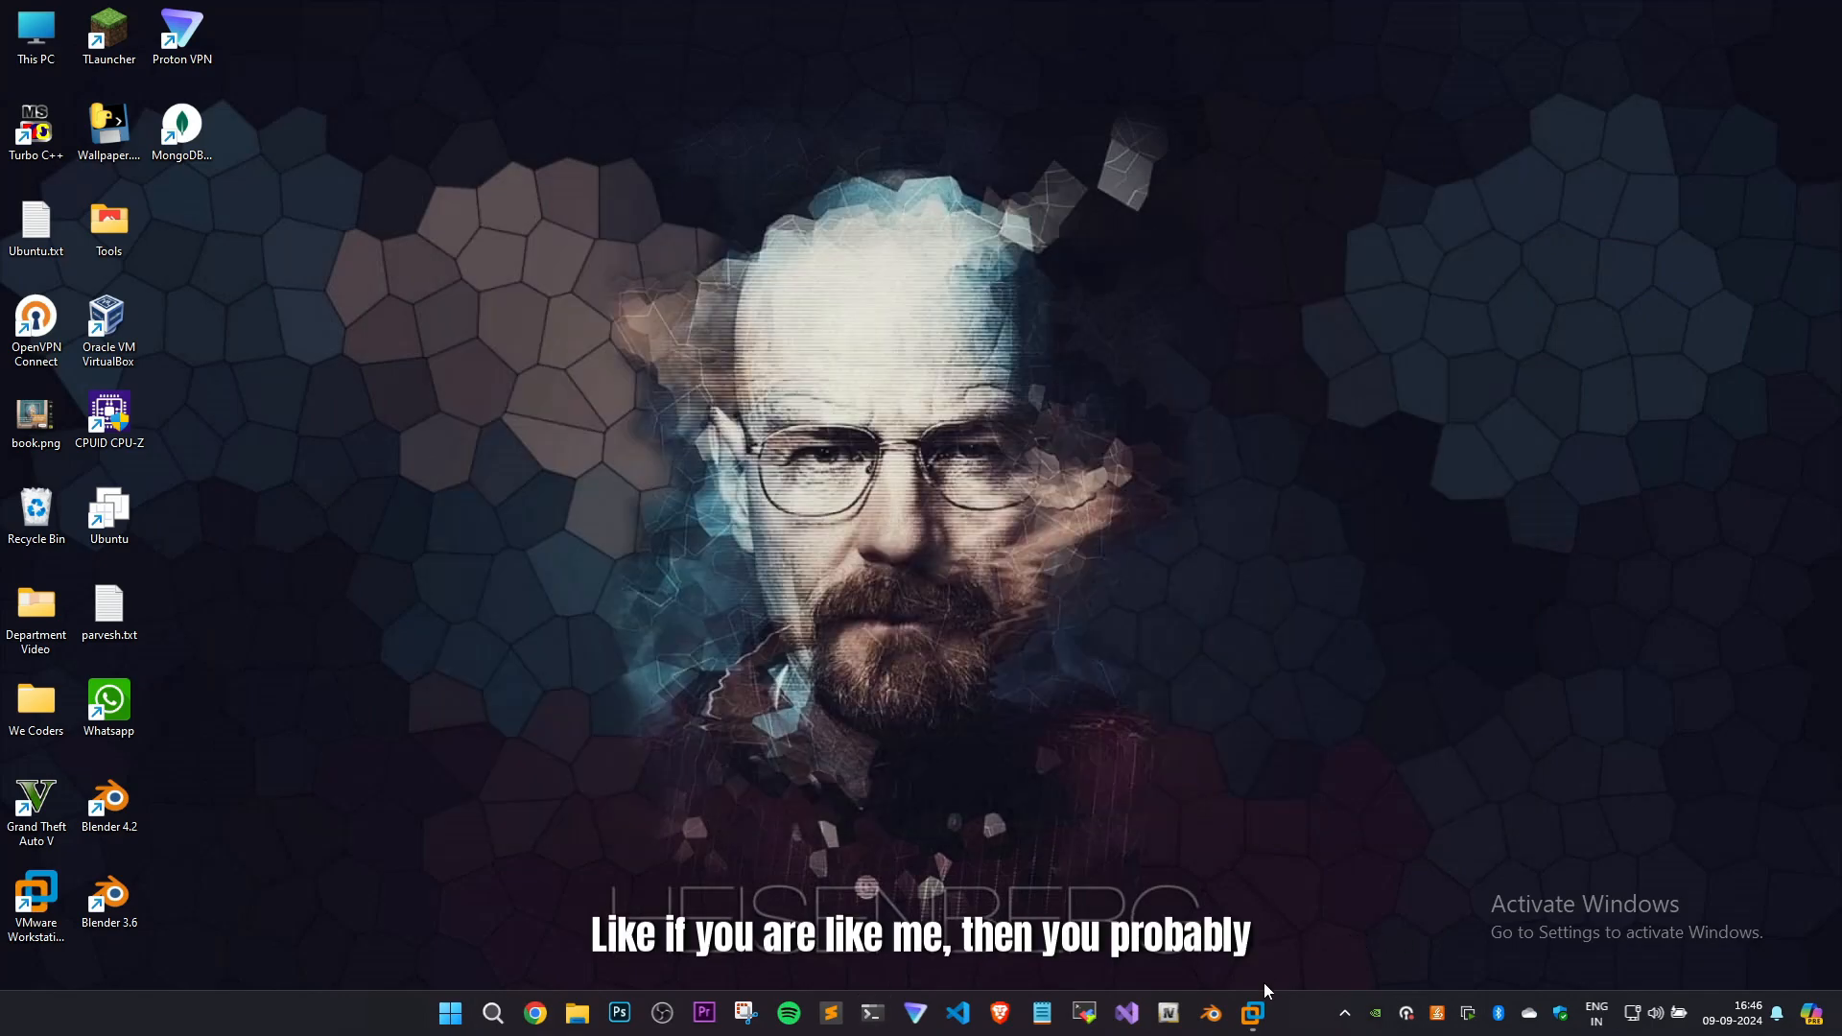
left_click(1253, 1015)
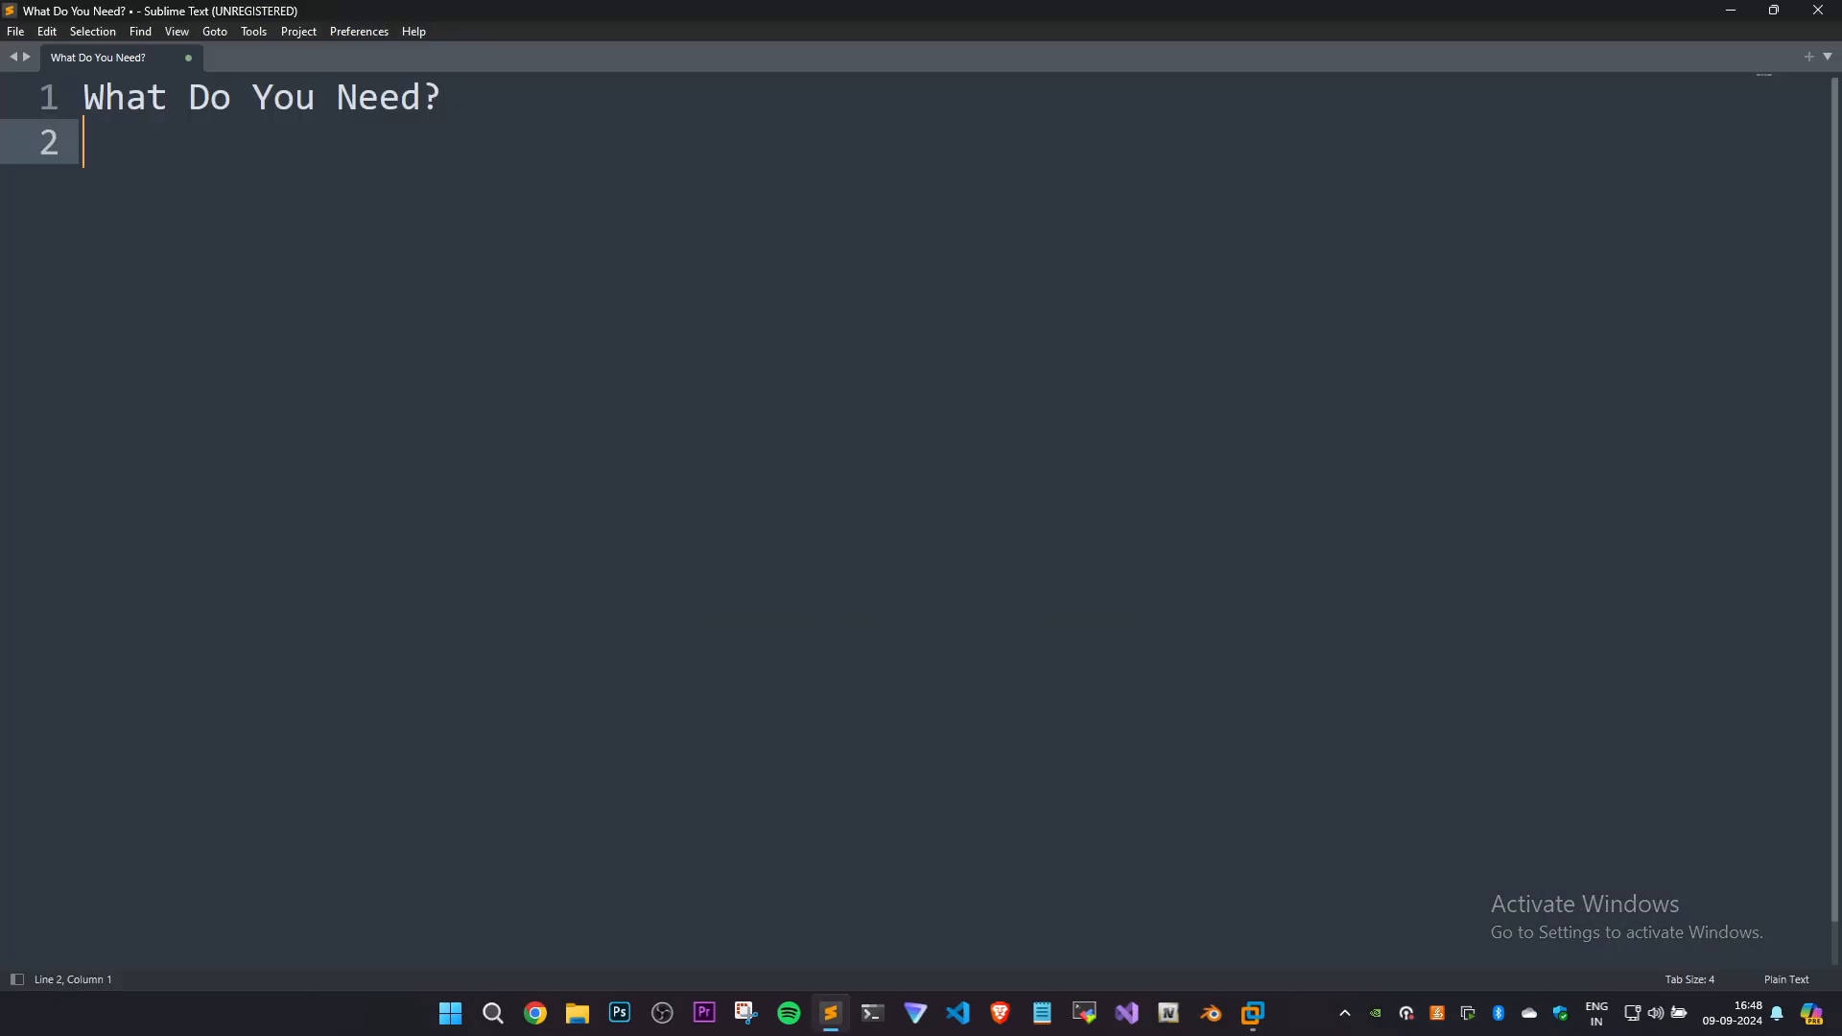
Enlarge the editor text in Sublime Text and add "1. Server" beneath the "What Do You Need?" heading.
key("ctrl+equal")
key("ctrl+equal")
key("ctrl+equal")
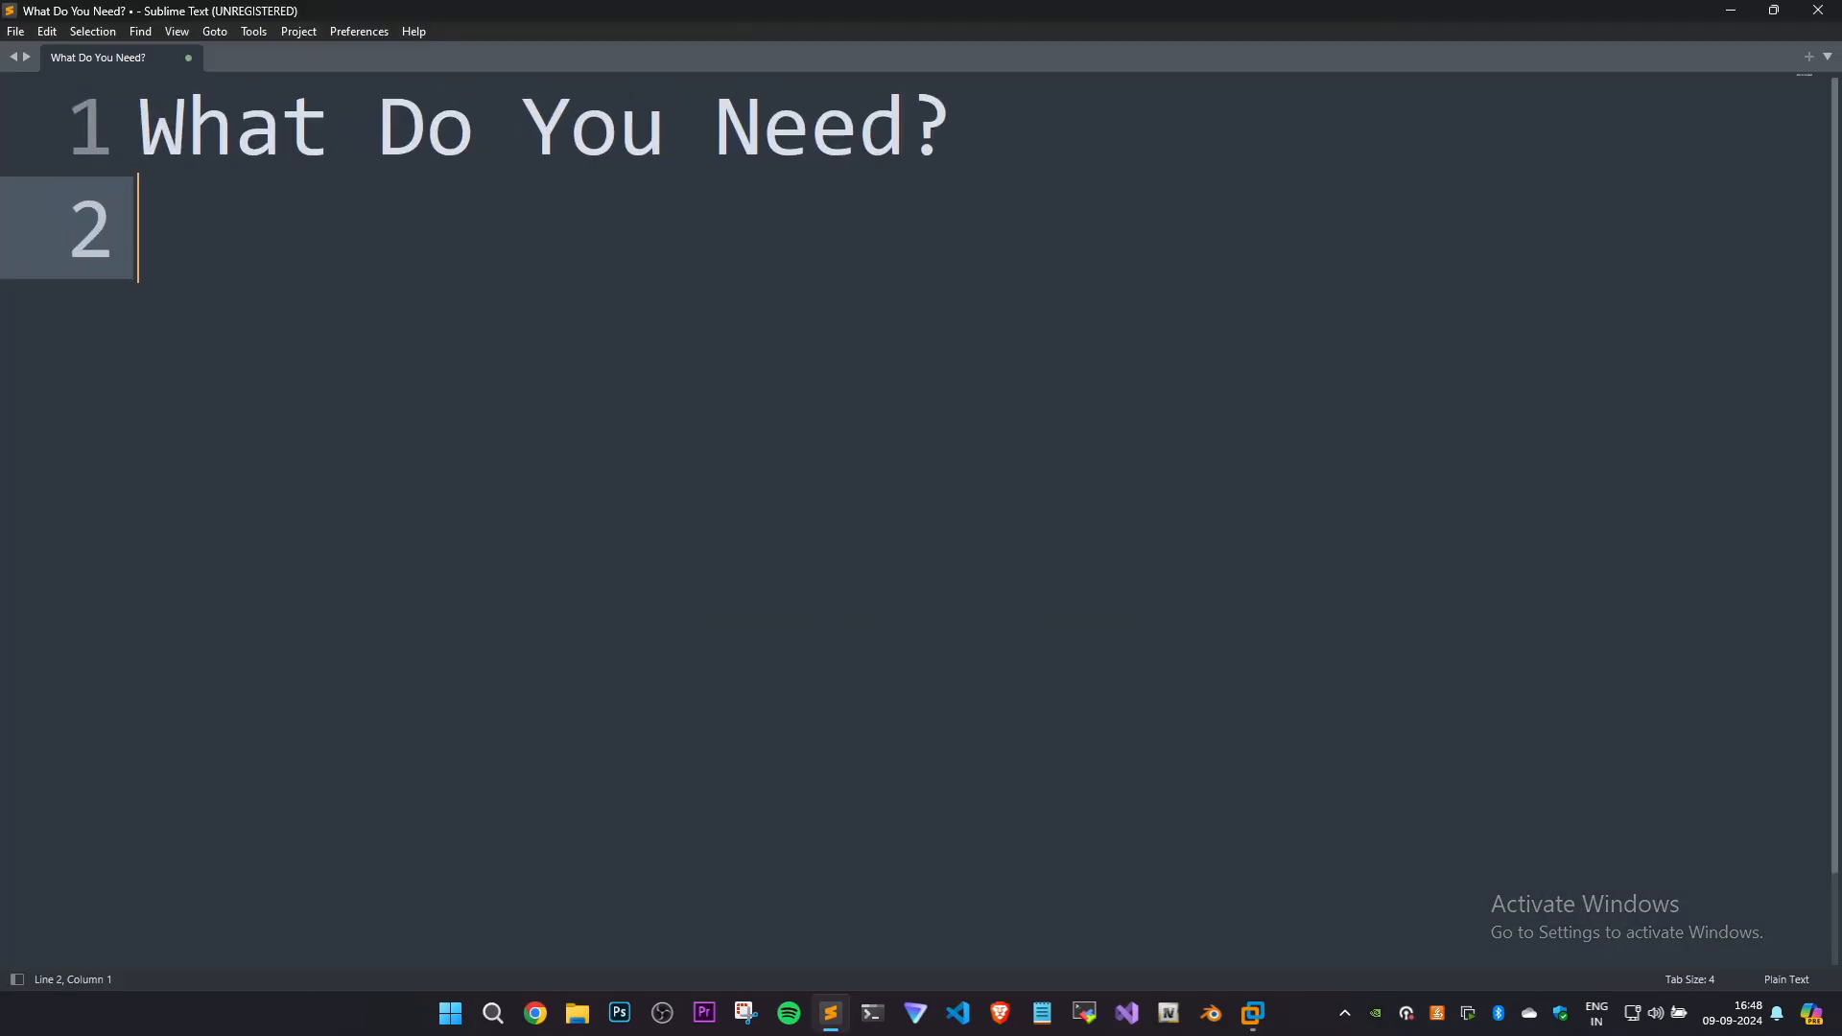
type("1. Server")
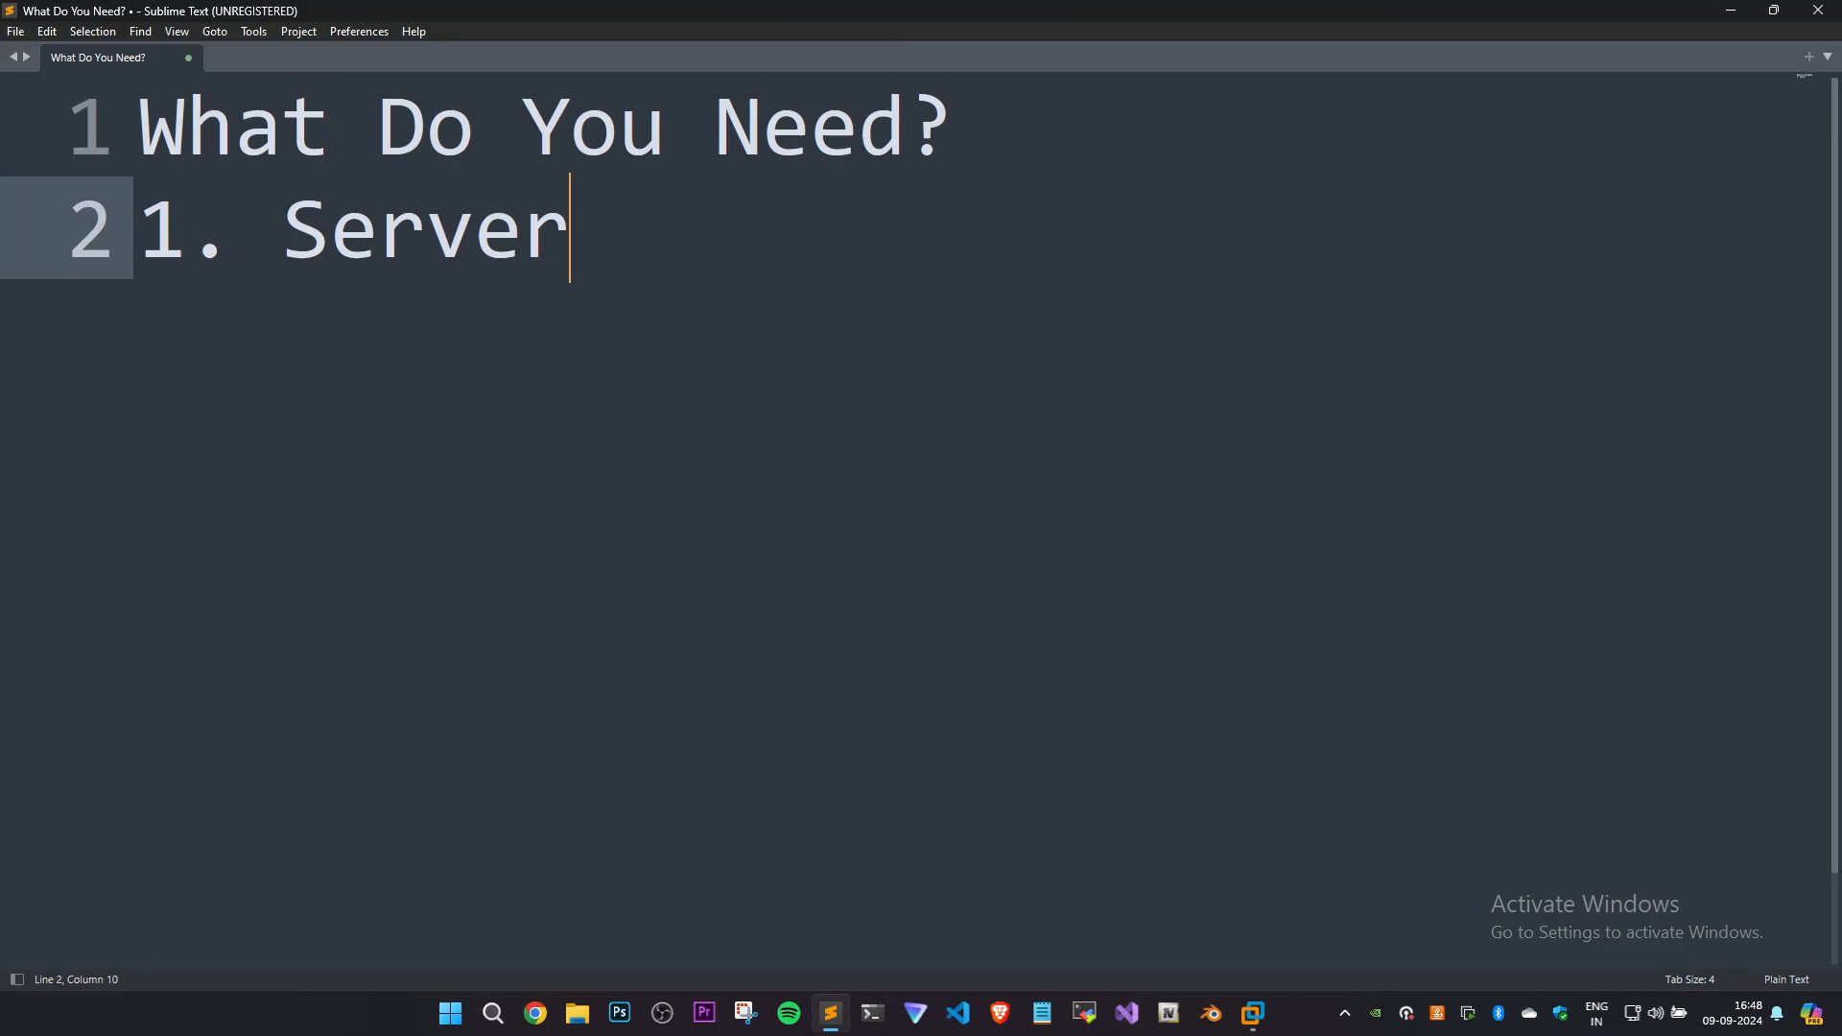
left_click_drag(572, 231, 271, 235)
left_click(671, 248)
left_click_drag(595, 240, 234, 239)
left_click(625, 257)
left_click_drag(576, 239, 290, 245)
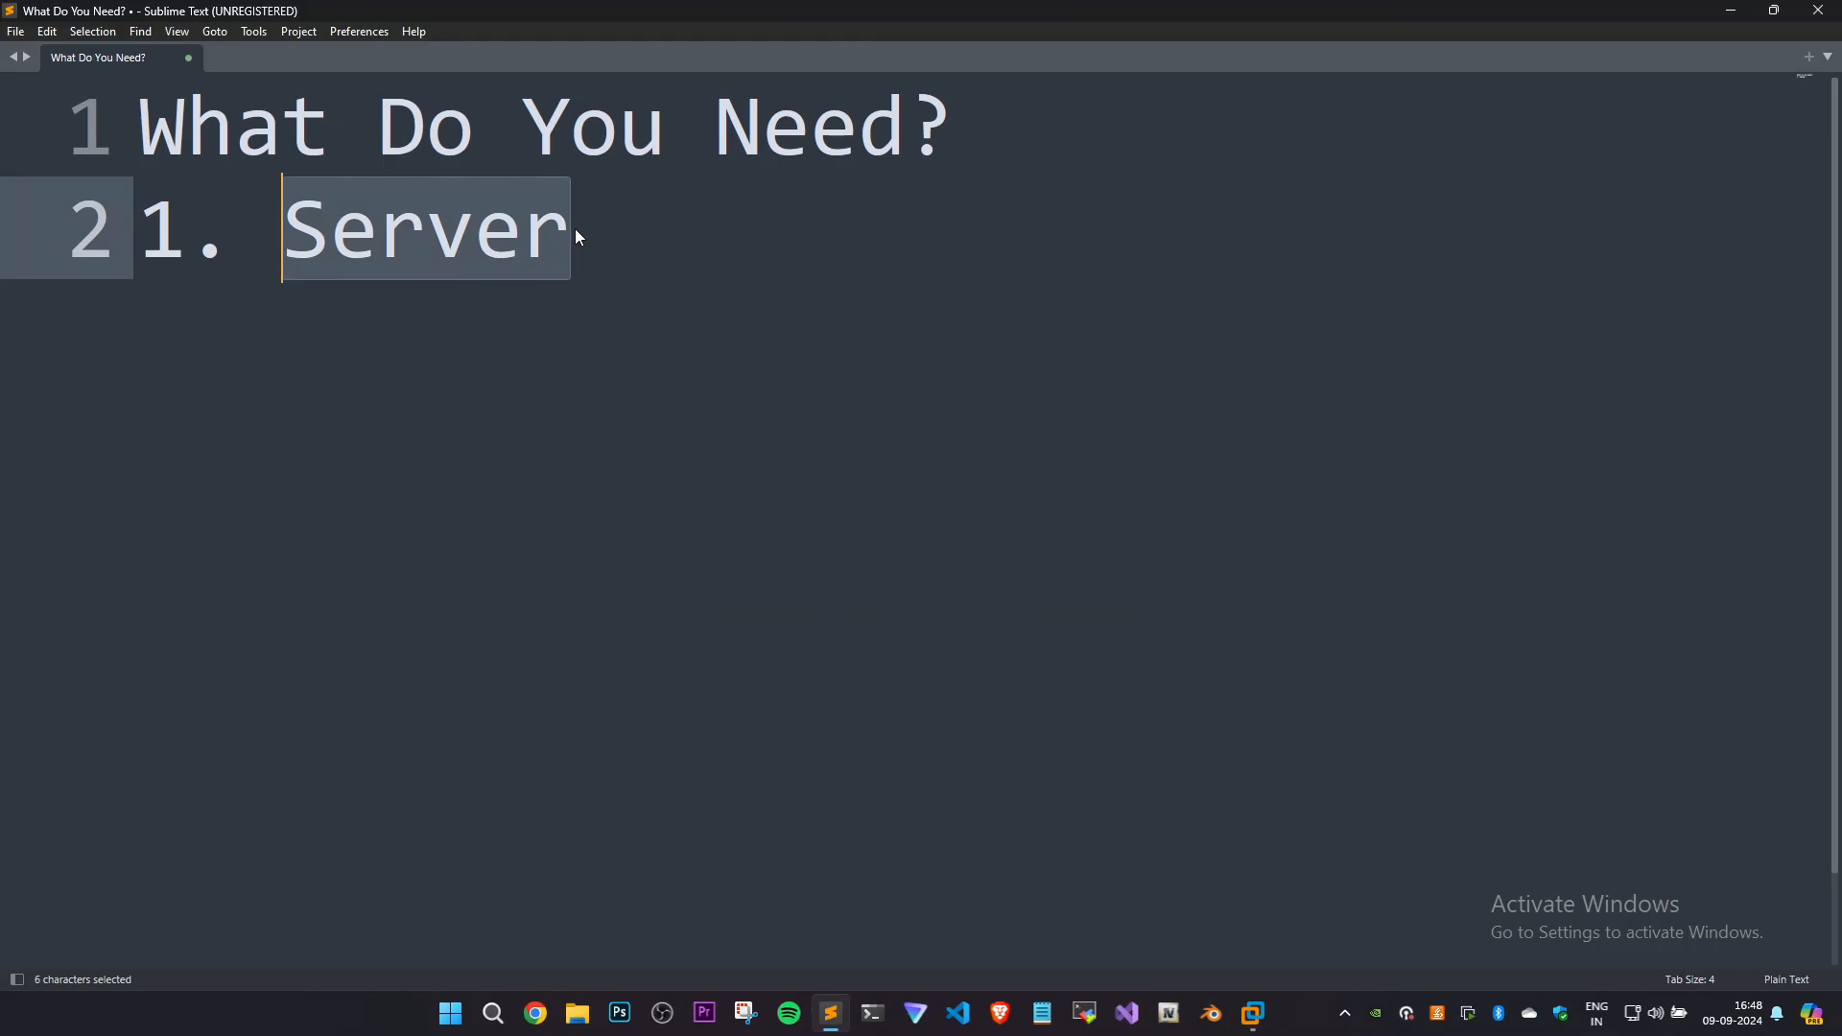
key("Right")
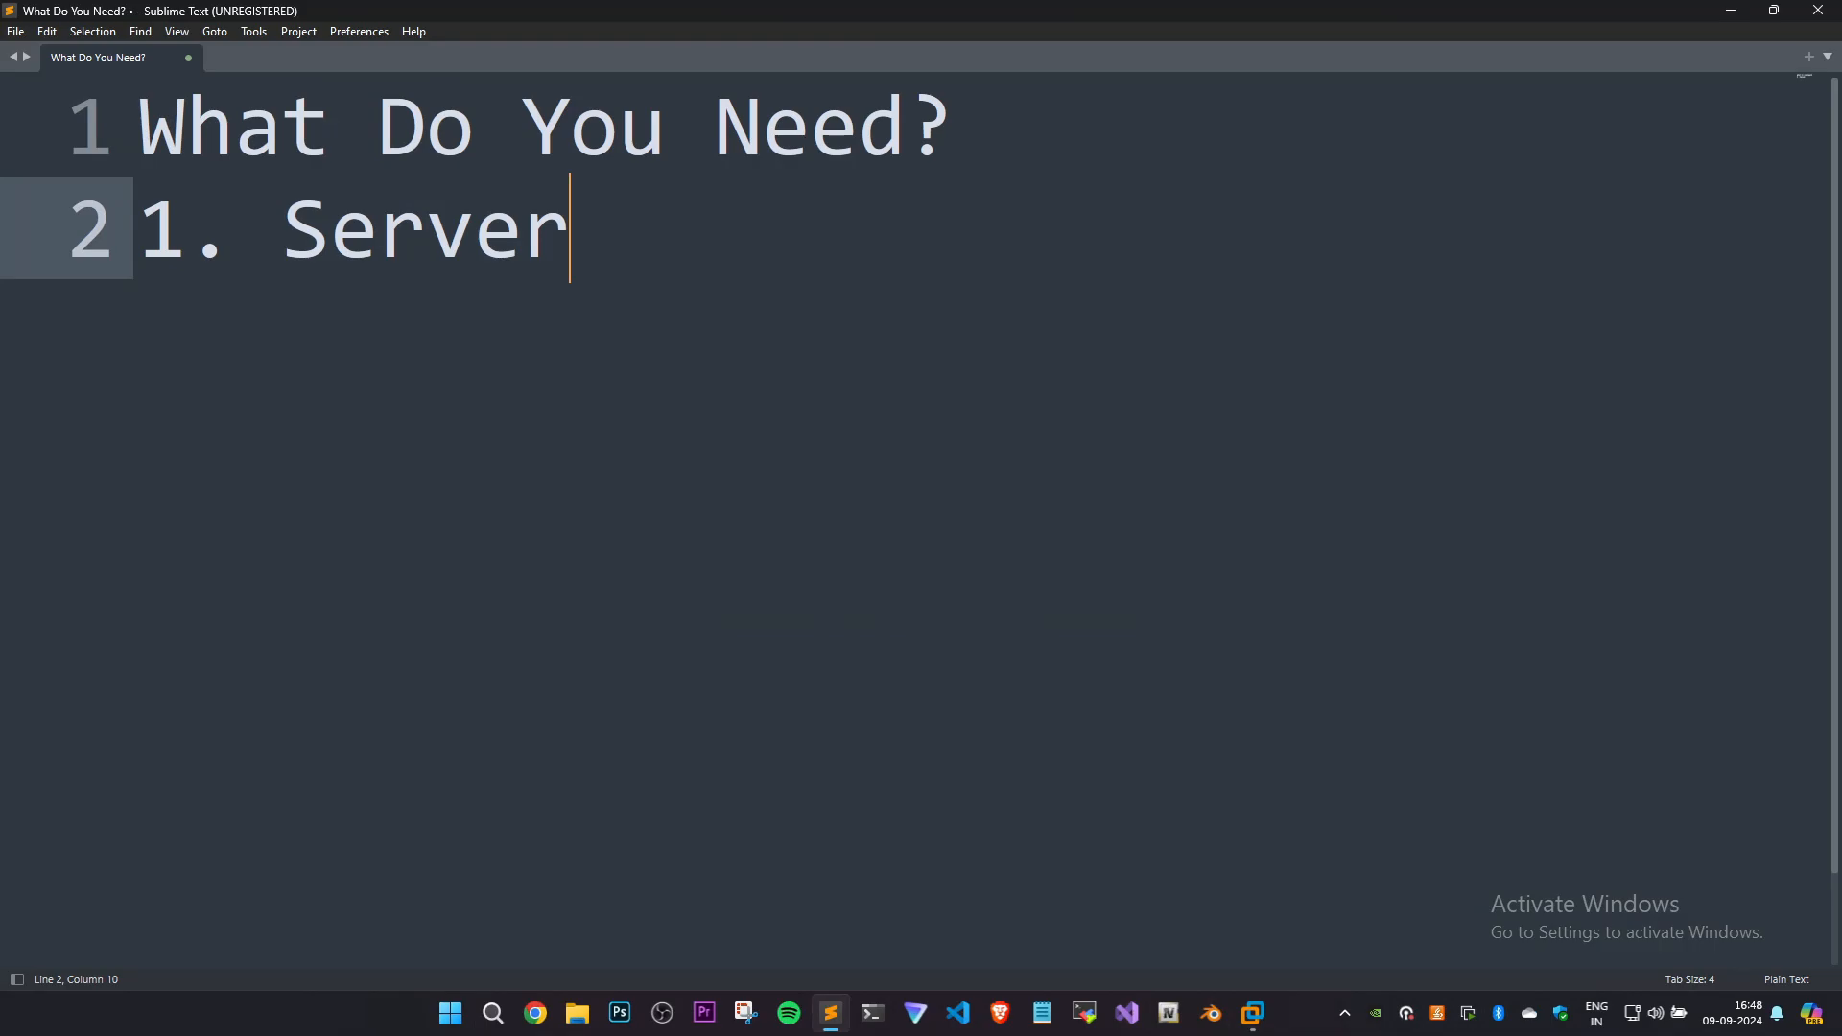
key("shift+Left")
key("shift+Left")
key("shift+Left")
key("shift+Left")
key("shift+Left")
key("shift+Left")
key("Right")
left_click_drag(575, 236, 332, 236)
left_click(608, 240)
left_click_drag(476, 234, 284, 234)
left_click(600, 236)
Add "2. Internet Connection" as the second list item and select the whole note.
key("Return")
type("2. Internet Connection")
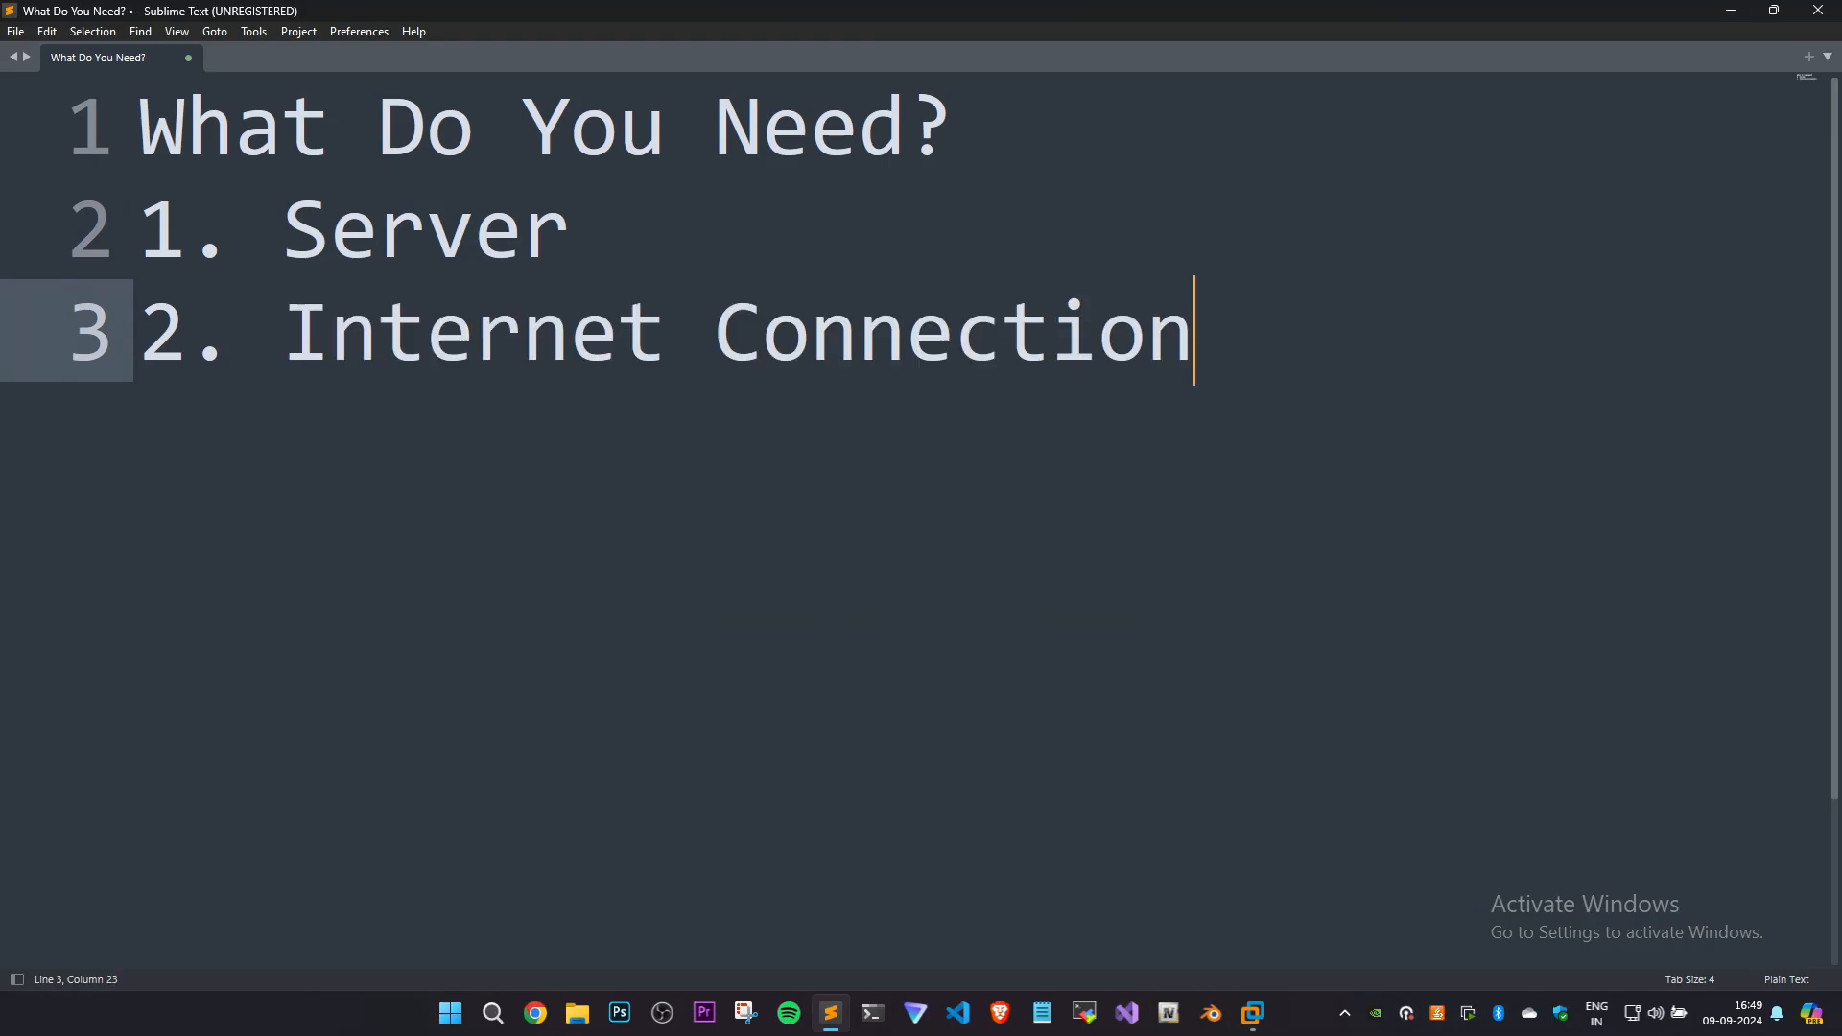
left_click_drag(1195, 334, 144, 242)
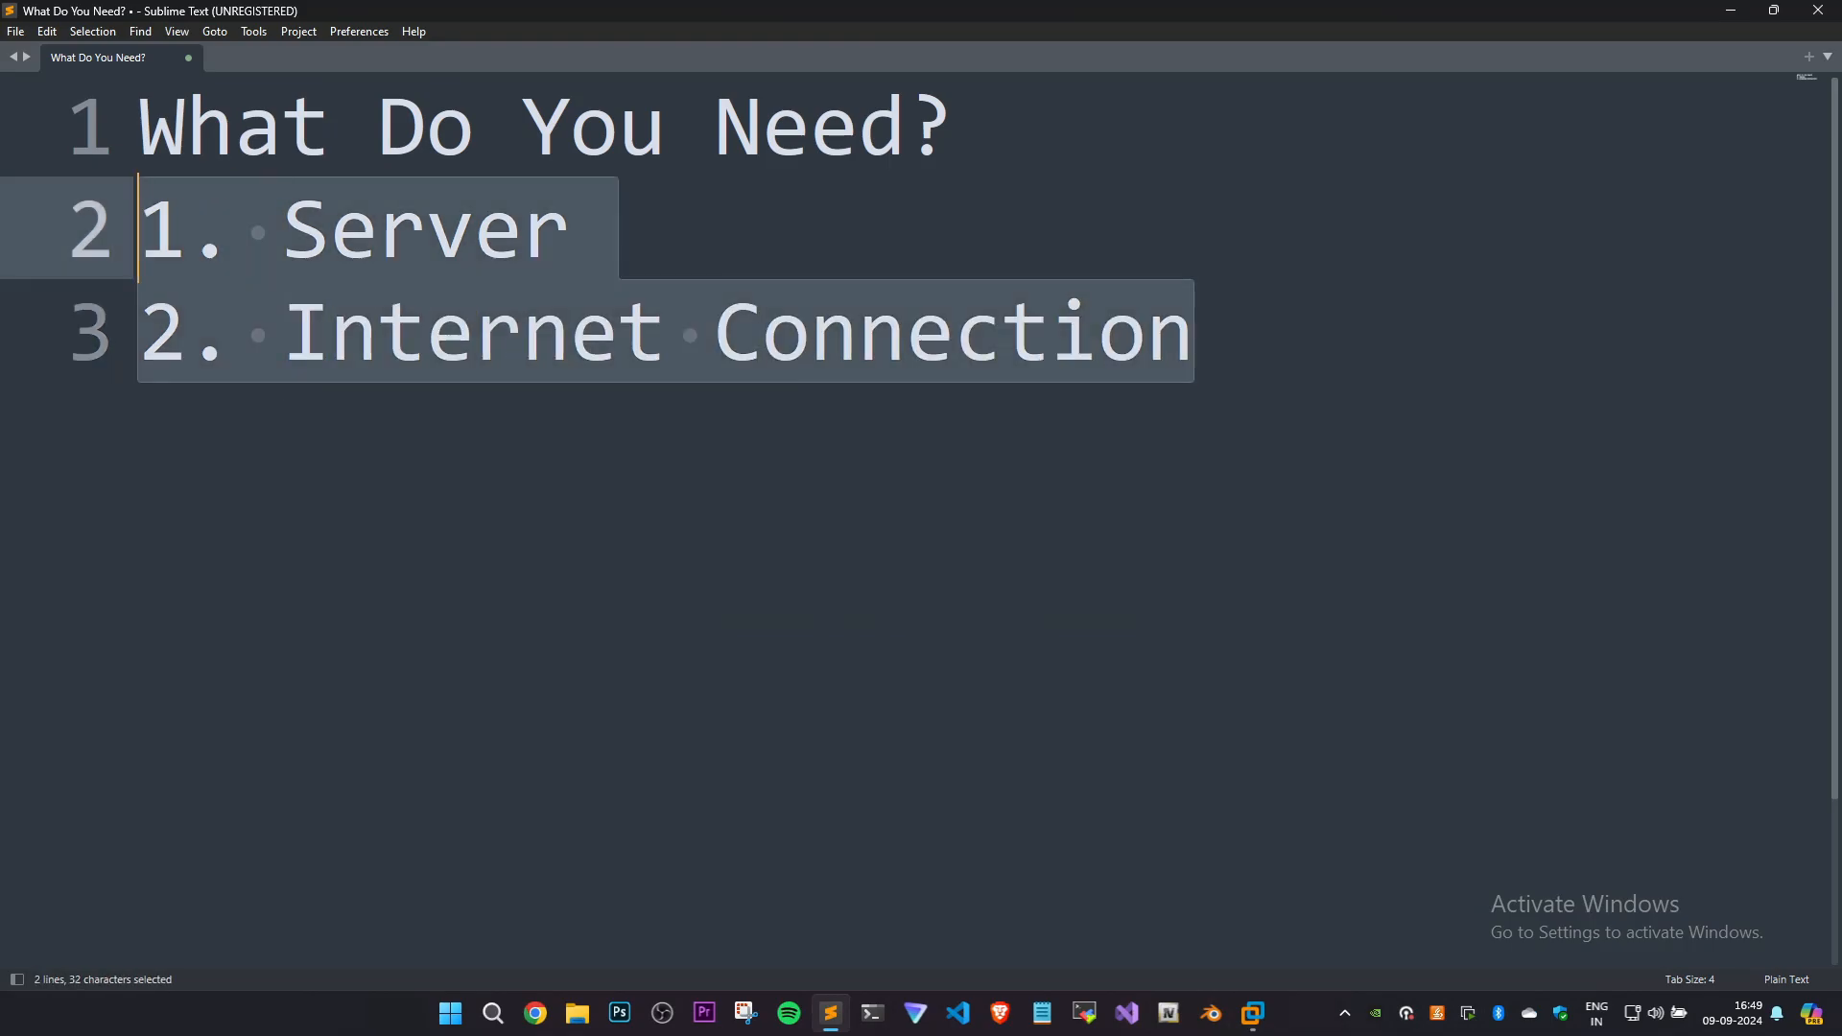
left_click_drag(854, 257, 109, 111)
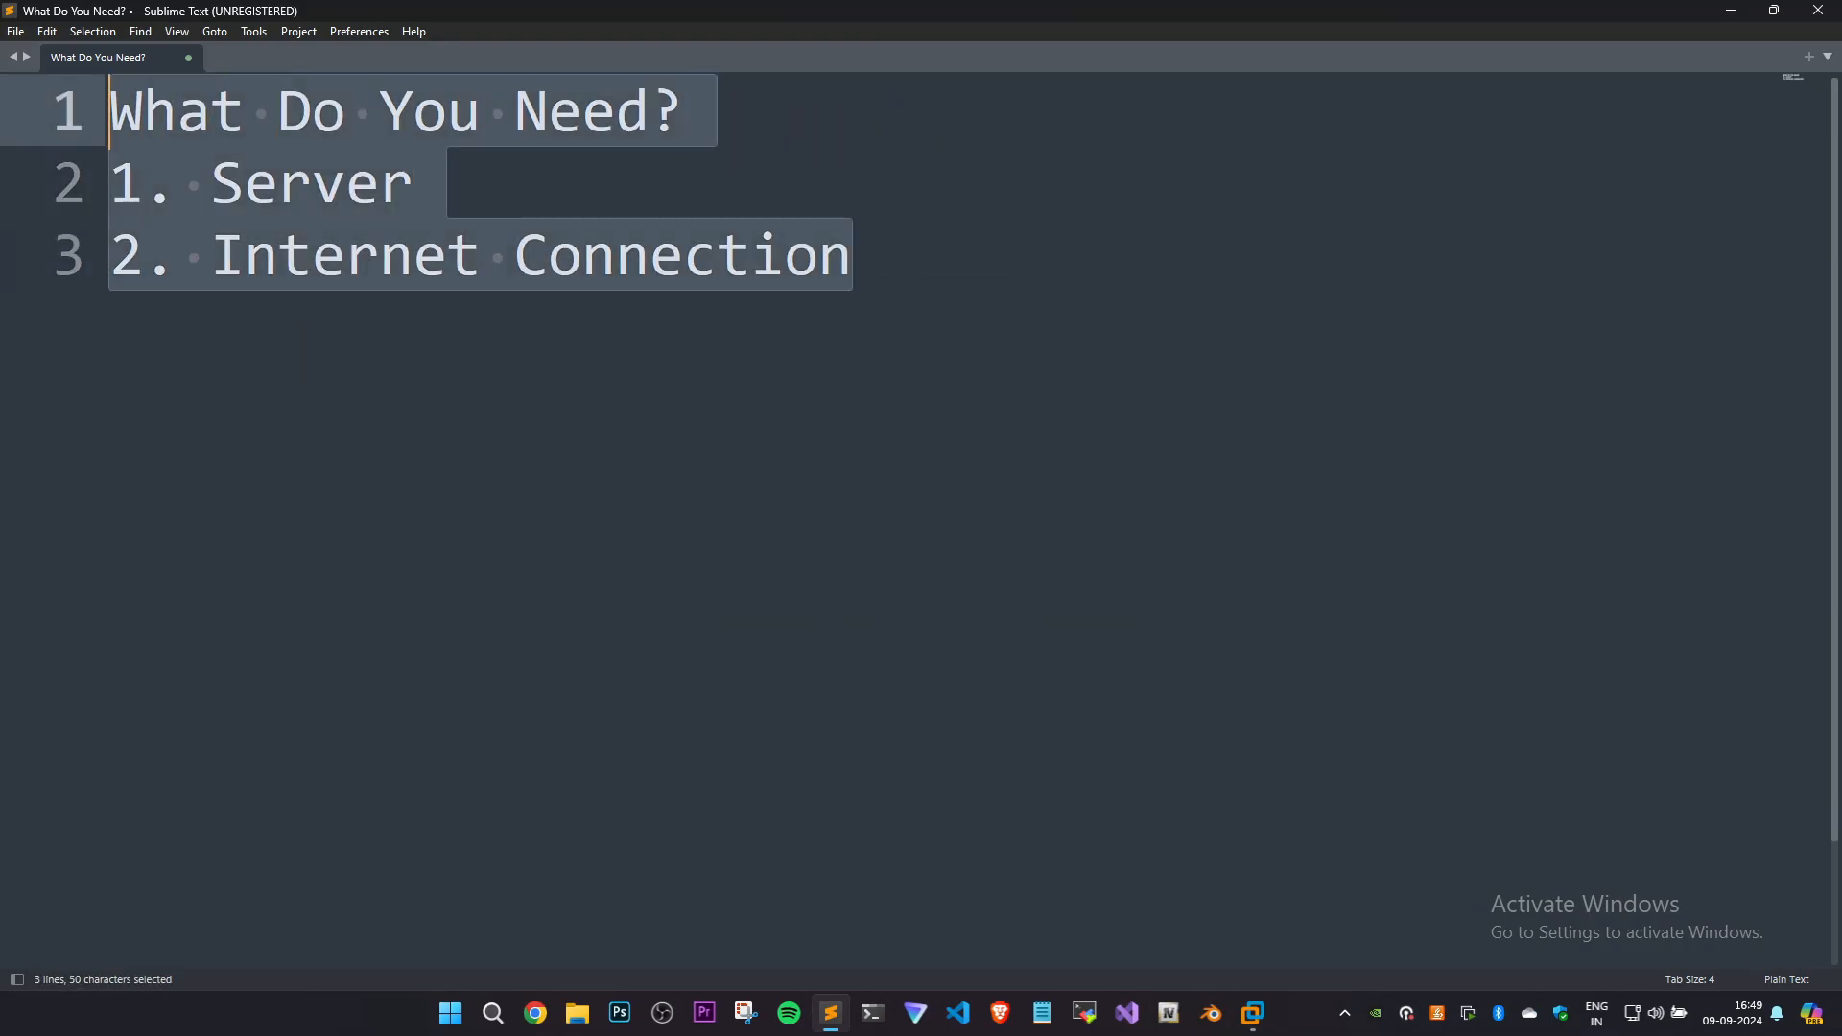
Leave the note, open the DigitalOcean project page in Chrome and start creating a new Droplet.
key("super+d")
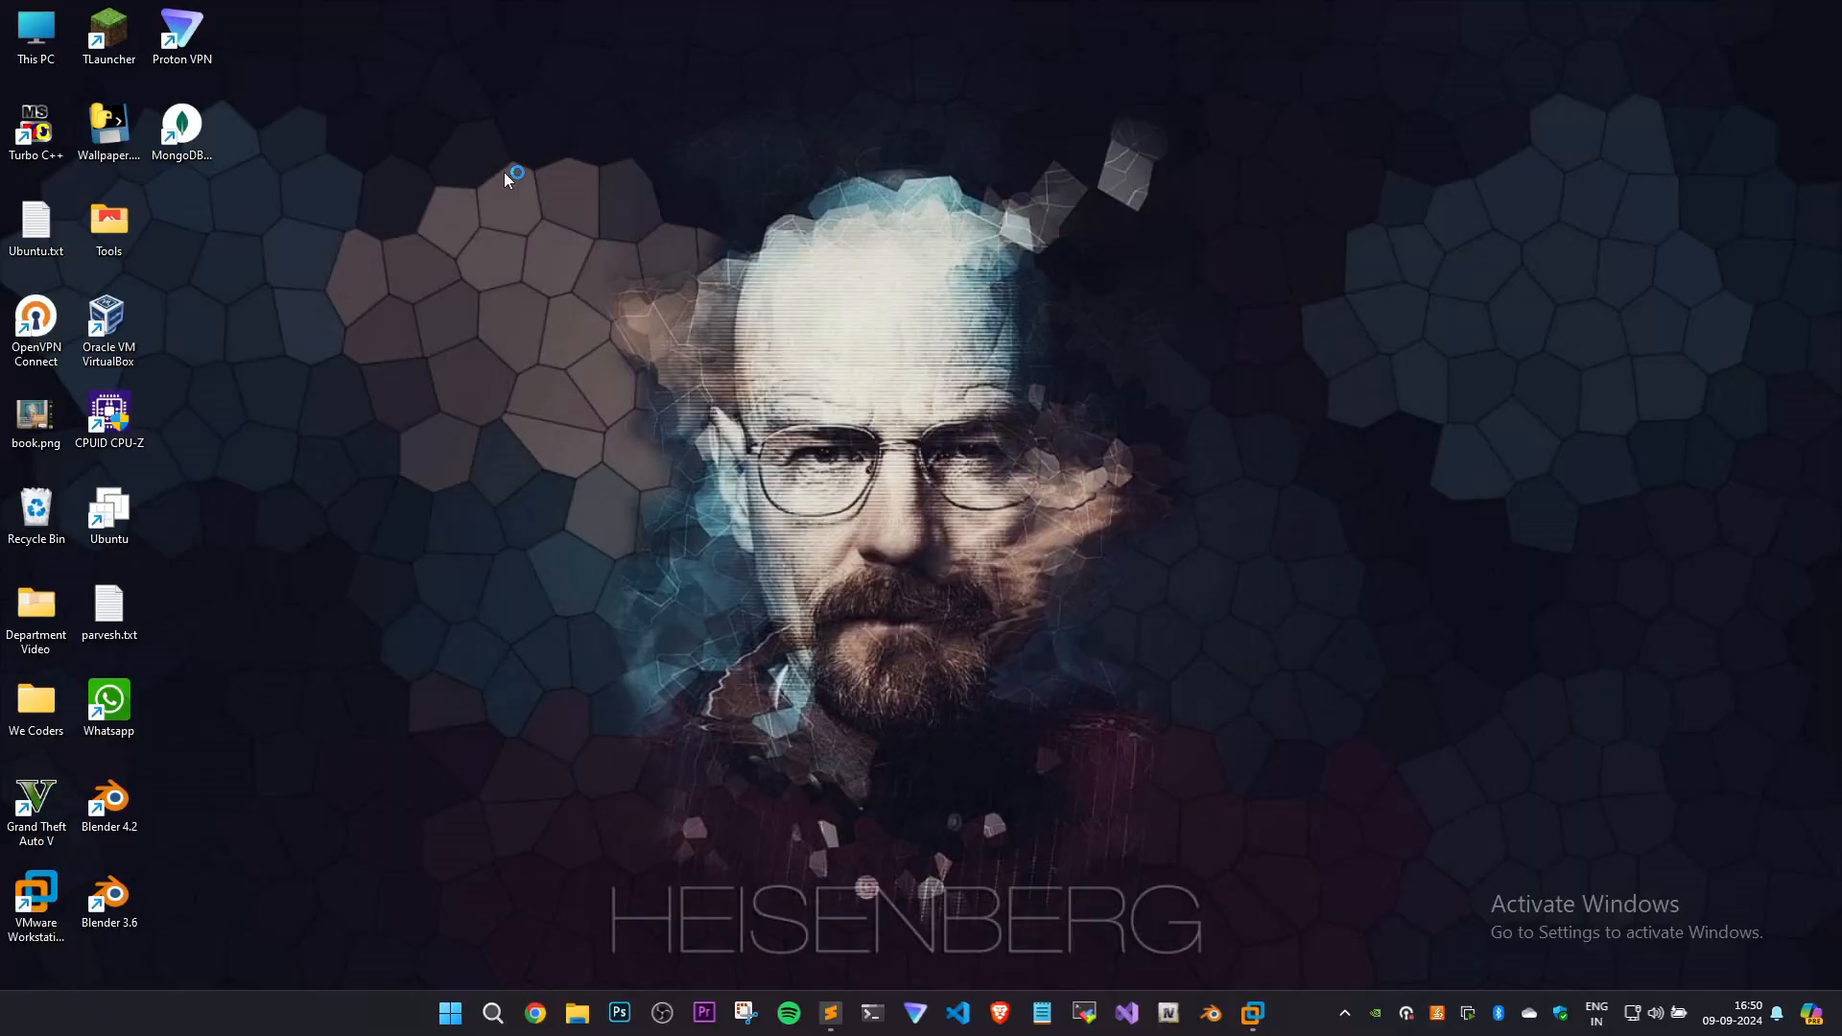
type("d")
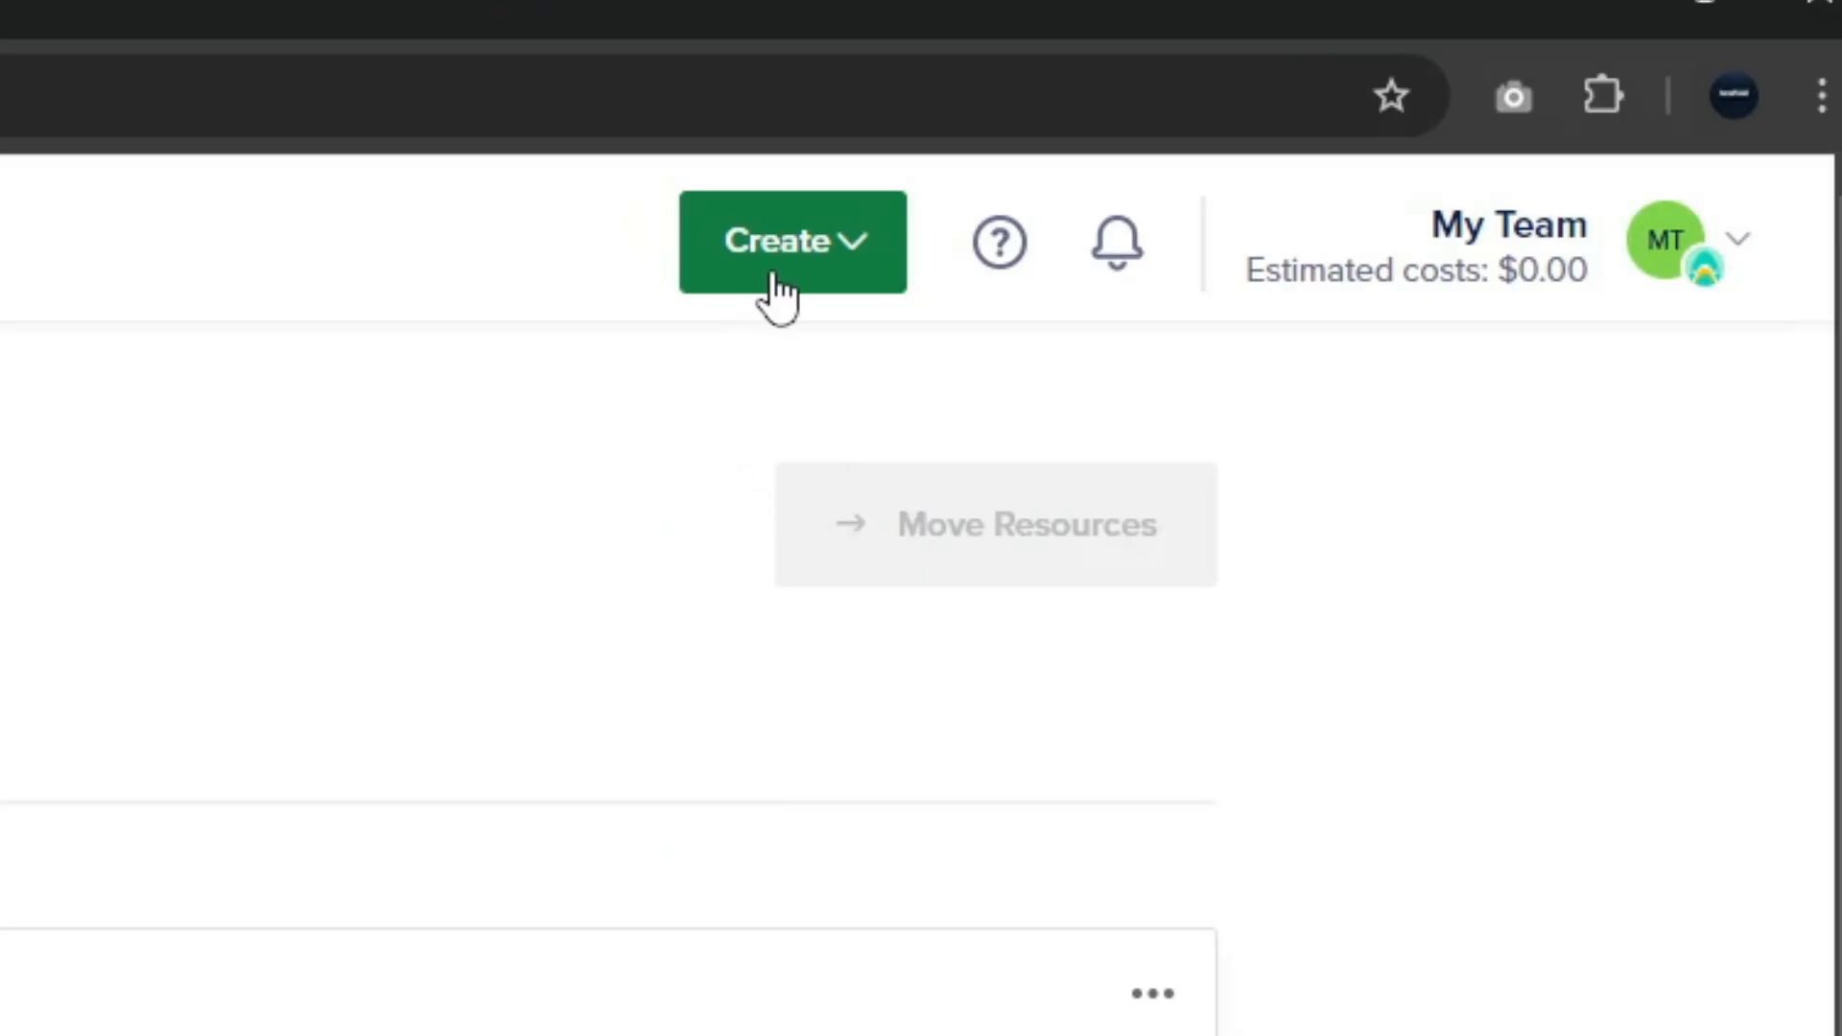
left_click(1410, 126)
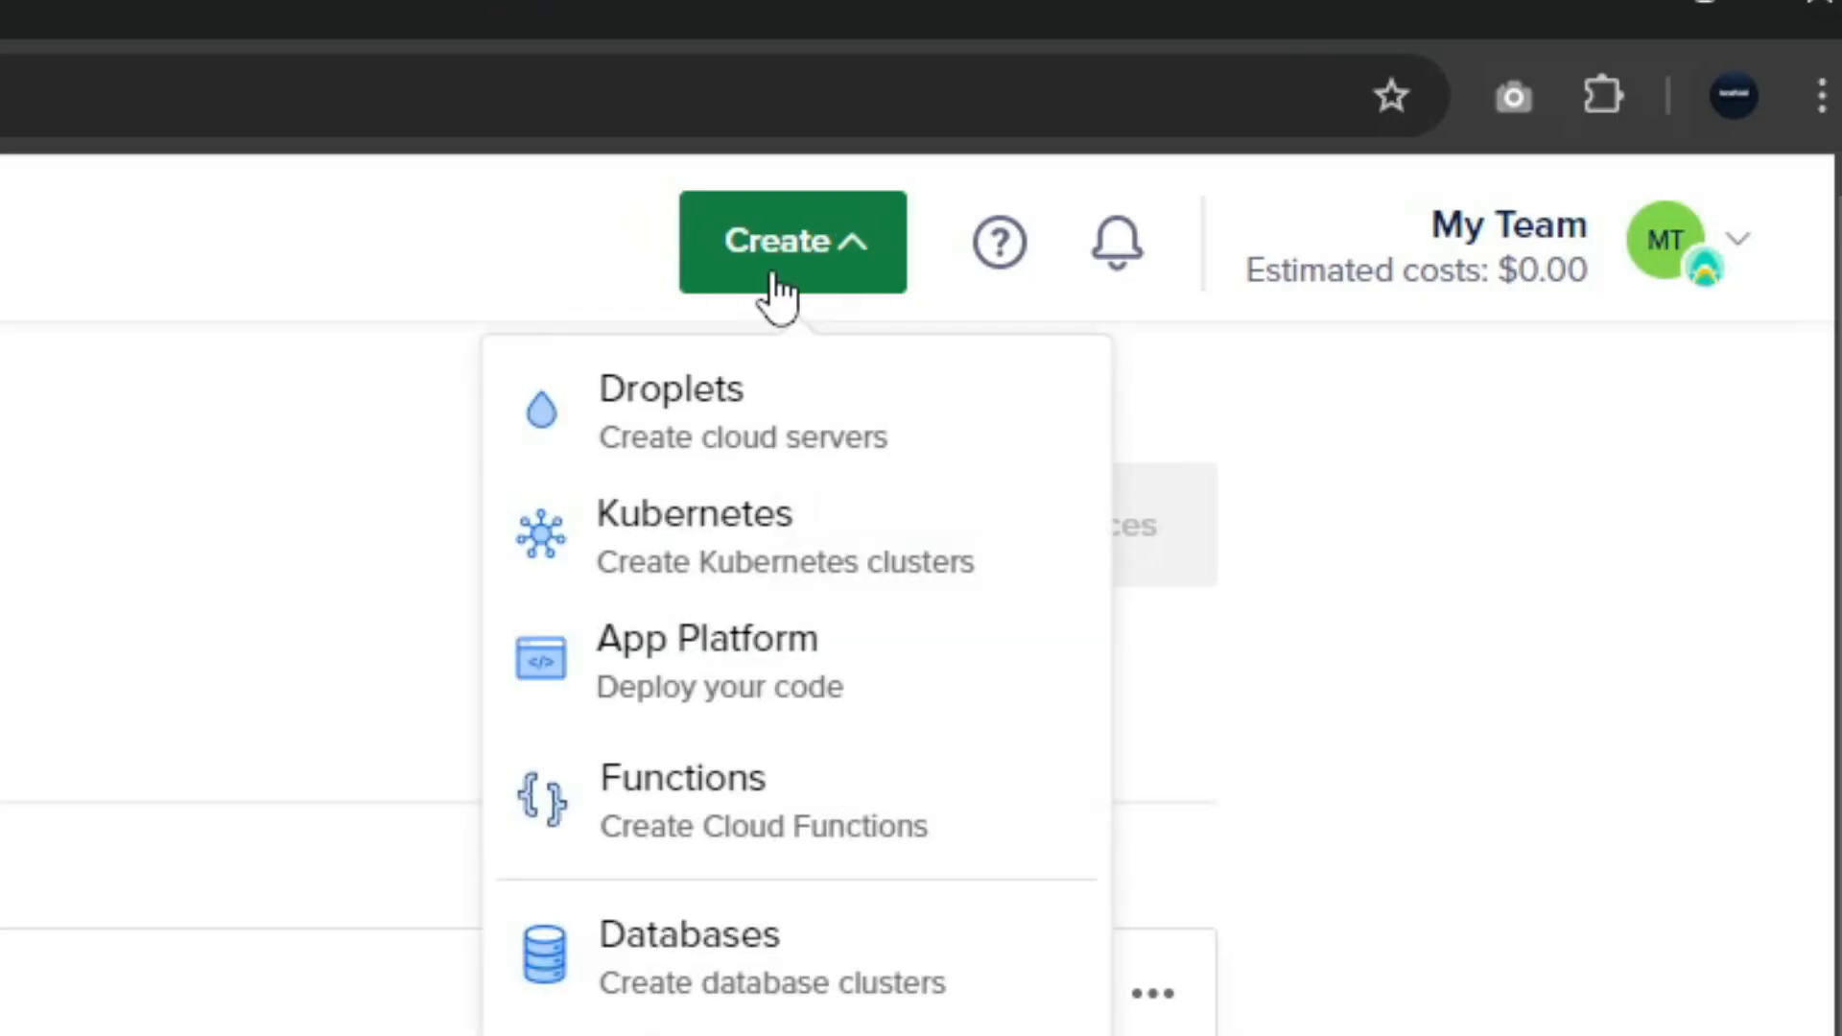
left_click(740, 428)
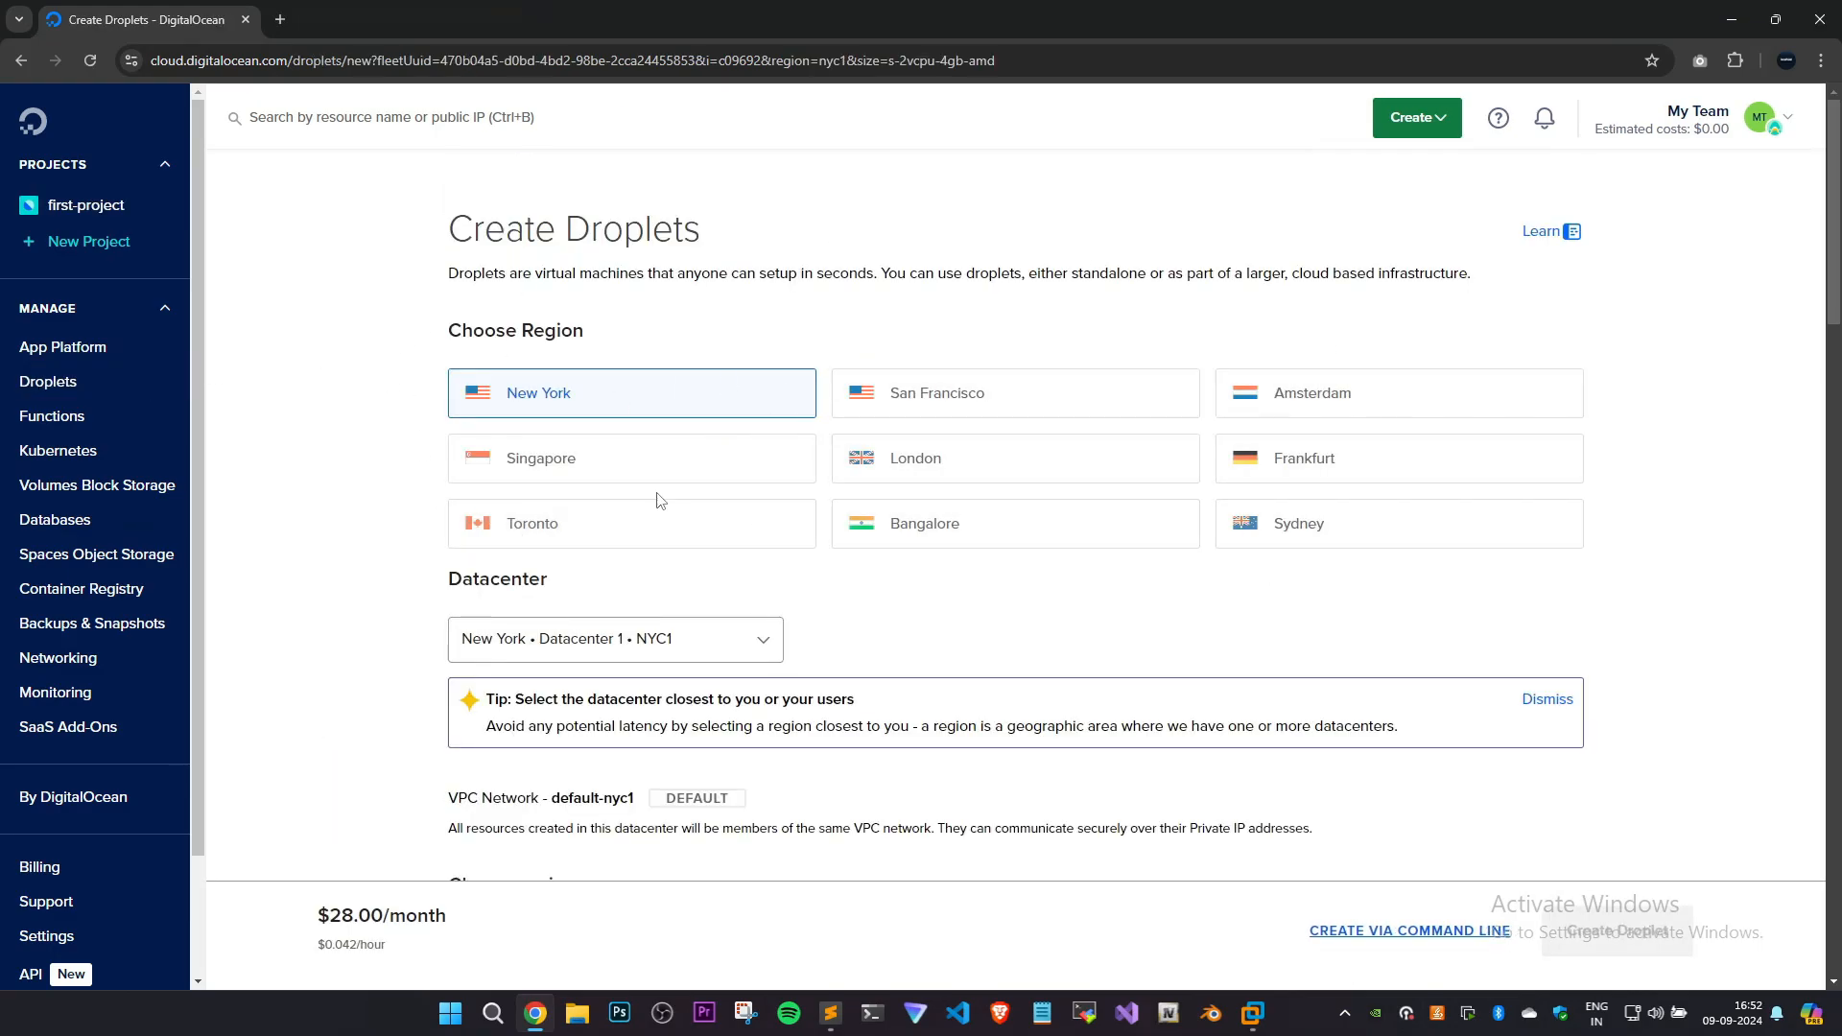
Choose the Bangalore region and the Kasm Workspaces 1.12.0 Marketplace image for the Droplet.
left_click(912, 528)
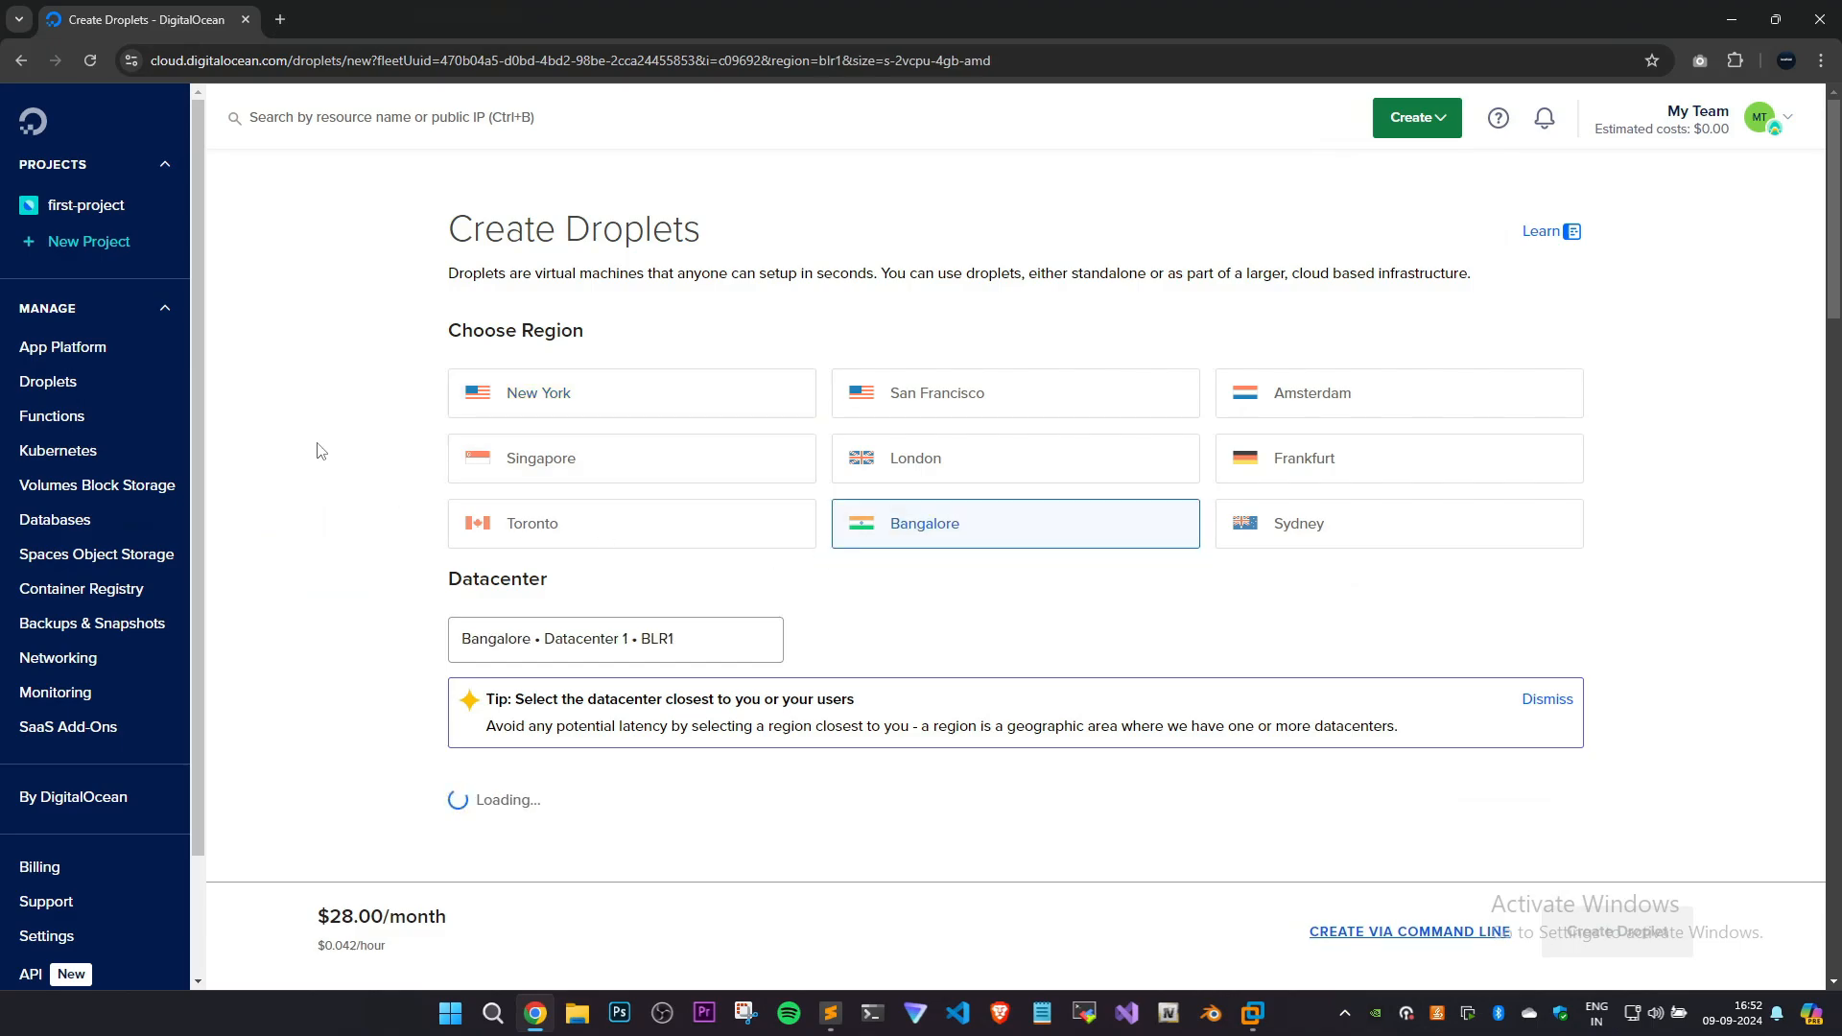
scroll(321, 451, "down", 5)
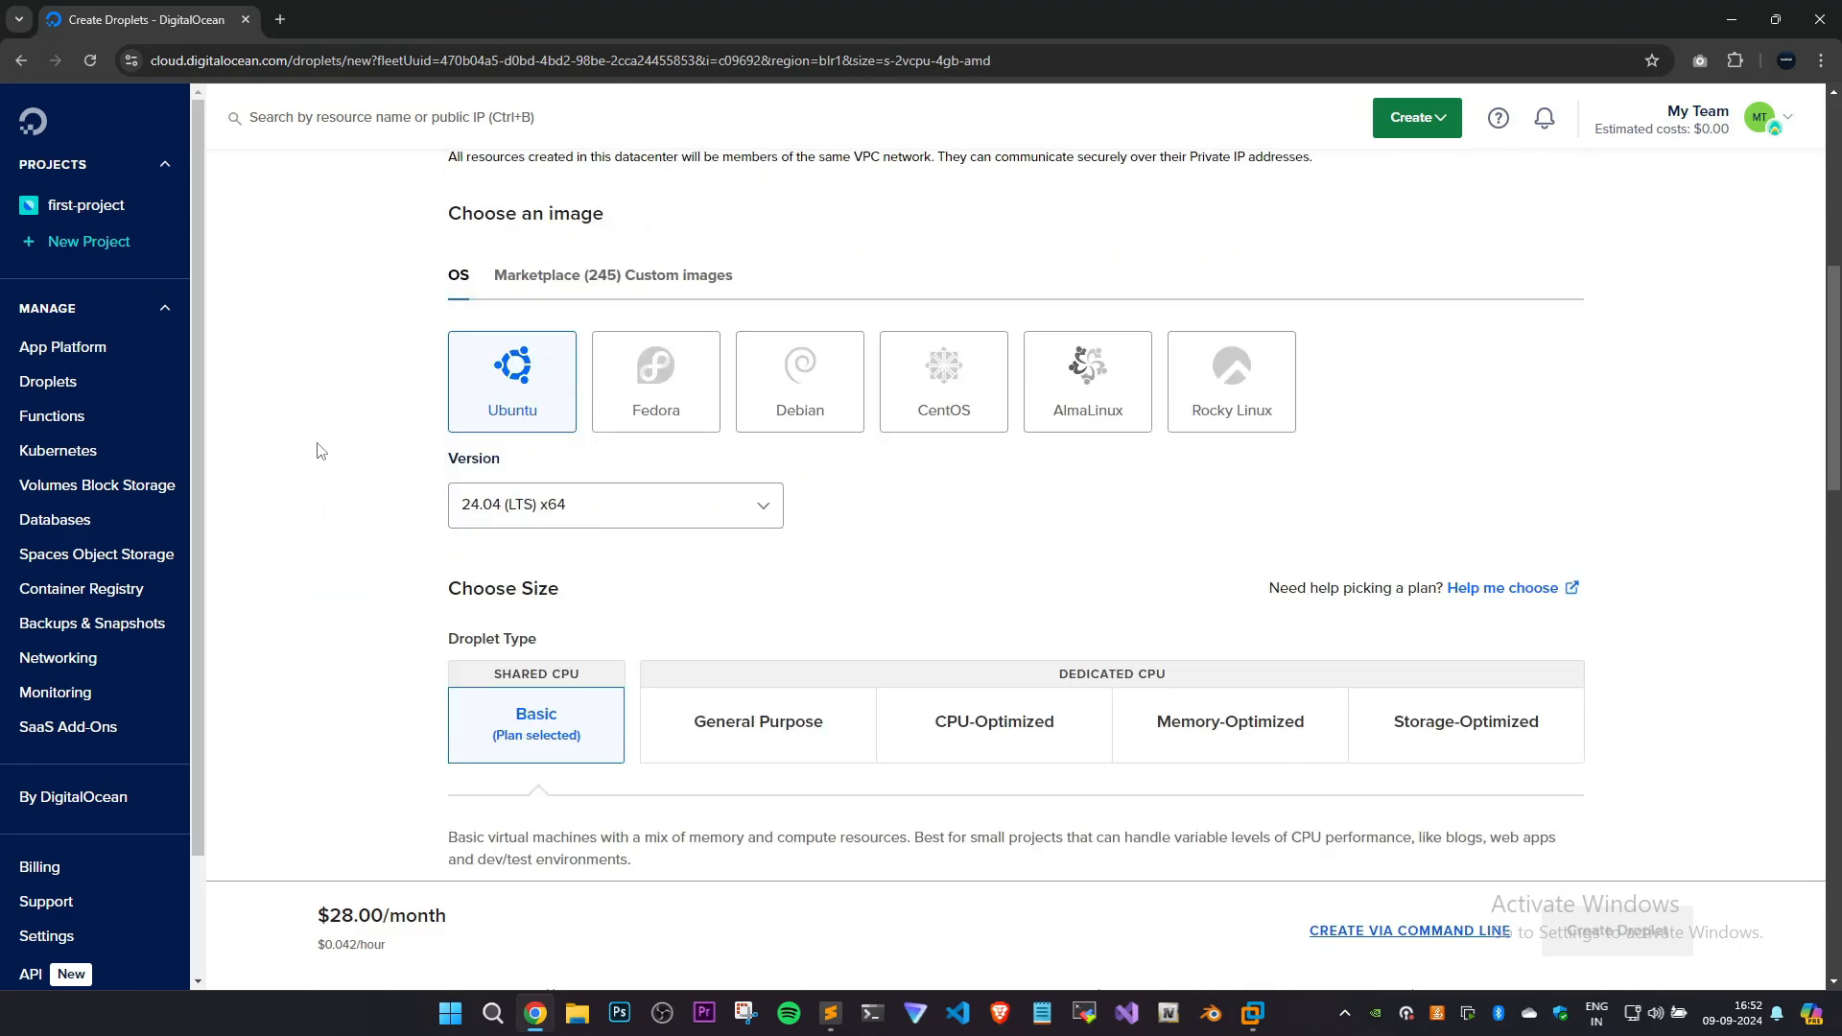
left_click(543, 276)
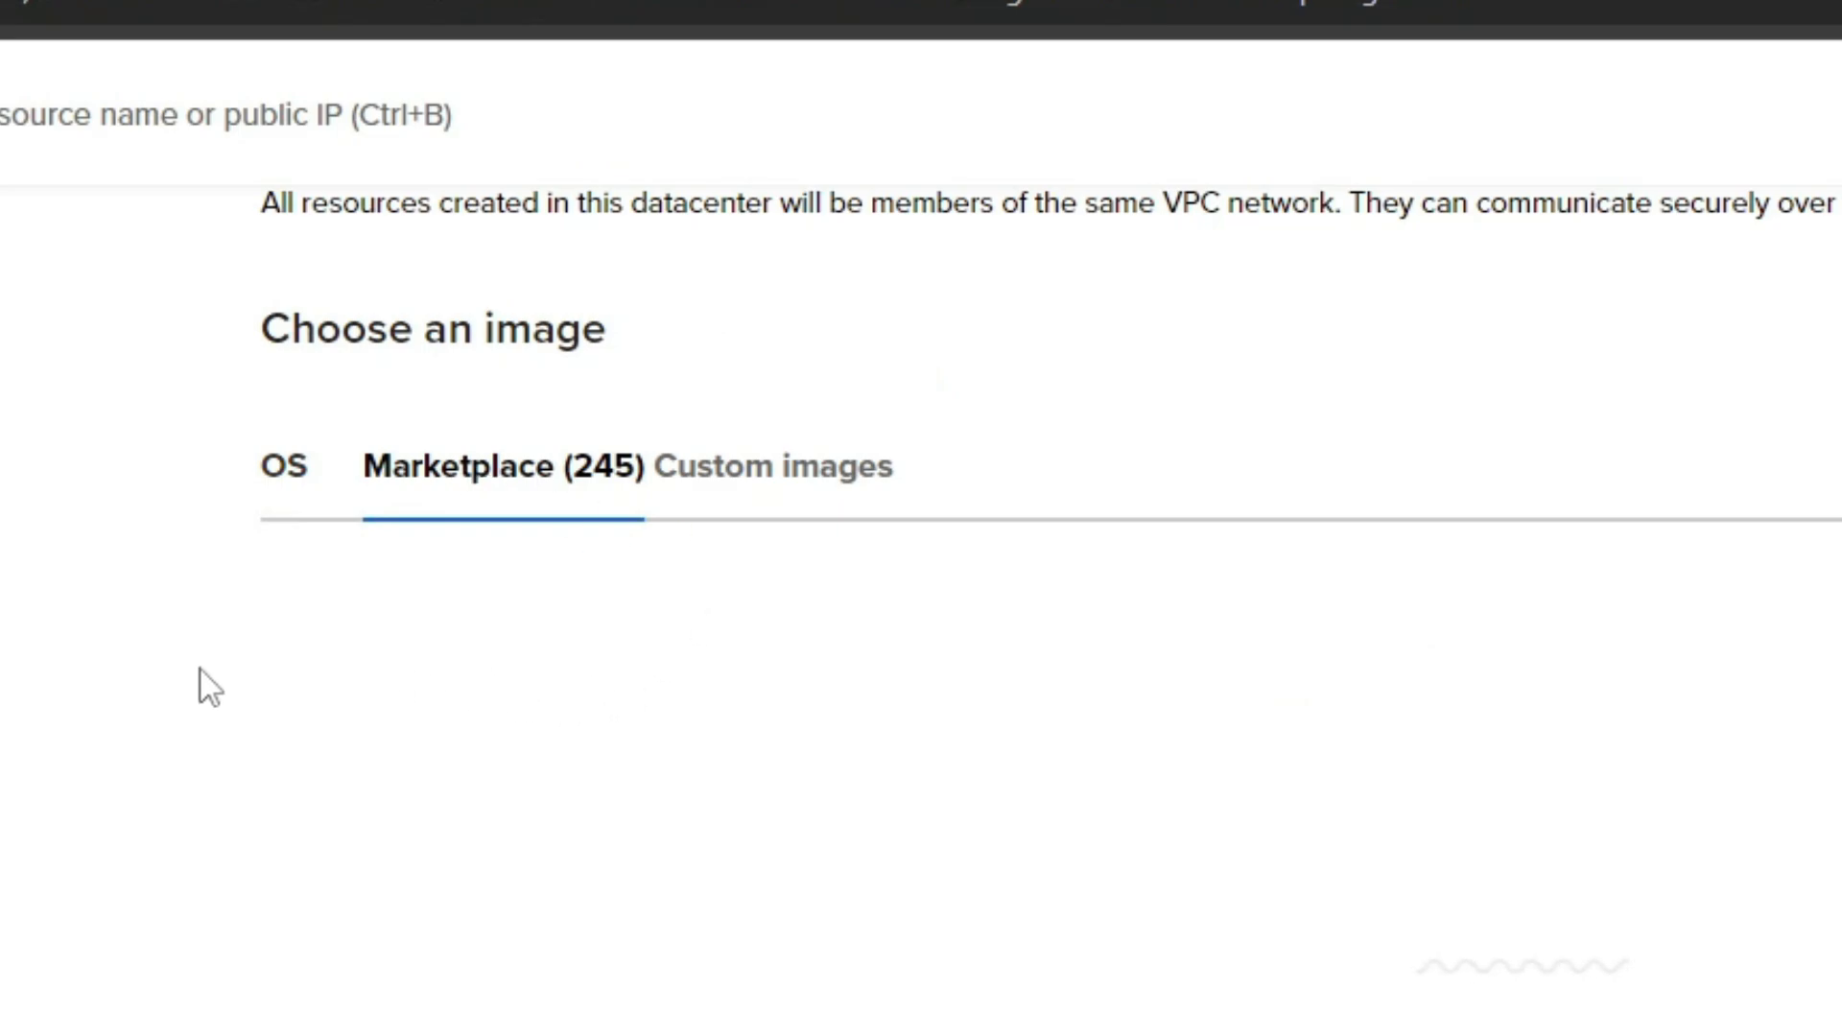
type("kasm")
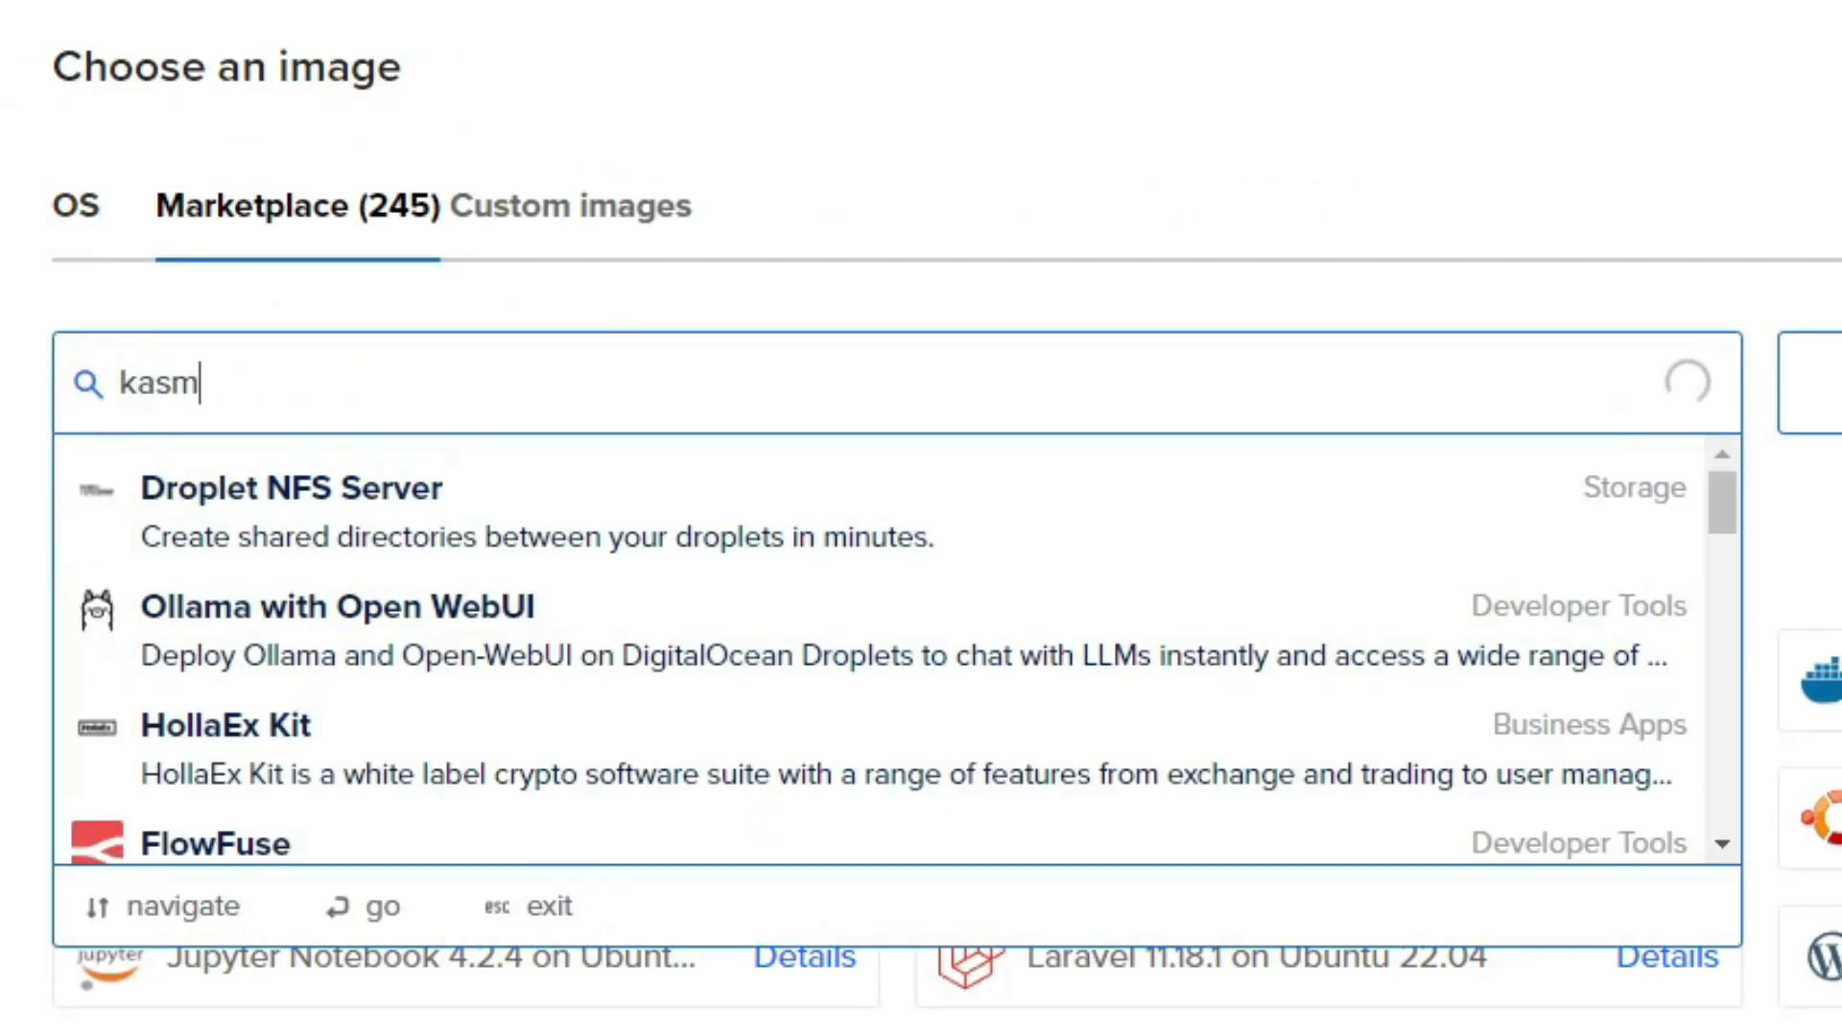
left_click(309, 487)
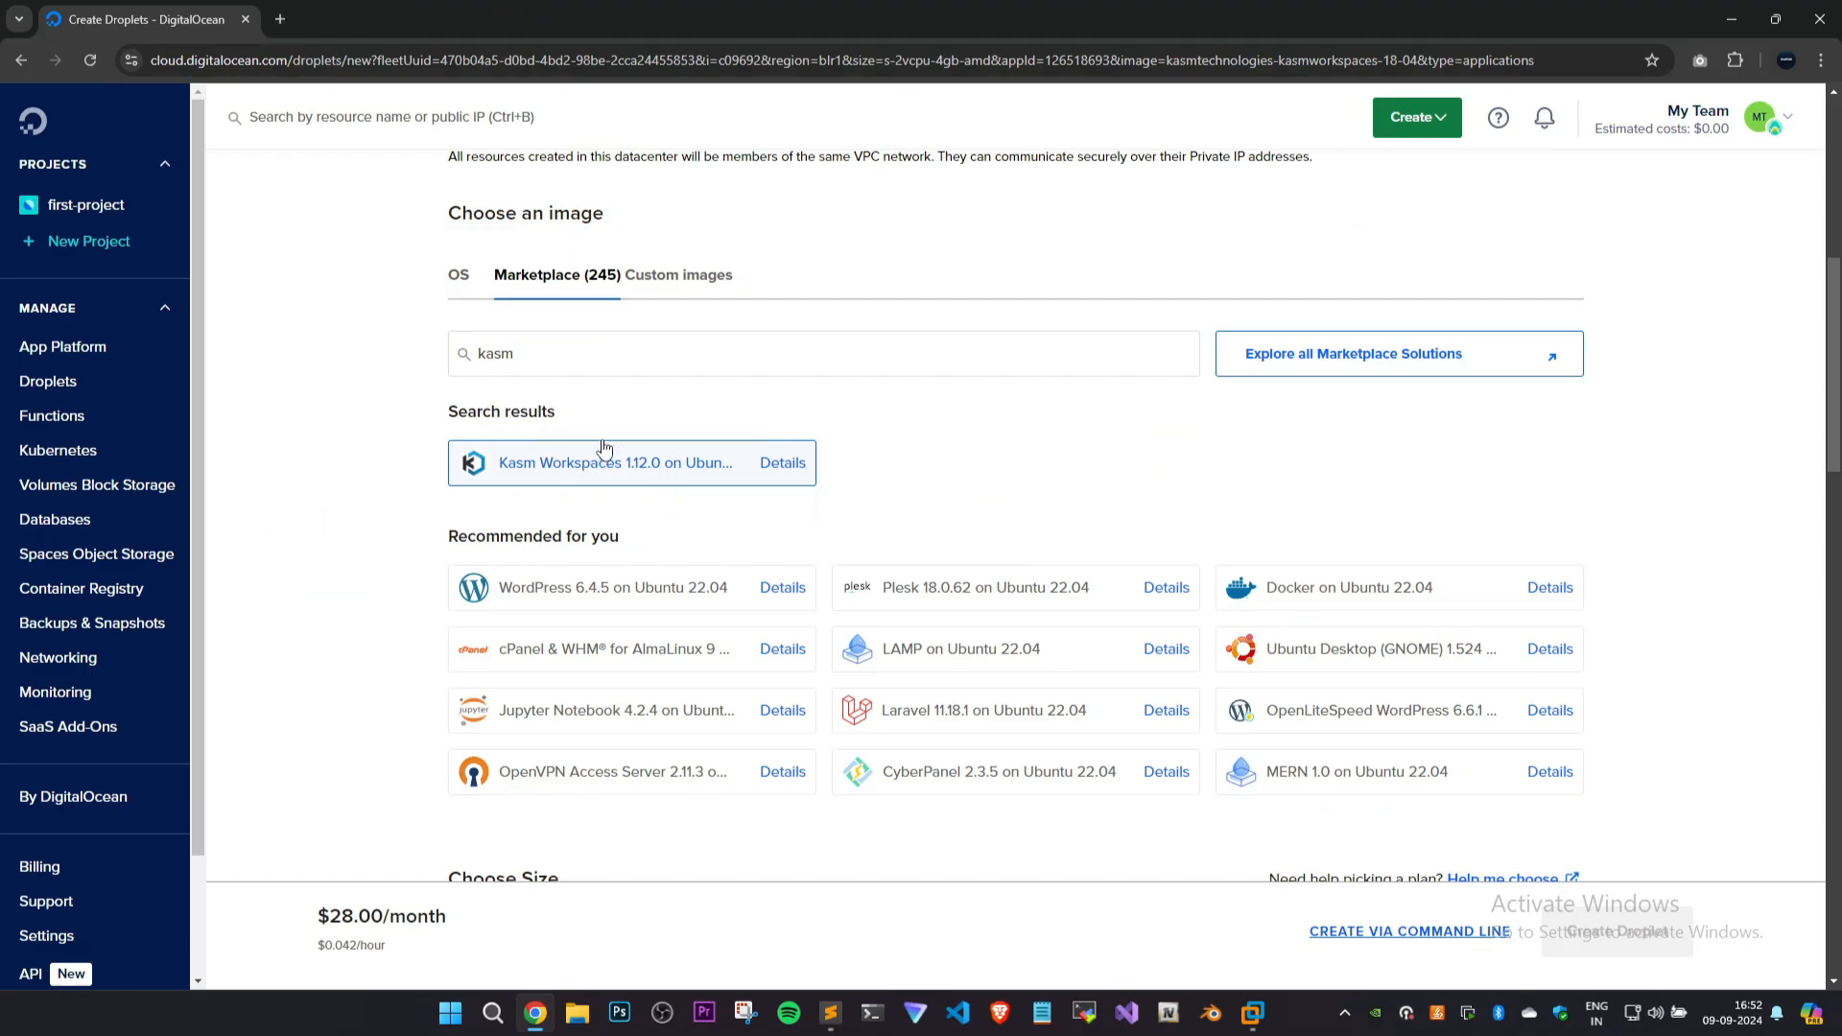
Select the Regular CPU option with SSD disk for the Droplet and highlight its price.
scroll(442, 498, "down", 1)
scroll(403, 491, "down", 8)
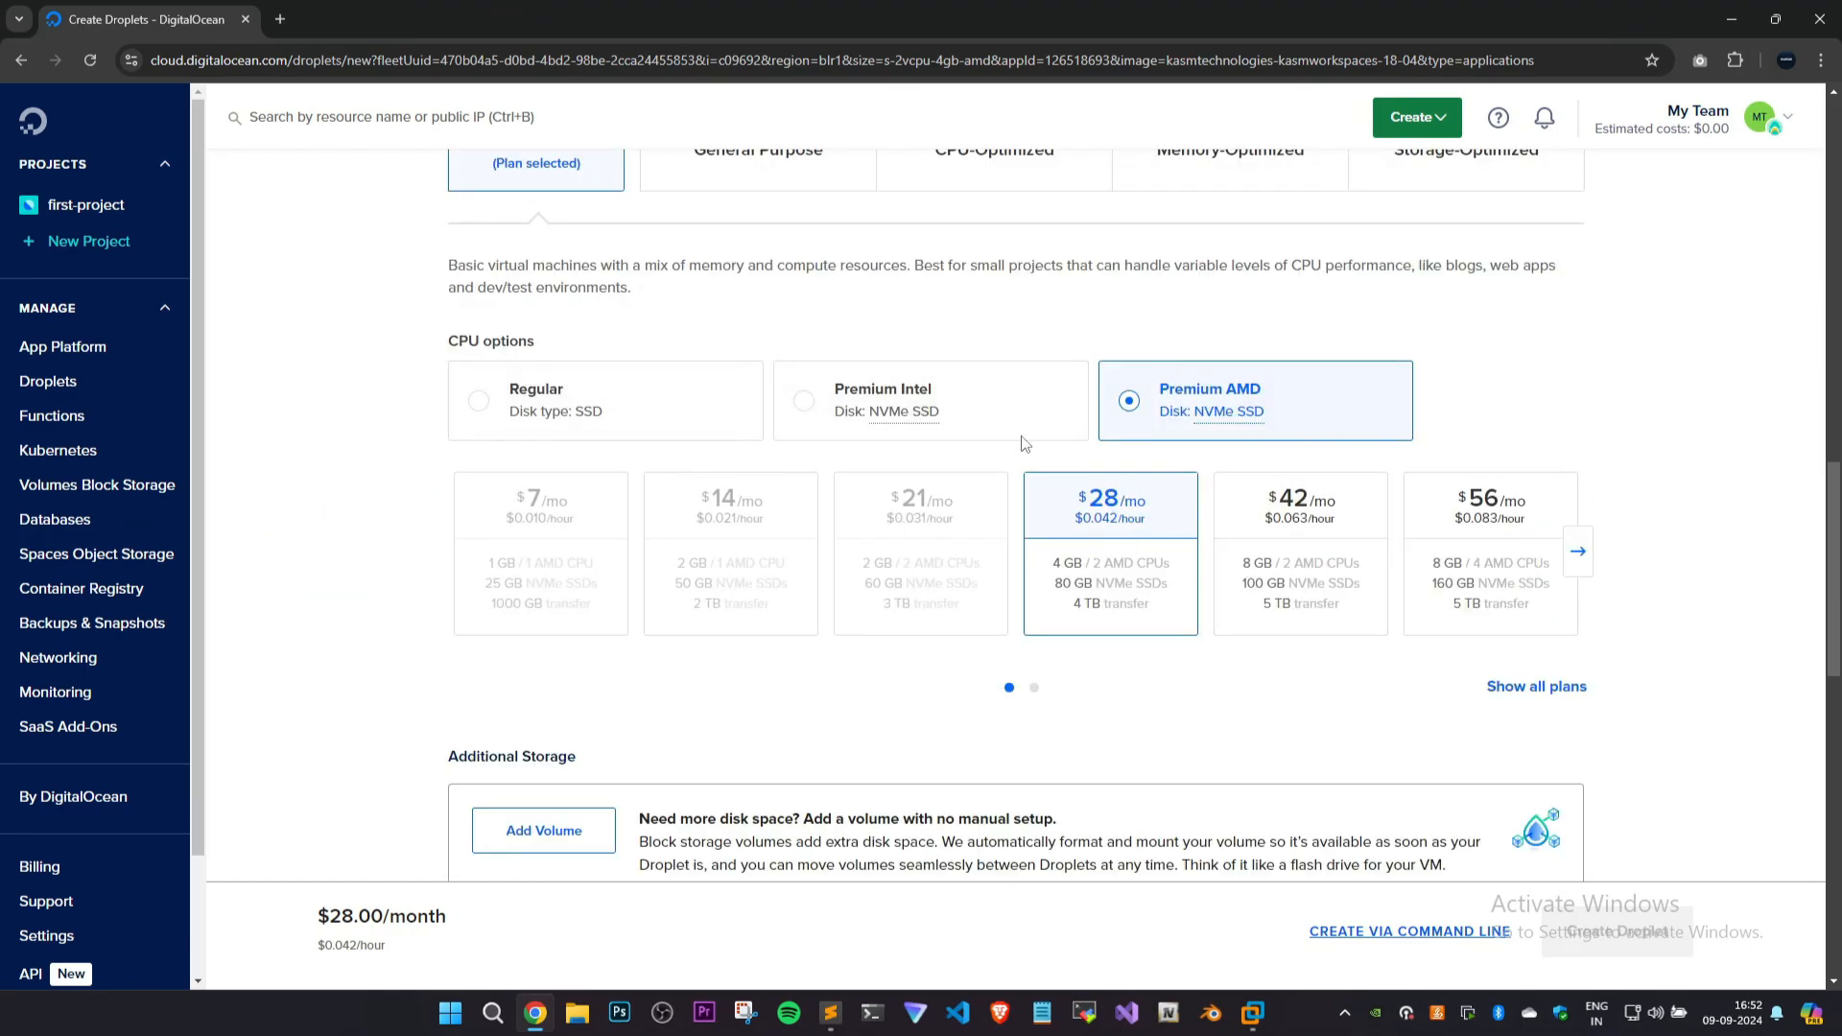
left_click(459, 415)
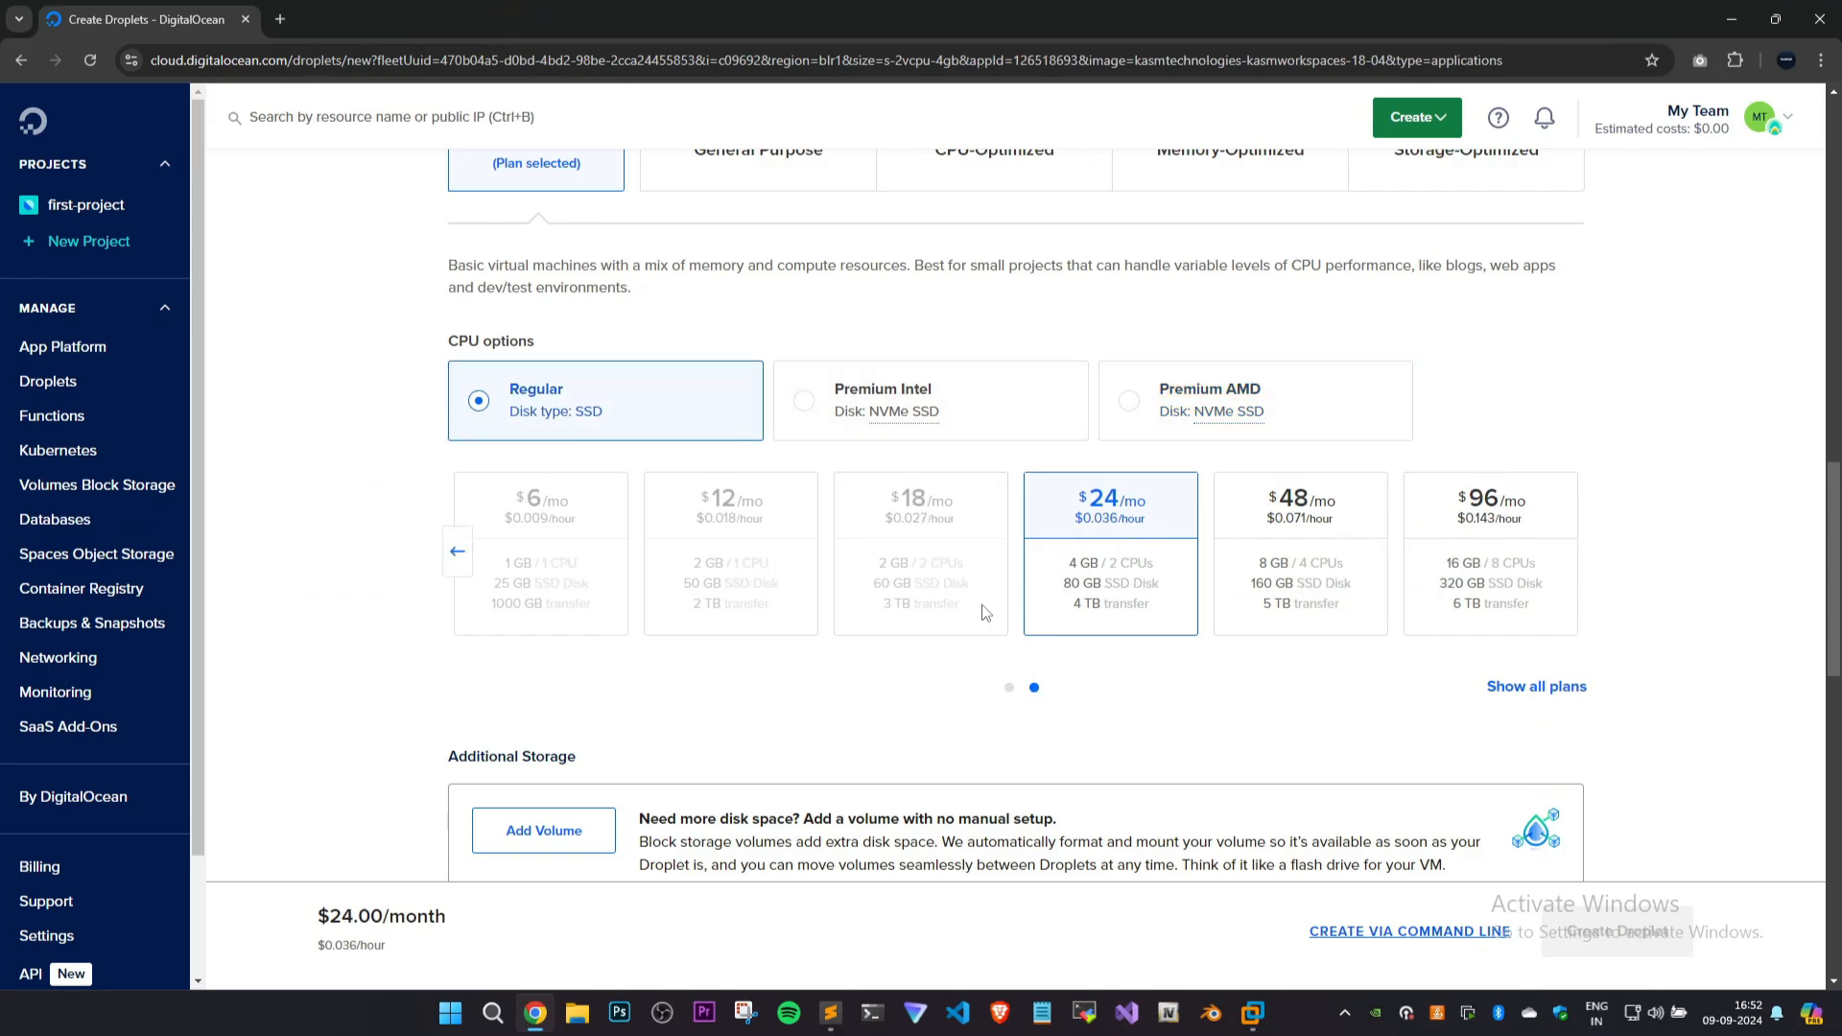
left_click_drag(315, 910, 526, 945)
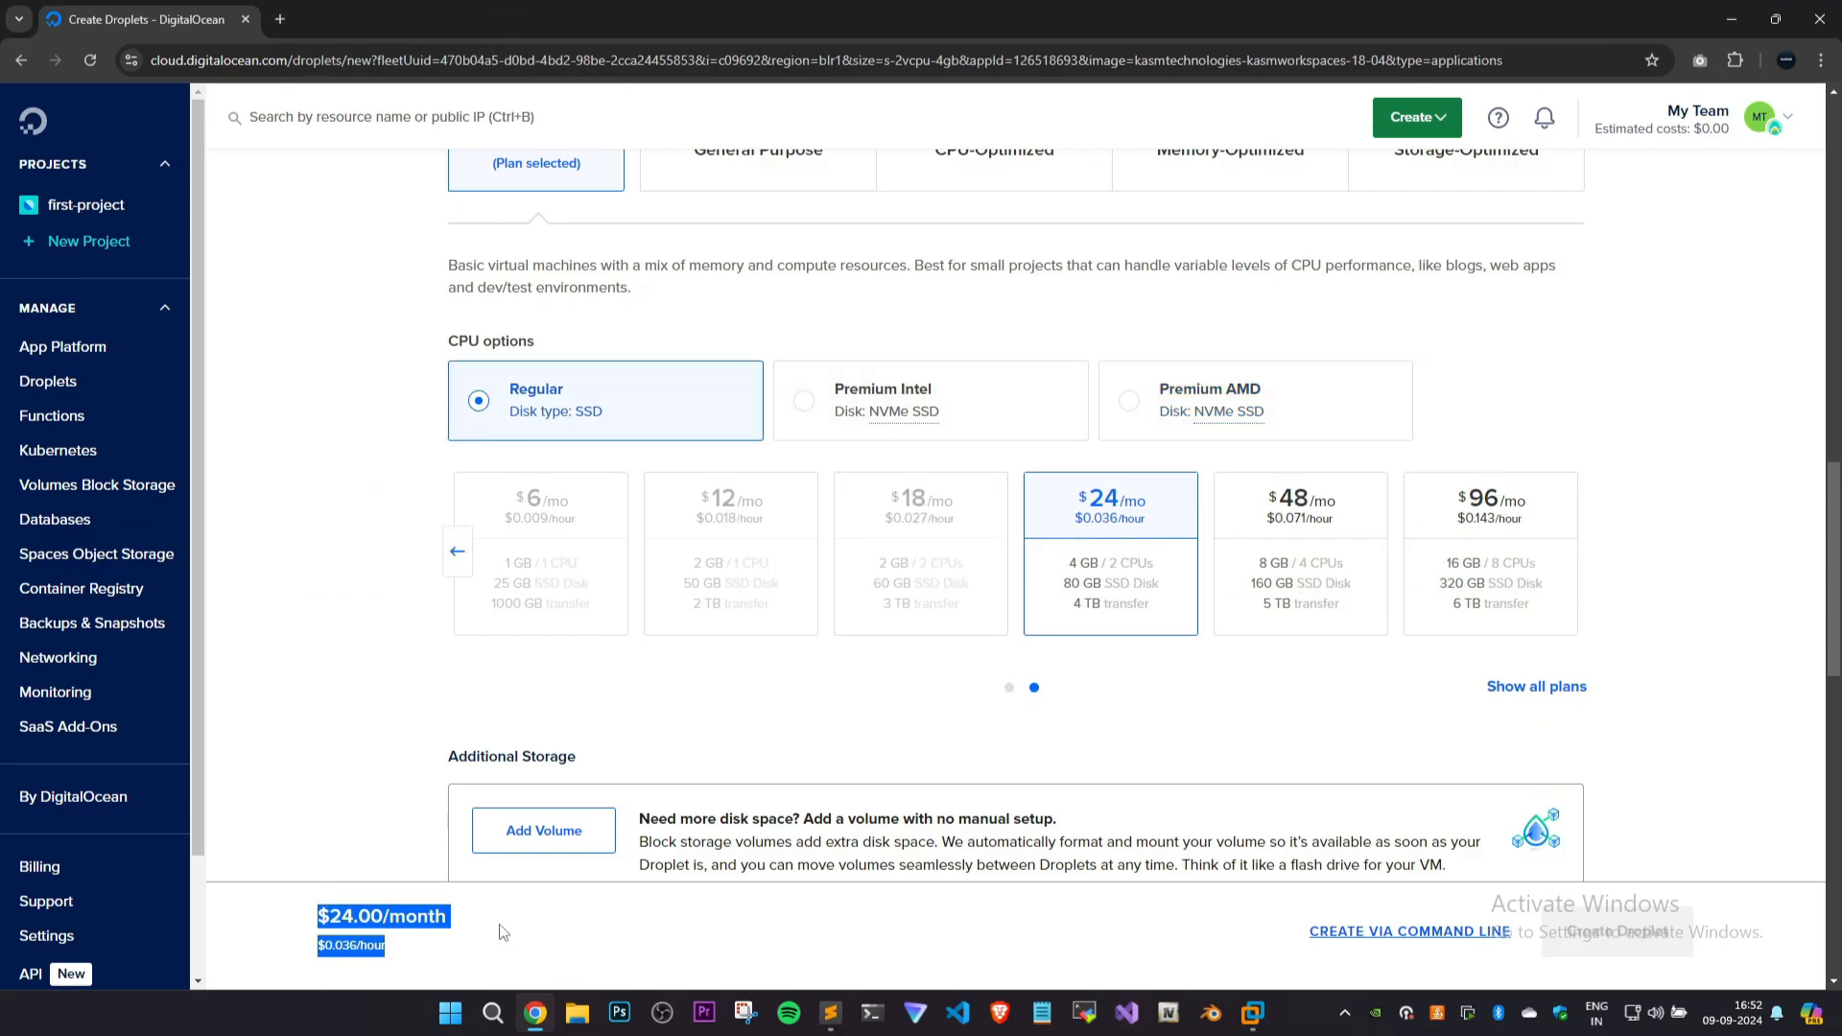
left_click(505, 933)
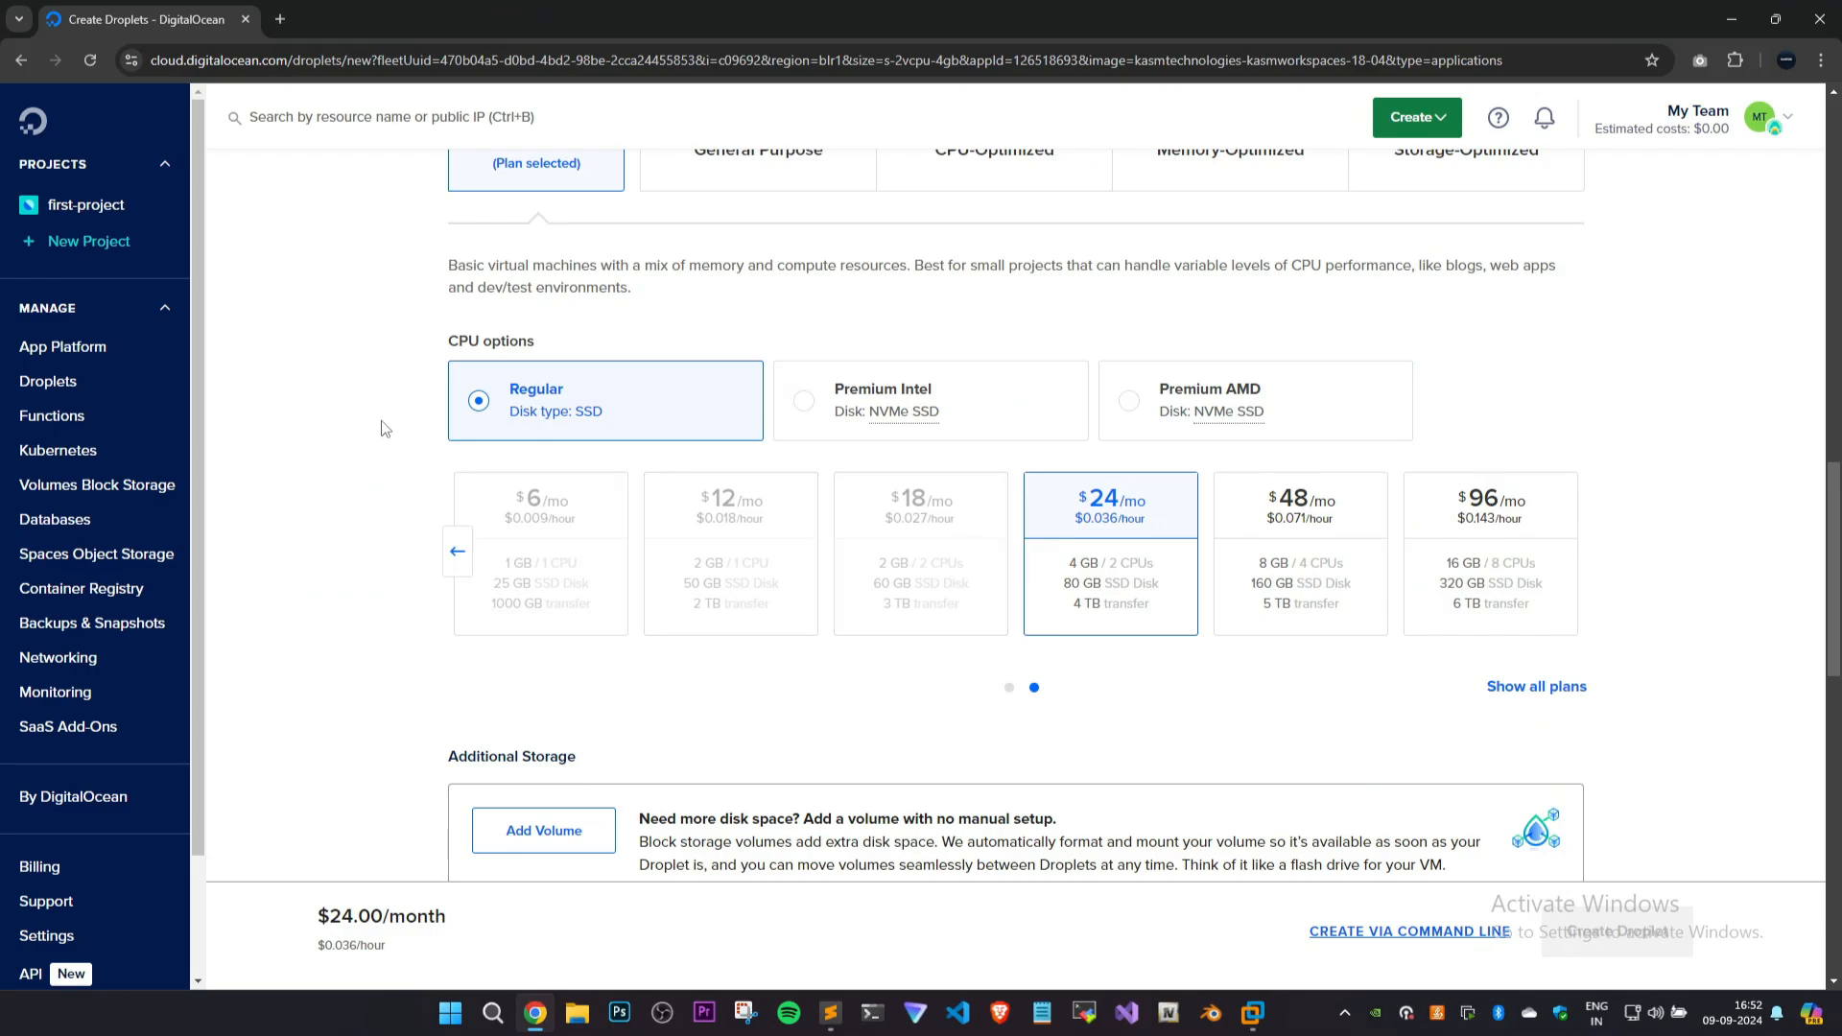
Review the Droplet's backup, authentication method and final details settings.
scroll(384, 413, "down", 8)
scroll(439, 638, "up", 1)
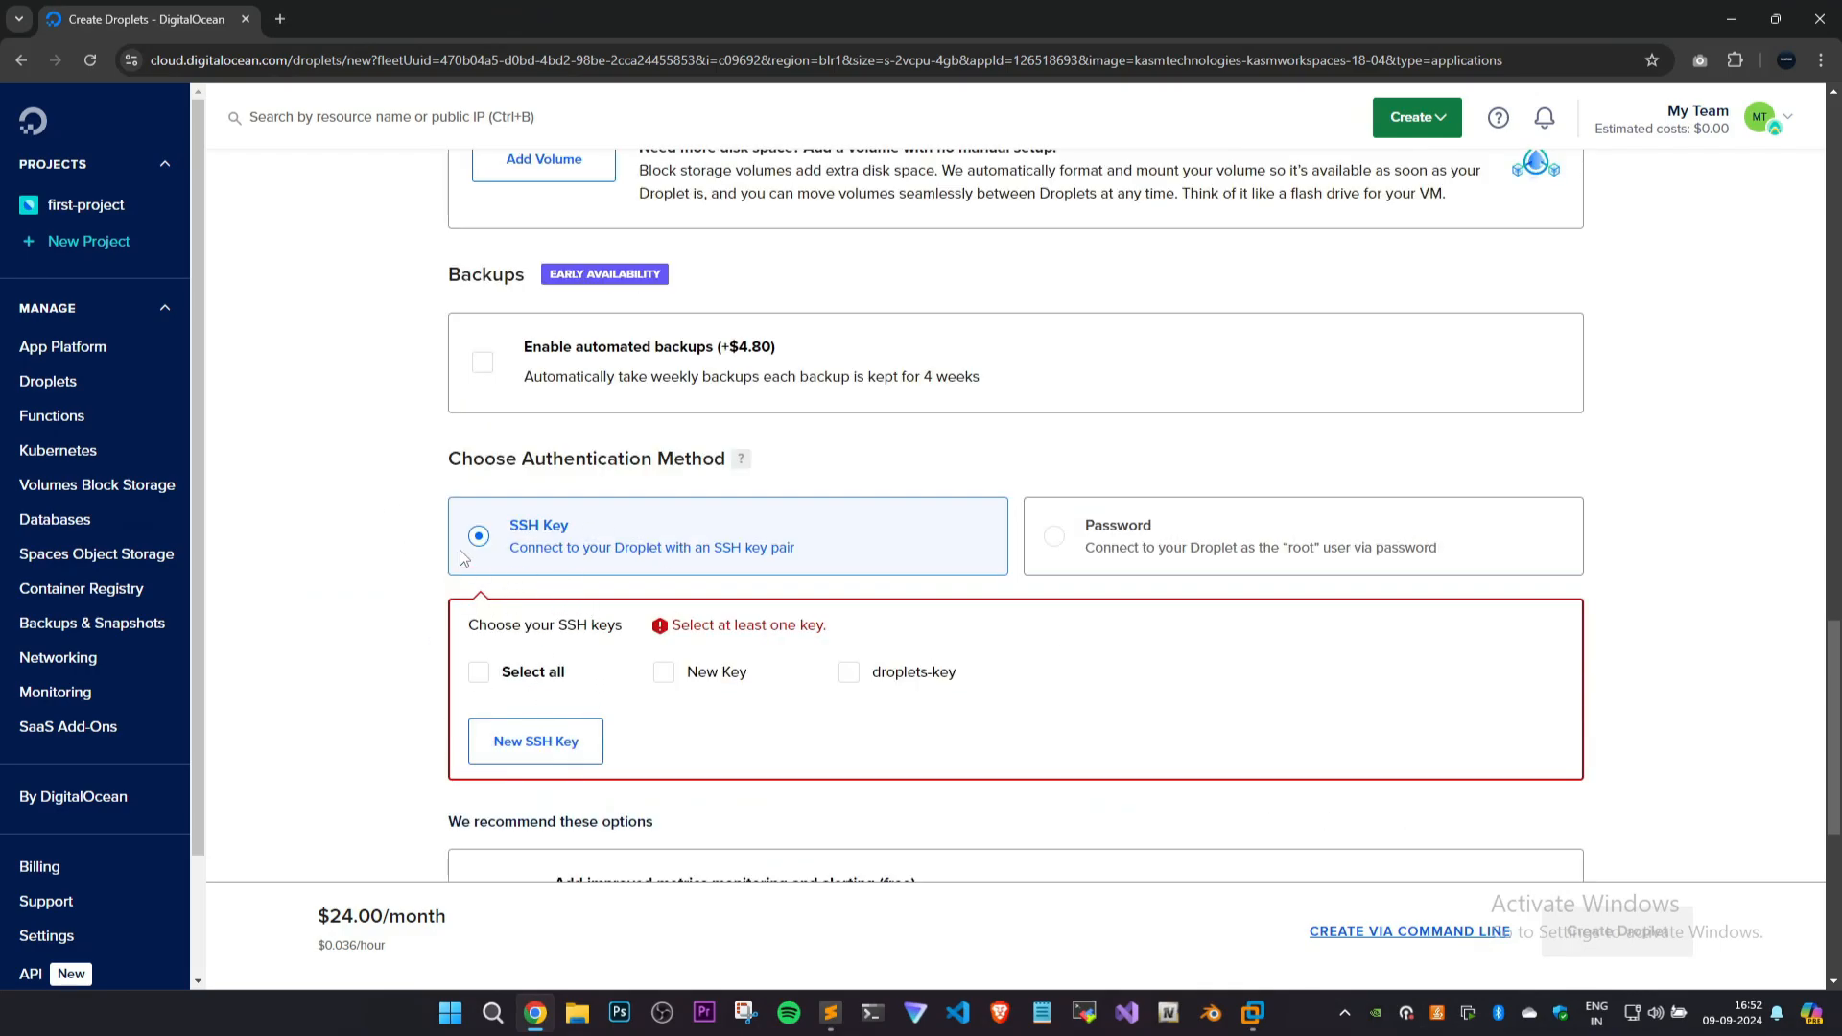
scroll(371, 624, "down", 3)
scroll(617, 514, "down", 3)
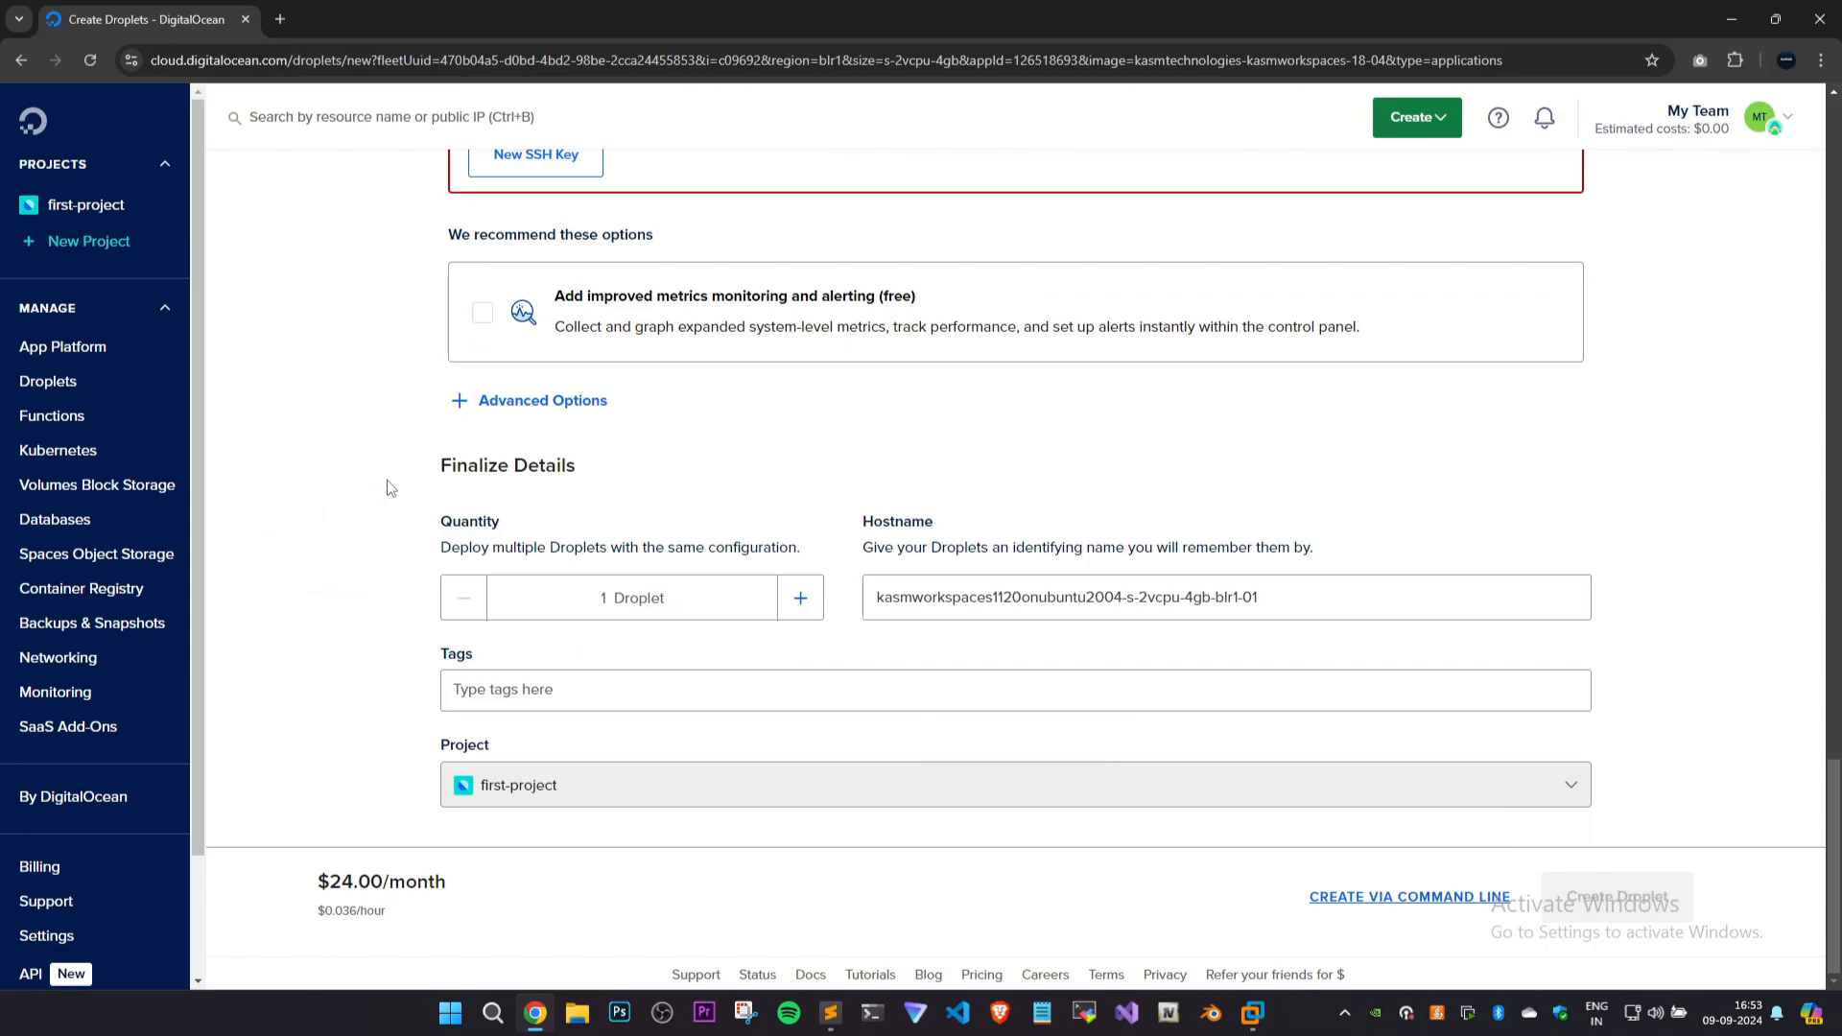
left_click(286, 21)
key("ctrl+w")
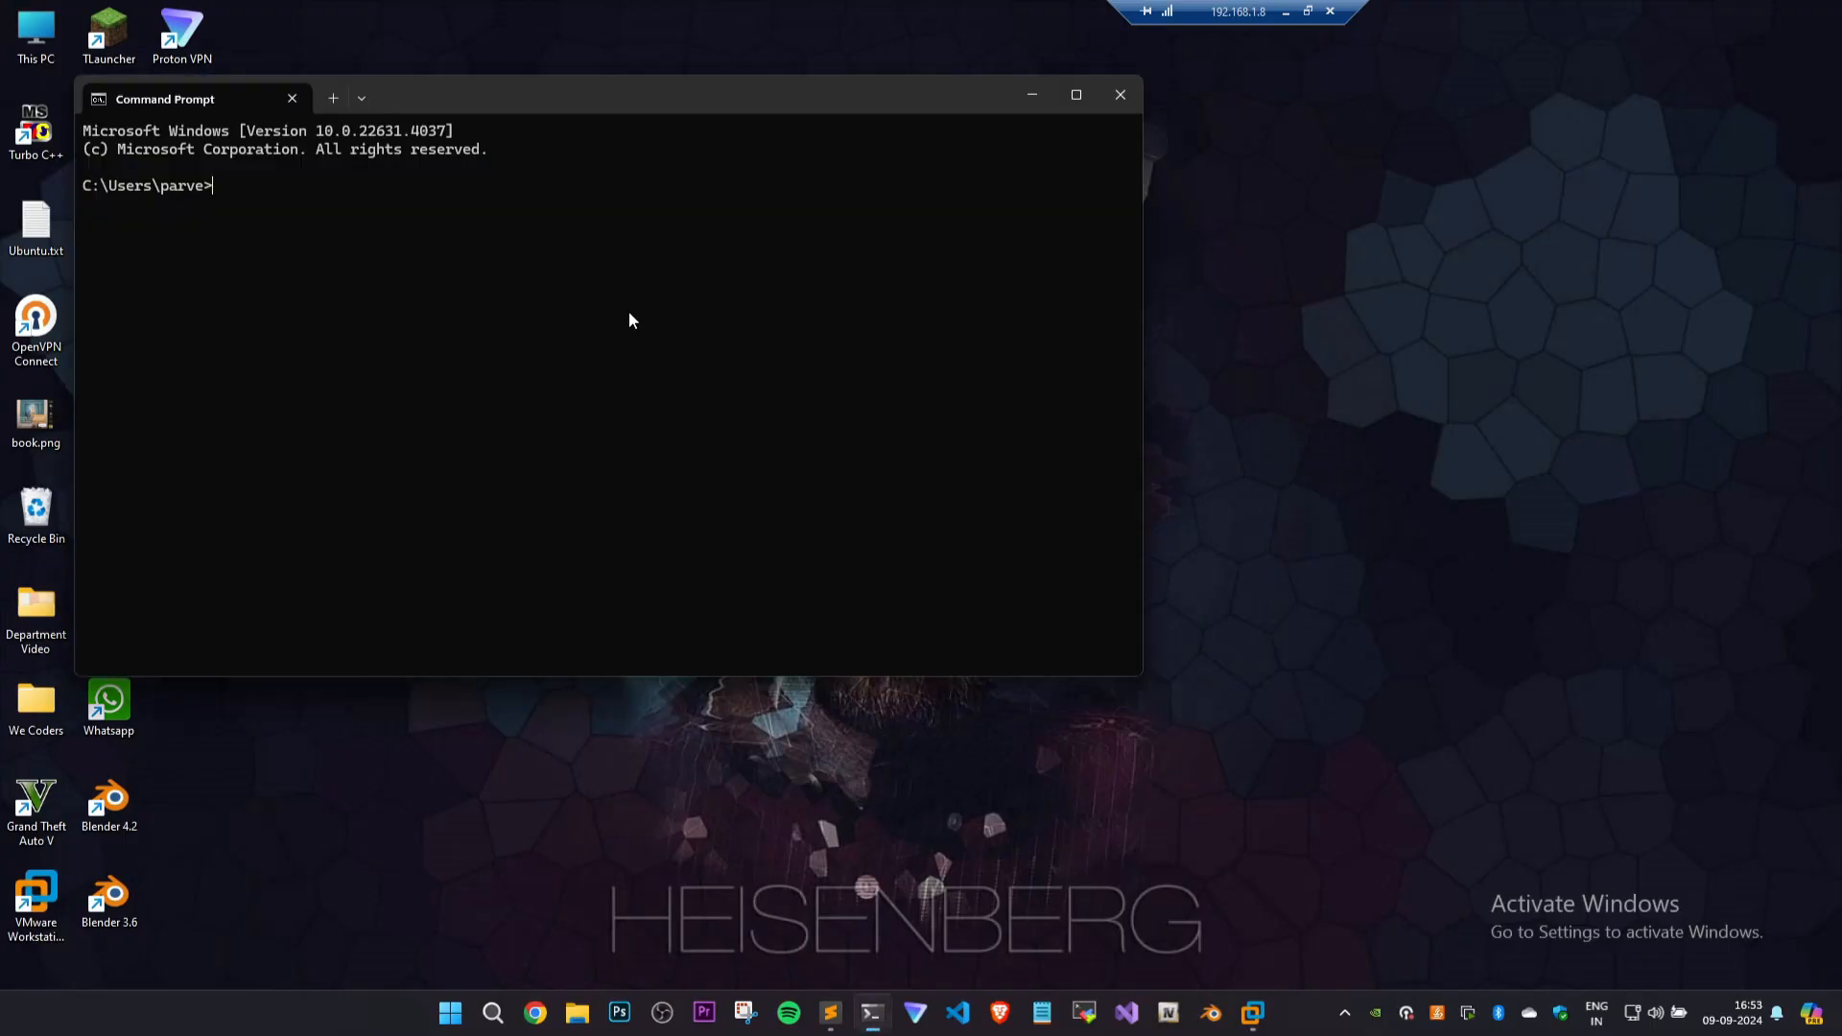
Reposition the Command Prompt window and connect over SSH as ubuntu to the server at 192.168.84.131.
scroll(616, 314, "up", 4)
left_click_drag(598, 106, 843, 164)
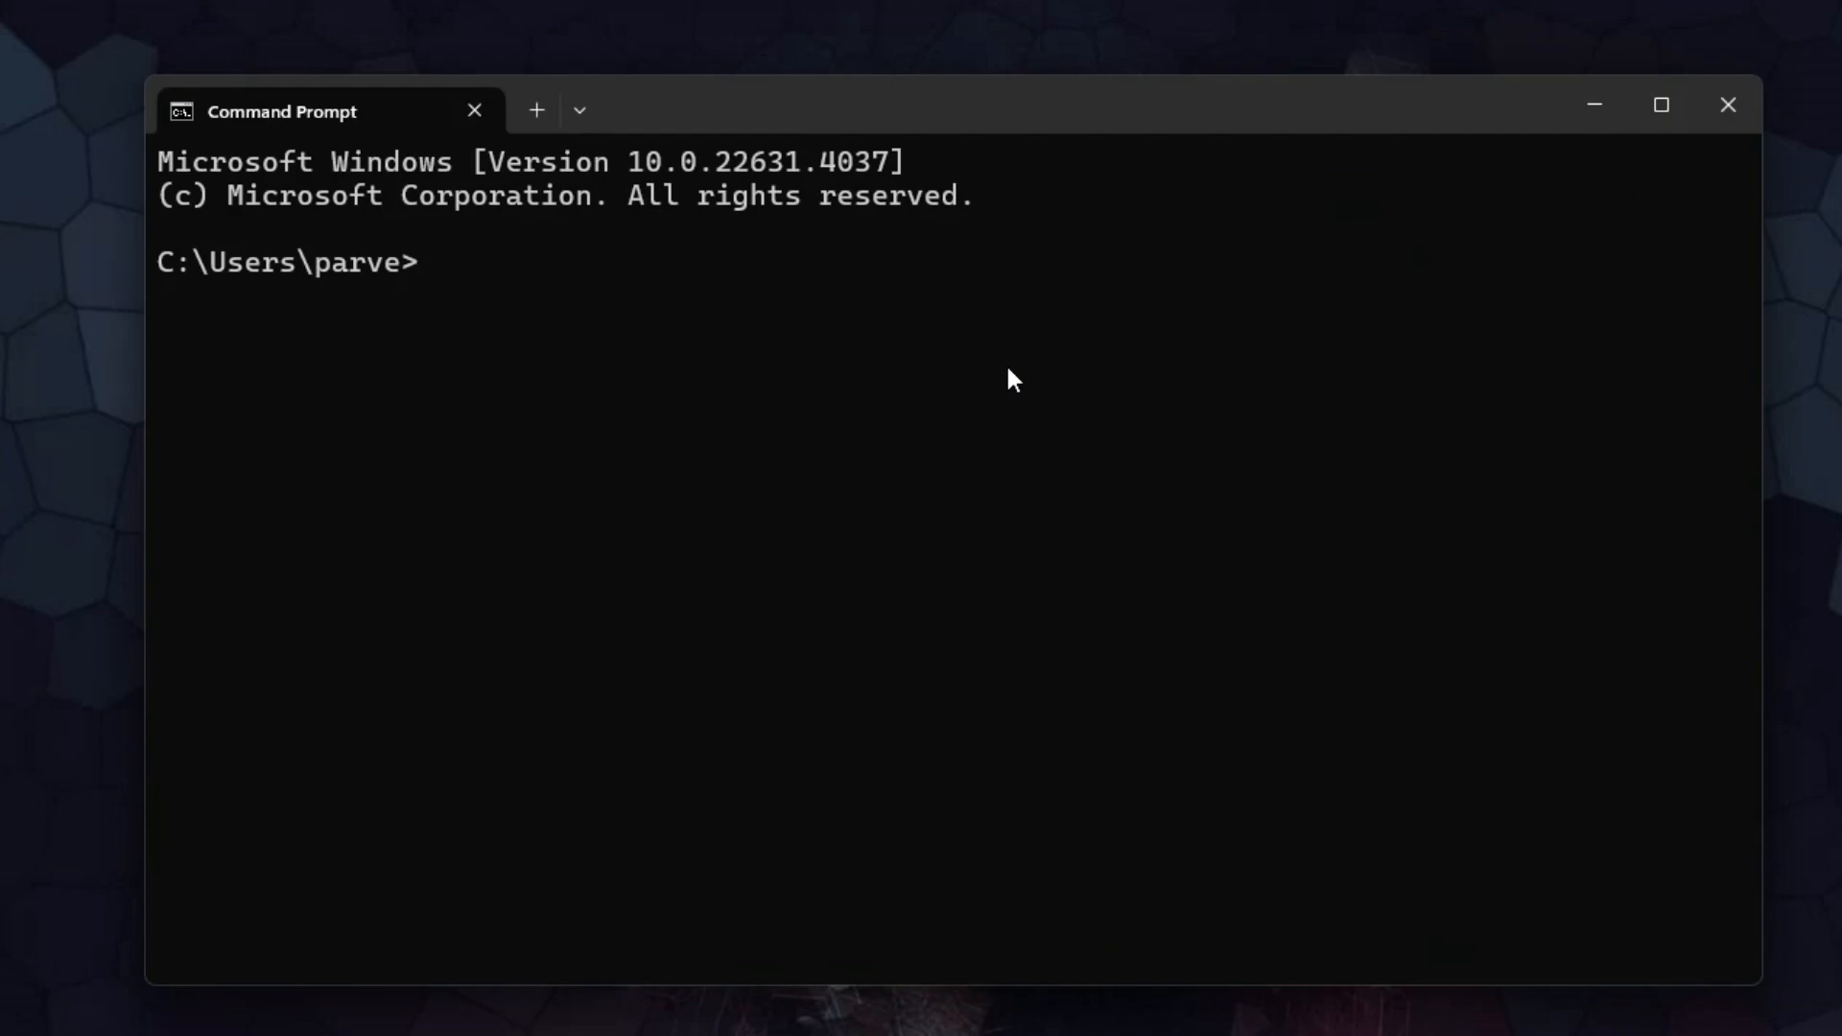
left_click_drag(905, 124, 942, 131)
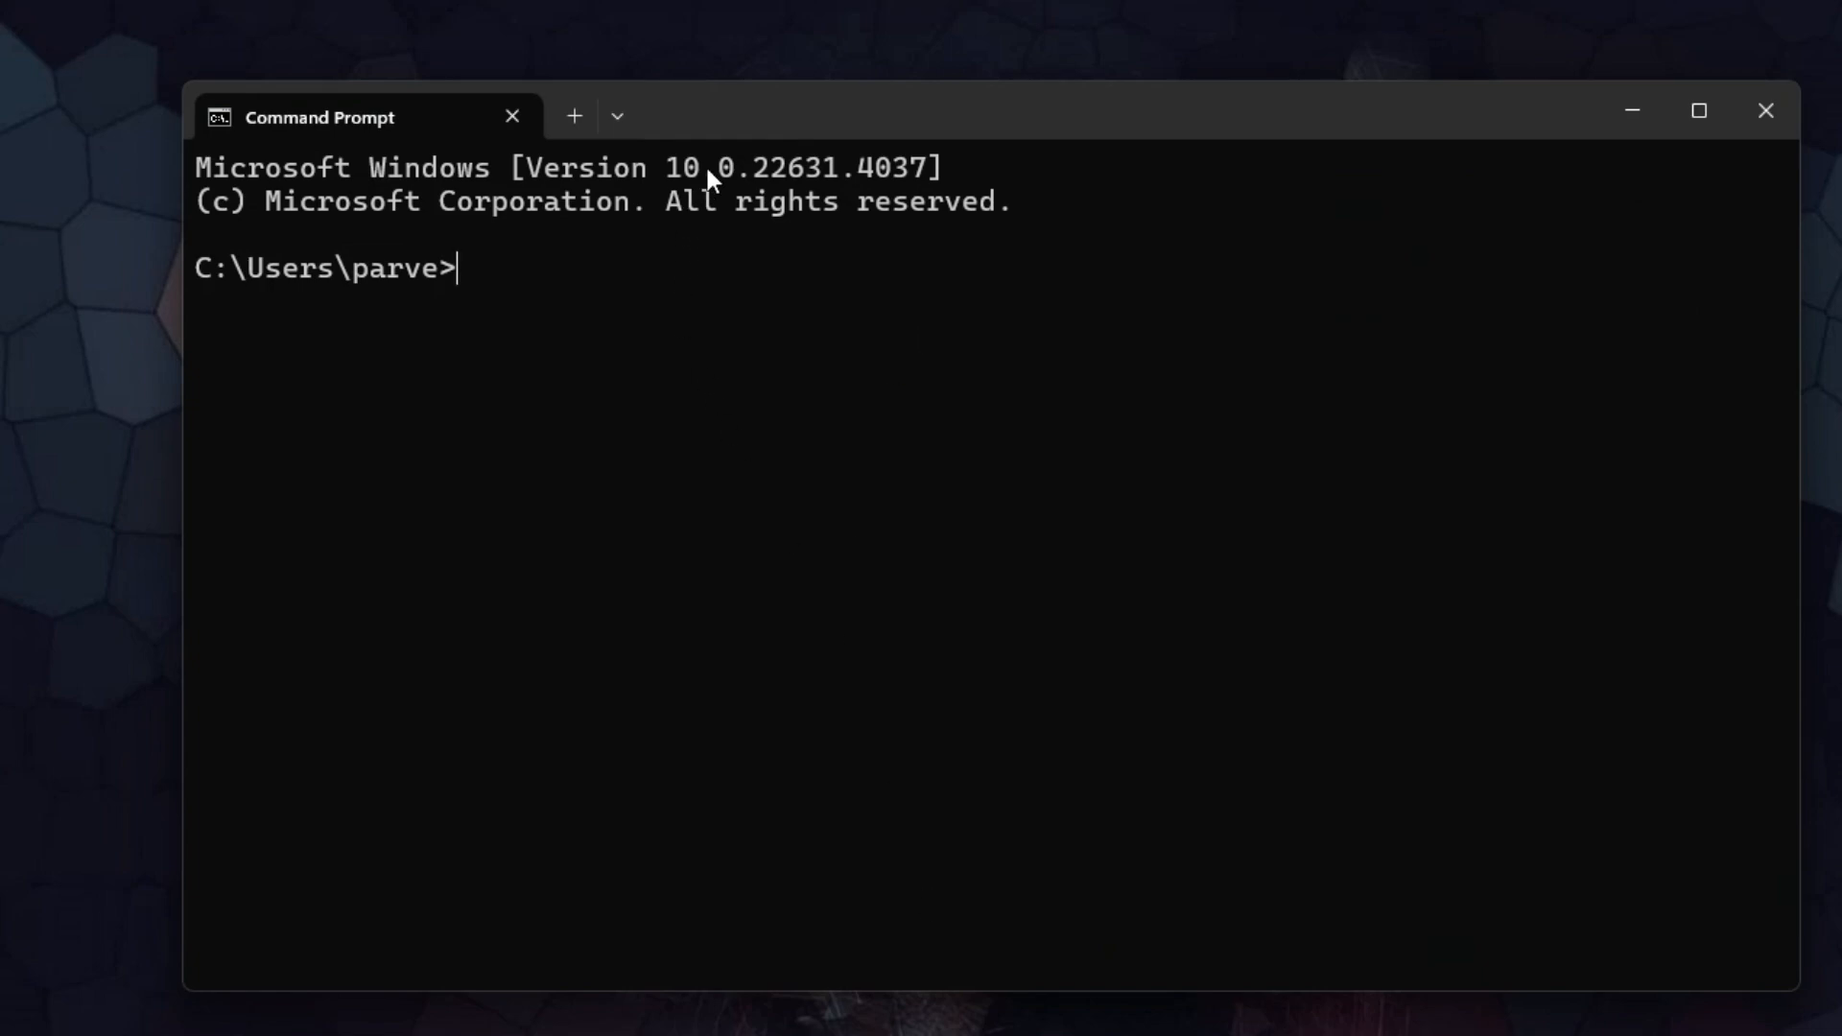
left_click_drag(718, 167, 766, 176)
left_click(791, 257)
type("ssh ubuntu@")
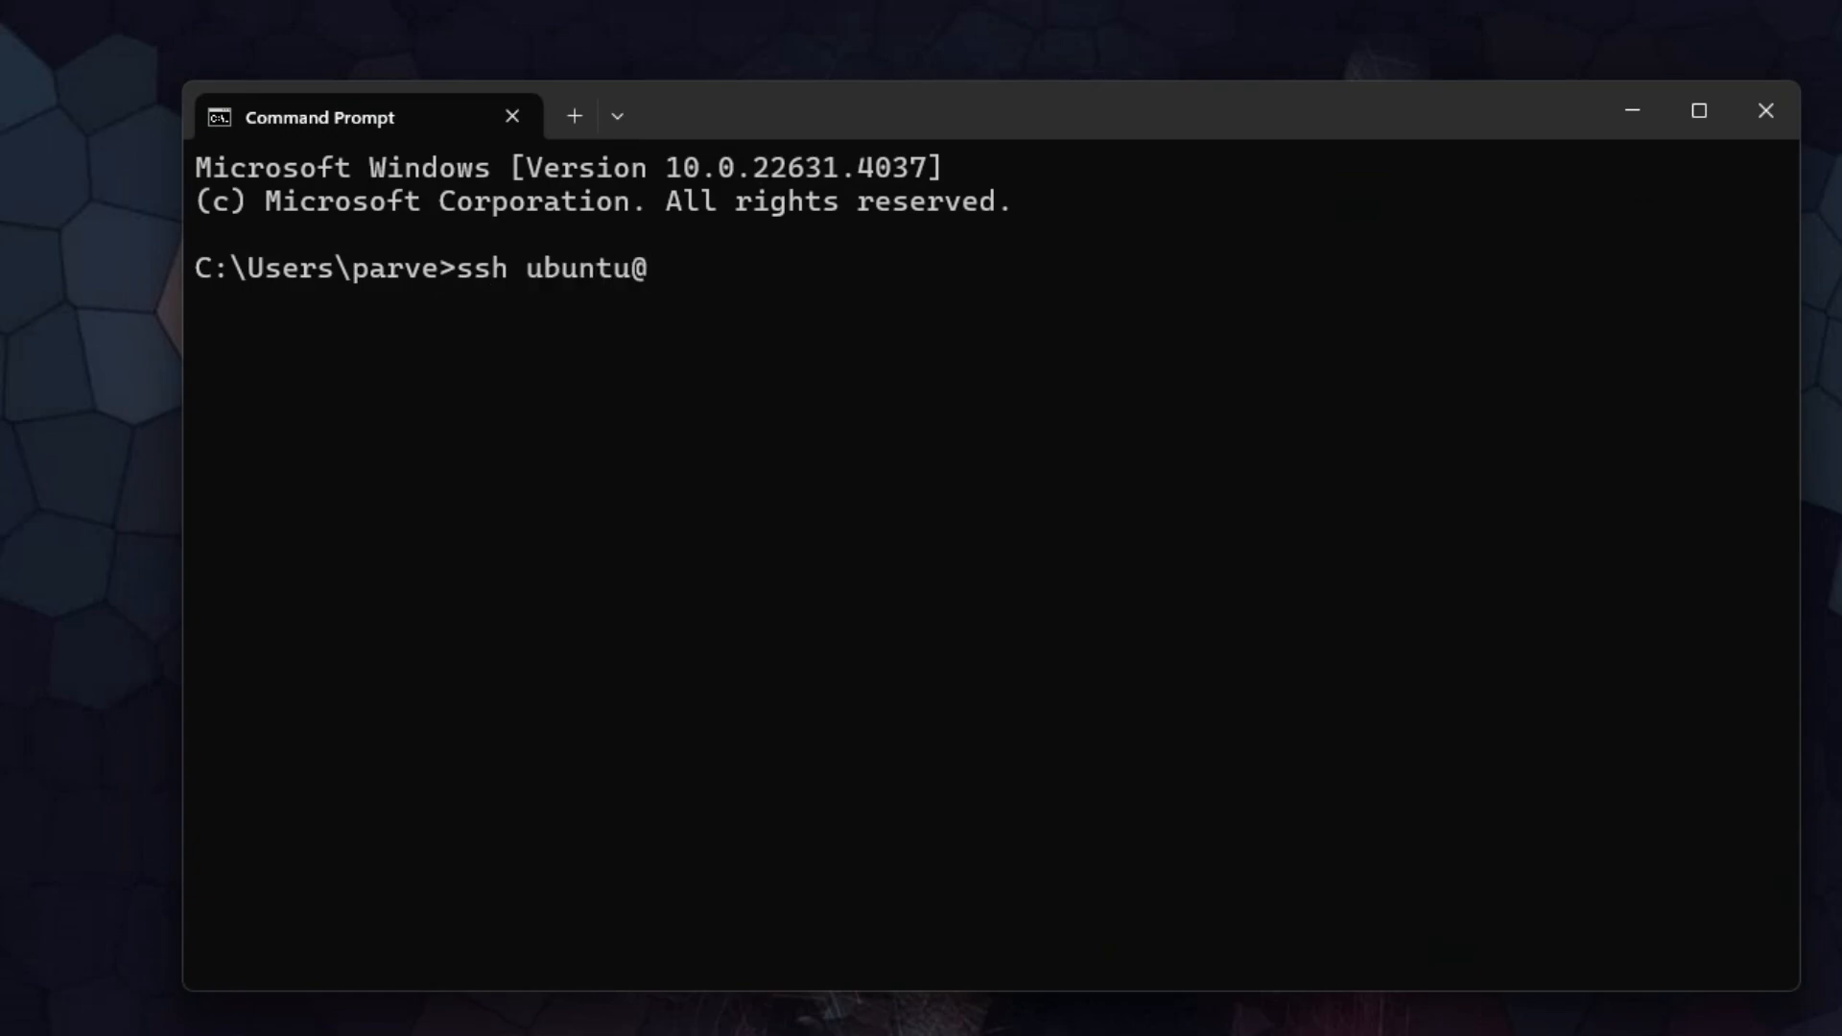
right_click(692, 347)
key("Return")
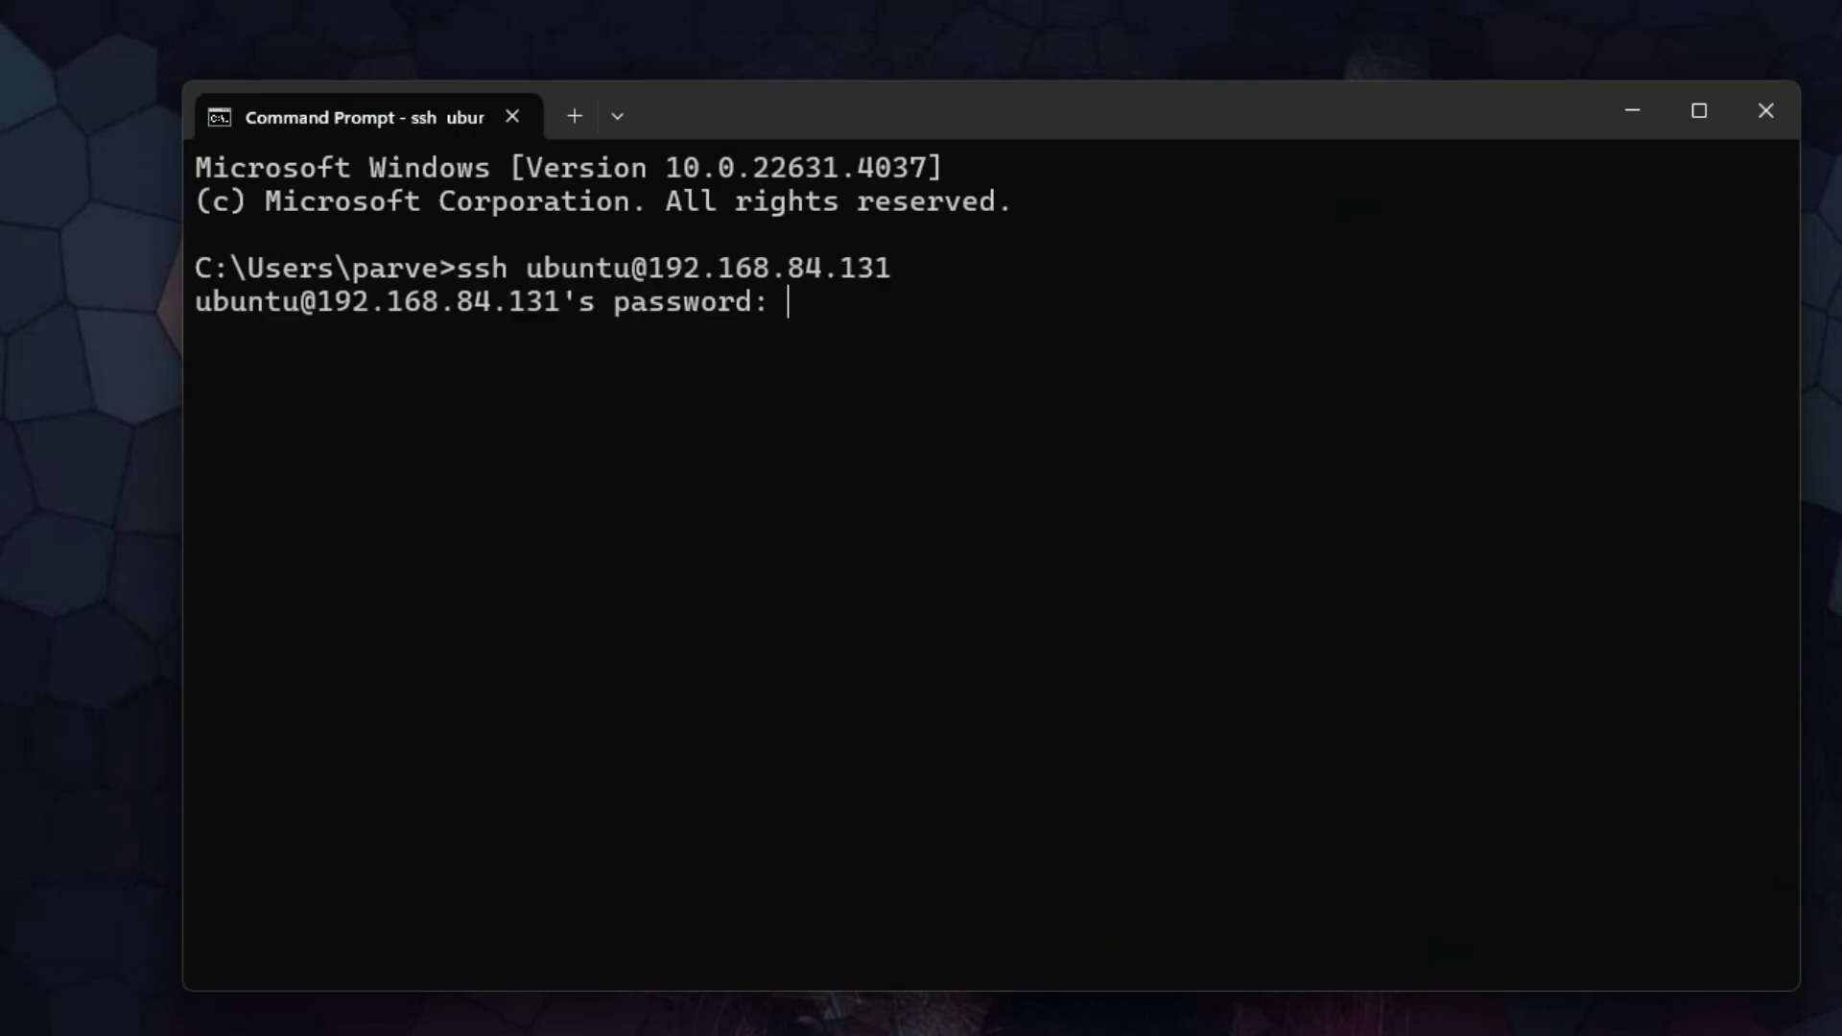
Enter the SSH account password to log in to the Ubuntu server, and clear the terminal screen.
scroll(879, 573, "up", 1)
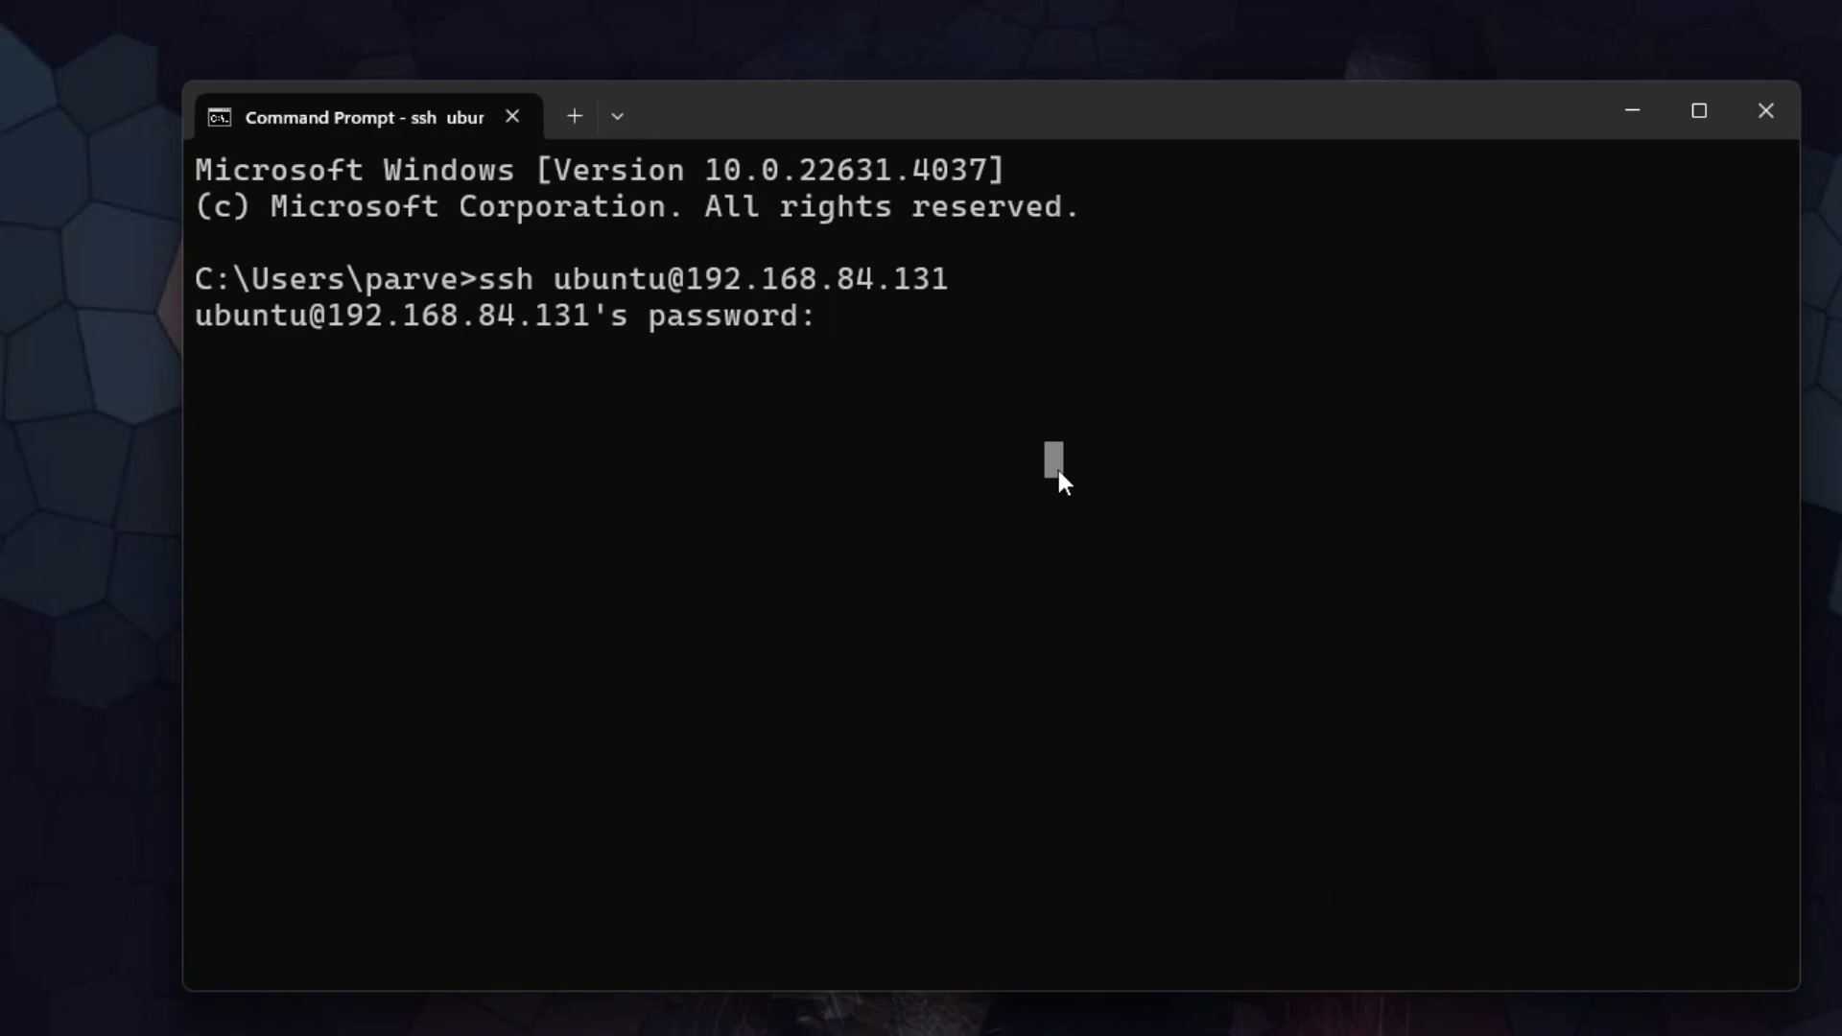
key("Return")
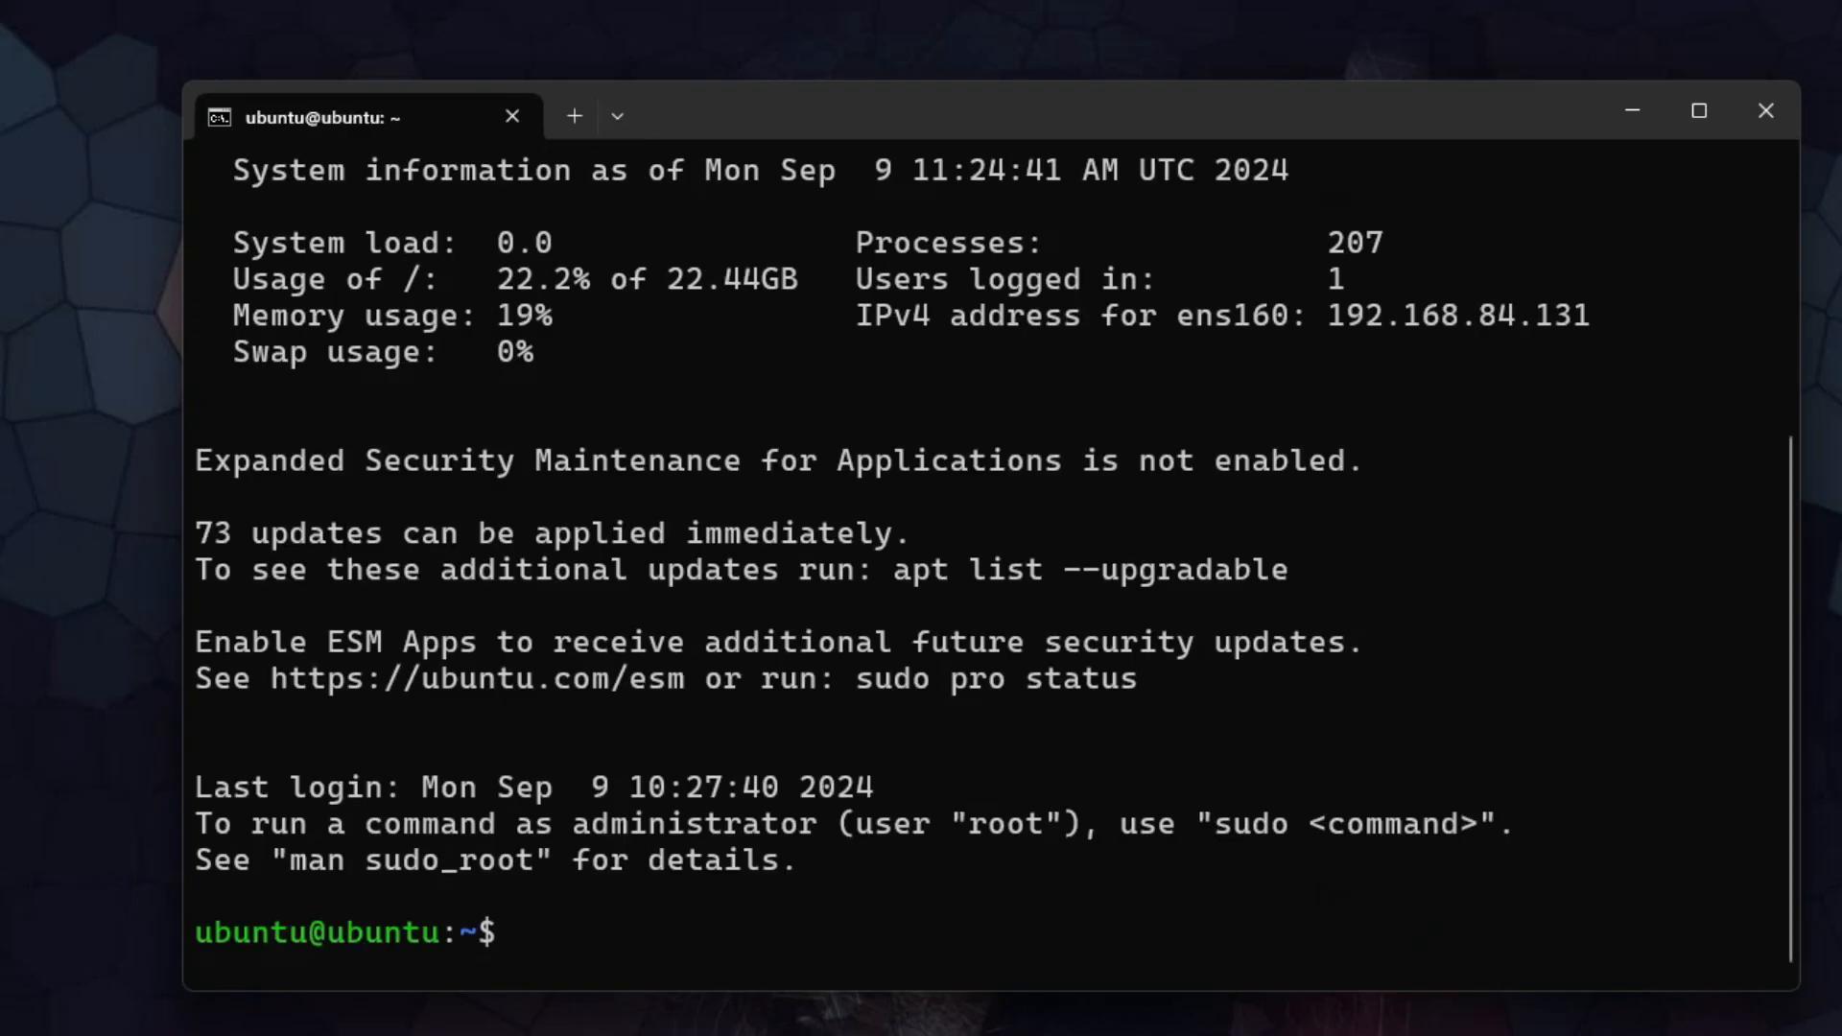
key("ctrl+l")
left_click_drag(836, 171, 836, 139)
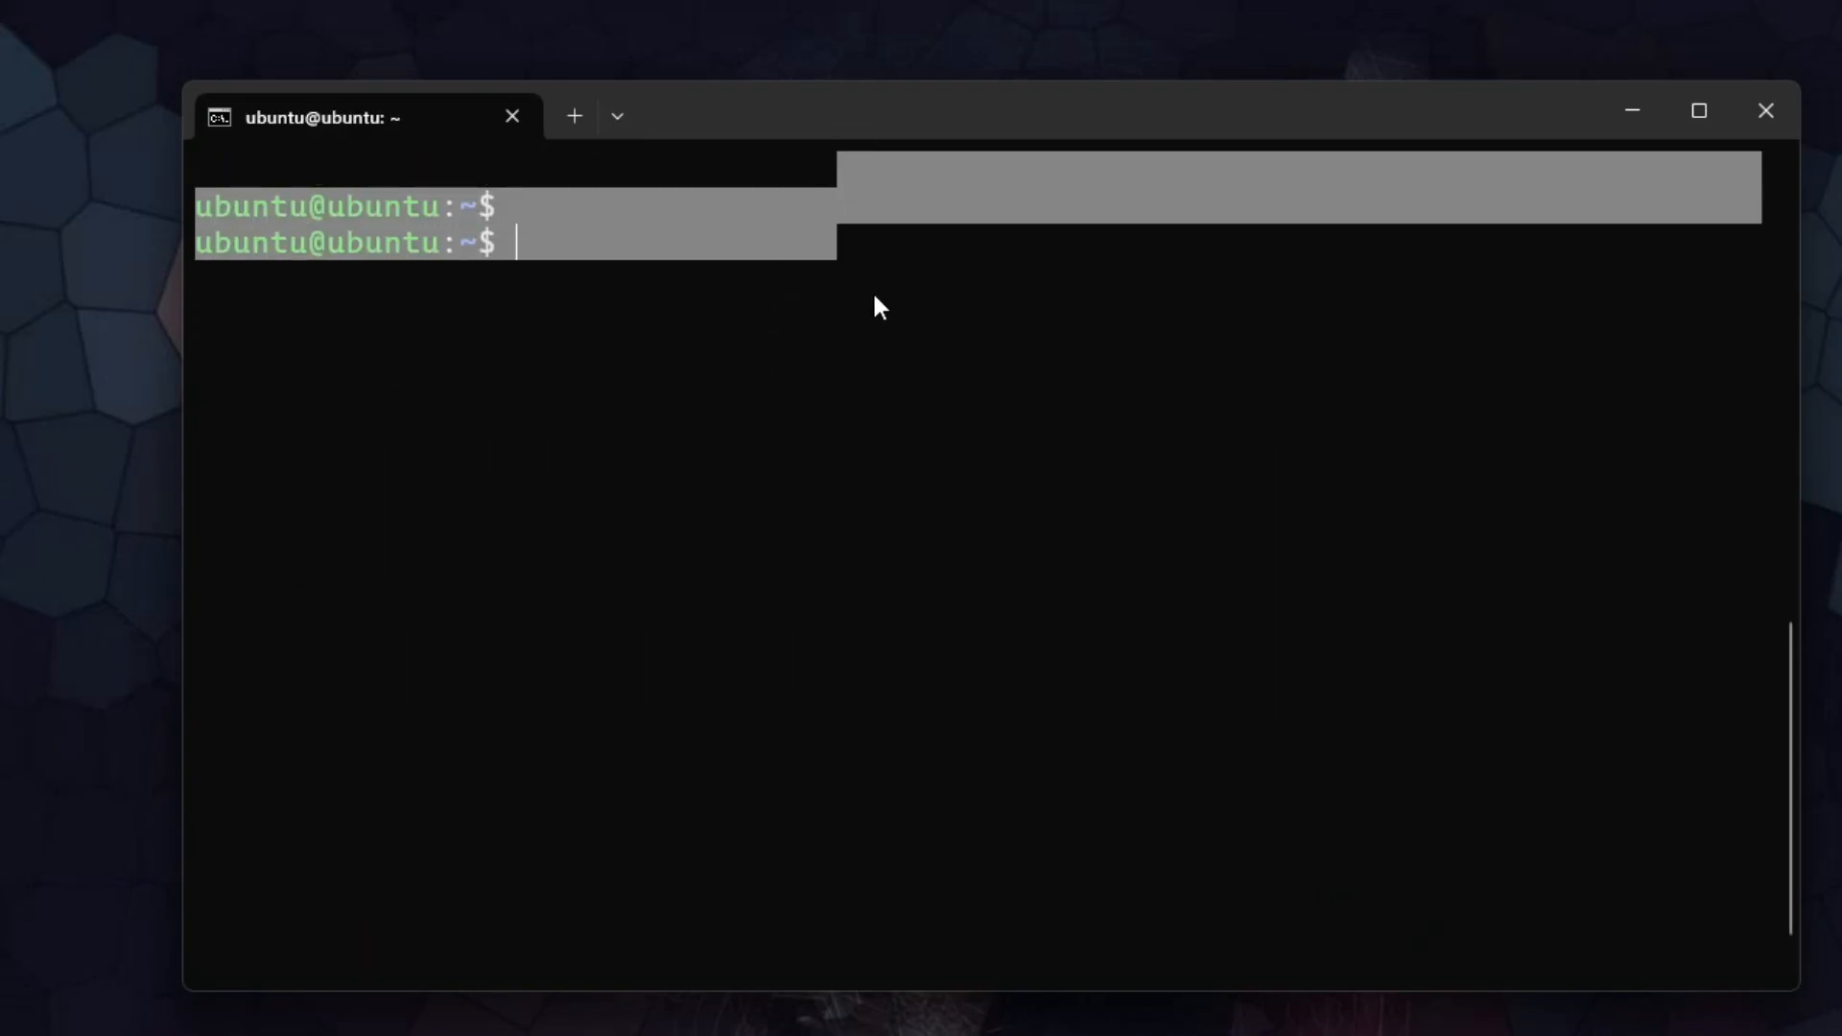
left_click(752, 333)
scroll(752, 333, "down", 1)
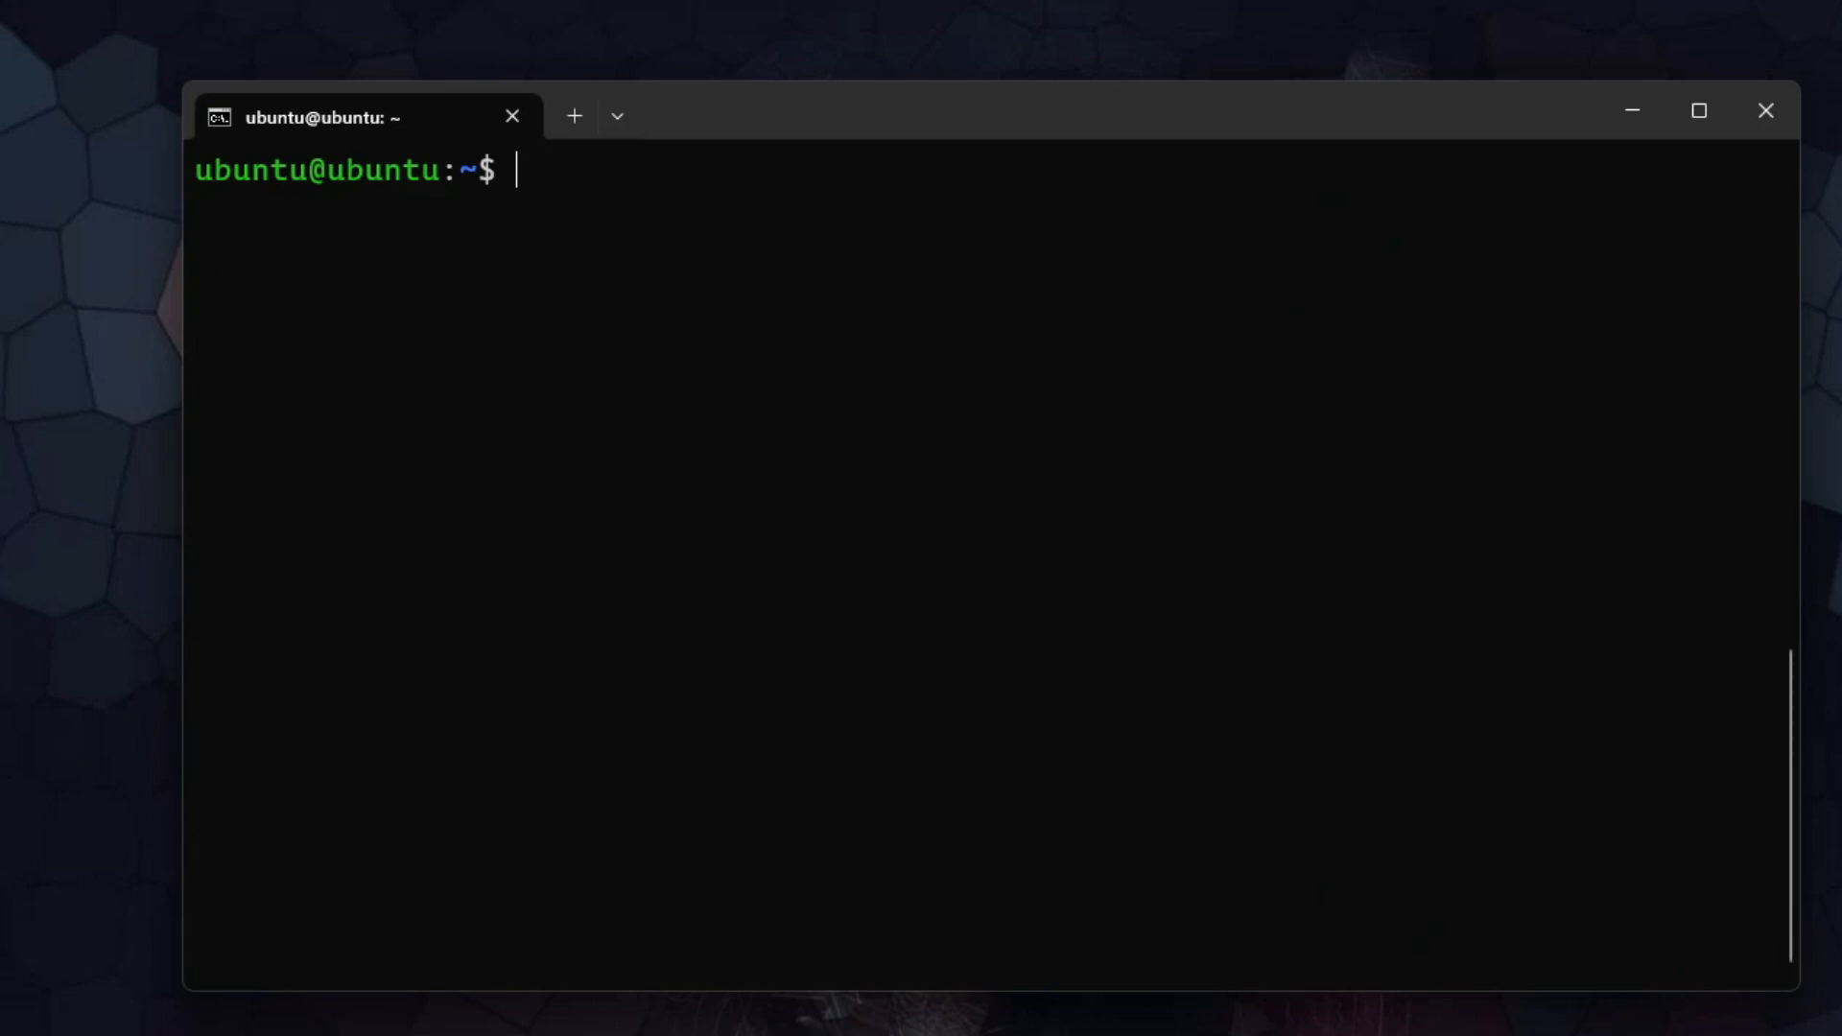
Place the Kasm guide's Standard Install commands in Chrome beside the terminal, and change to the /tmp directory.
left_click(512, 1033)
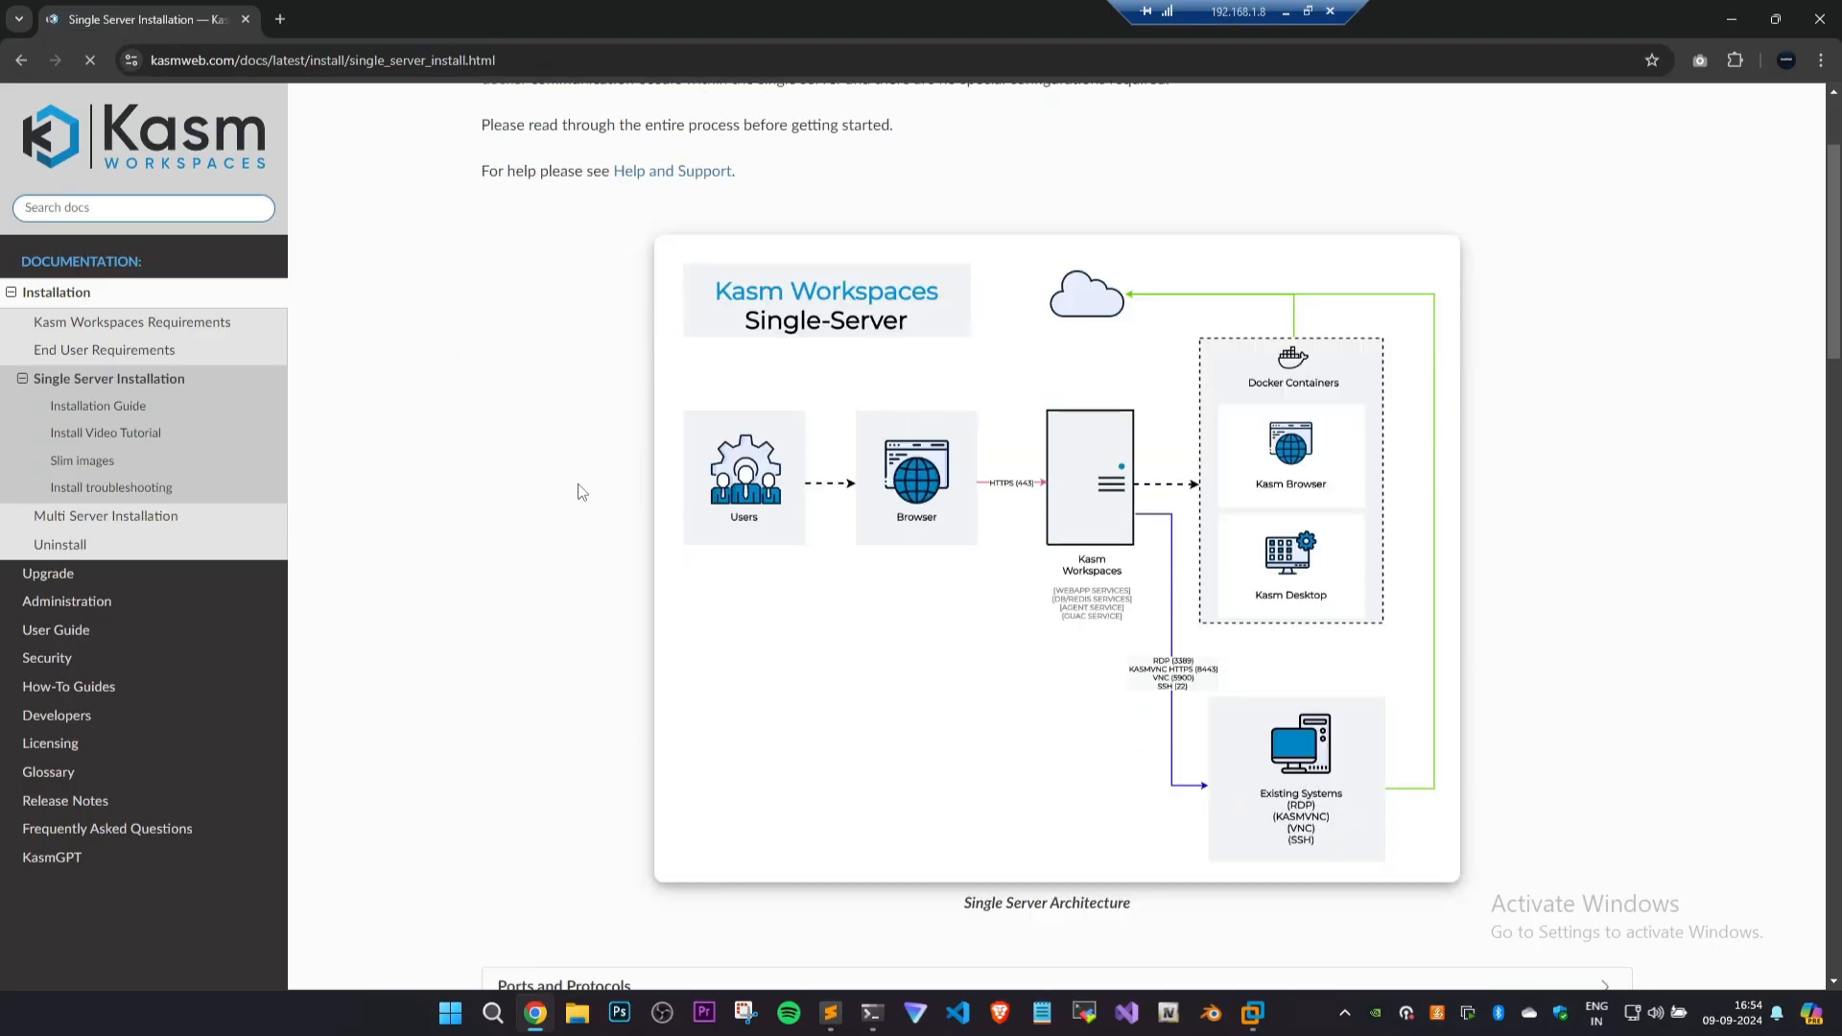
scroll(580, 487, "down", 9)
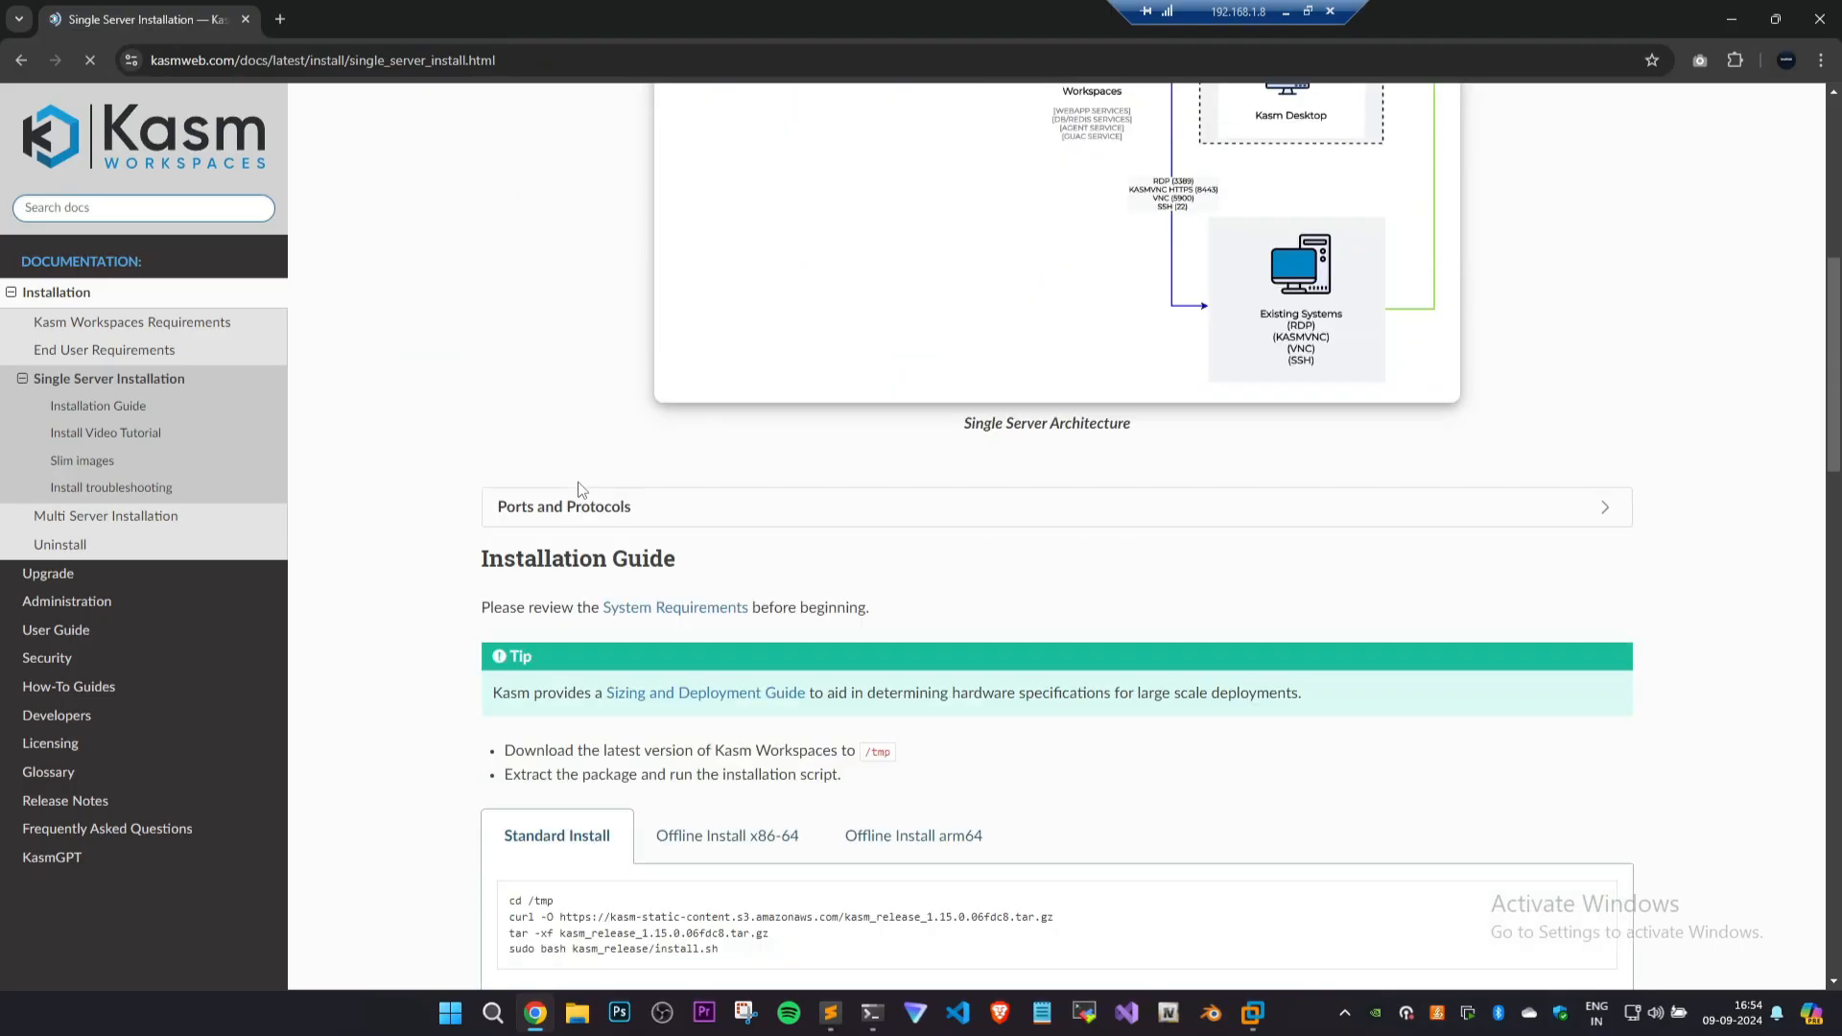
key("ctrl+plus")
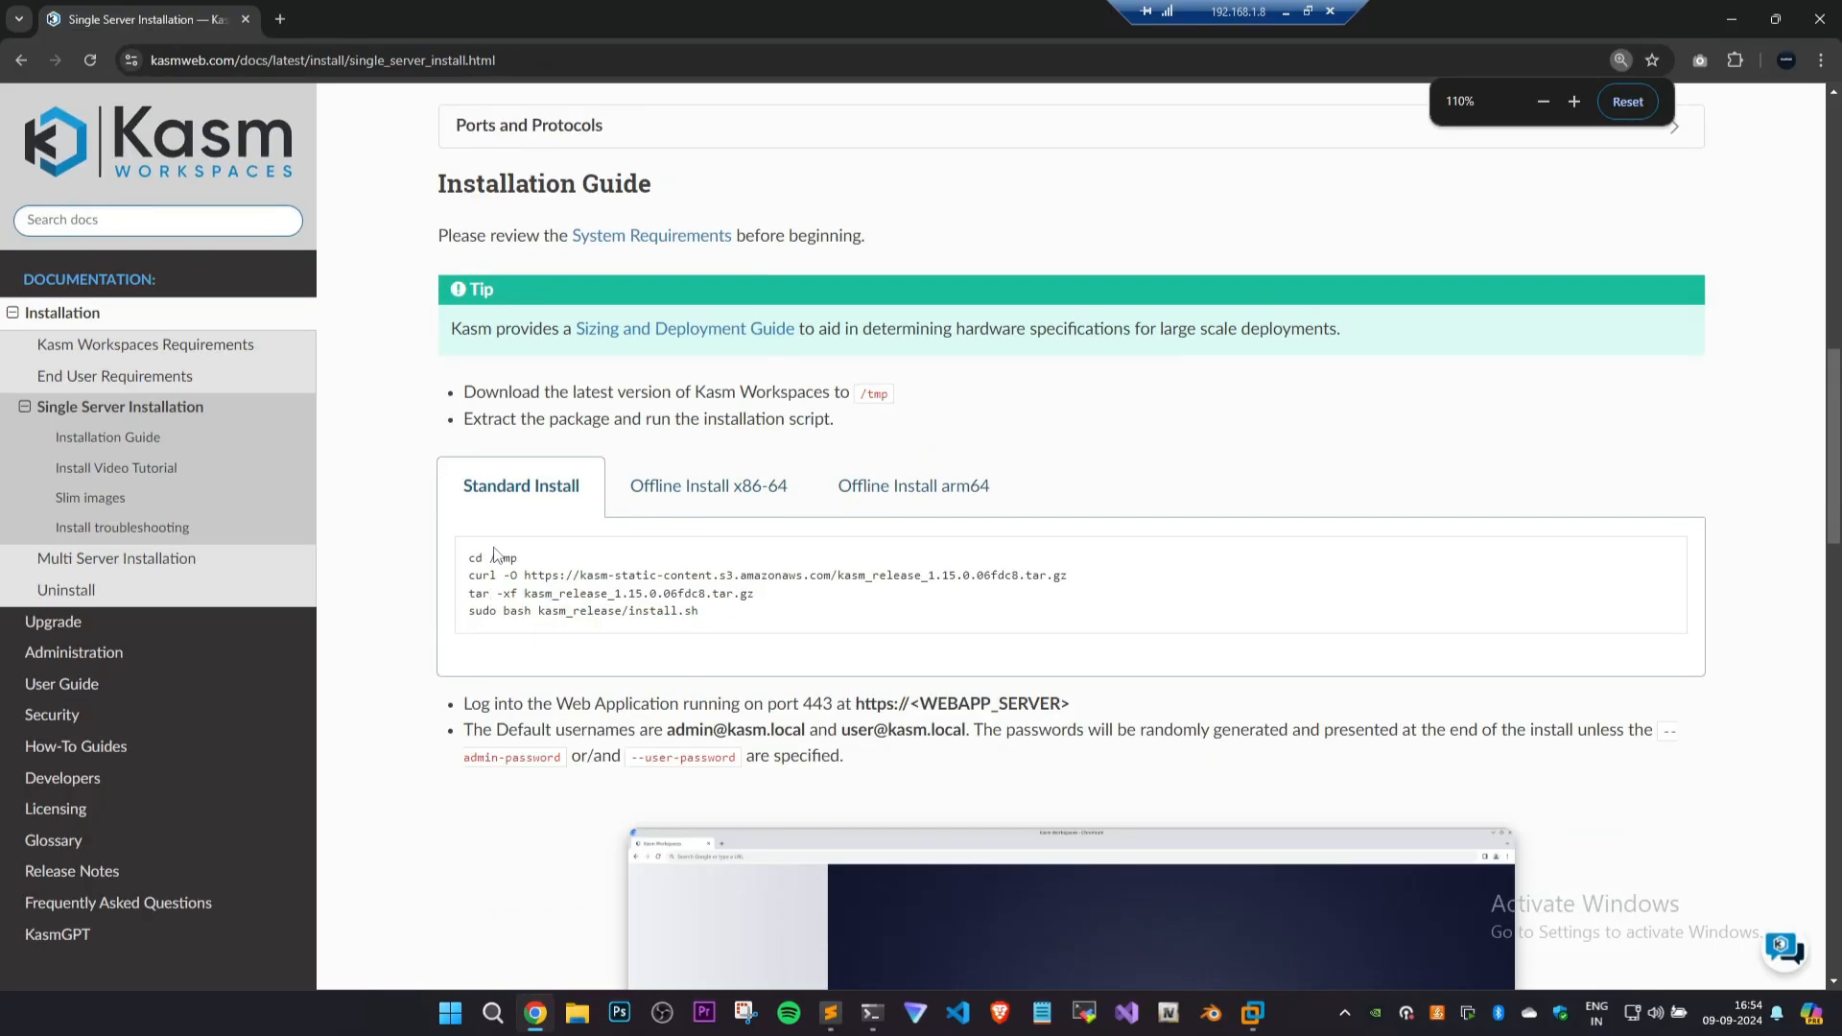
left_click_drag(534, 559, 467, 560)
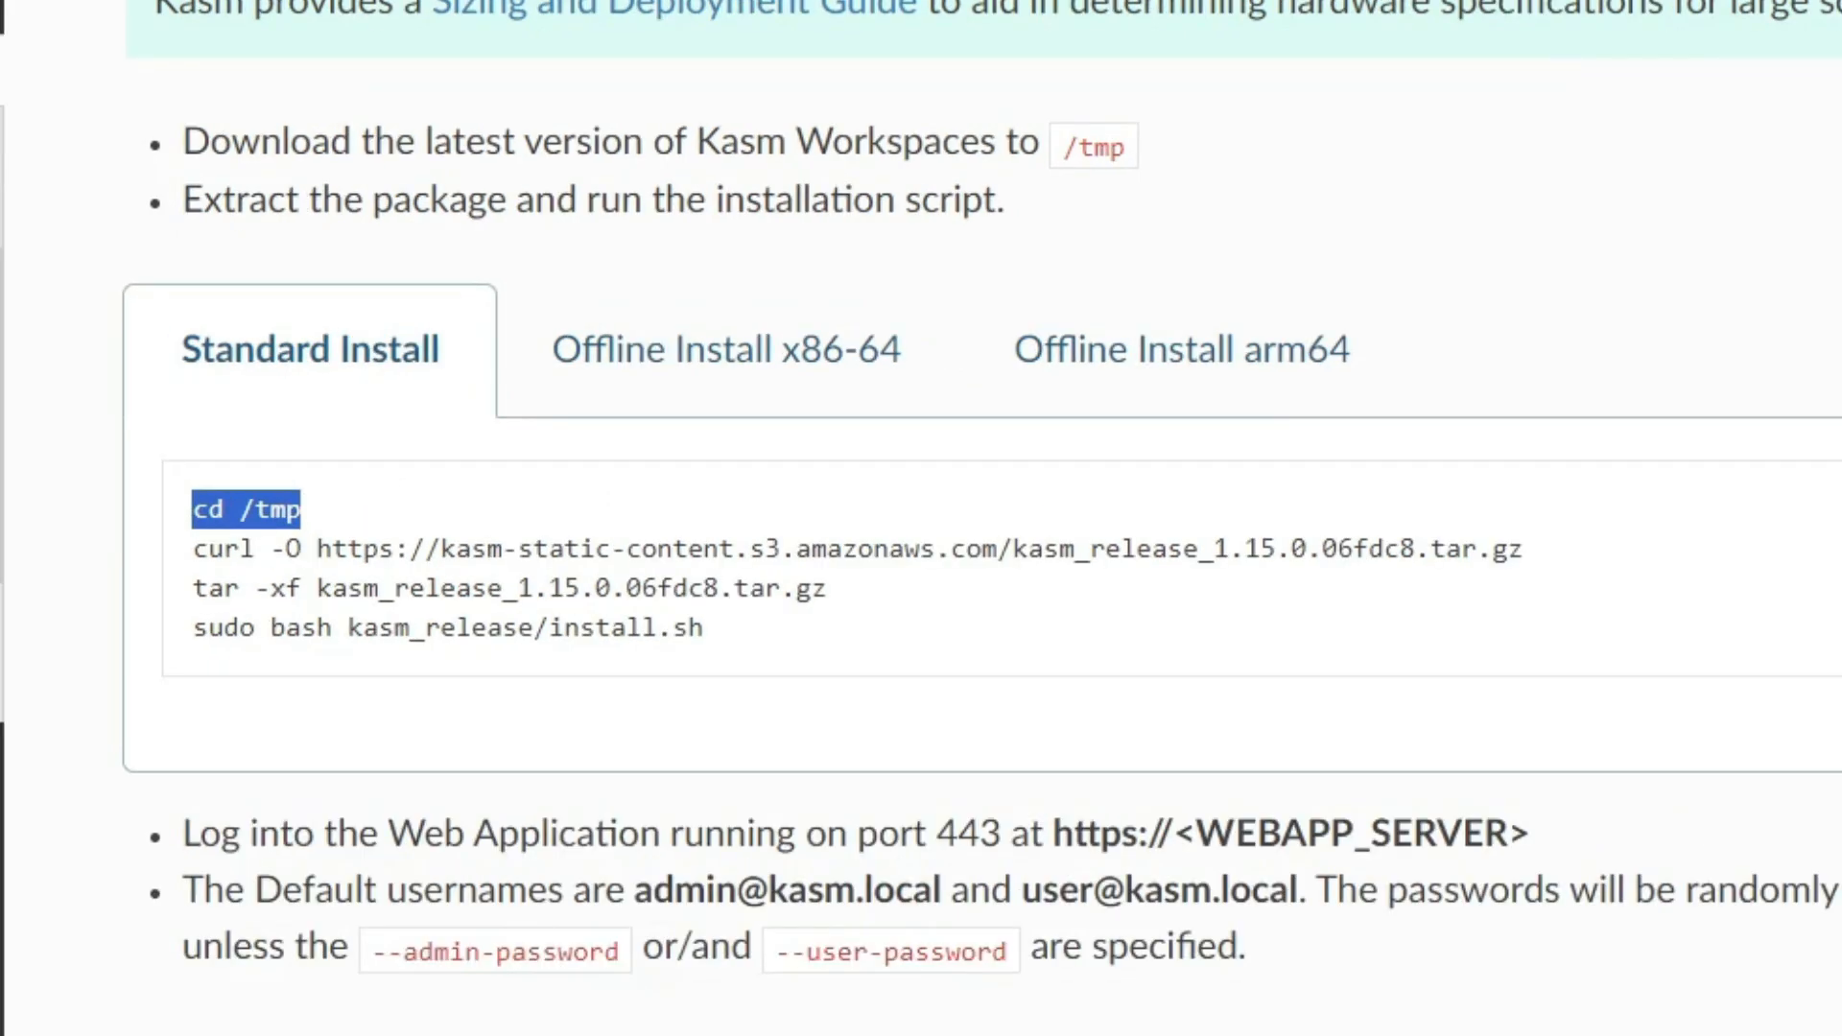
key("ctrl+plus")
key("ctrl+plus")
key("super+Right")
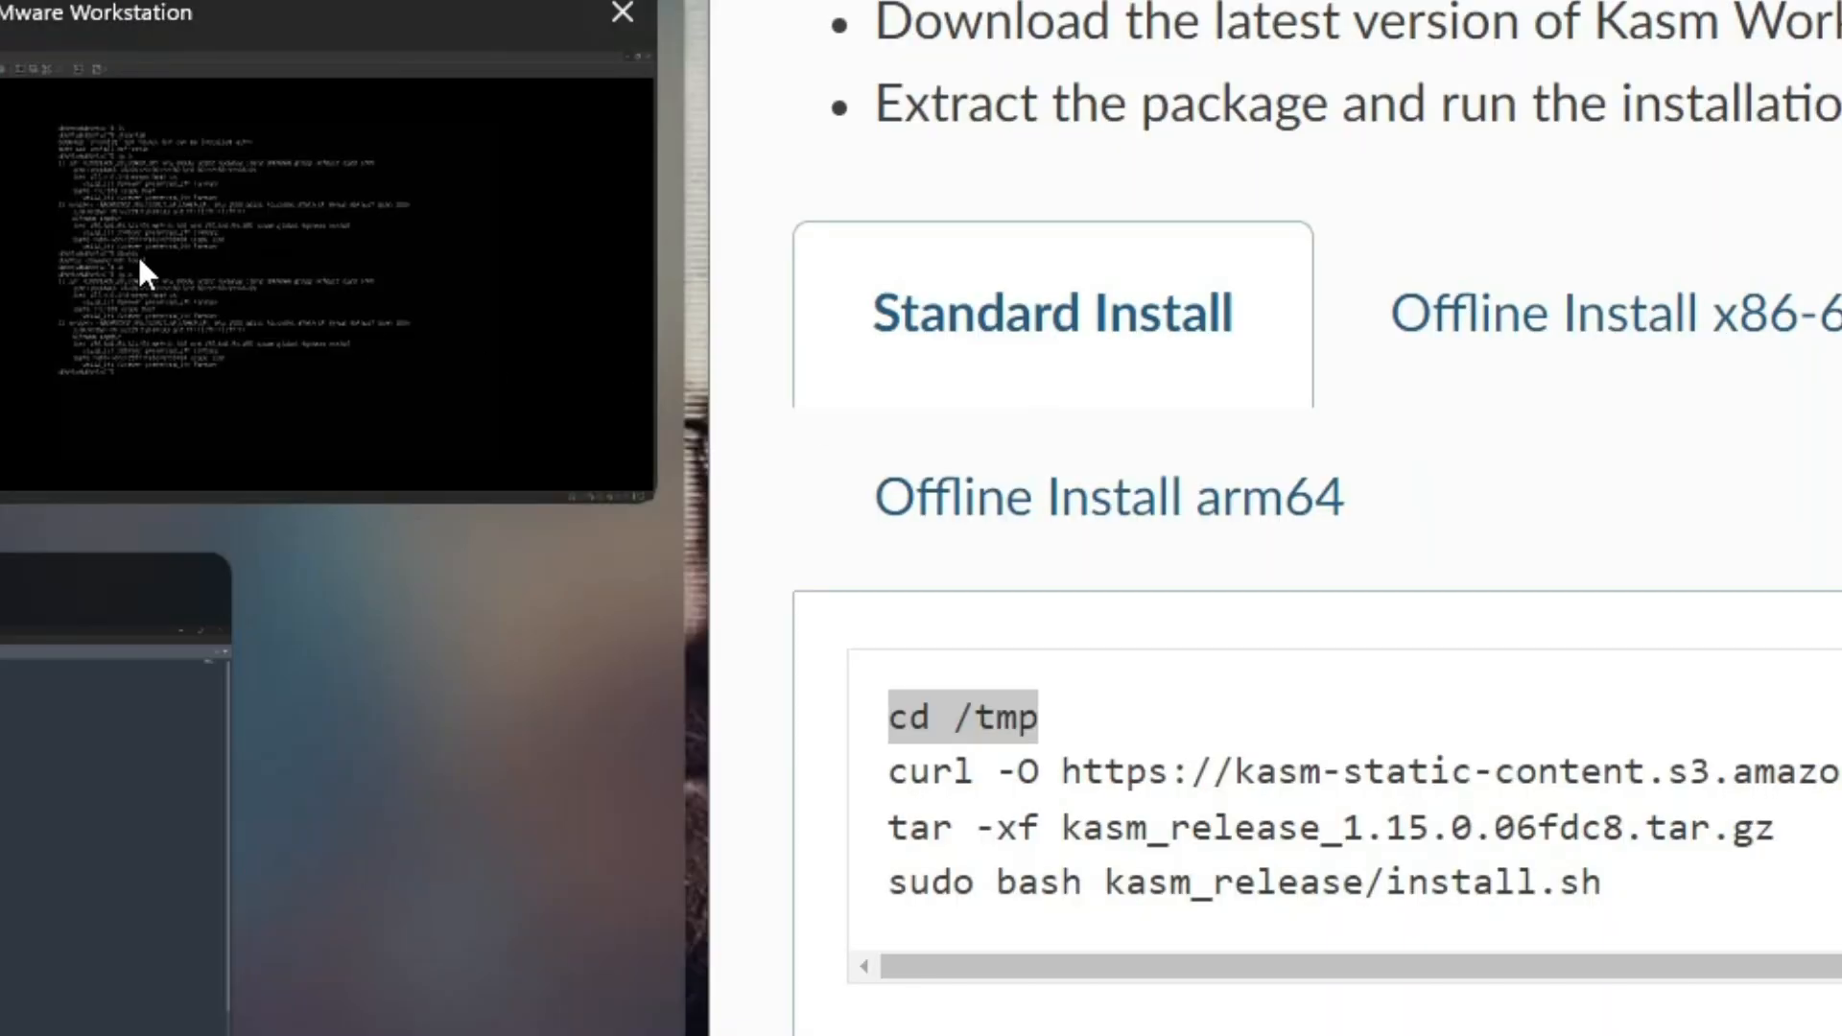
left_click(140, 271)
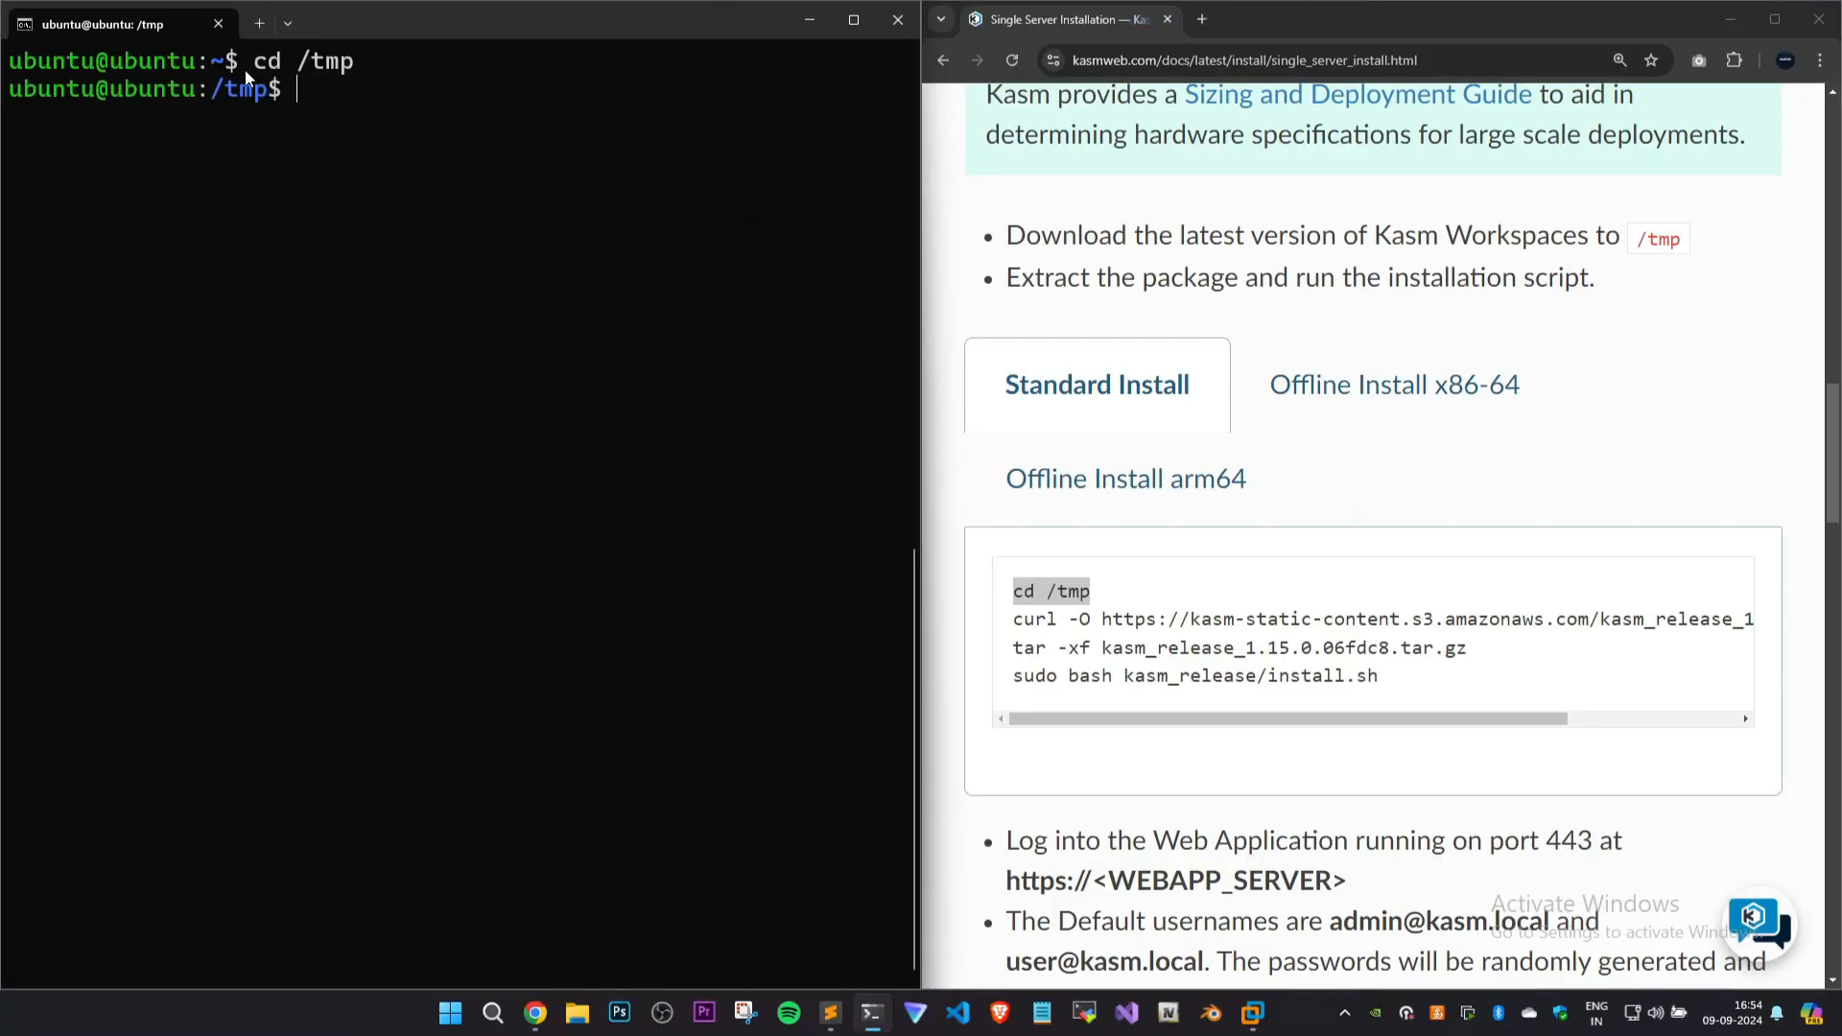
left_click_drag(244, 71, 387, 71)
left_click(390, 79)
Download kasm_release_1.15.0.06fdc8.tar.gz using the guide's curl command, and extract it with tar -xf.
left_click_drag(1014, 618, 1780, 636)
key("ctrl+c")
left_click(630, 419)
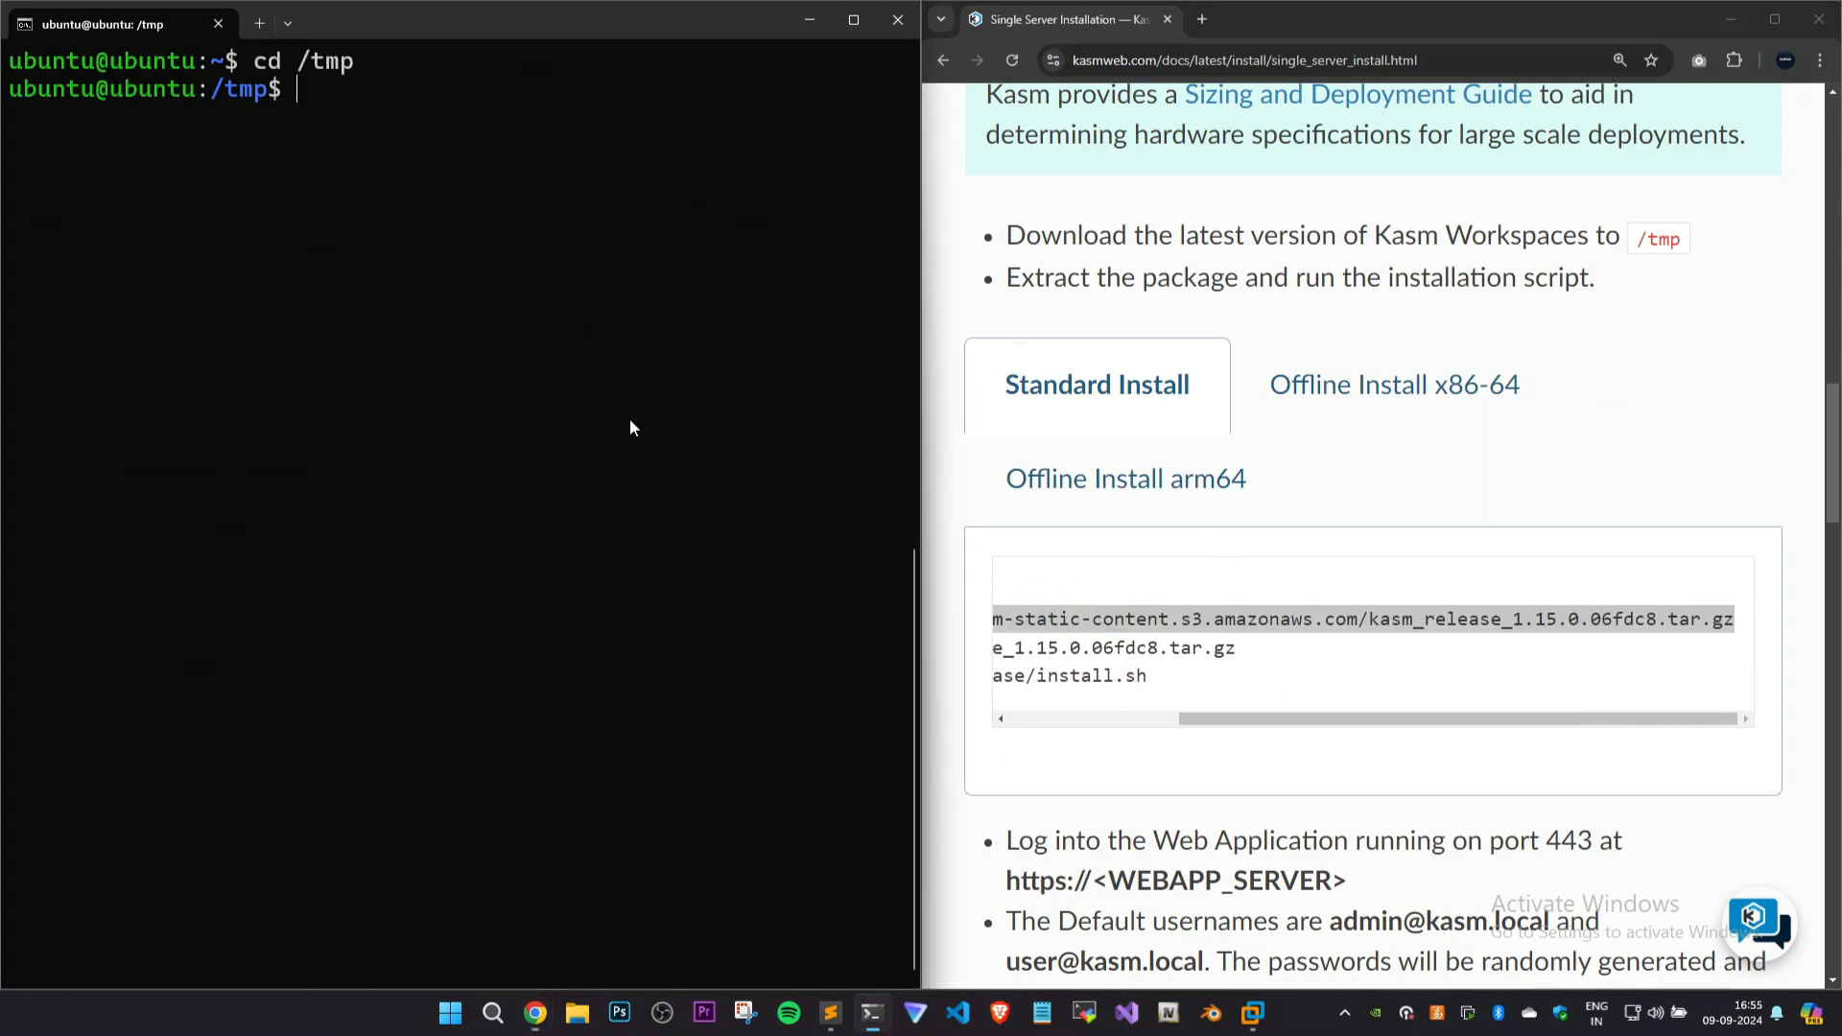
key("ctrl+v")
key("Return")
key("ctrl+minus")
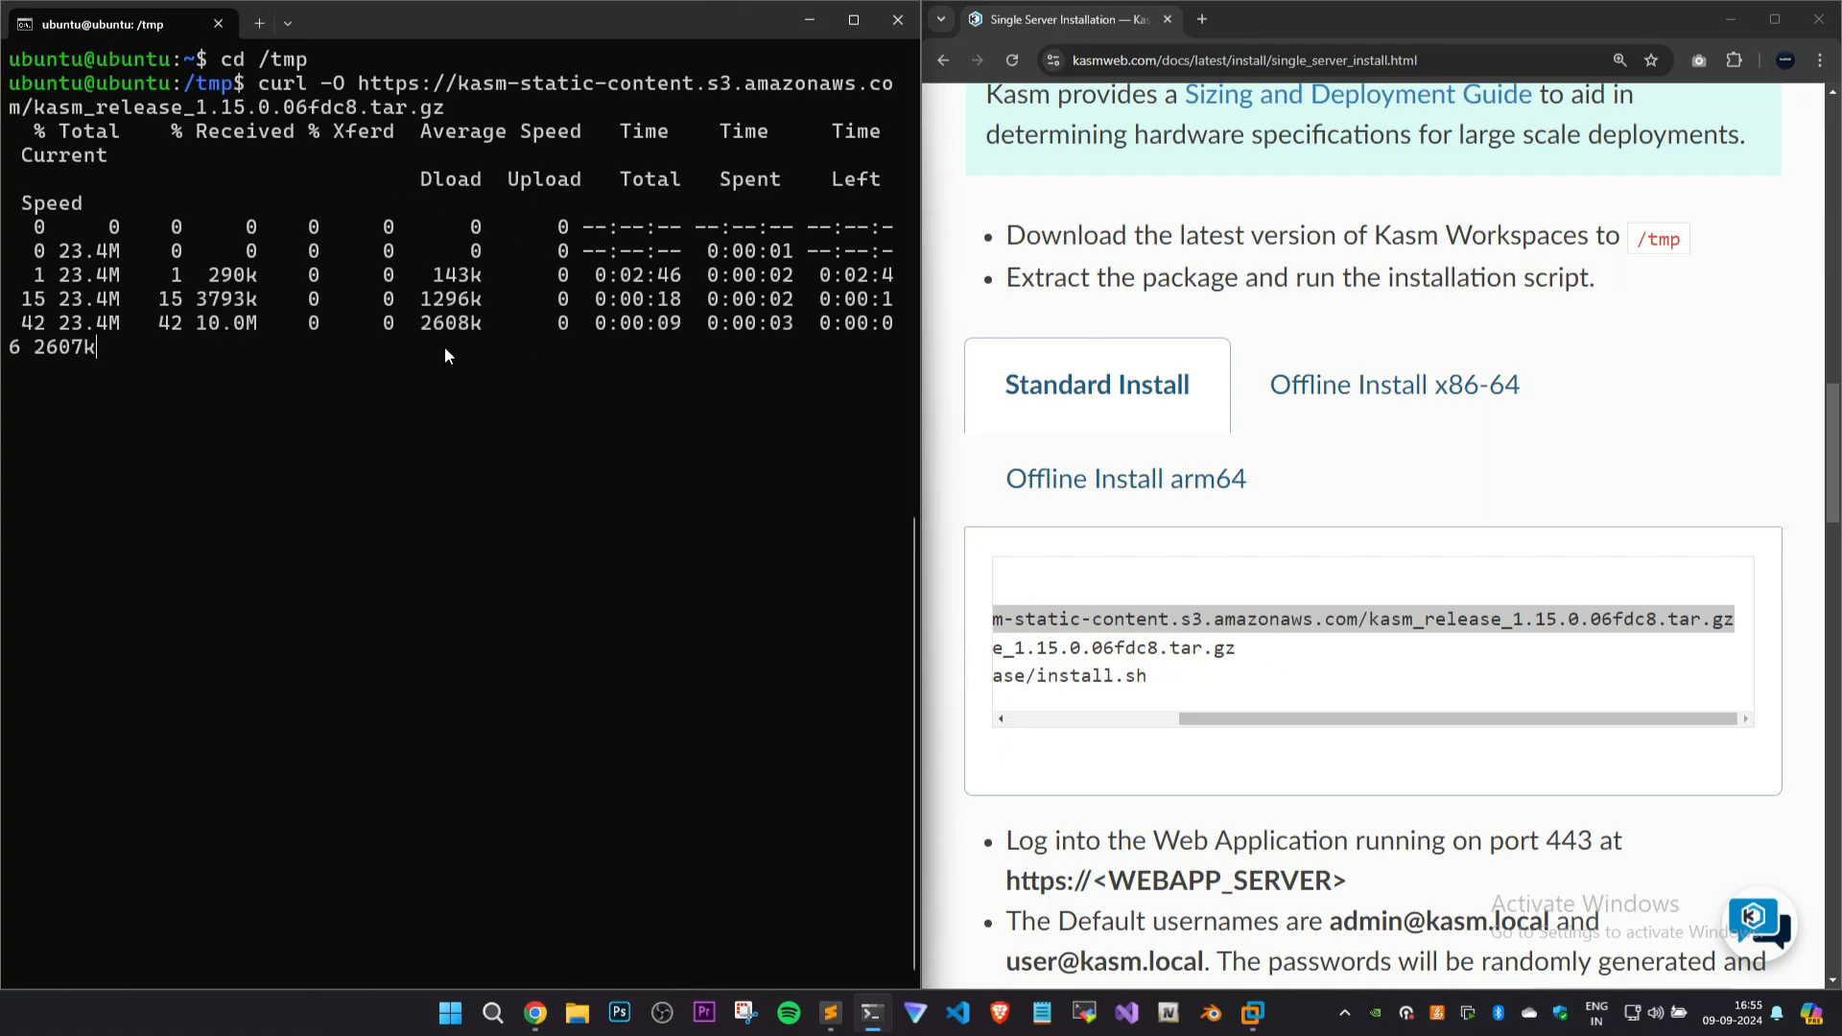
right_click(493, 425)
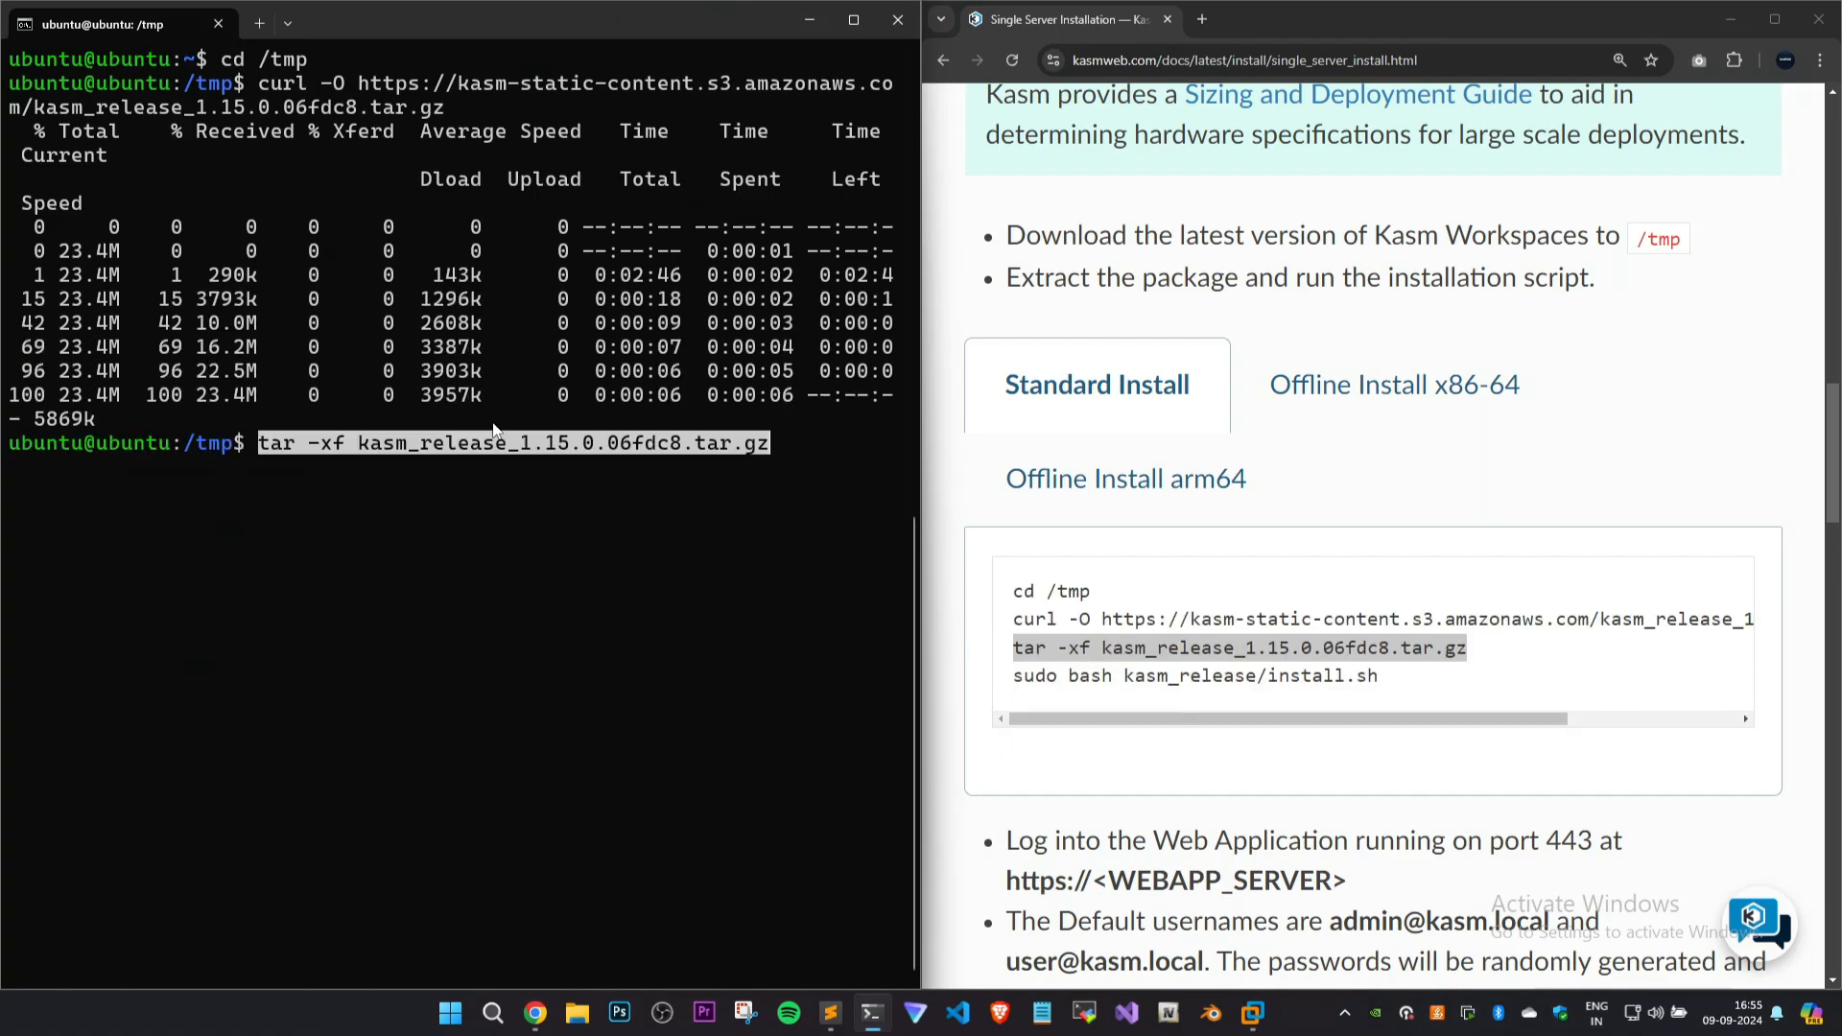
key("Return")
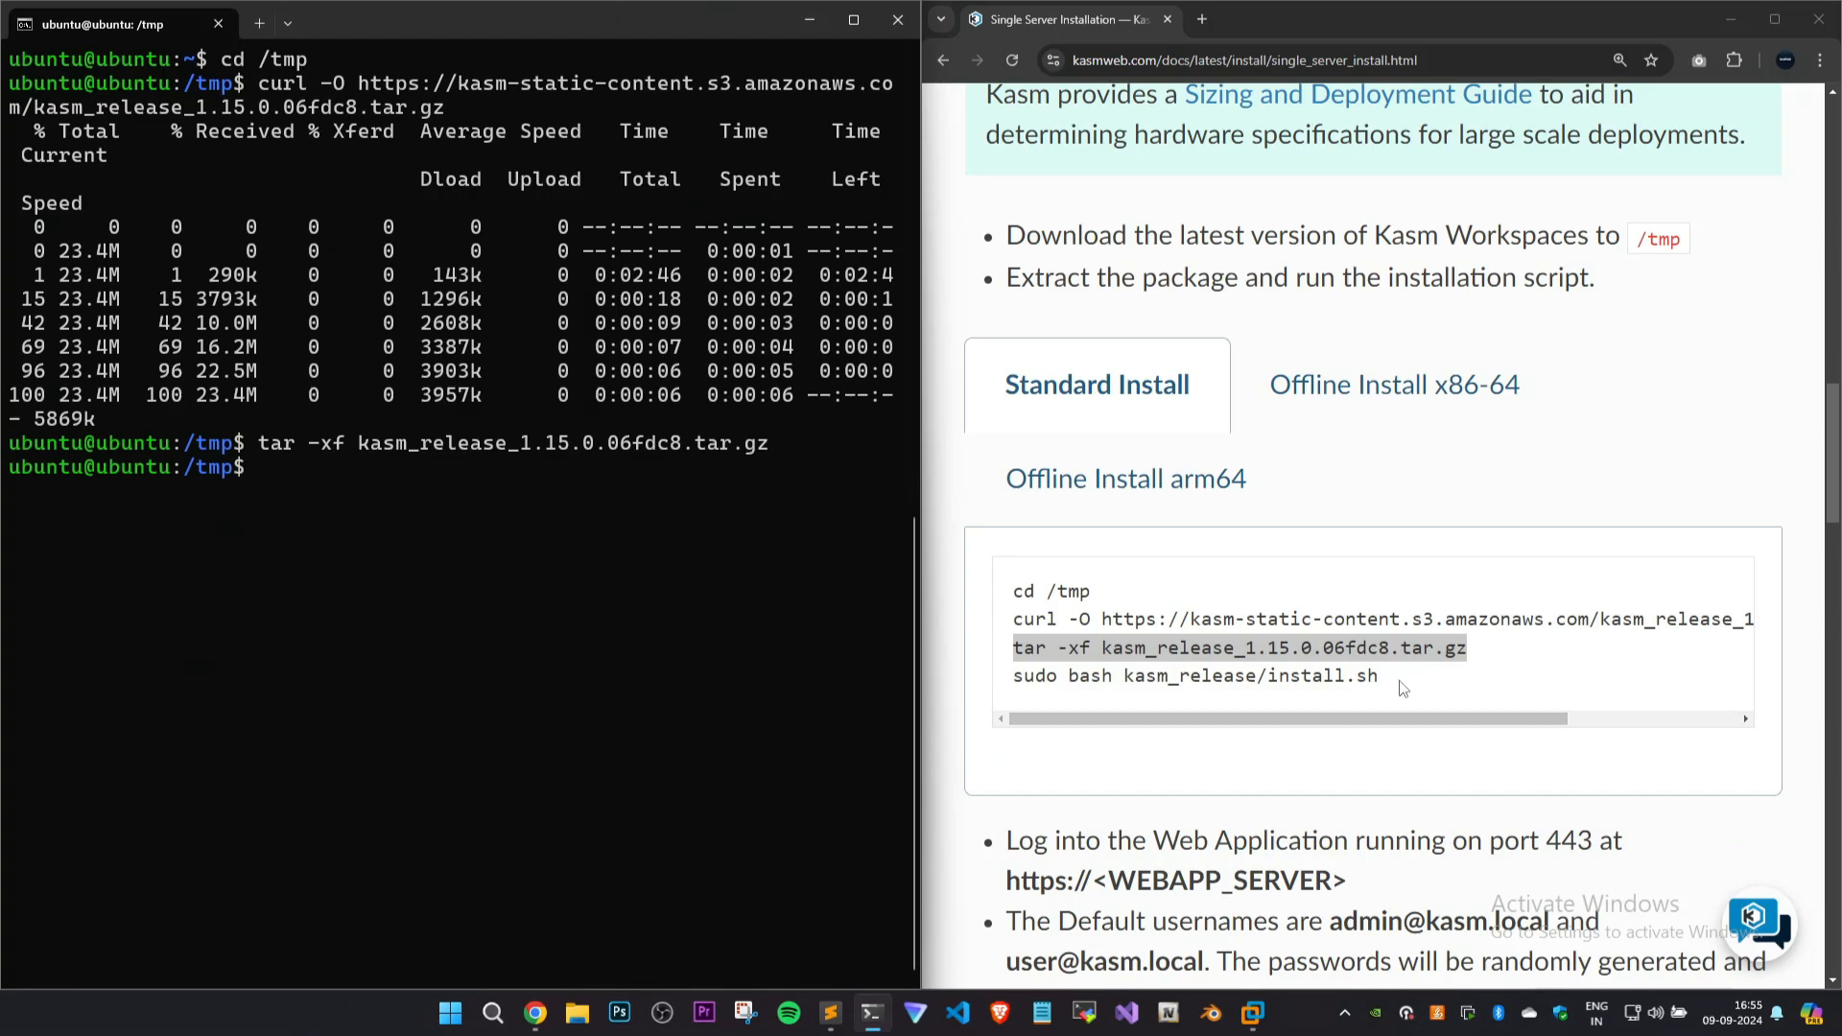
Run sudo bash kasm_release/install.sh from the guide and enter the sudo account password.
left_click_drag(1379, 676, 994, 677)
key("ctrl+c")
right_click(617, 555)
key("Return")
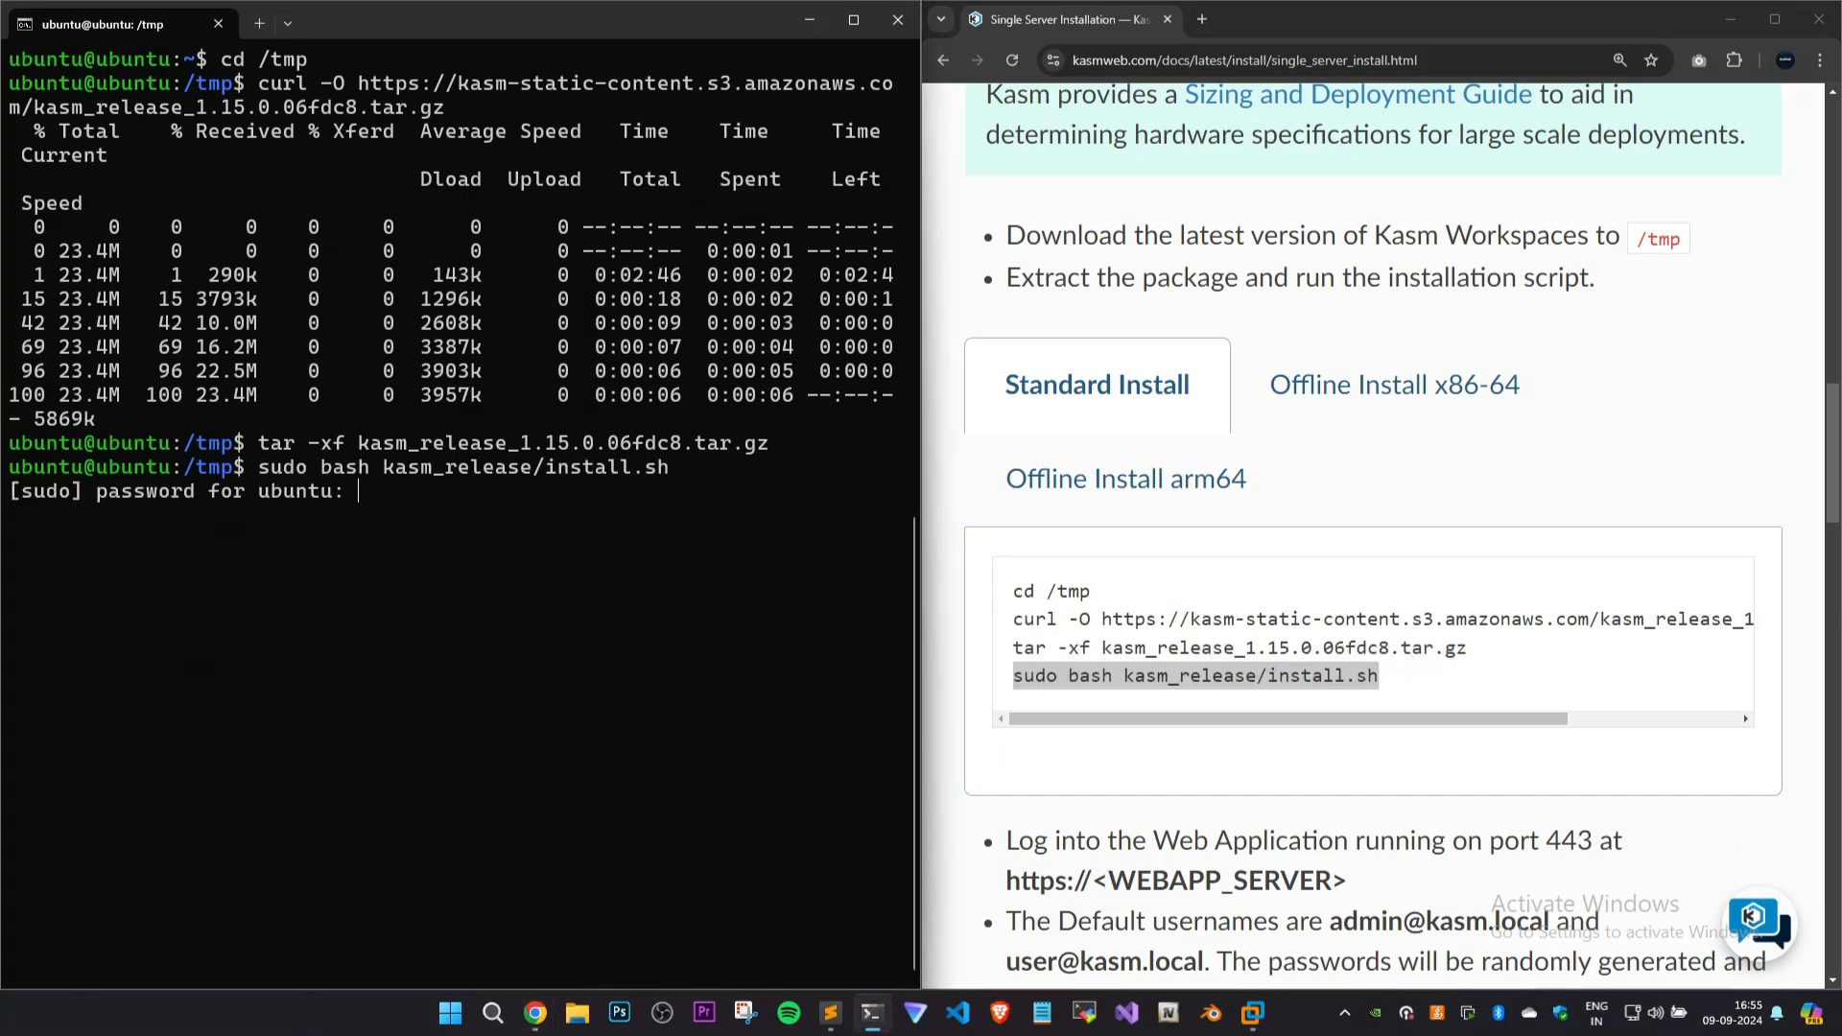
key("Return")
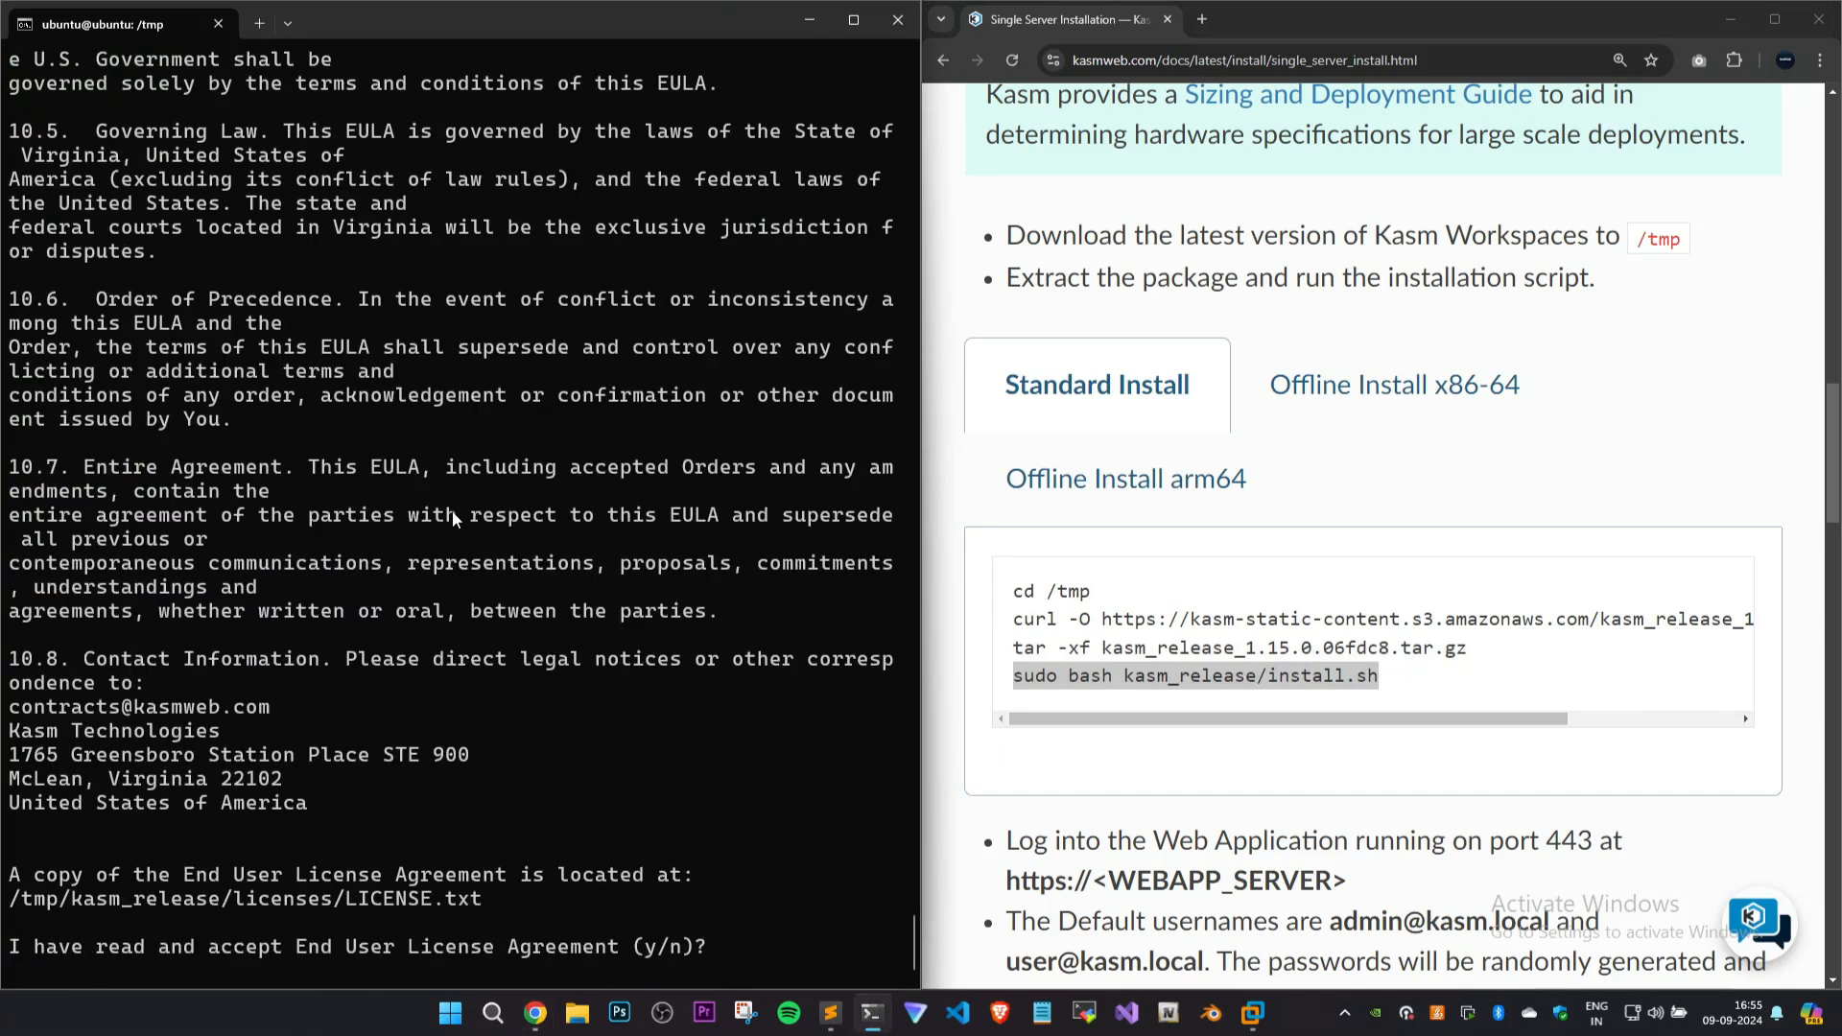
Accept the Kasm End User License Agreement with y to start the installation.
type("y")
key("Return")
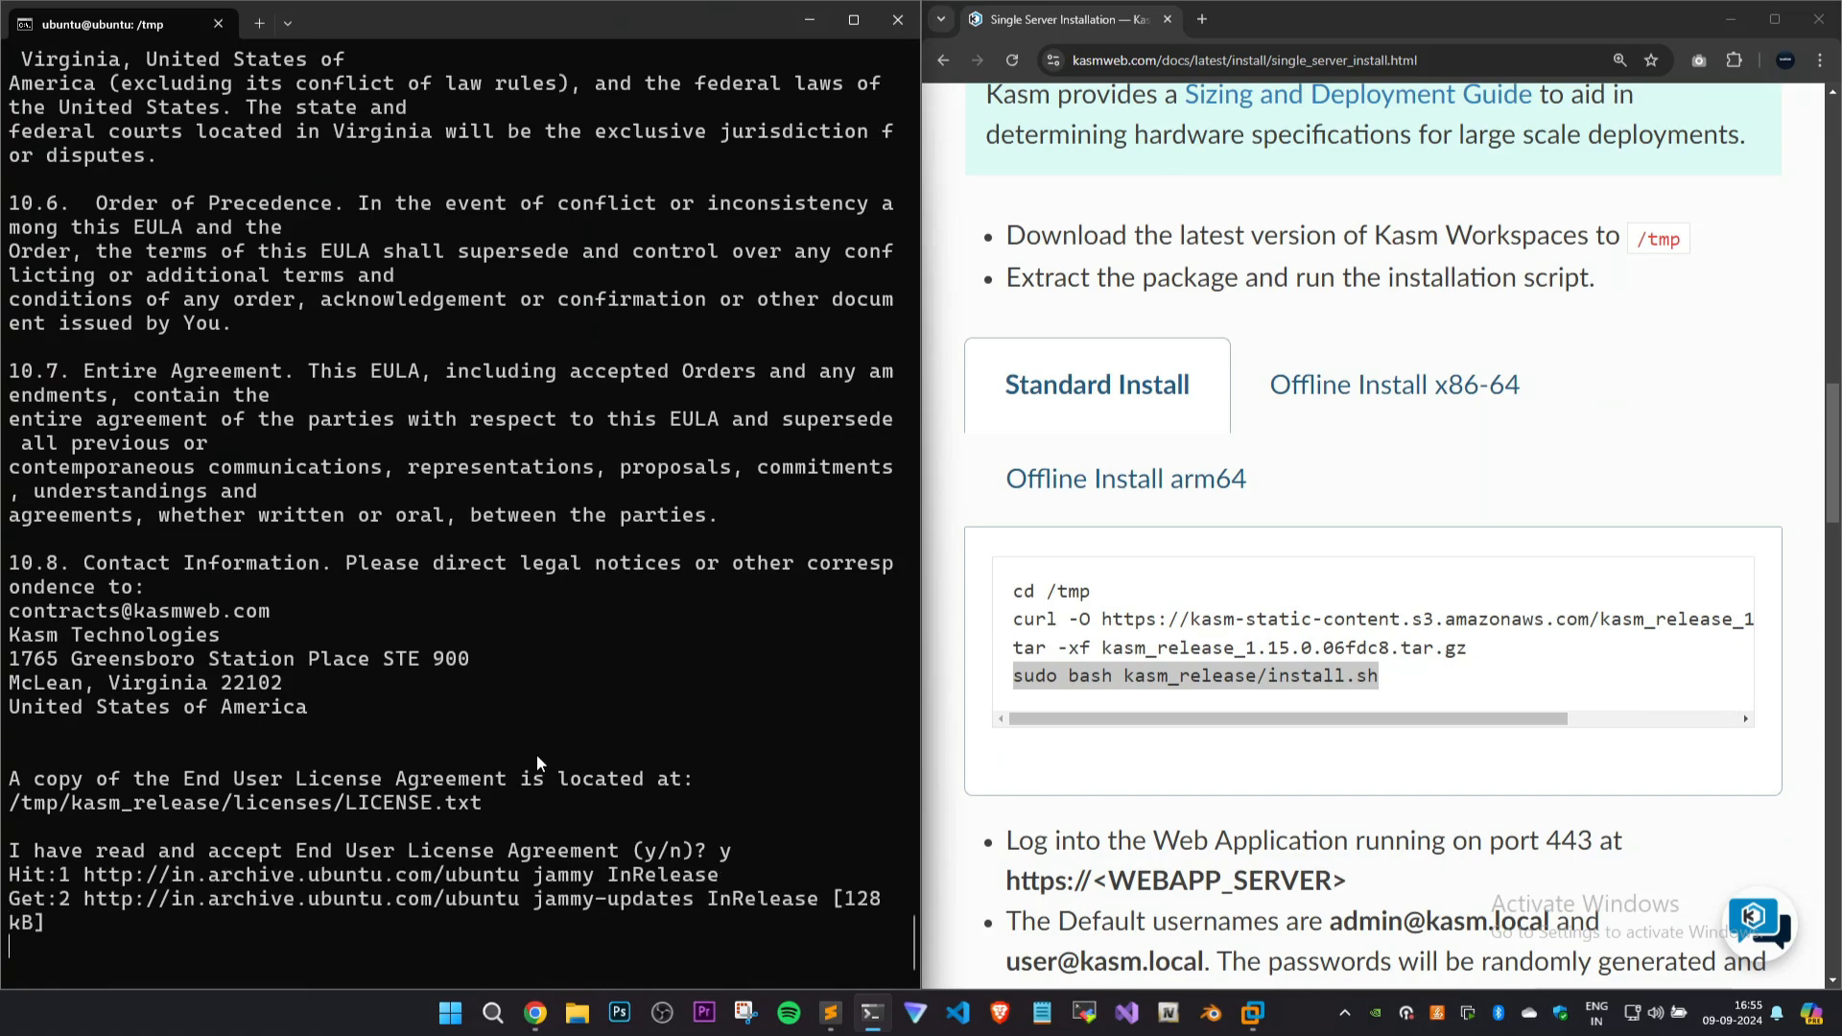
scroll(516, 743, "down", 2)
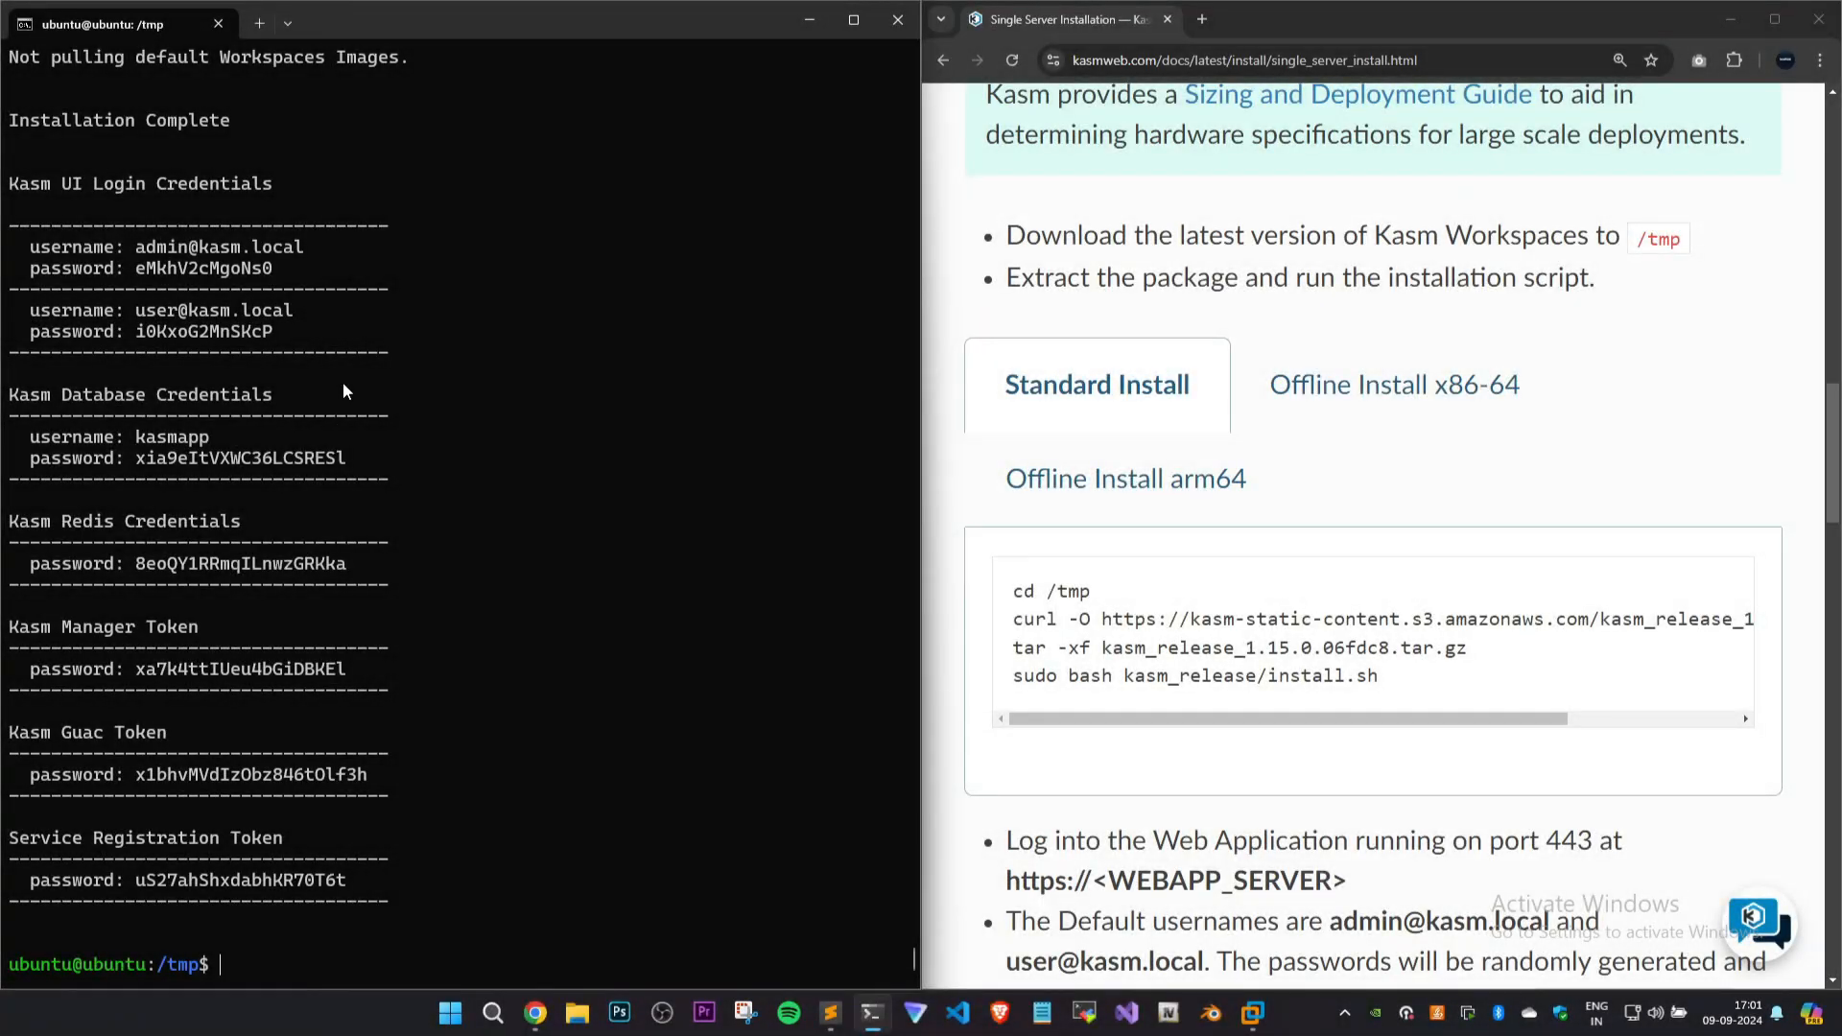
Review the installation output and highlight the admin account's Kasm UI login credentials.
scroll(369, 407, "up", 7)
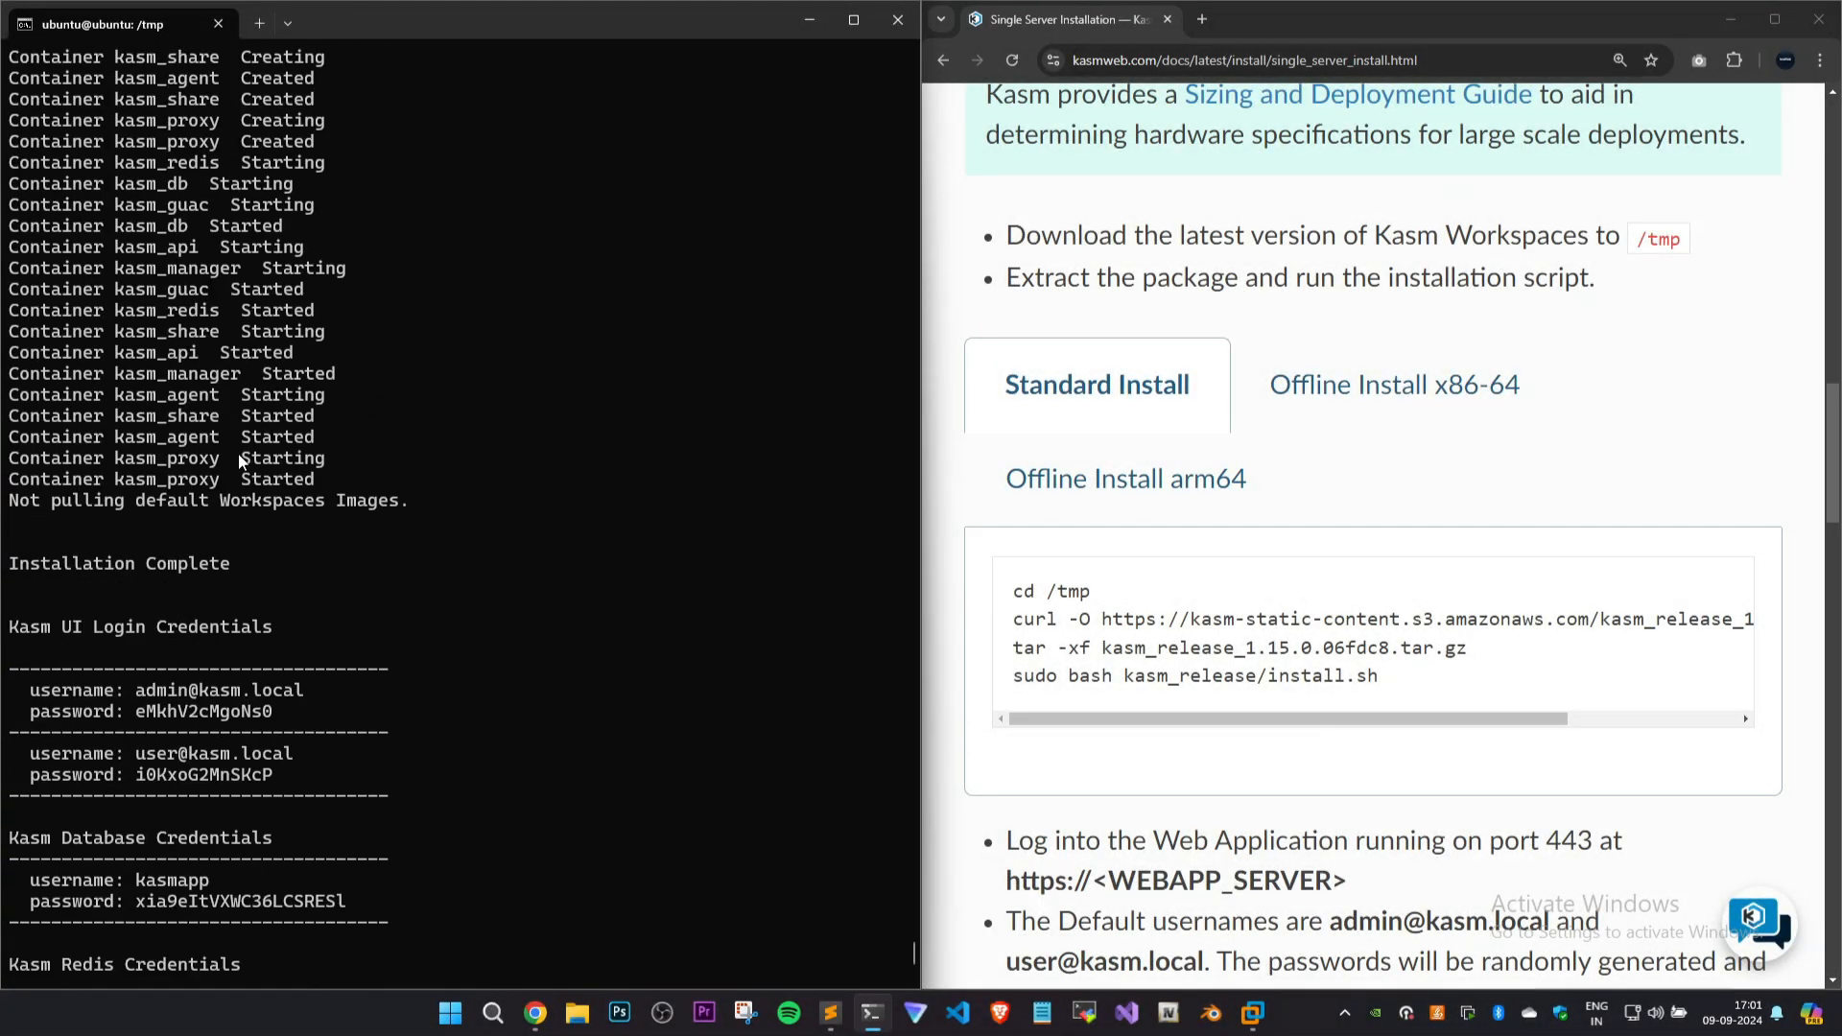
scroll(240, 462, "down", 6)
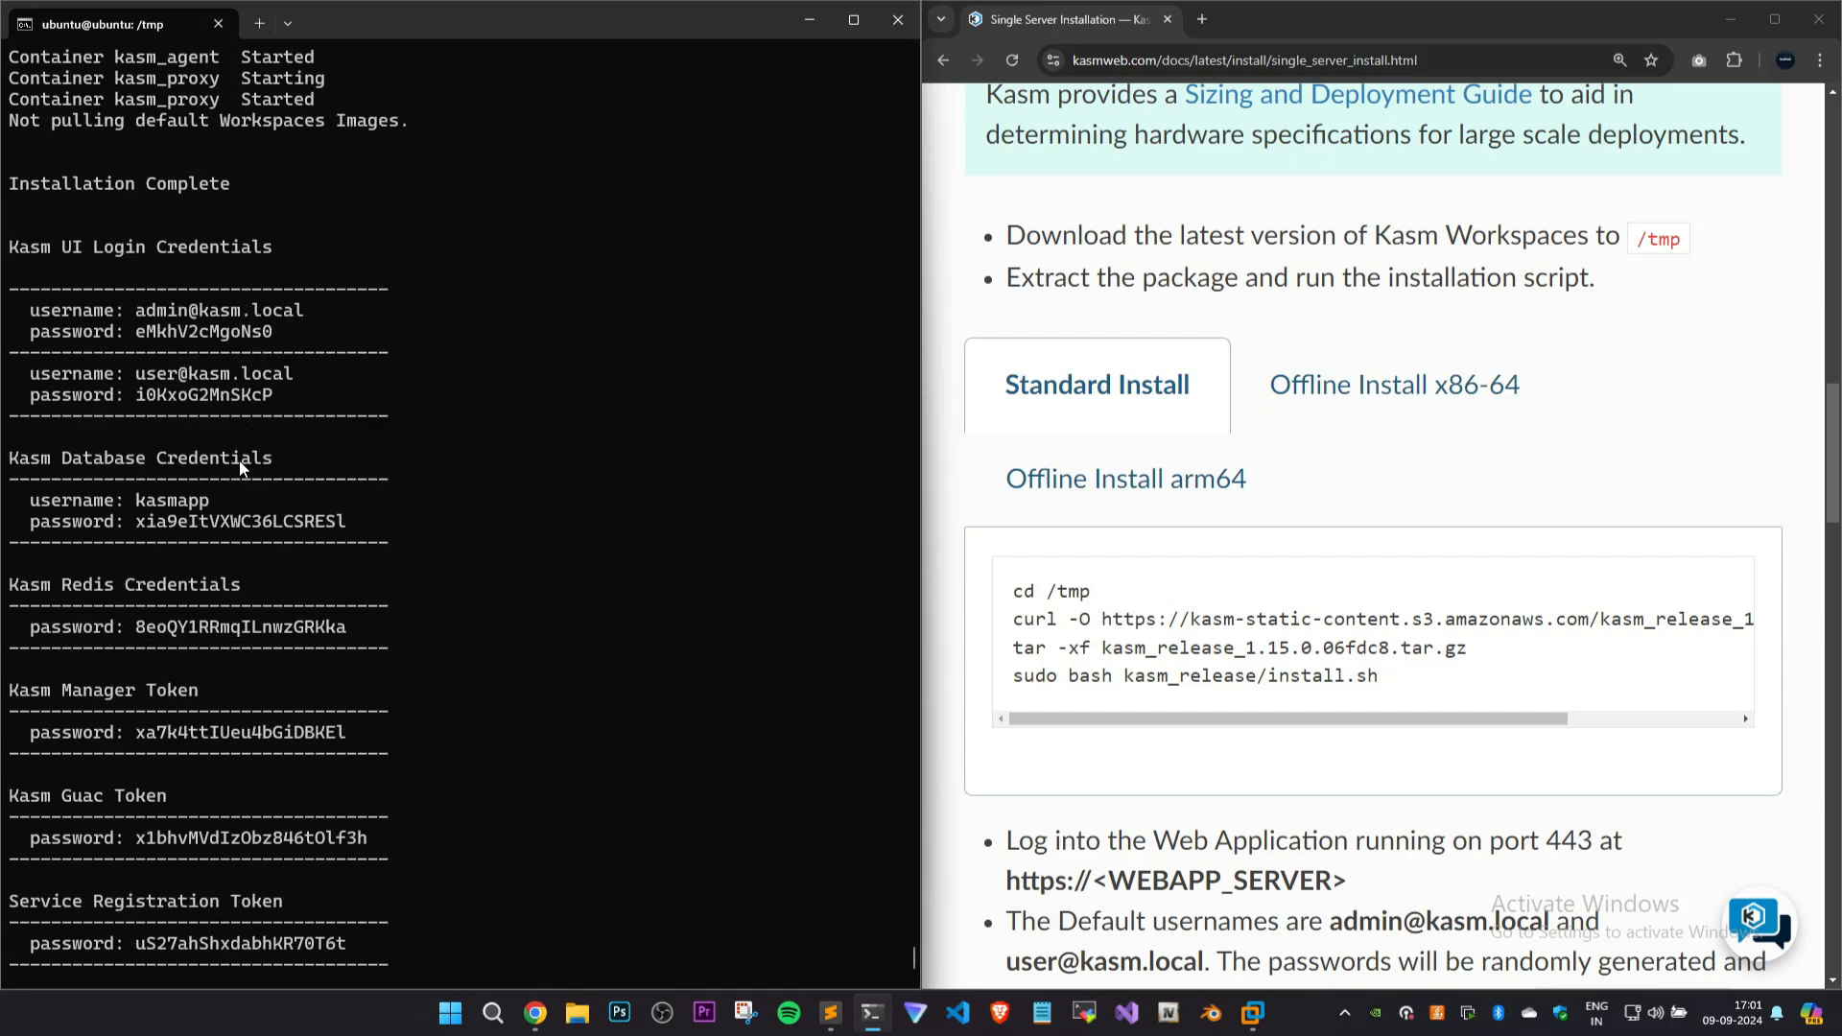
scroll(240, 468, "down", 1)
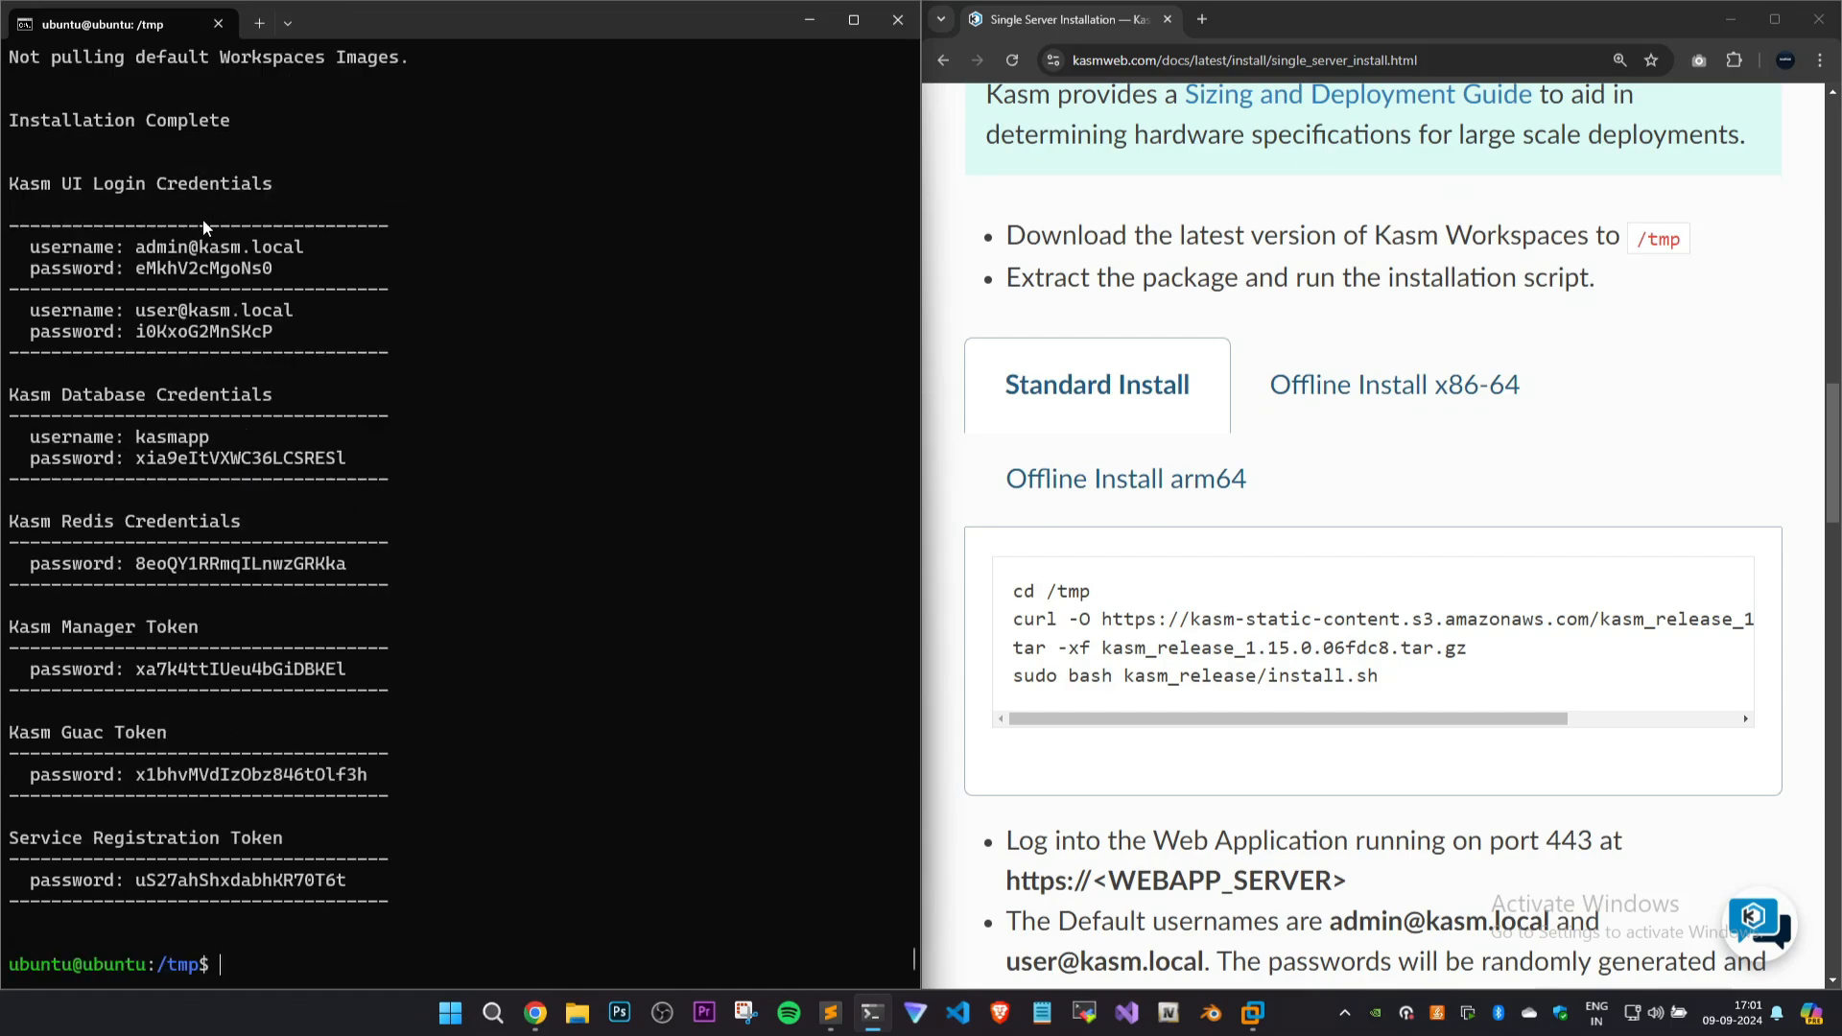
left_click_drag(64, 250, 286, 251)
left_click_drag(137, 269, 273, 270)
left_click_drag(21, 248, 280, 267)
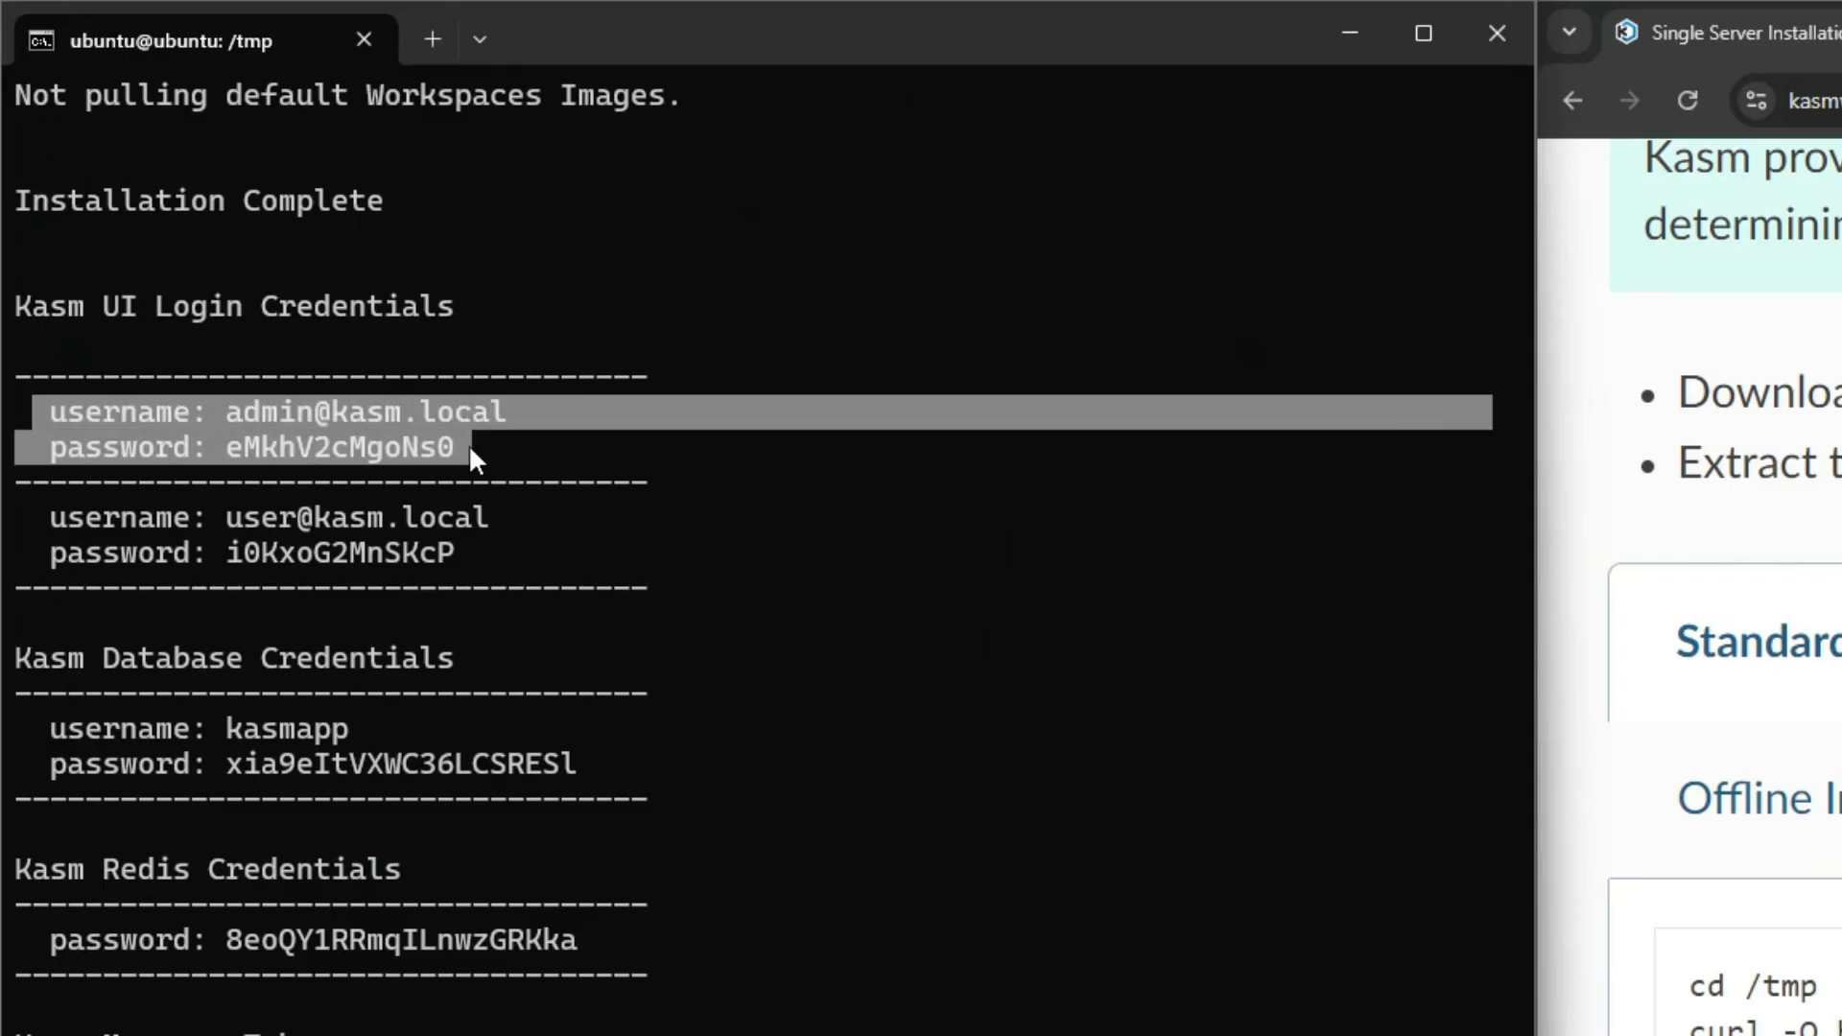
left_click(468, 447)
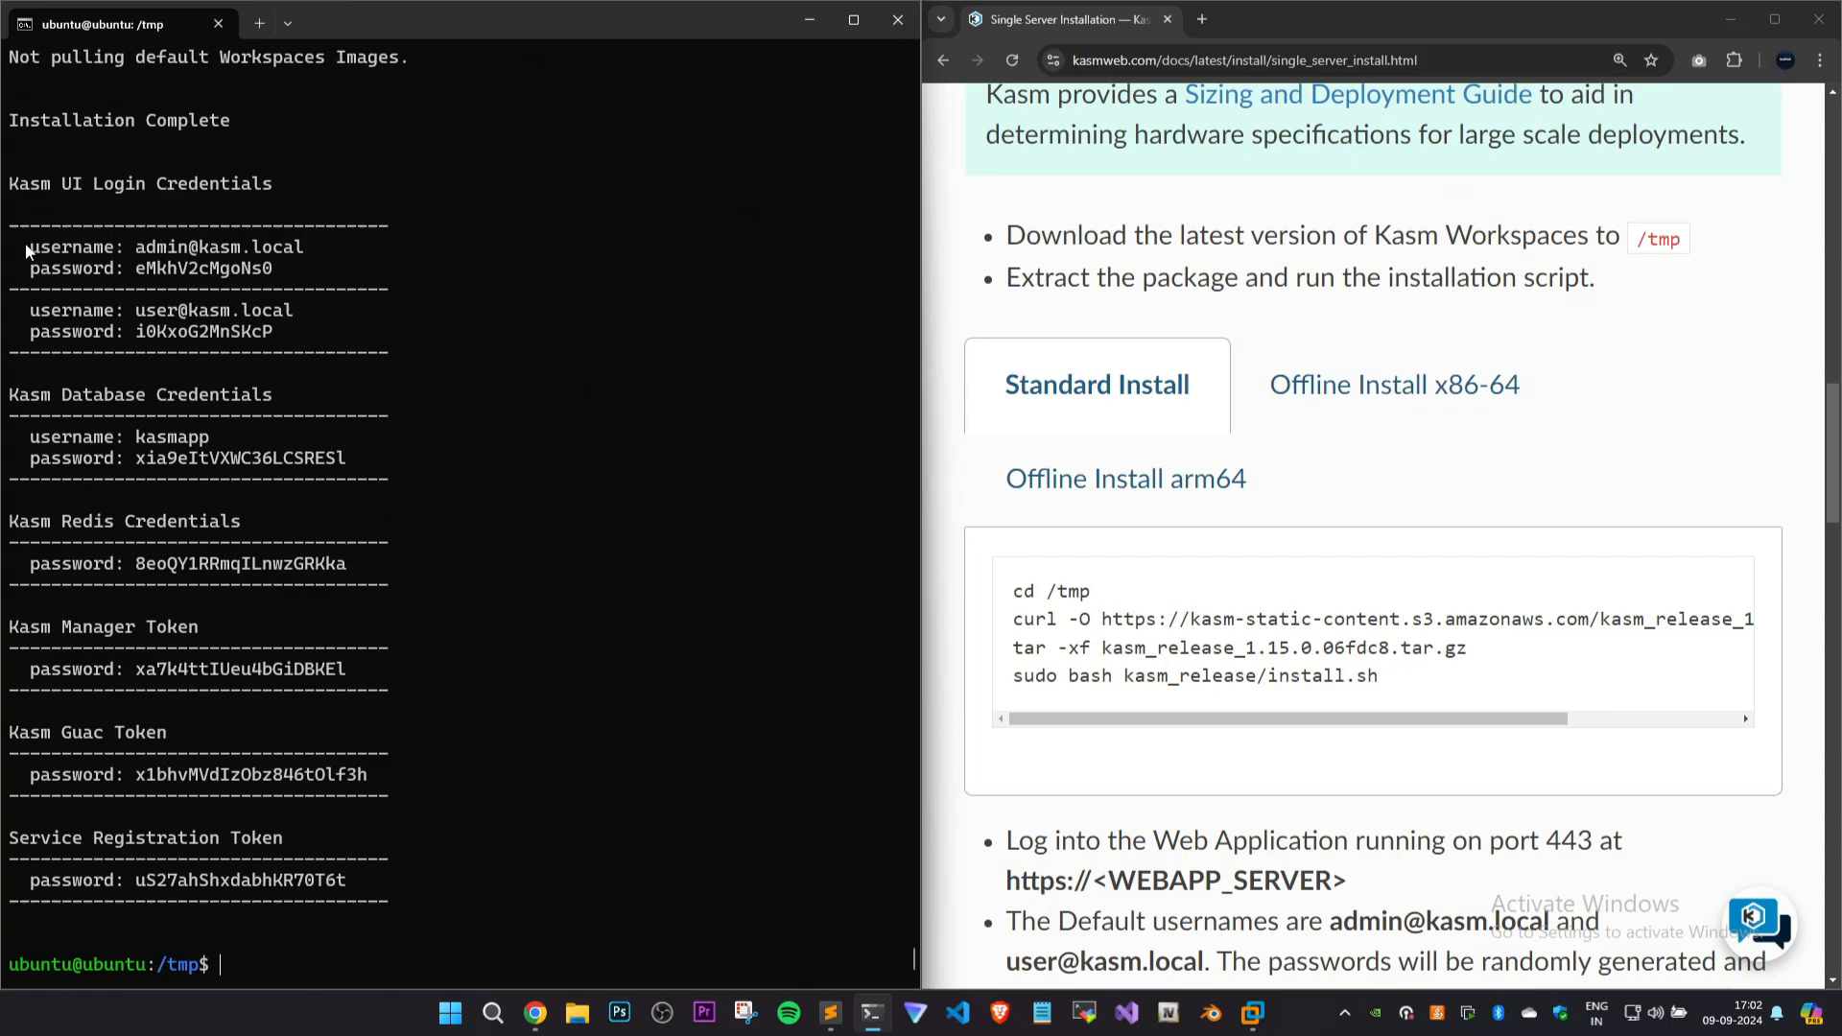
Copy the Kasm admin username and password from the terminal into the Sublime Text notes, without leading spaces.
left_click_drag(35, 414, 436, 443)
left_click_drag(261, 266, 279, 272)
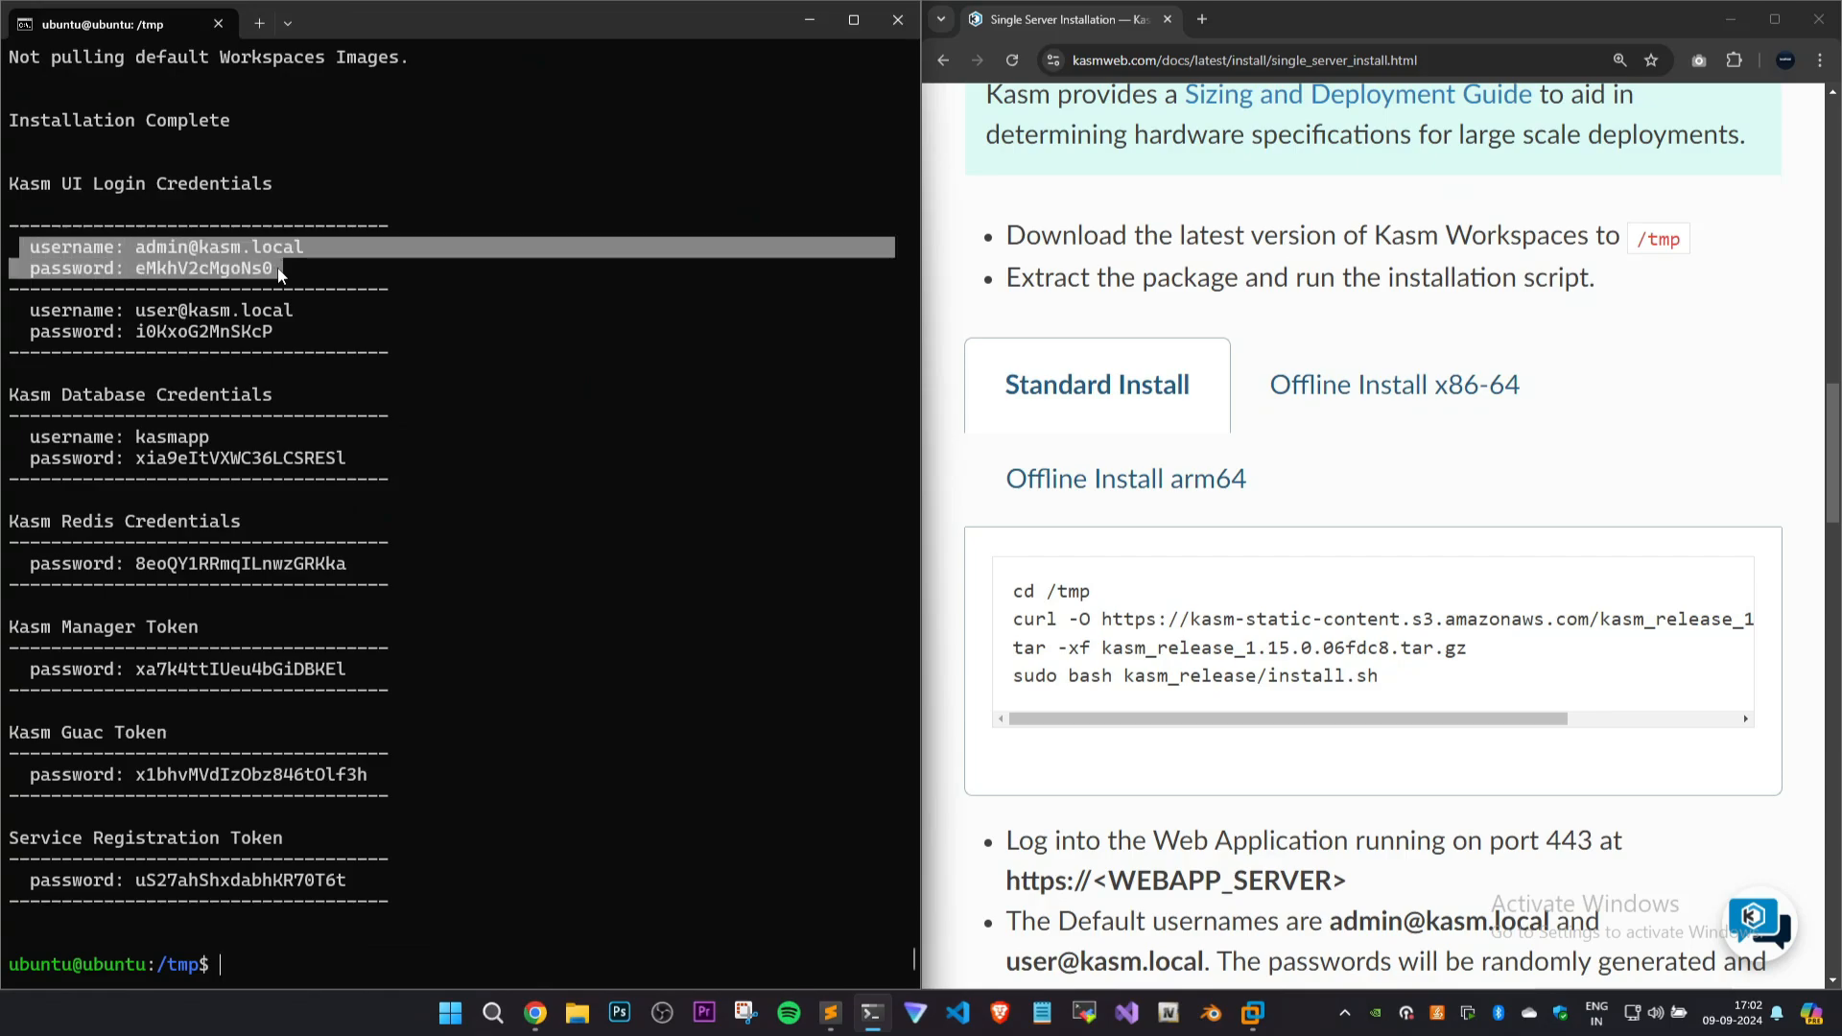
key("ctrl+c")
key("alt+Tab")
key("ctrl+v")
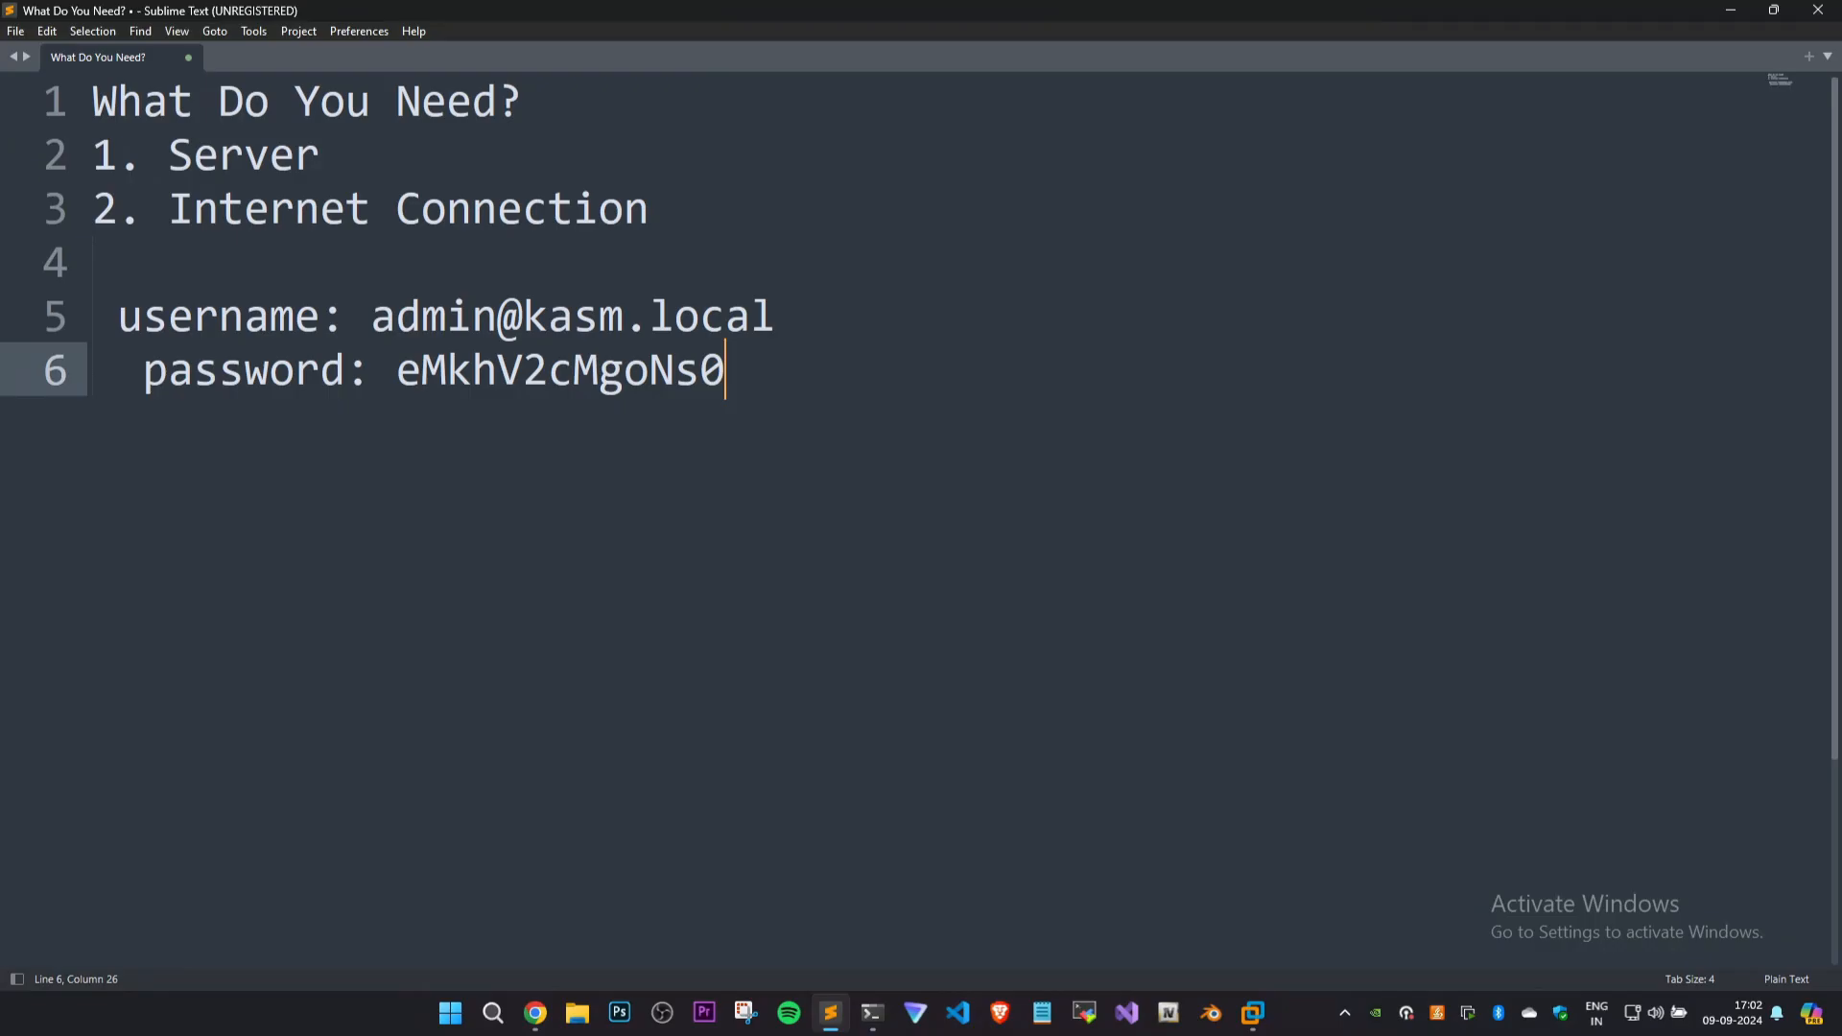
left_click_drag(725, 370, 92, 316)
key("ctrl+shift+v")
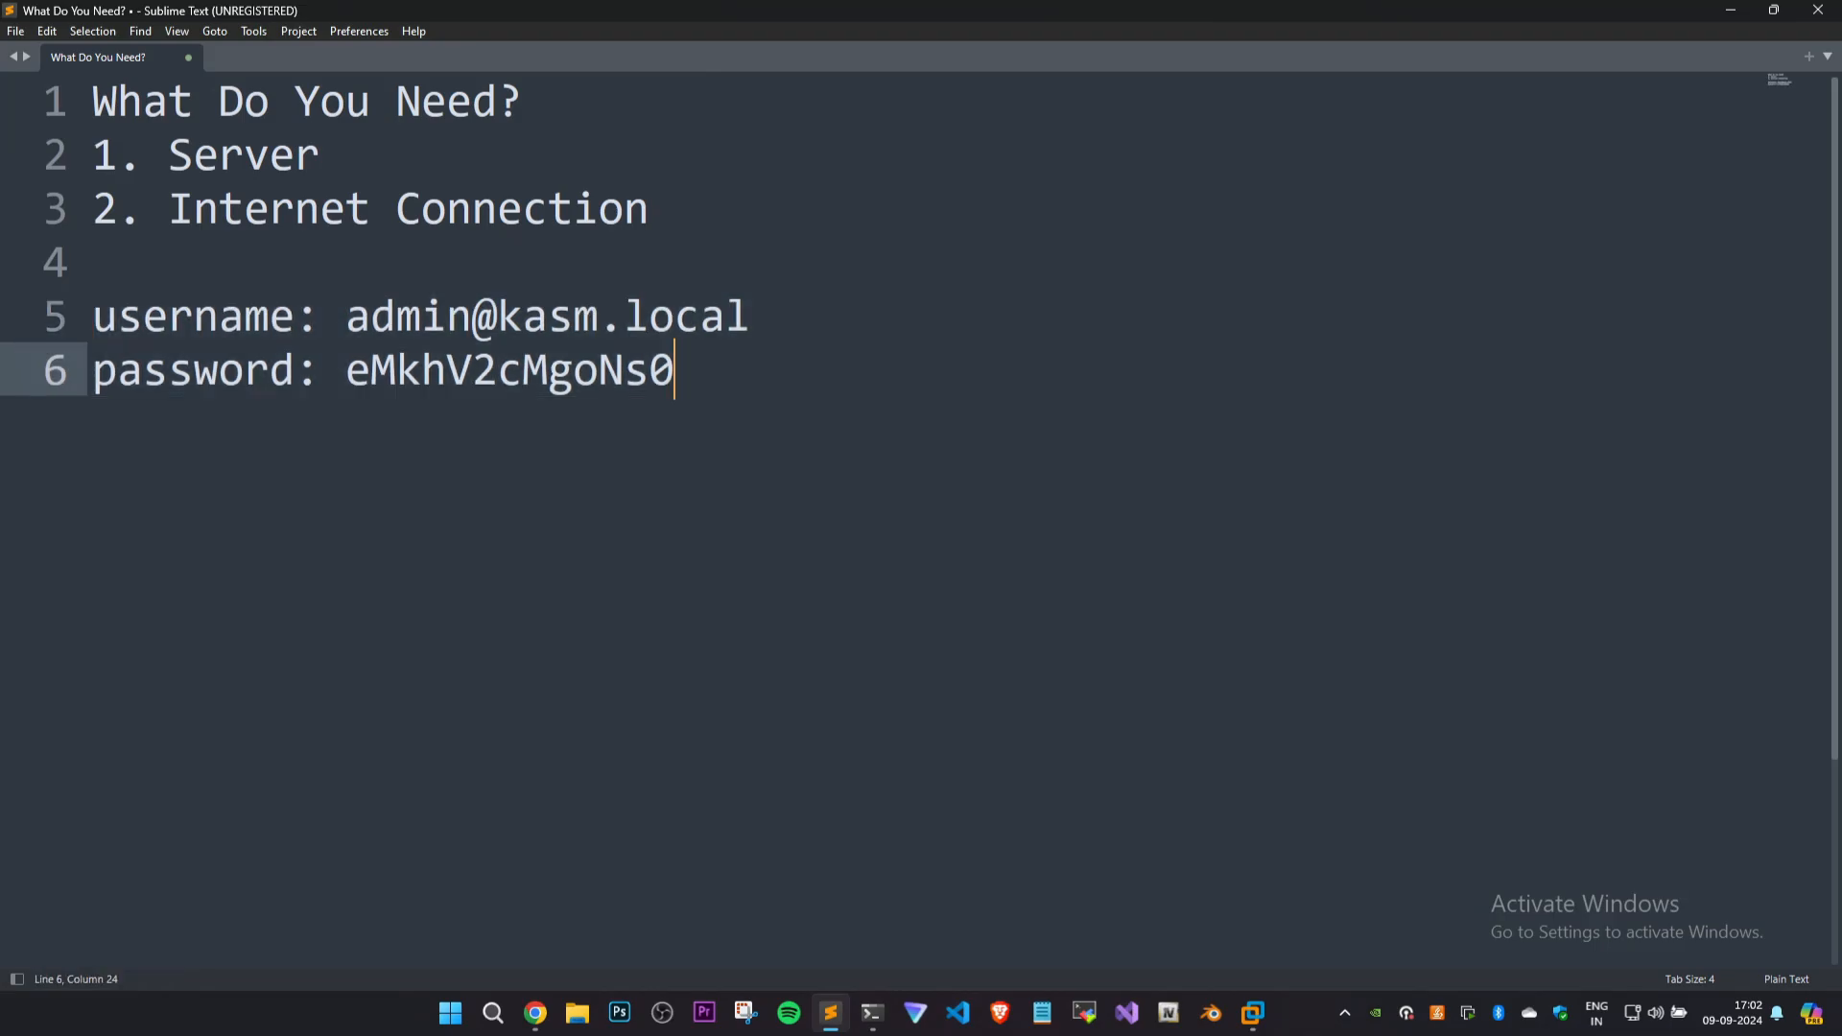
left_click_drag(675, 371, 92, 317)
left_click(675, 370)
Switch to the terminal, clear and maximize it, and list the server's network interfaces with ip a.
left_click(869, 1012)
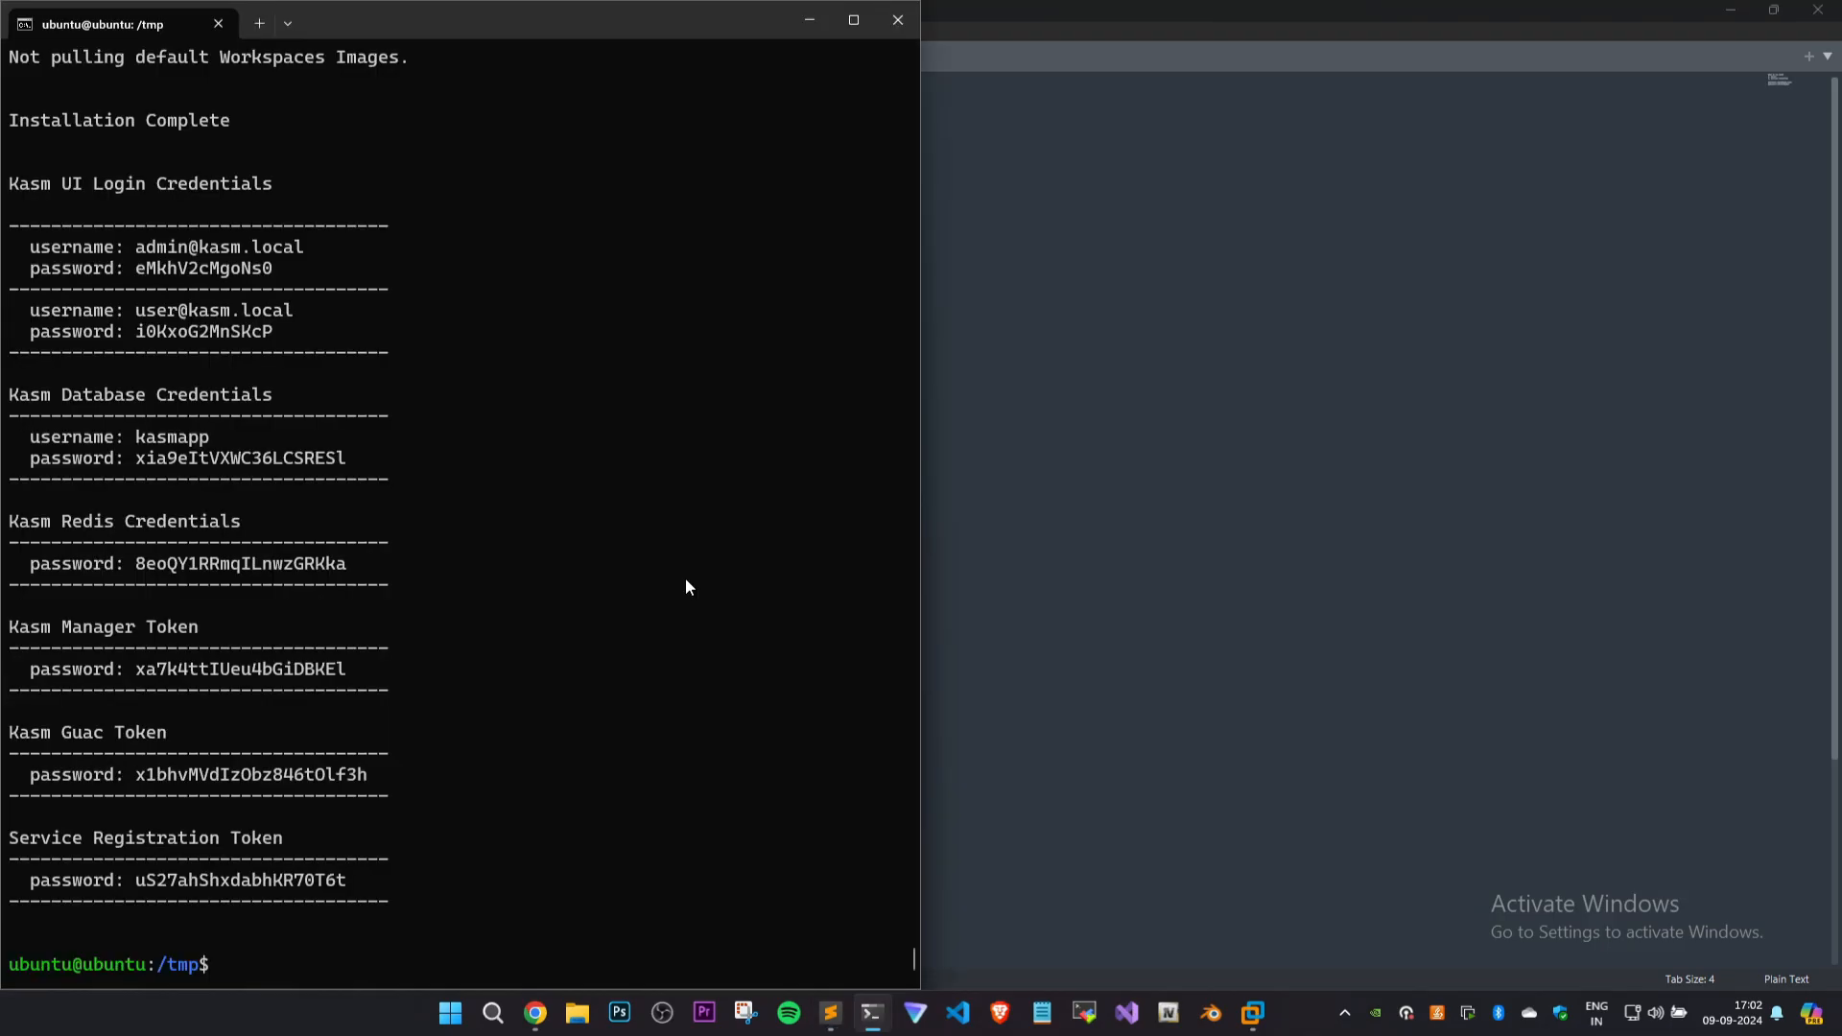
key("ctrl+l")
left_click_drag(574, 27, 799, 26)
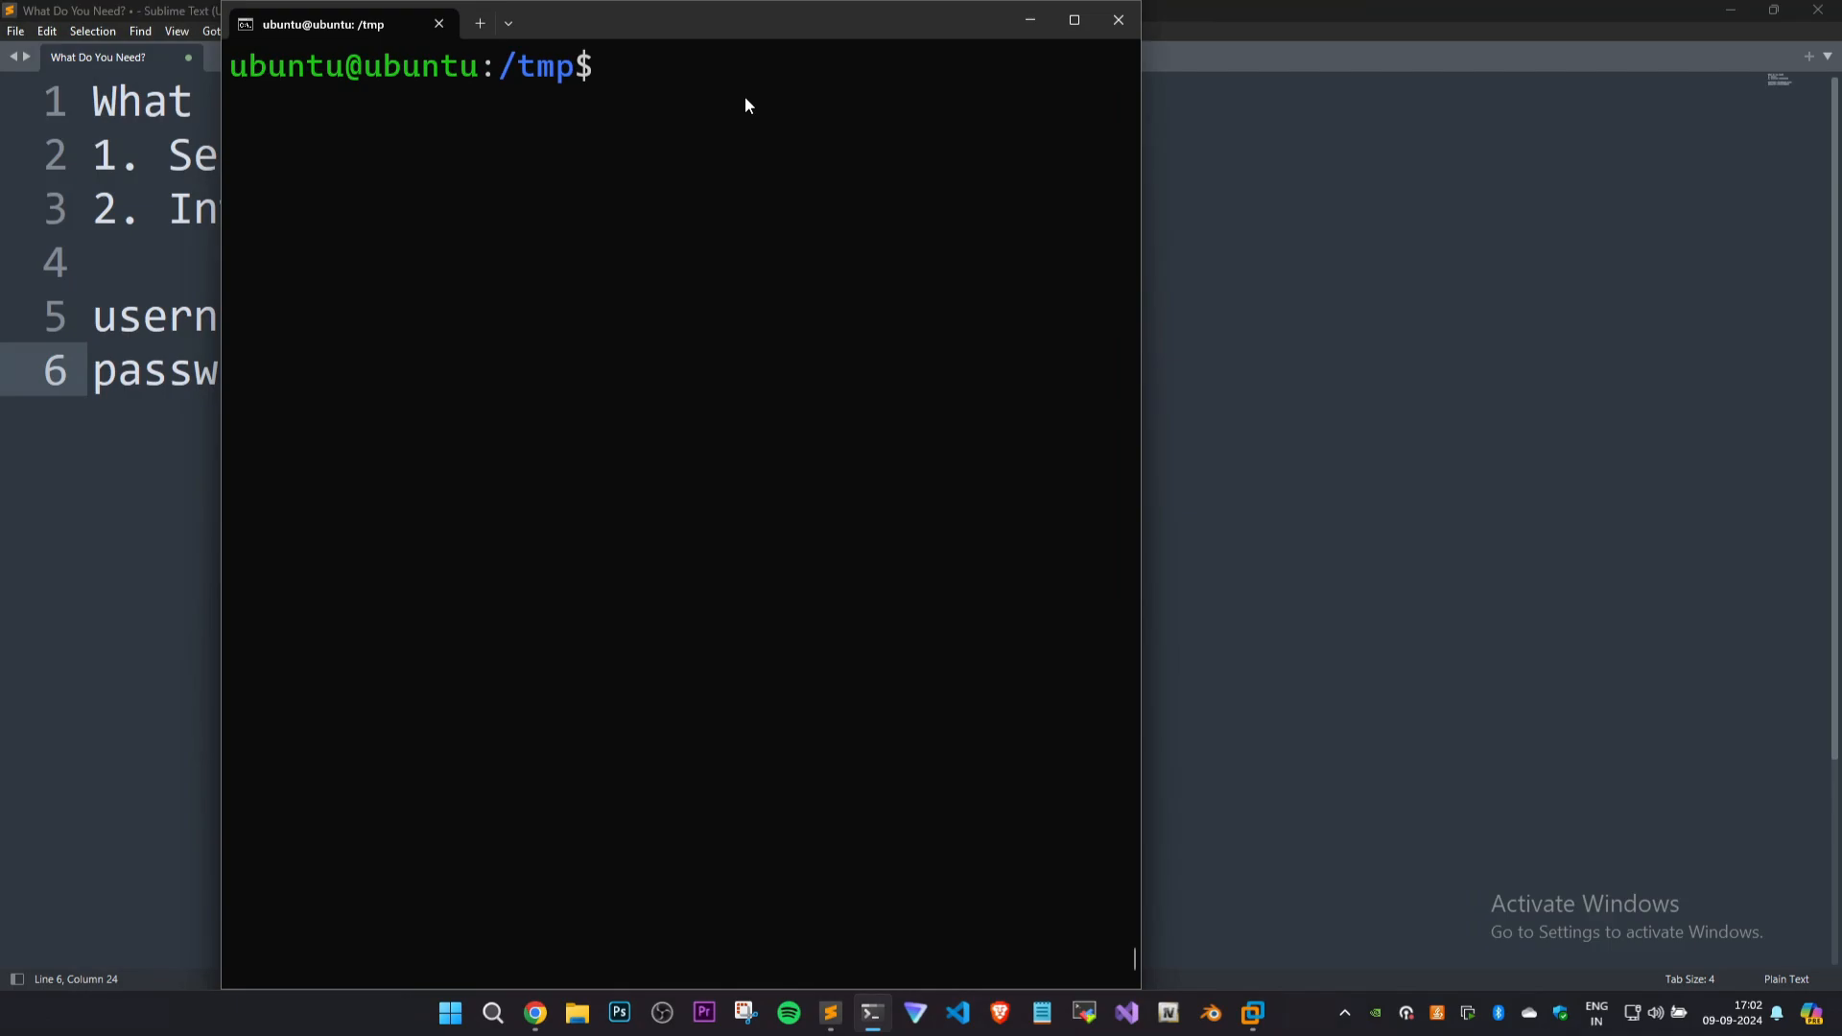
key("super+Up")
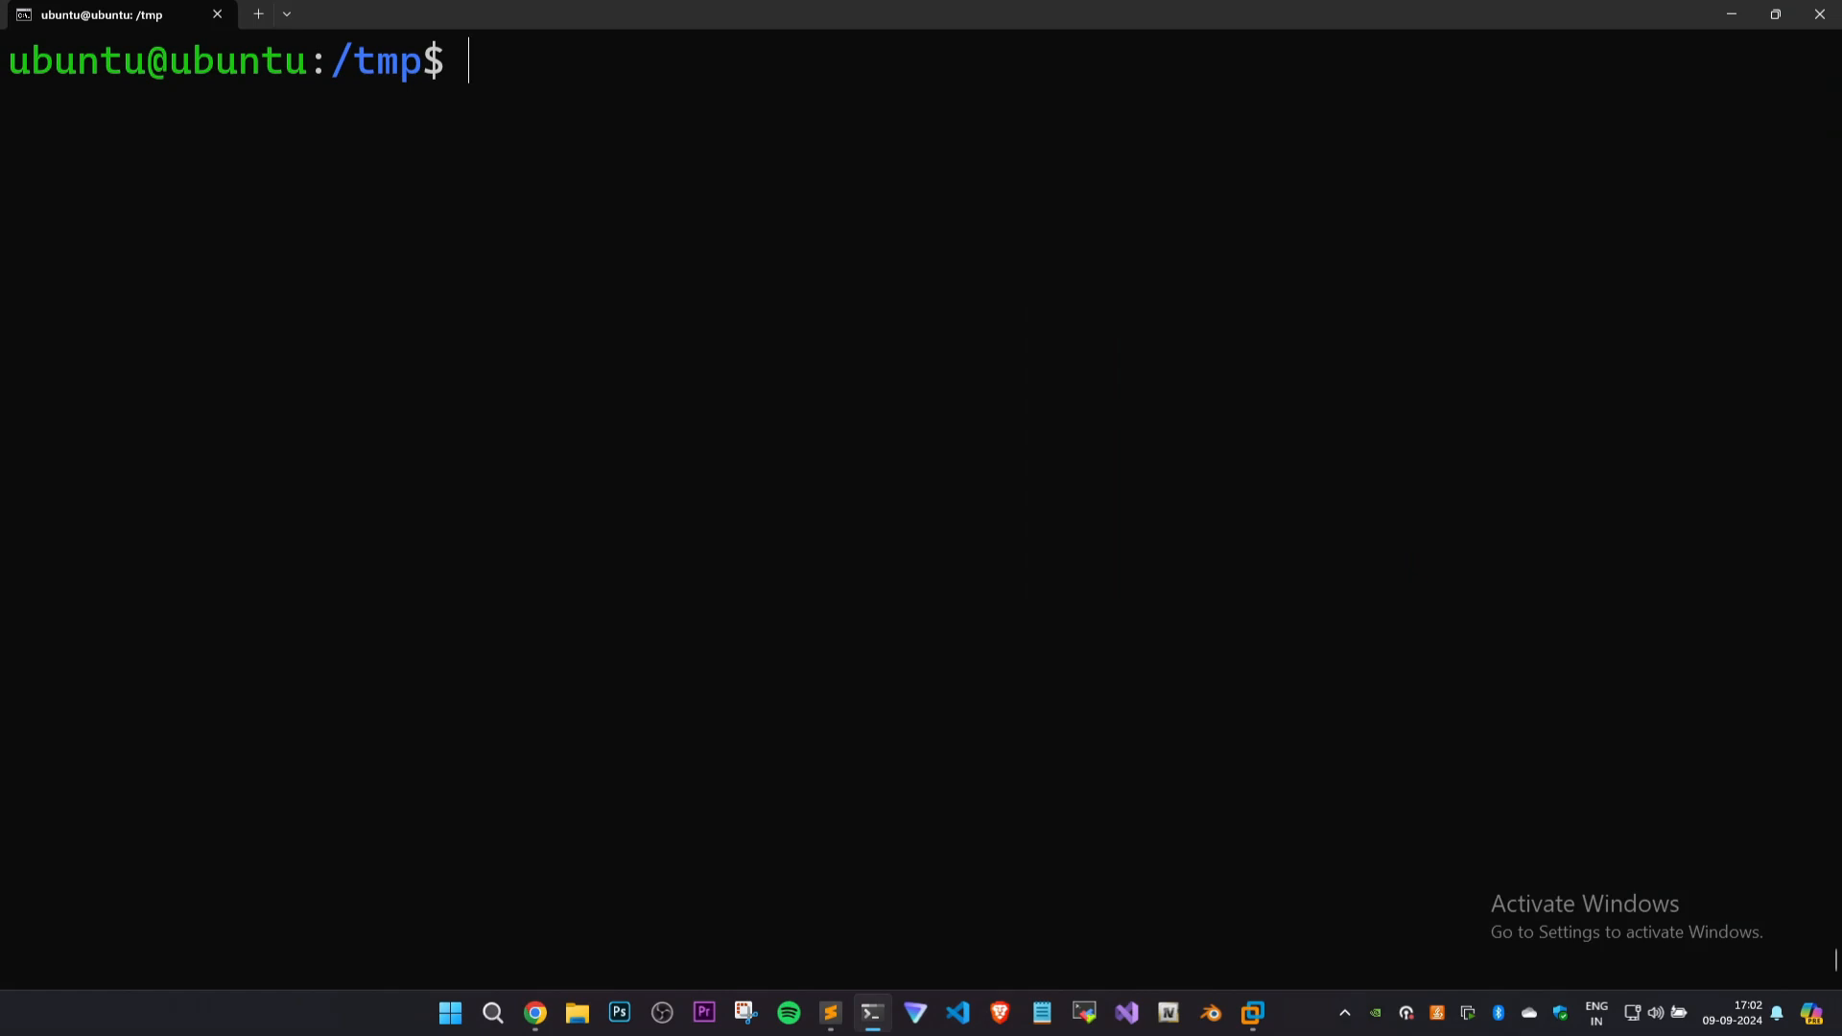
type("ip a")
key("Return")
Examine the Docker, bridge and veth interfaces in the ip a output.
scroll(516, 119, "up", 19)
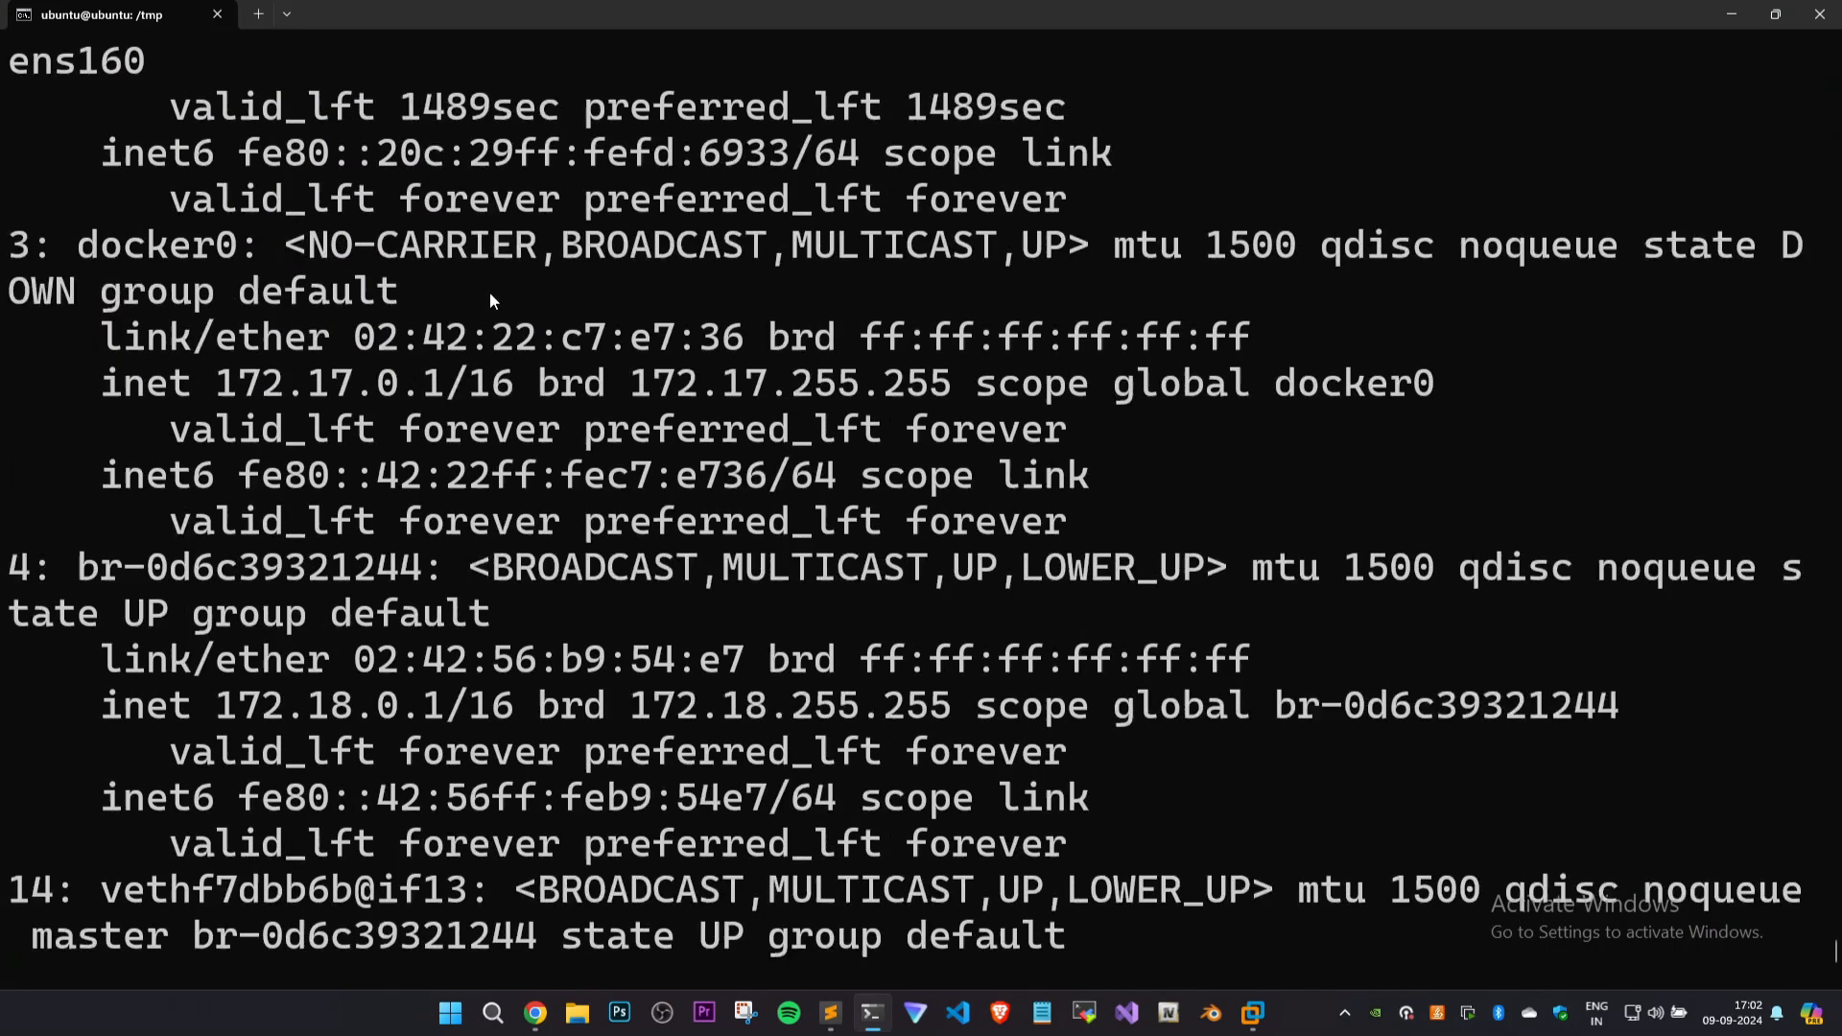
scroll(485, 259, "down", 7, "ctrl")
scroll(389, 496, "down", 13)
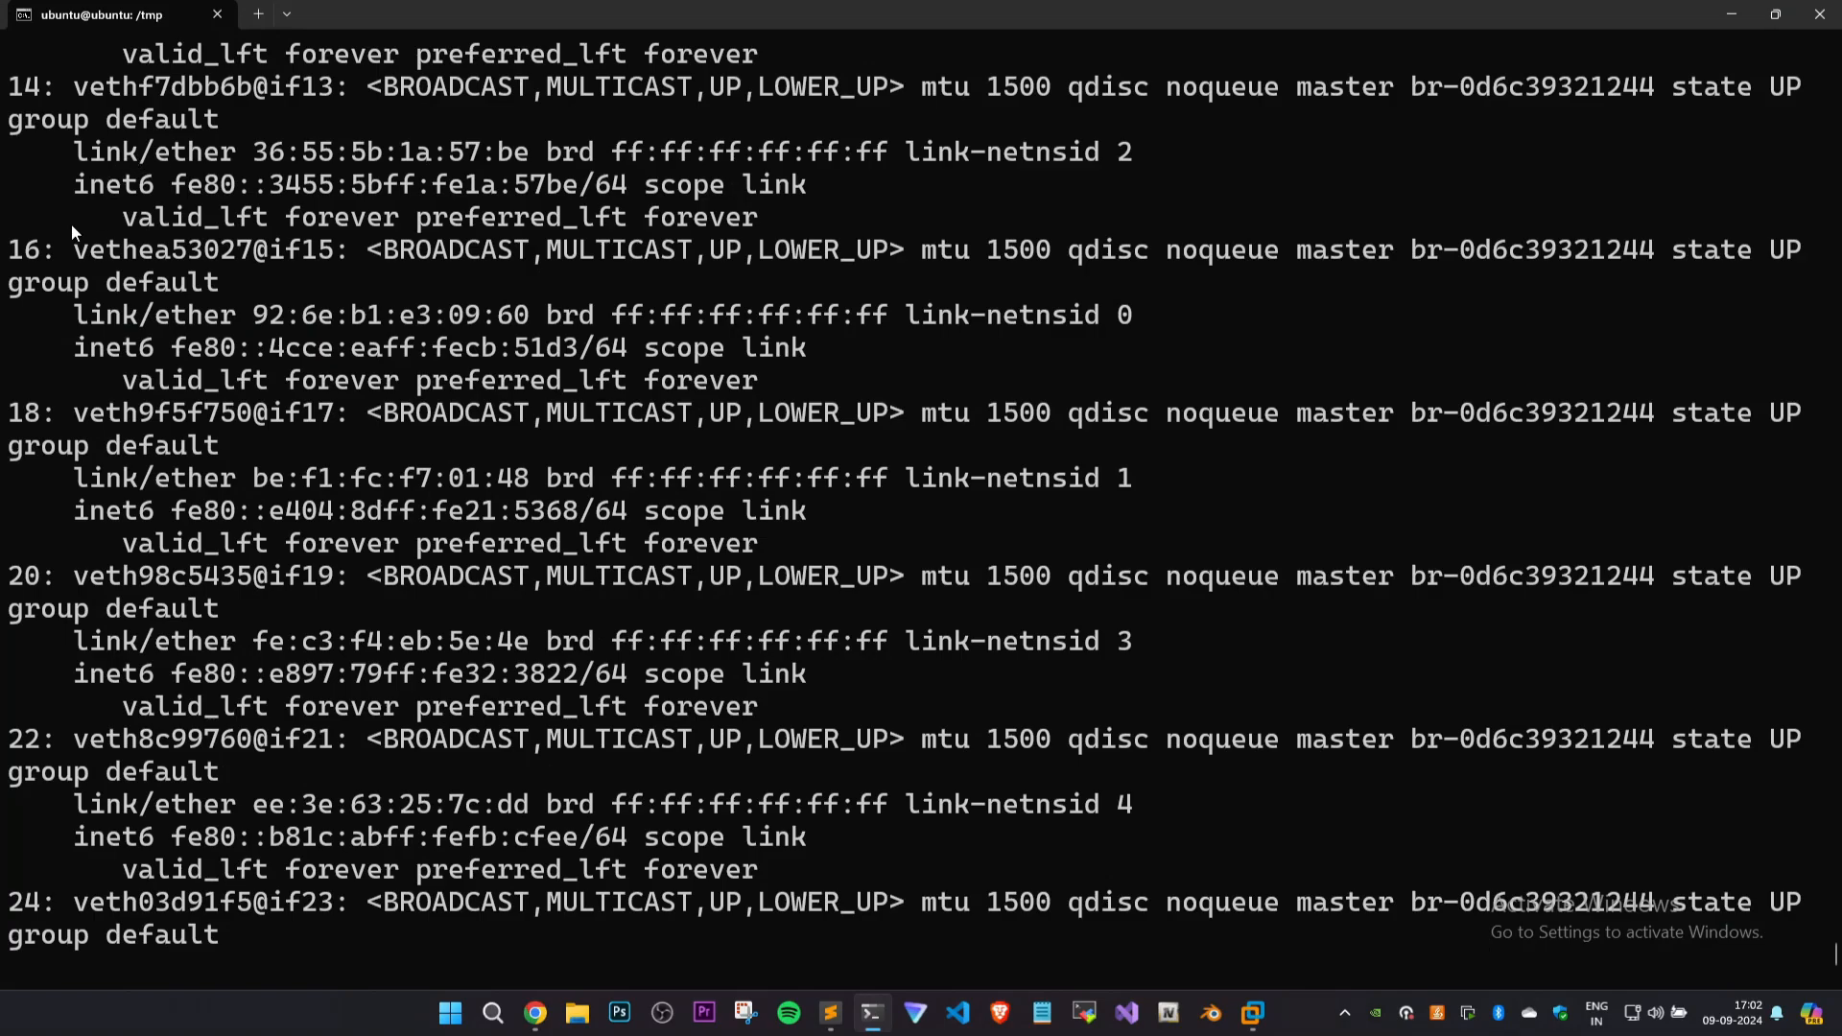
left_click_drag(65, 82, 119, 119)
scroll(192, 206, "down", 4, "ctrl")
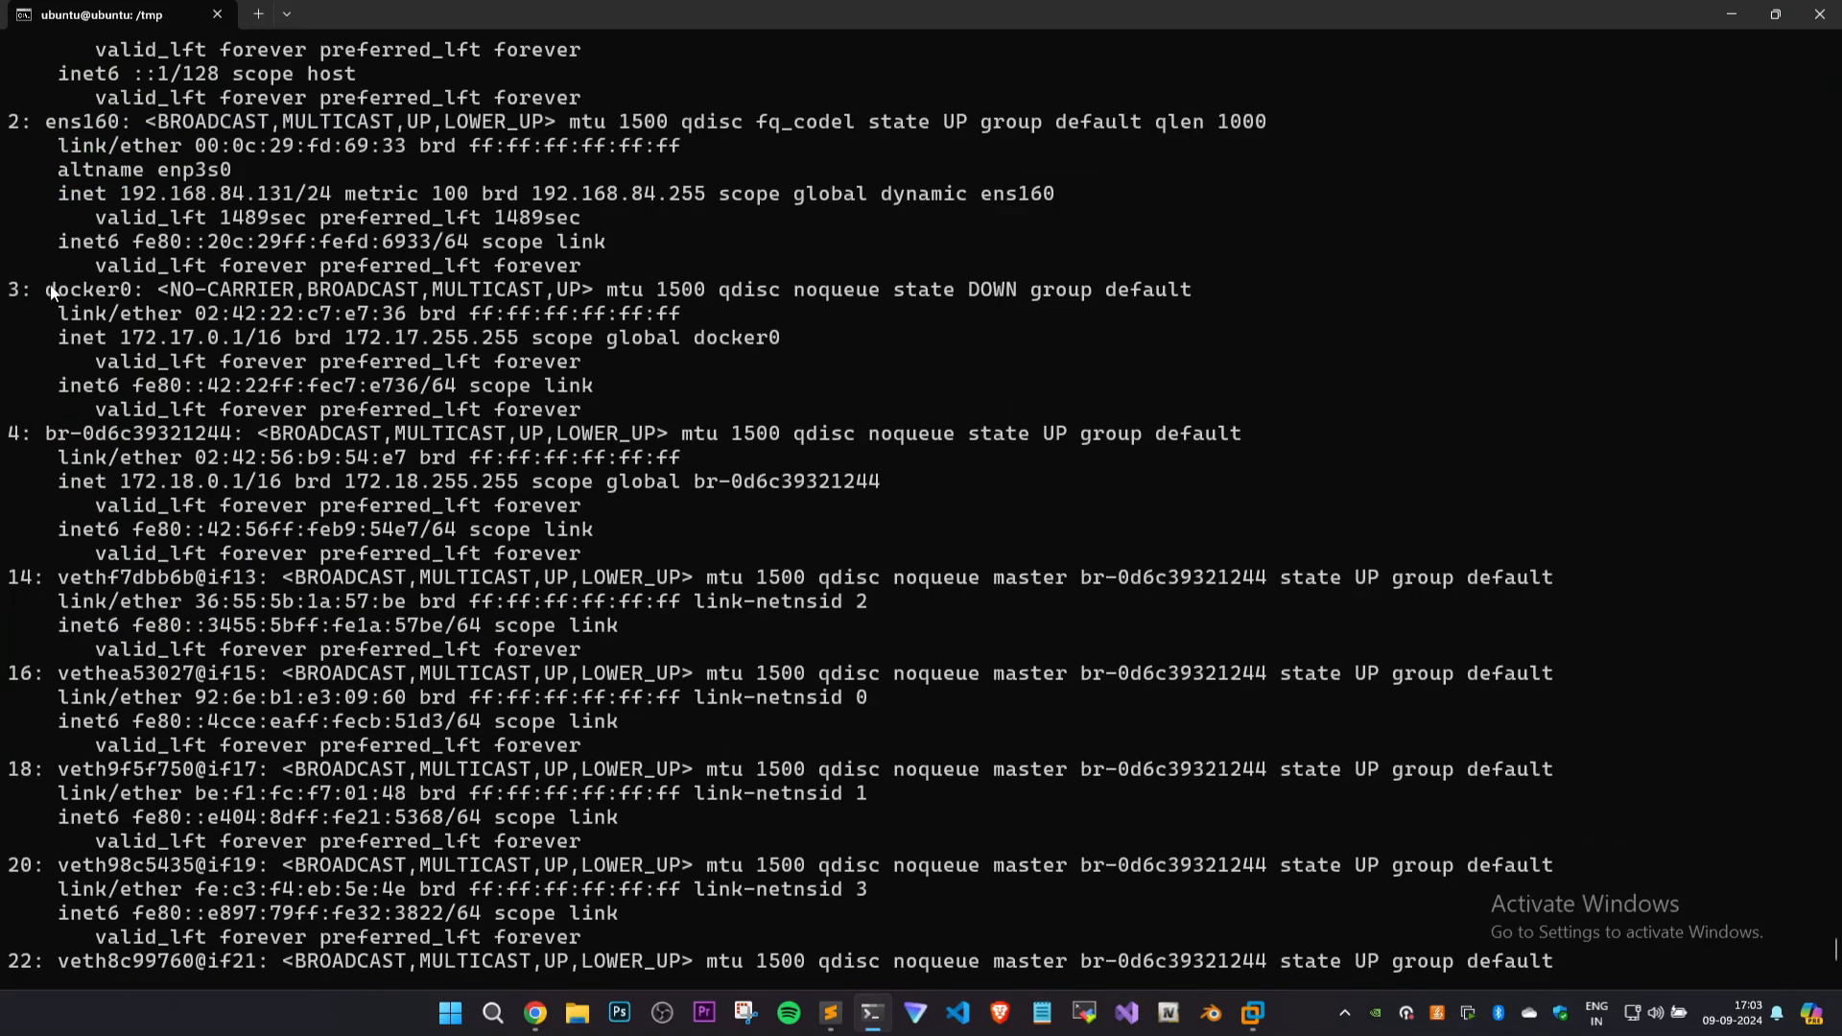
left_click_drag(50, 286, 254, 488)
left_click(254, 489)
Copy the ens160 interface's IP address 192.168.84.131 from the ip a output.
scroll(192, 419, "up", 5)
scroll(194, 420, "up", 1)
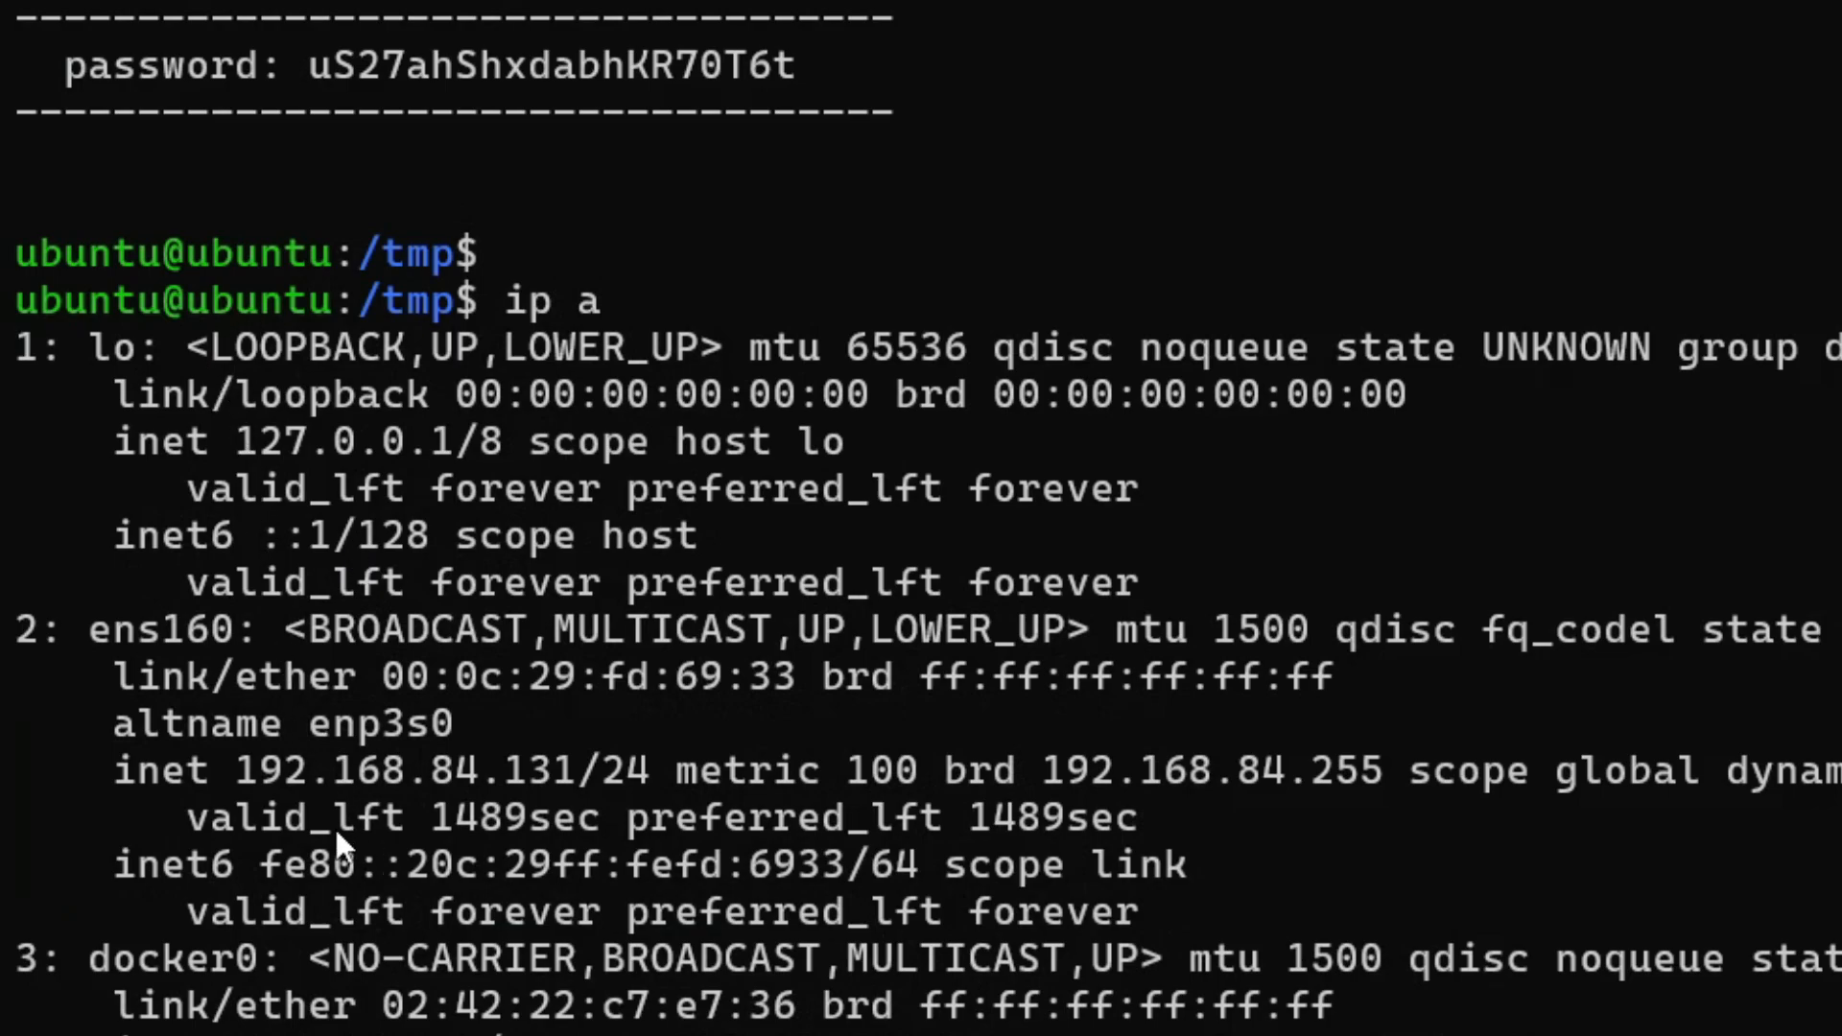
left_click_drag(396, 767, 574, 768)
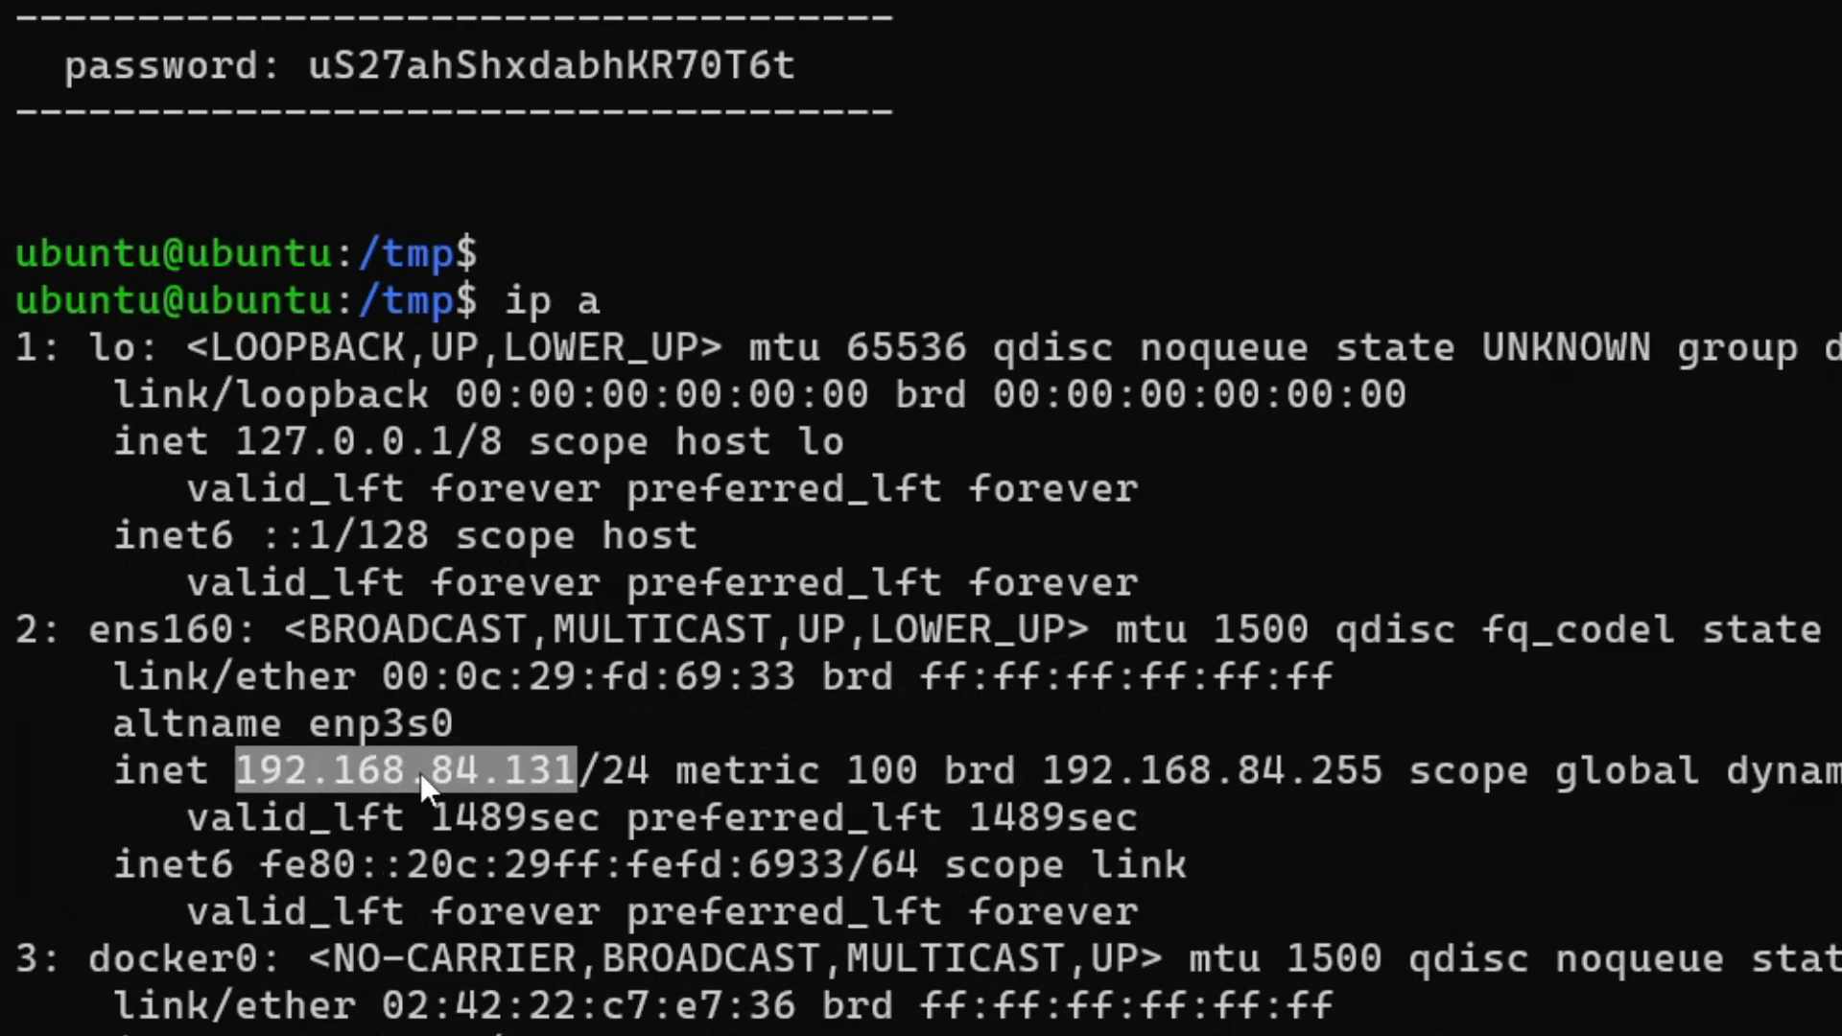
right_click(393, 775)
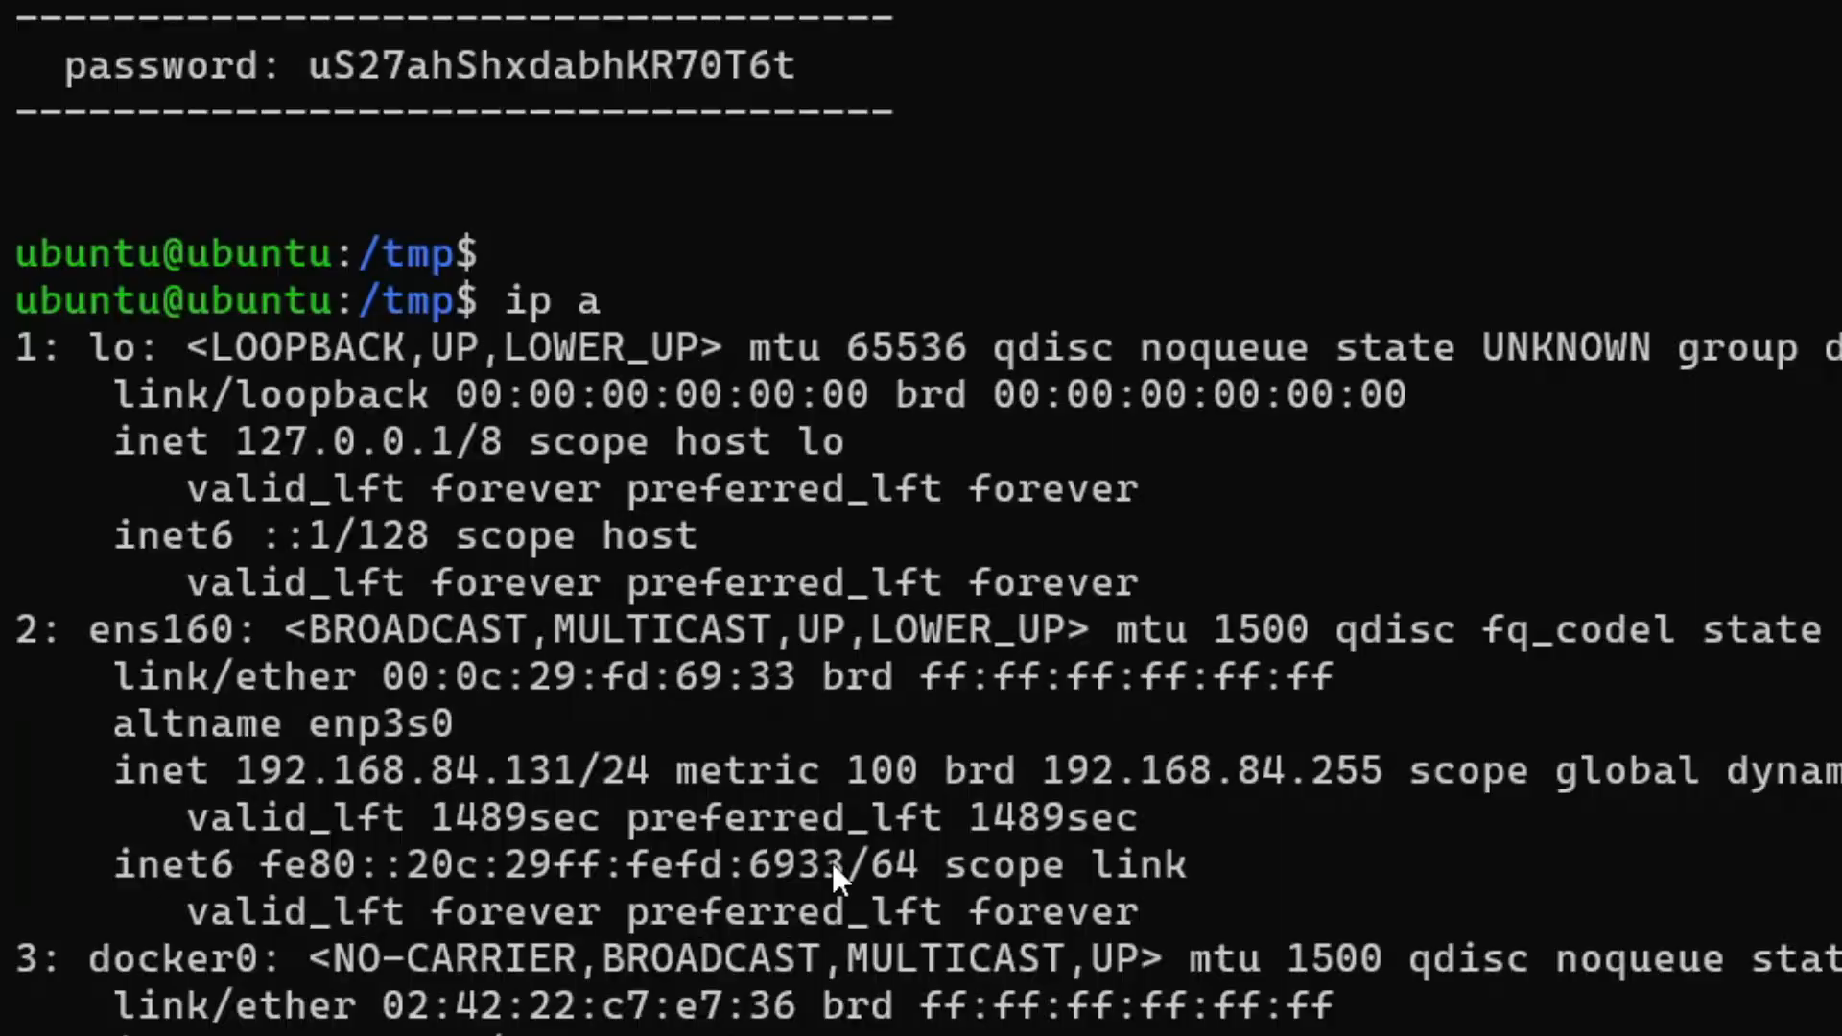
left_click(536, 1013)
double_click(1362, 28)
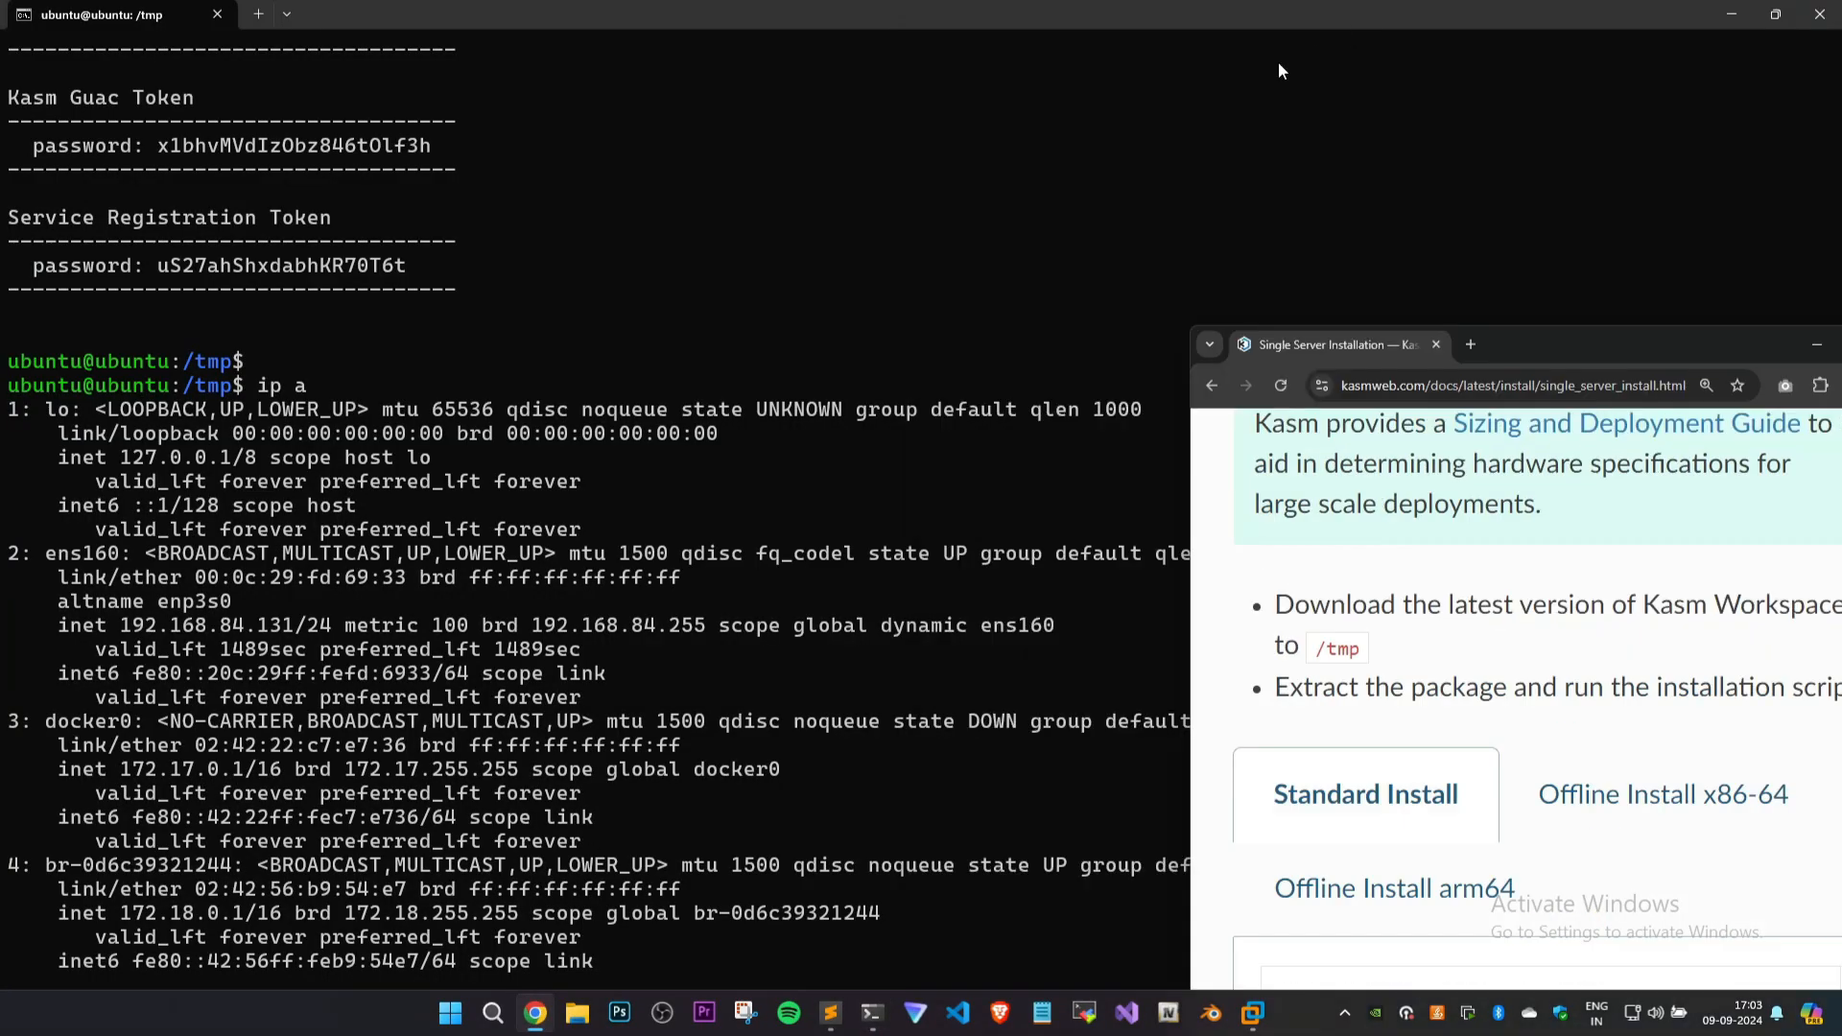
double_click(1525, 337)
left_click(277, 18)
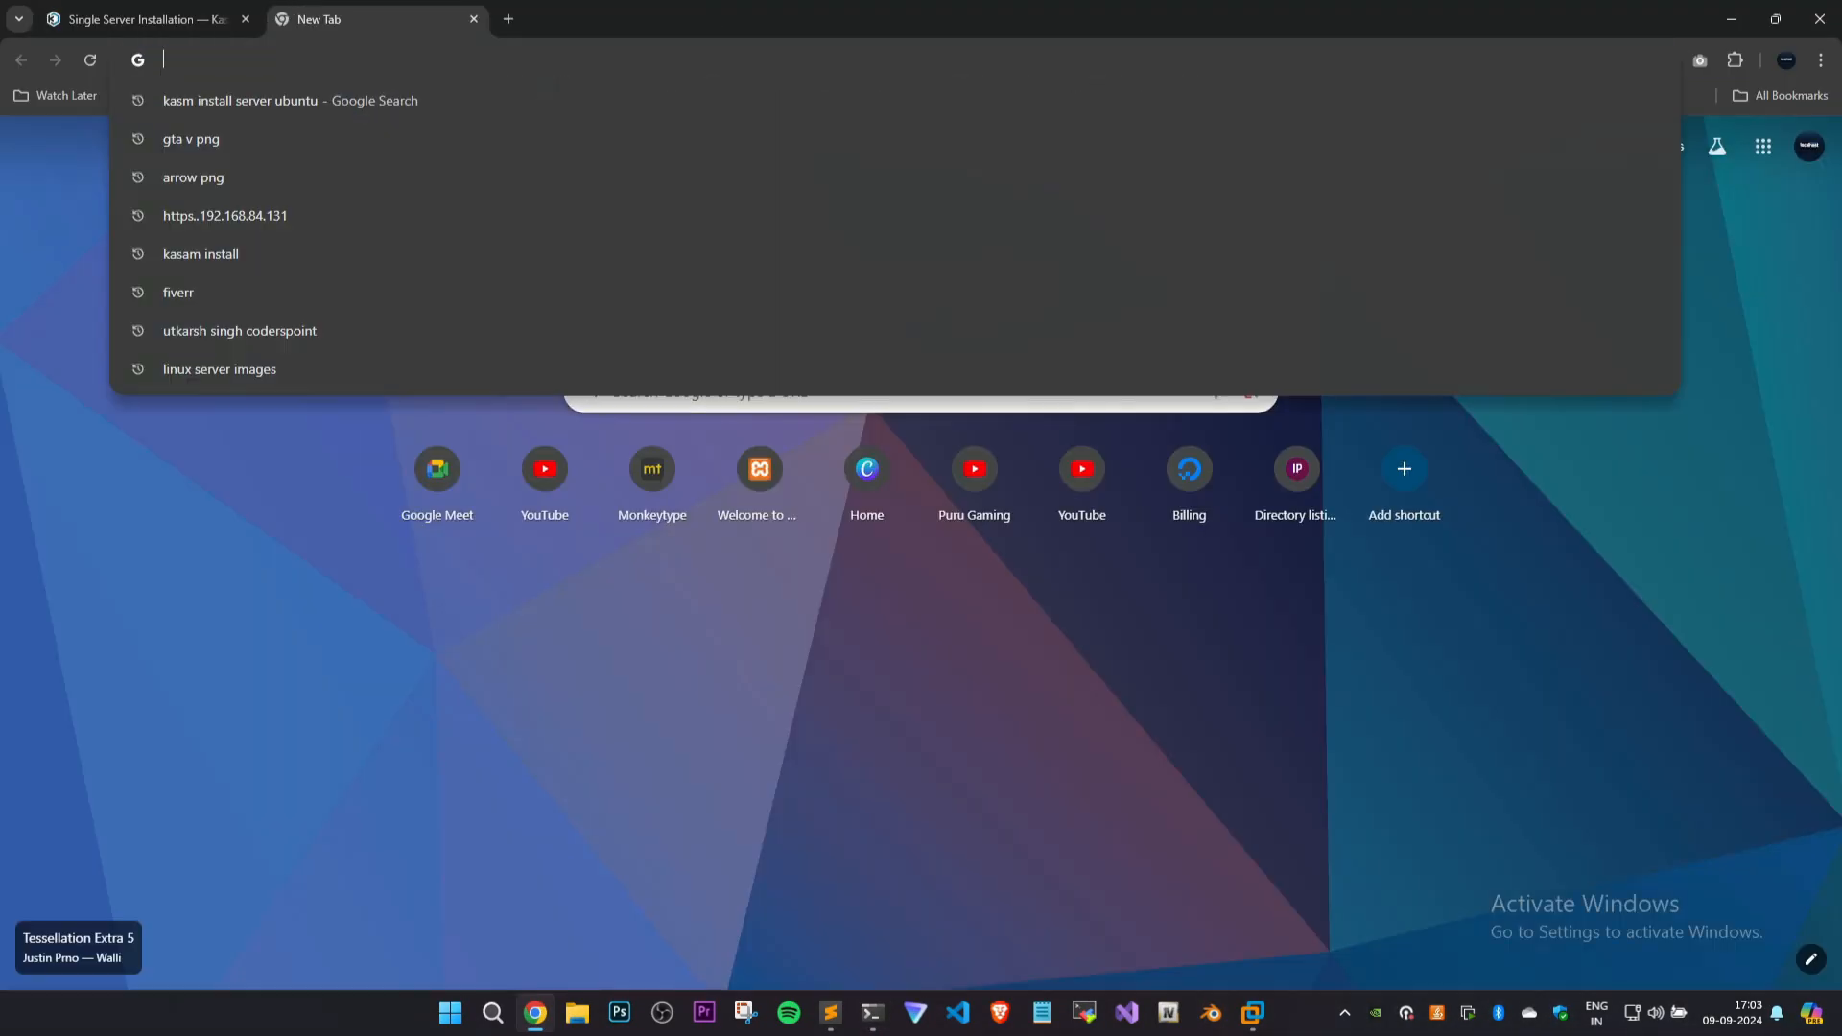
key("ctrl+v")
type("httpL:")
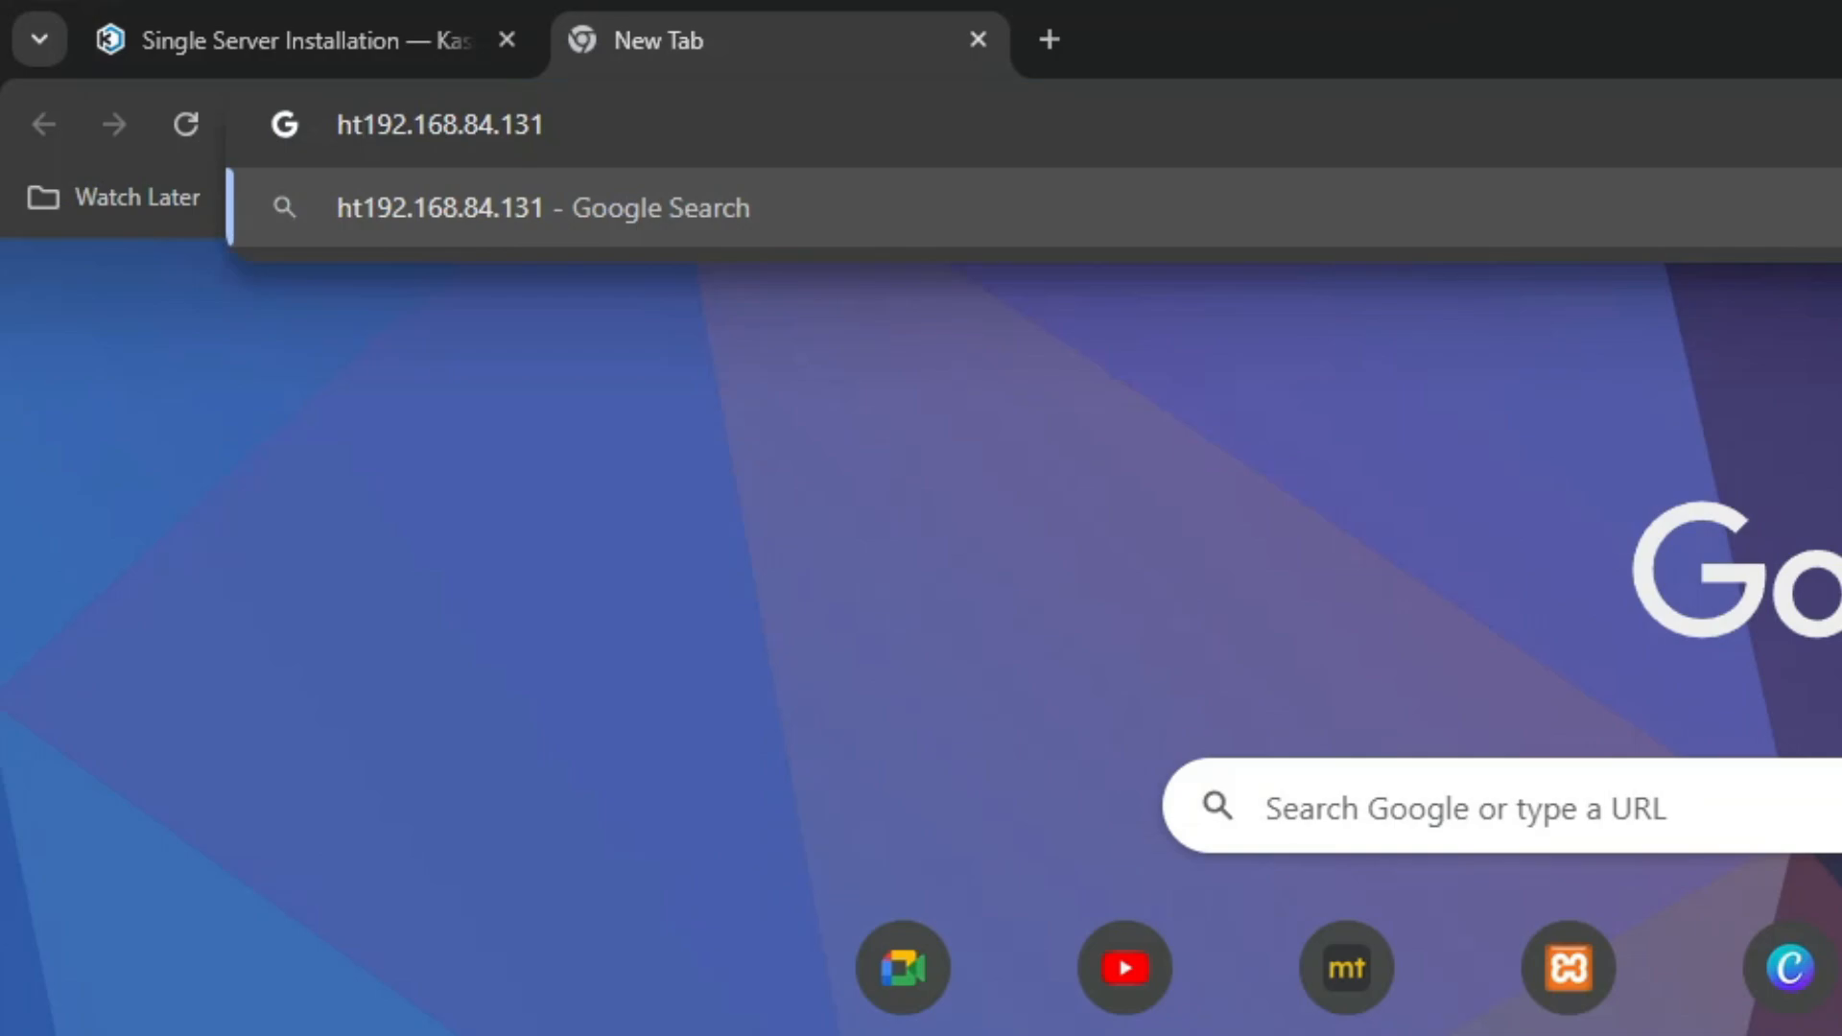
key("BackSpace")
key("BackSpace")
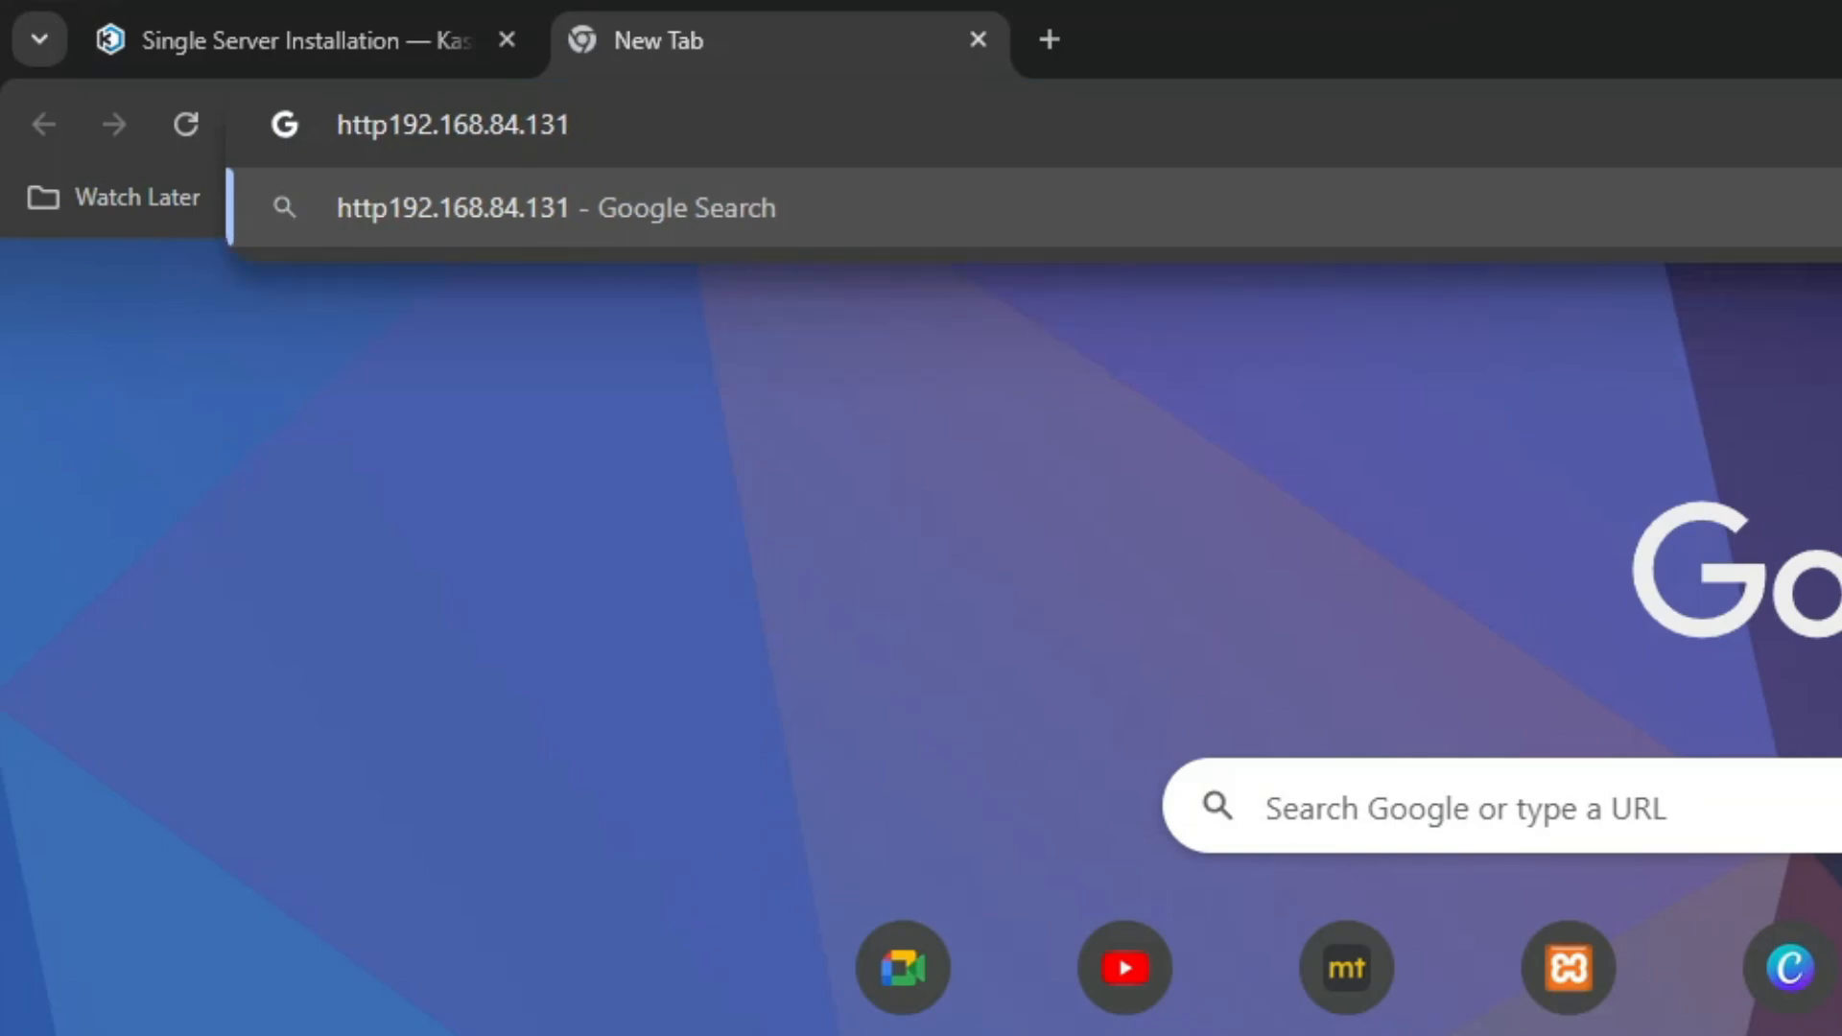
type("s://")
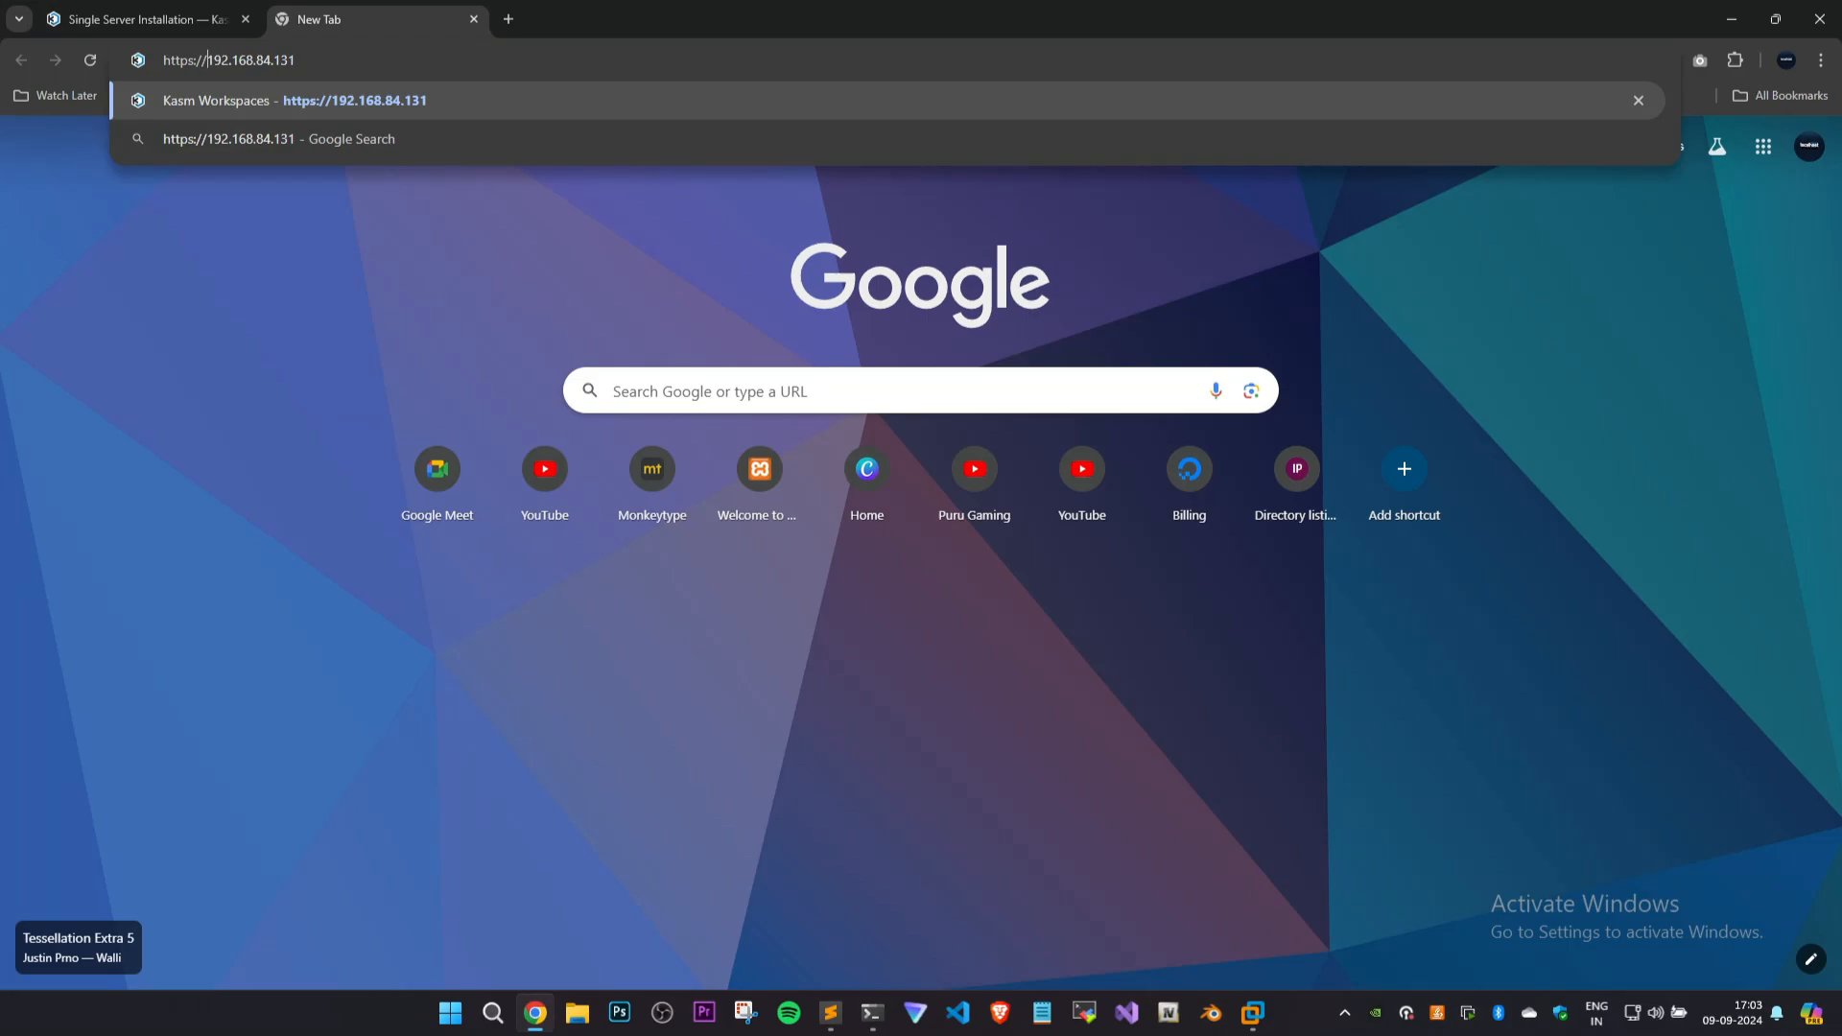
key("Return")
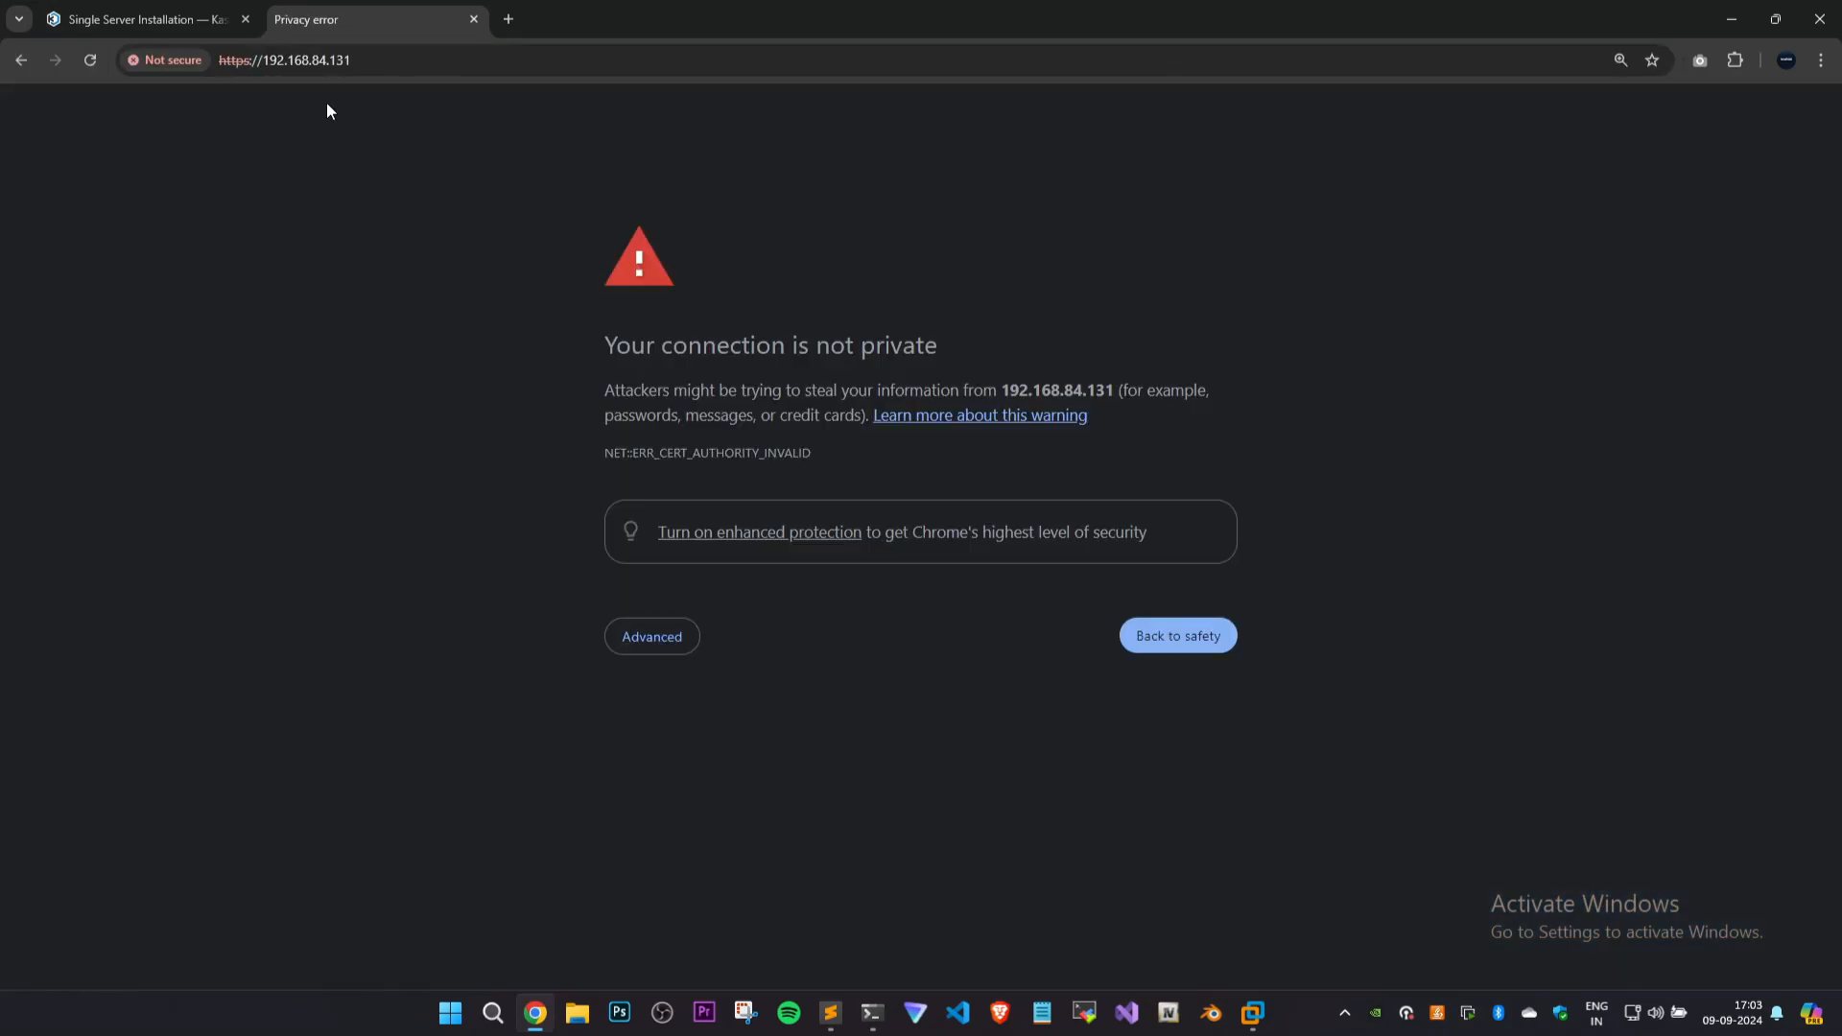
Accept the untrusted certificate and proceed to the Kasm Workspaces login page at 192.168.84.131.
left_click(672, 637)
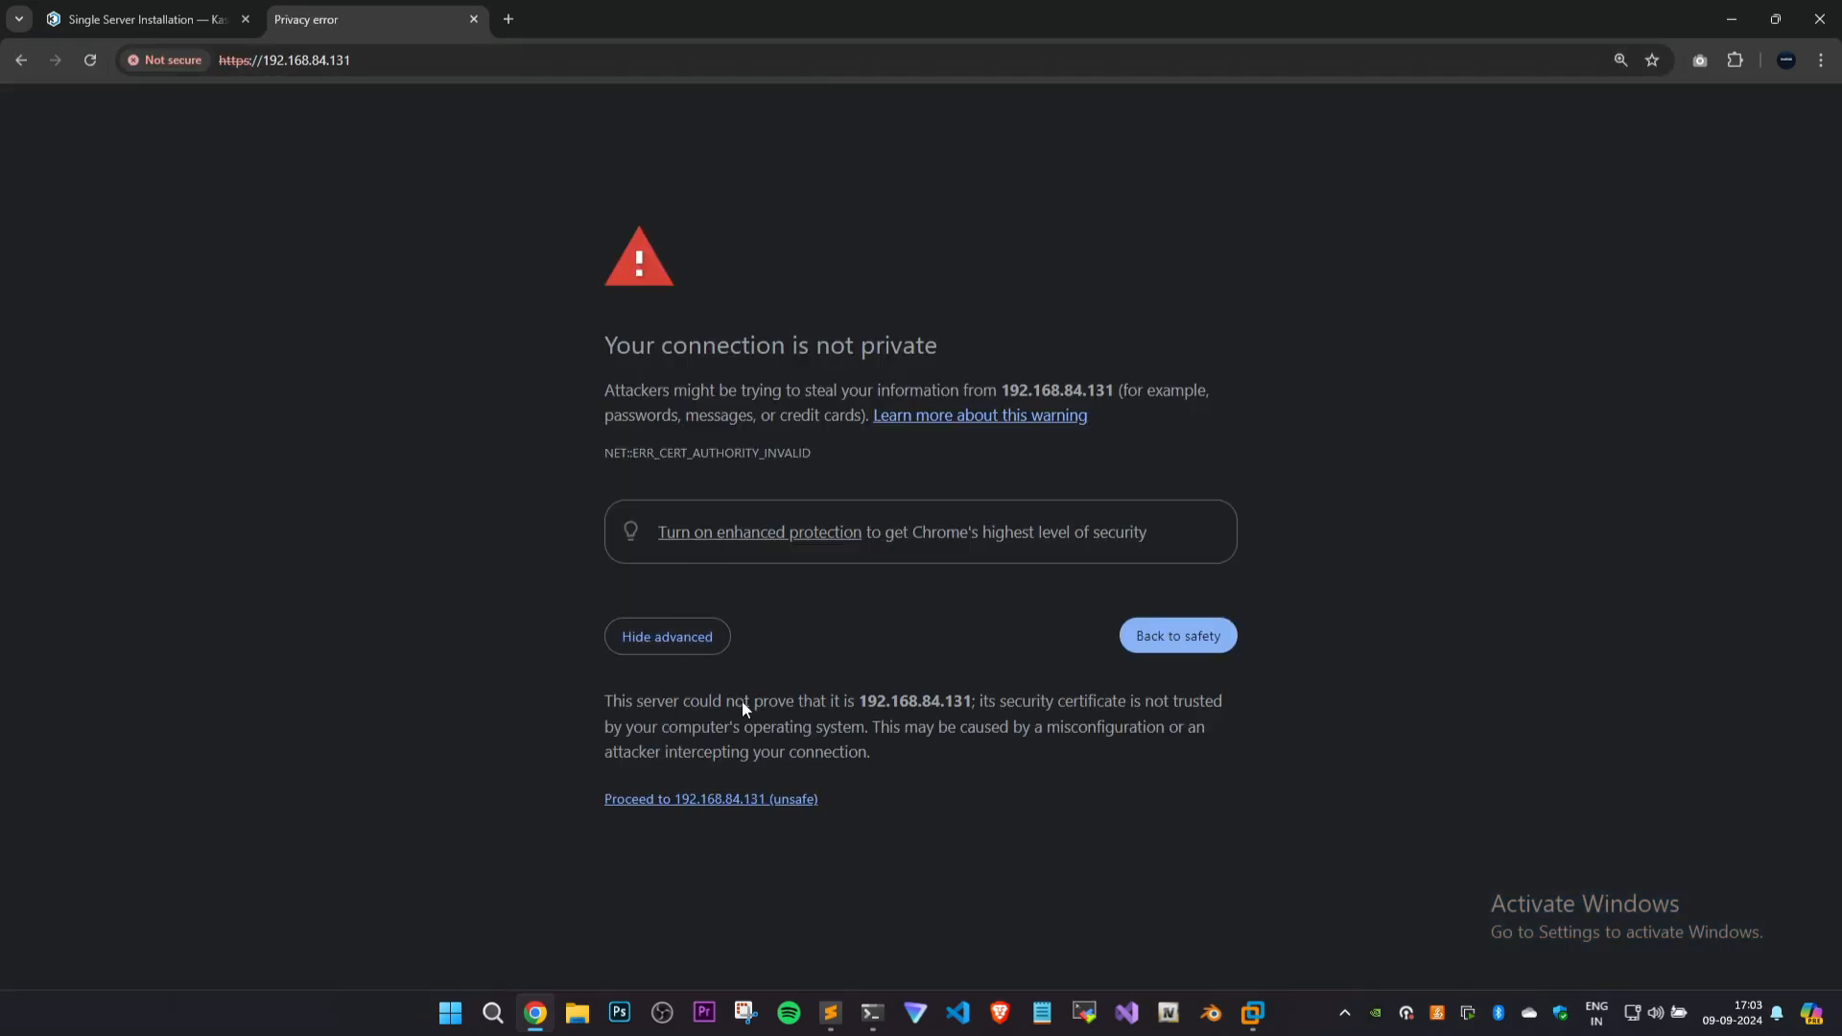
left_click(720, 800)
left_click(379, 479)
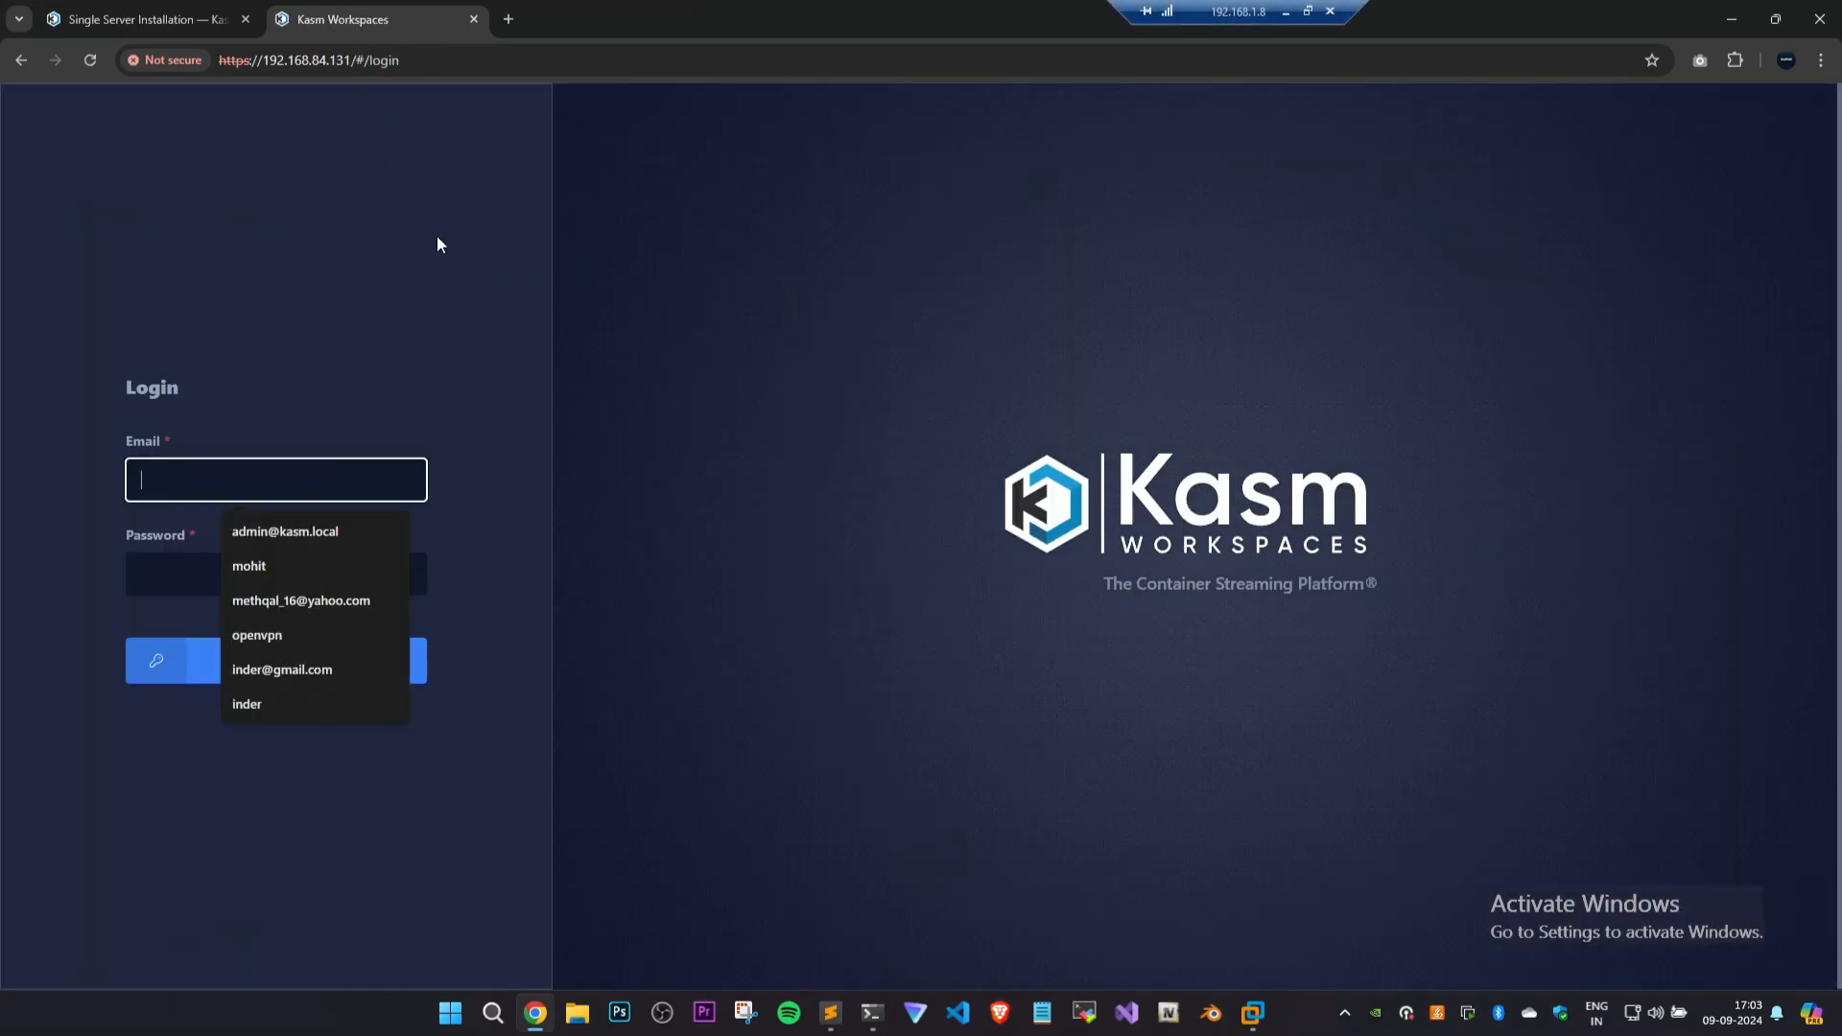
left_click(442, 236)
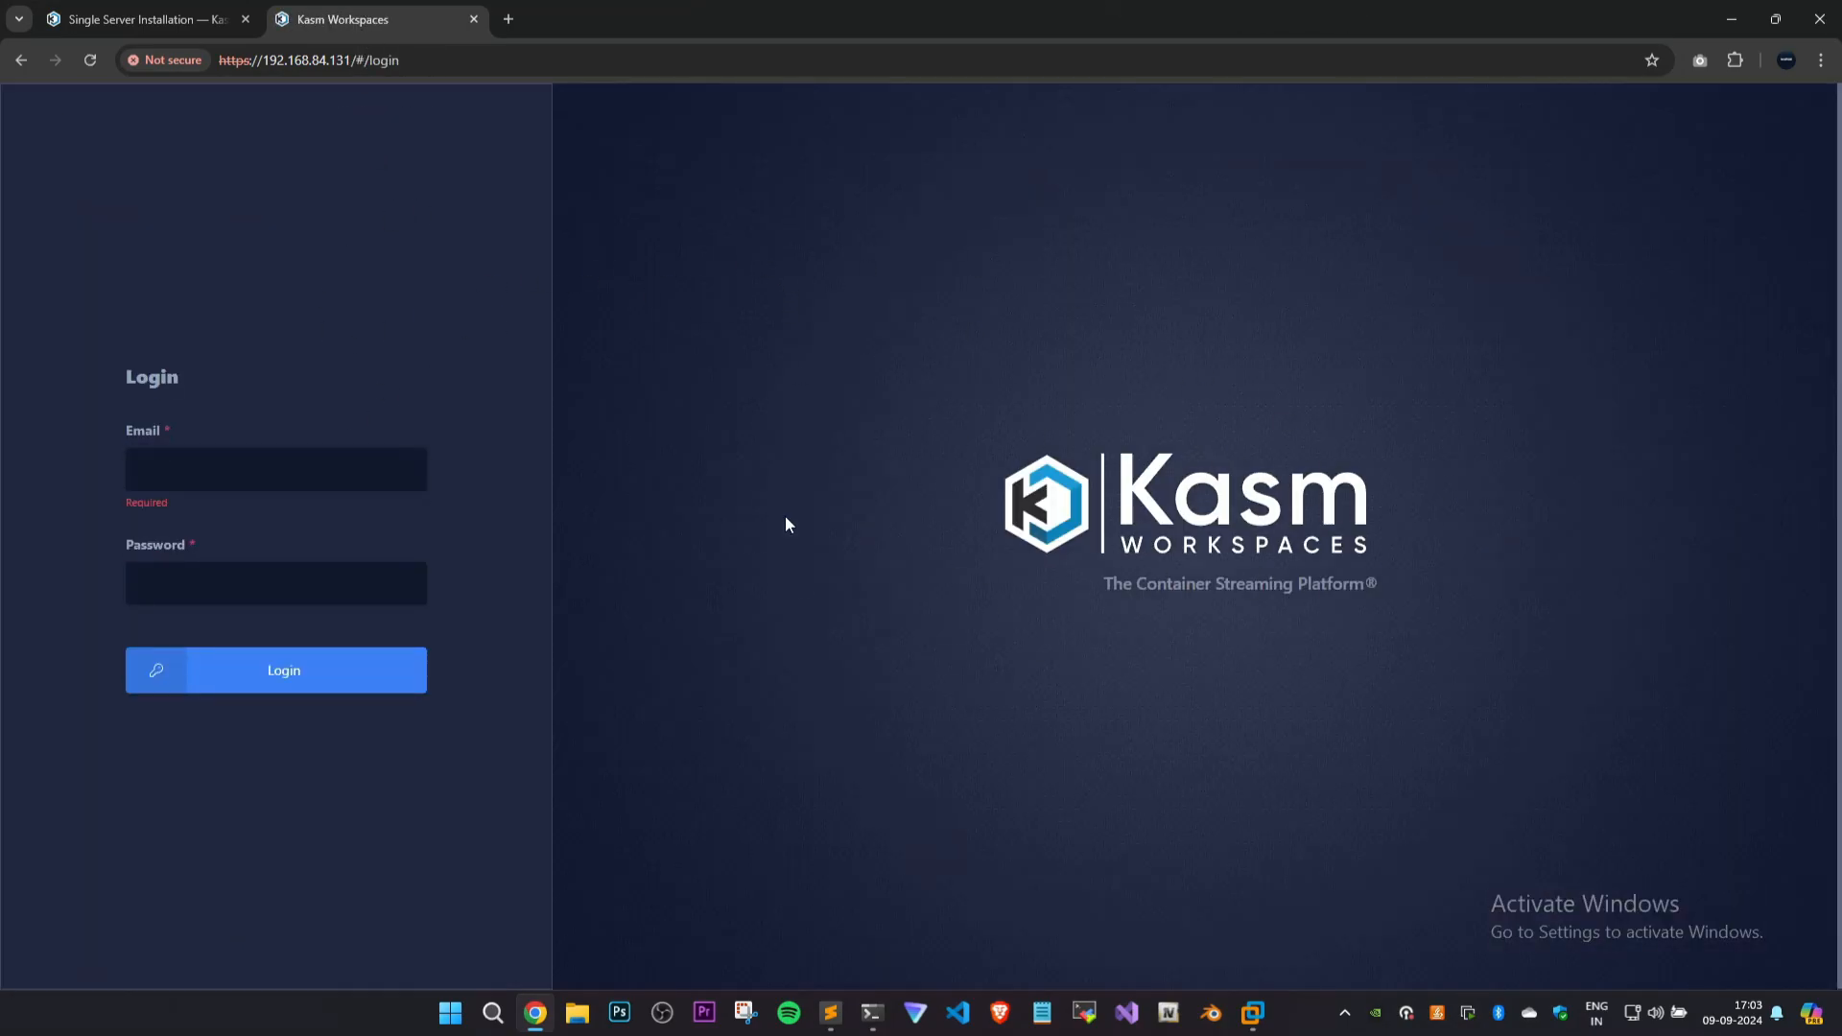
Log in to Kasm Workspaces with the admin e-mail and the account password copied from the notes.
left_click(279, 470)
left_click(285, 520)
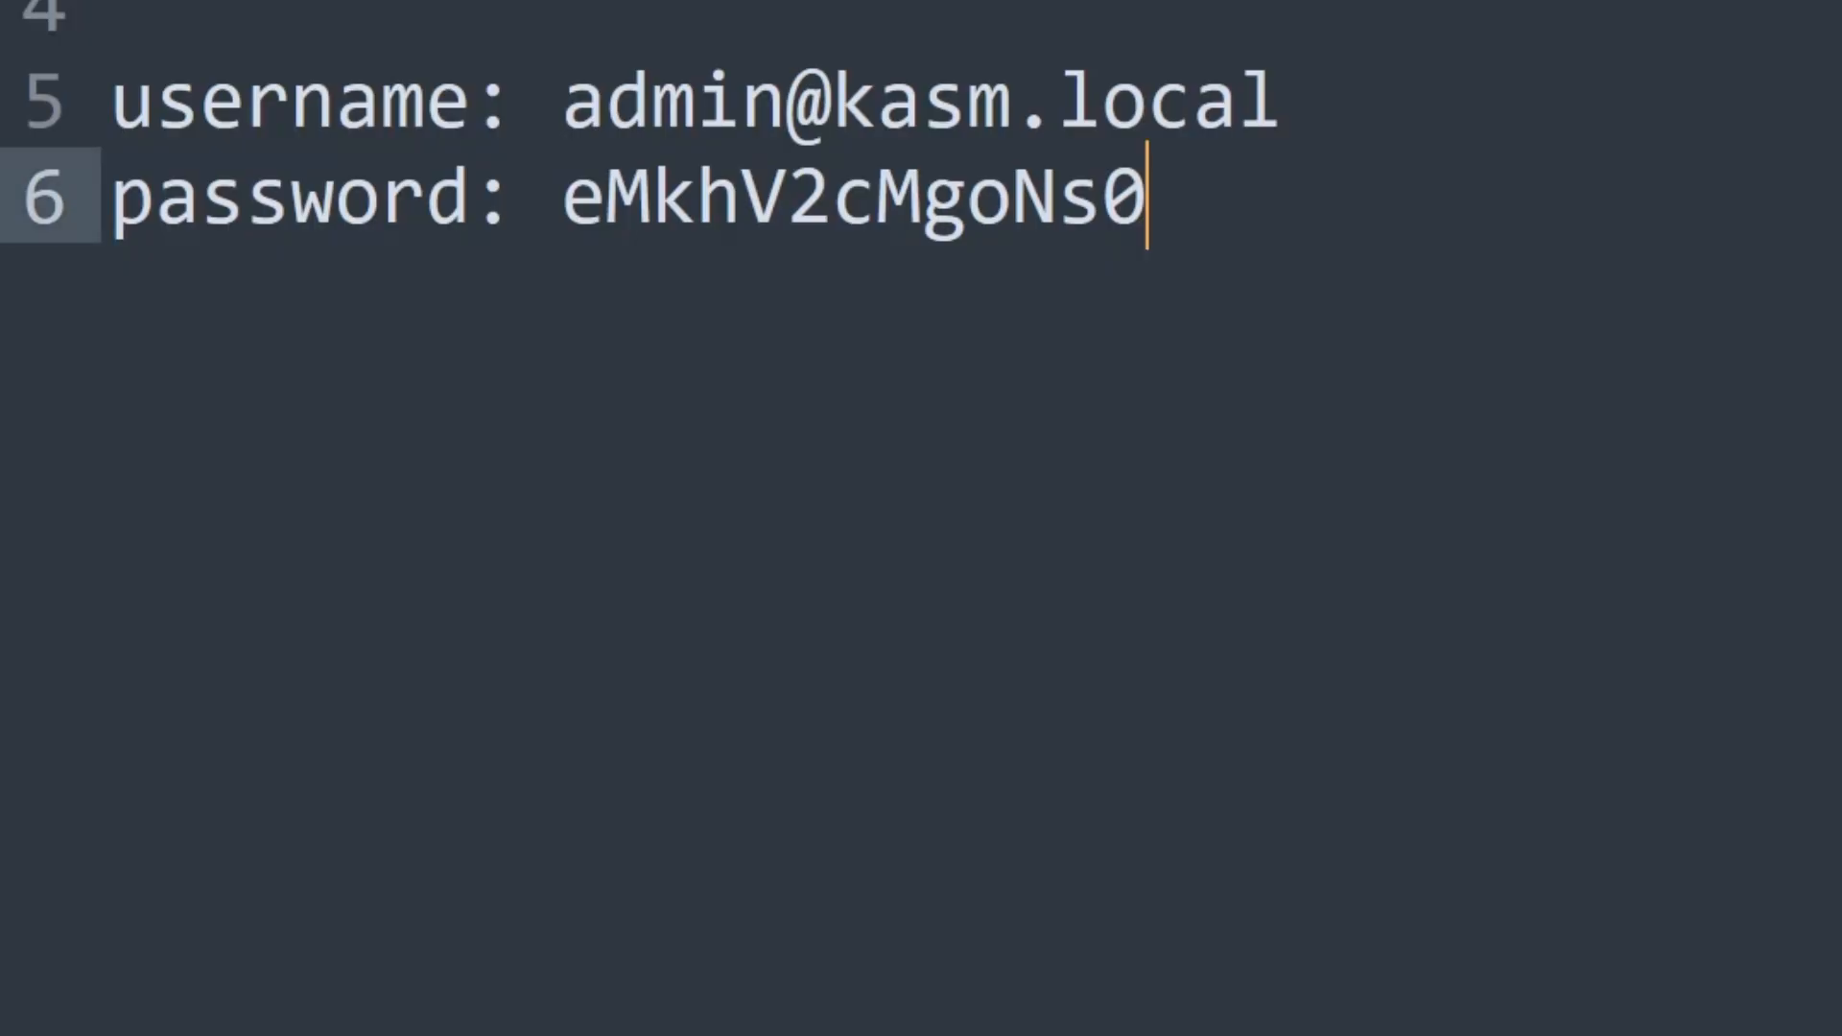
left_click_drag(1147, 197, 574, 228)
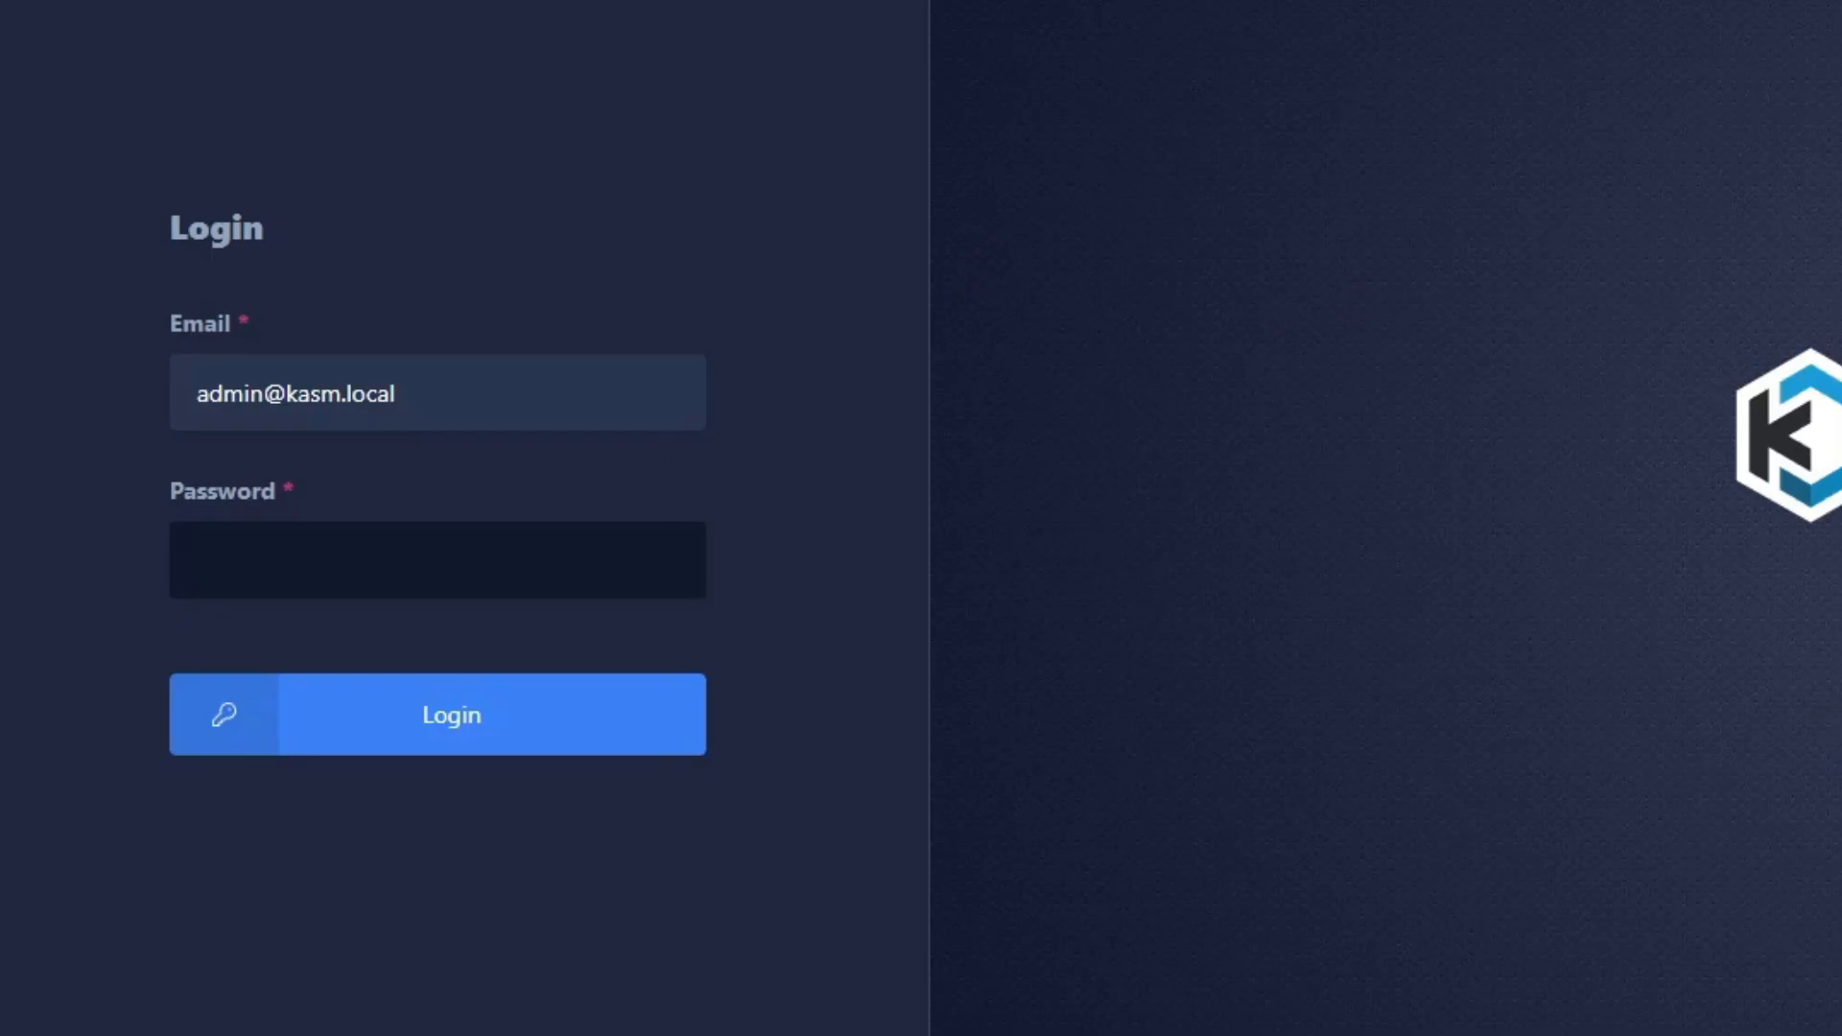
left_click(438, 560)
key("ctrl+v")
left_click(589, 706)
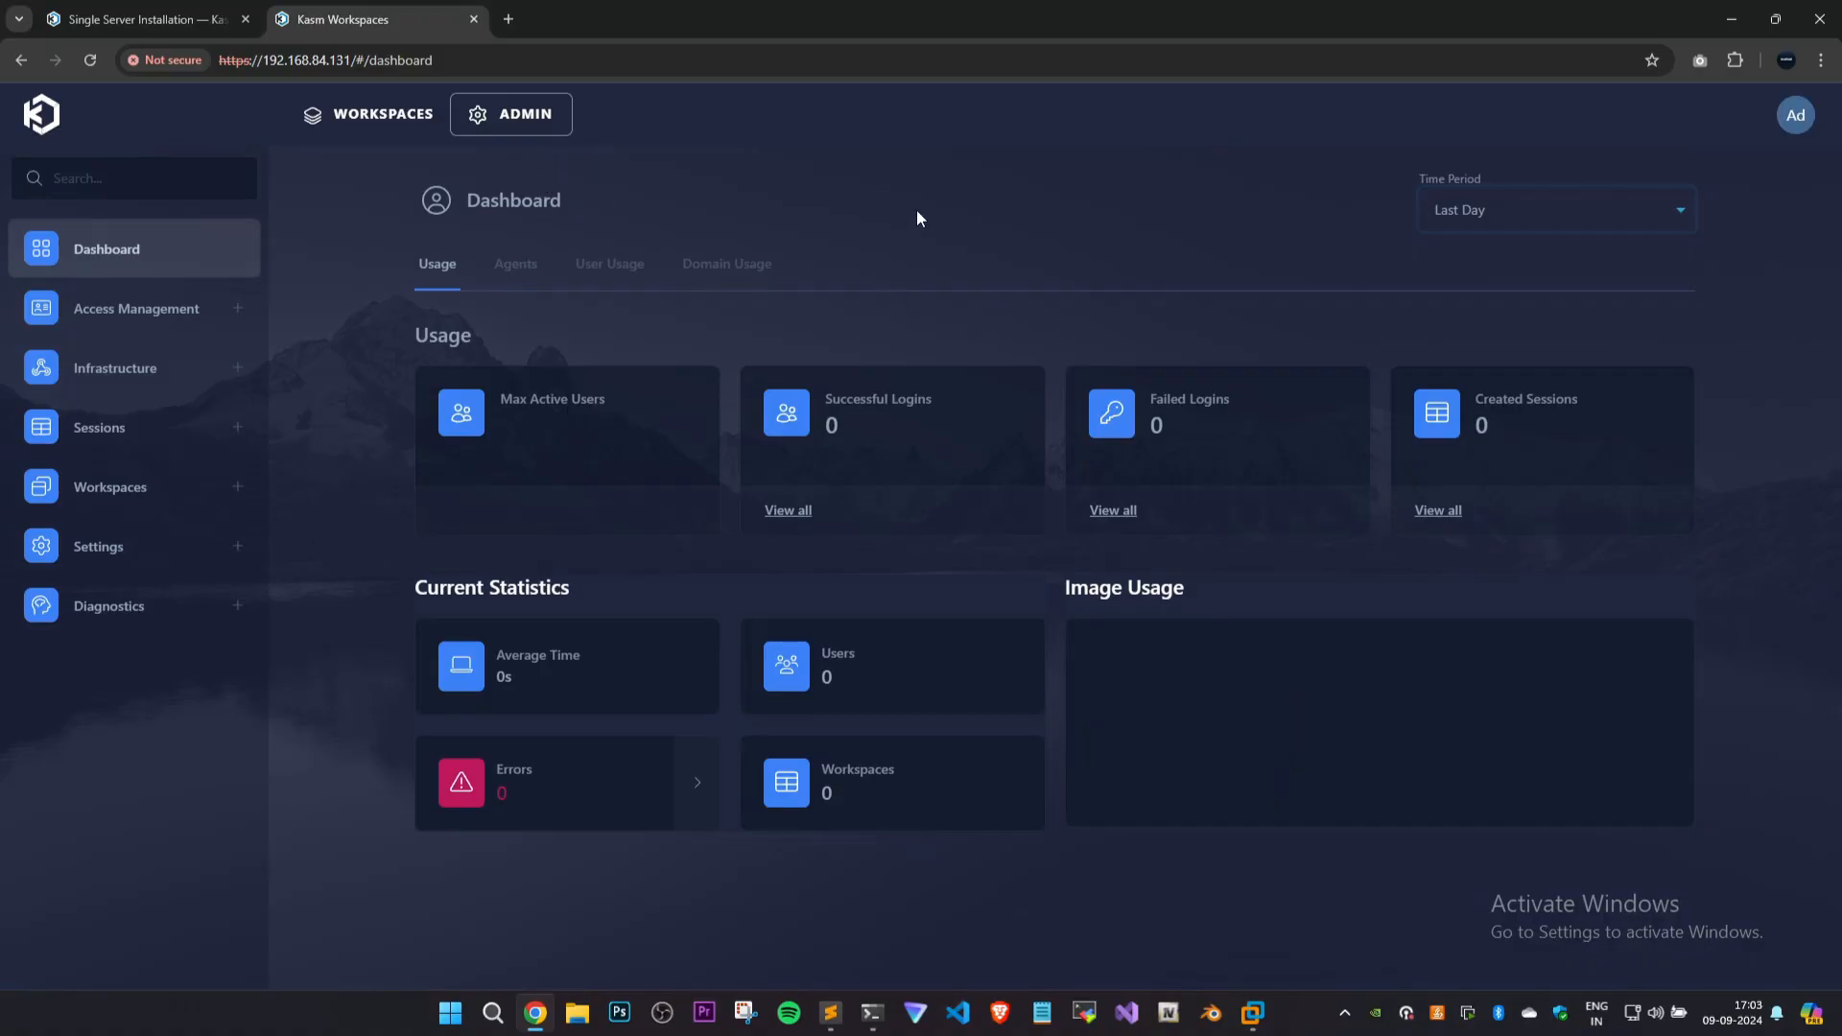
Dismiss the notice about no installed workspaces on the user dashboard and open the Workspace Registry in the admin area.
left_click(383, 119)
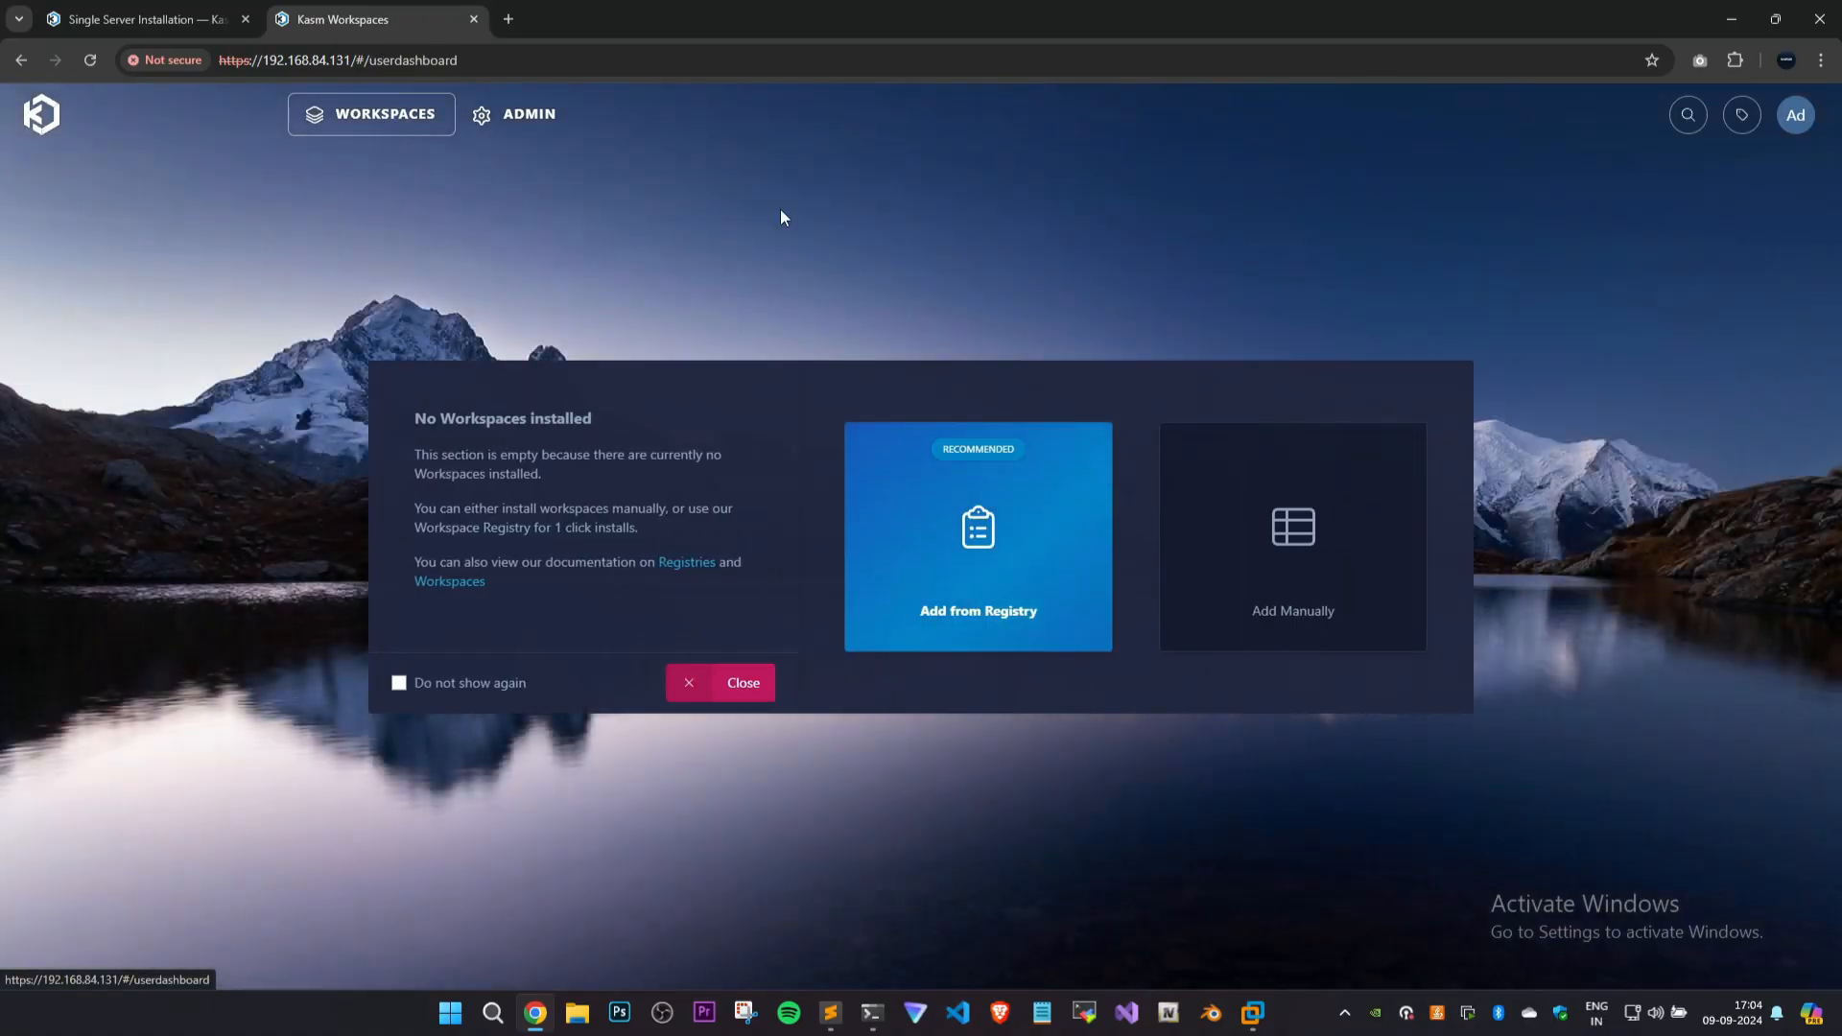
left_click(722, 685)
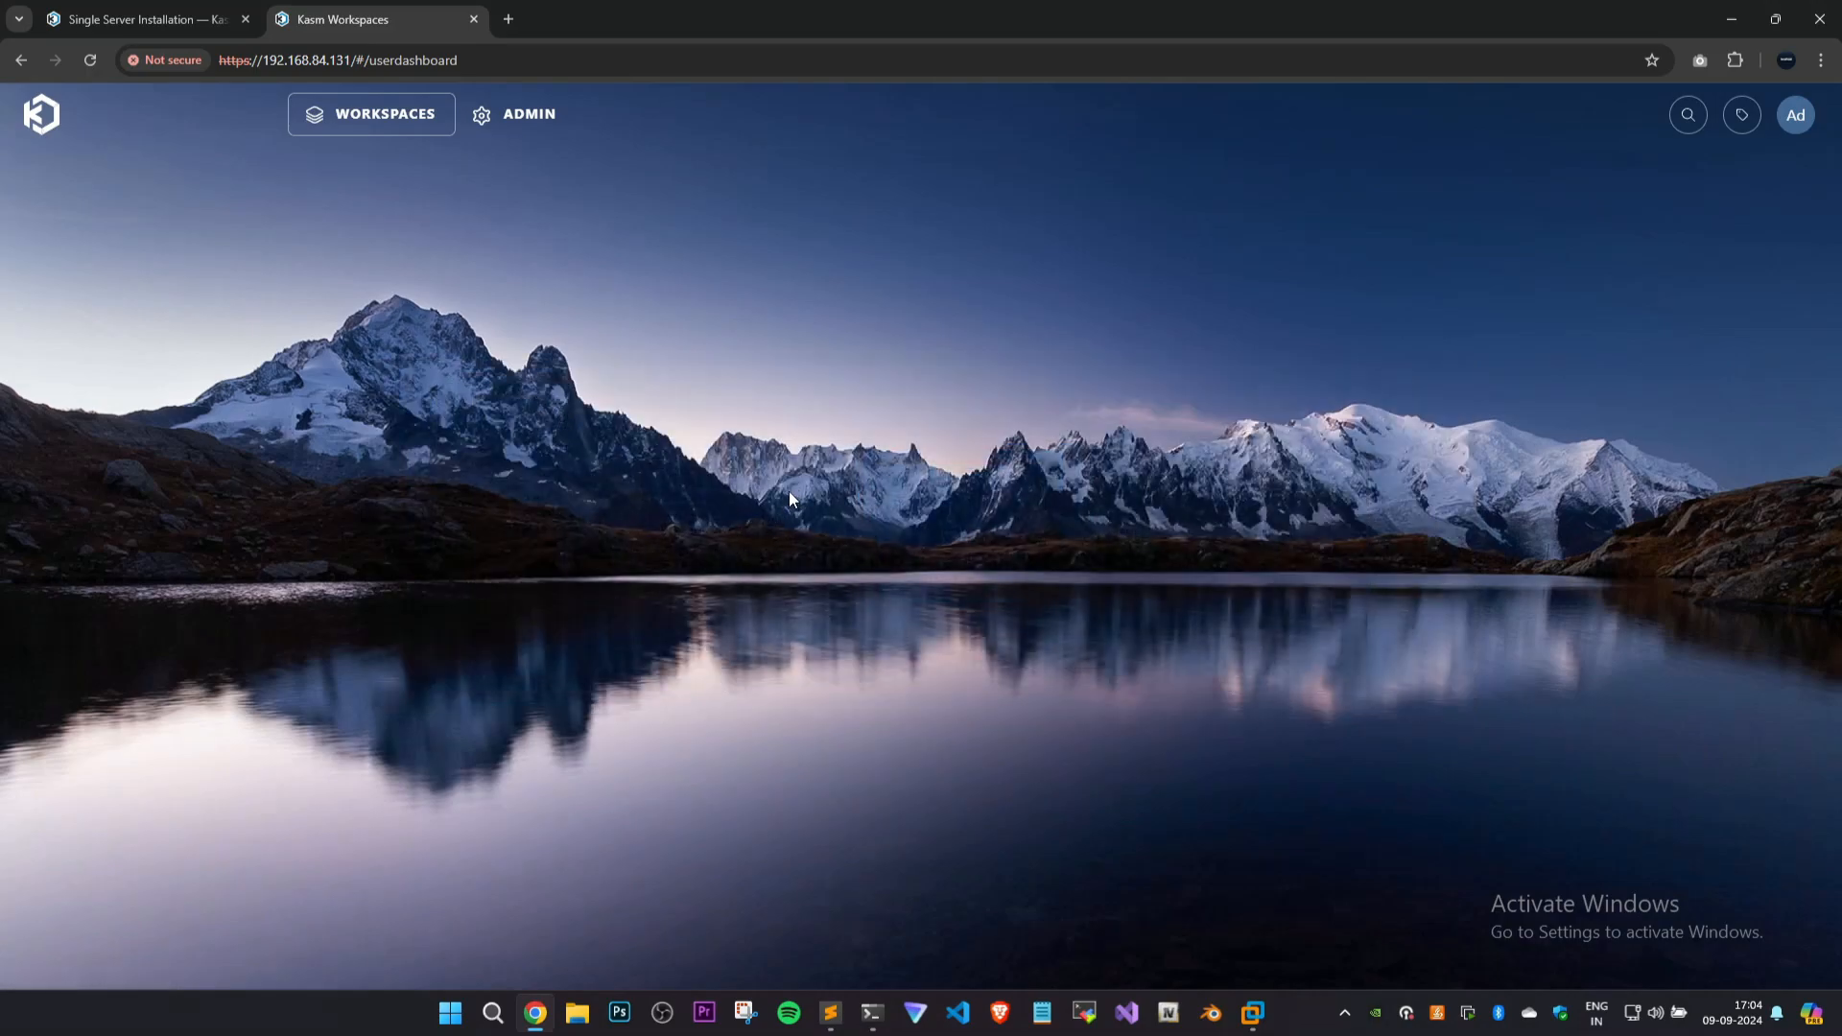
left_click(516, 131)
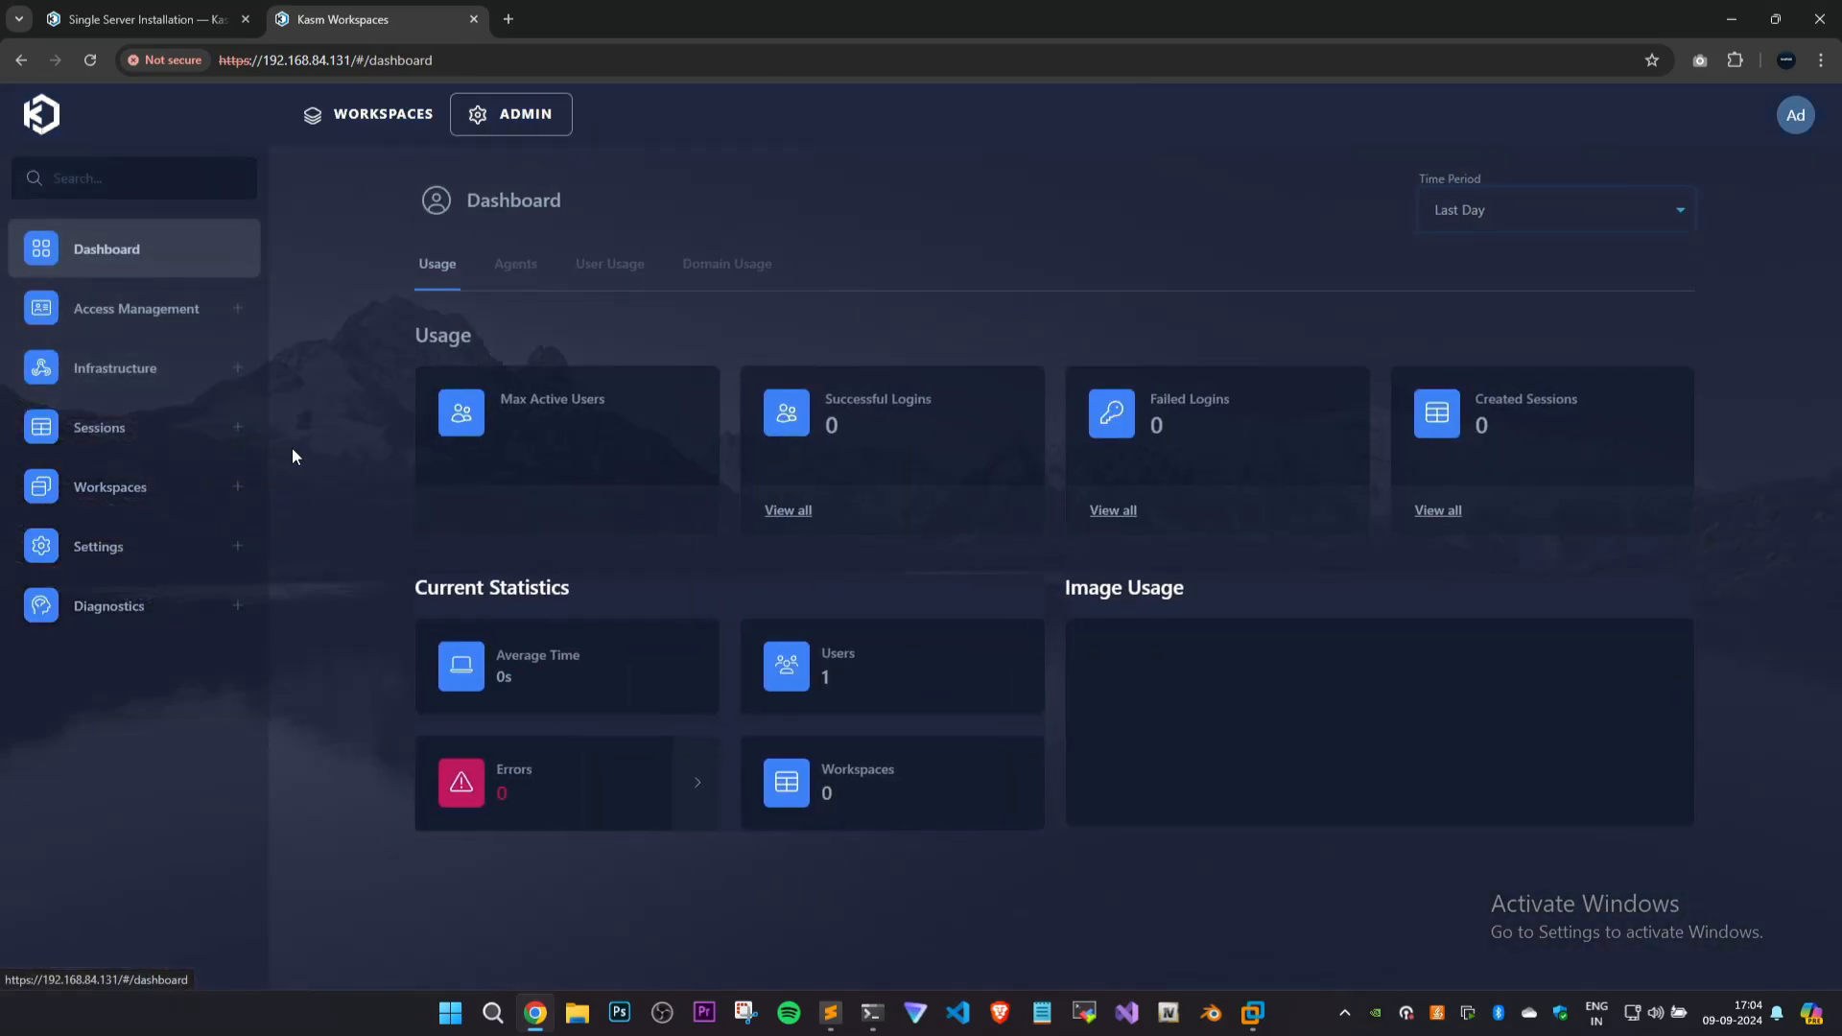
left_click(122, 512)
left_click(122, 543)
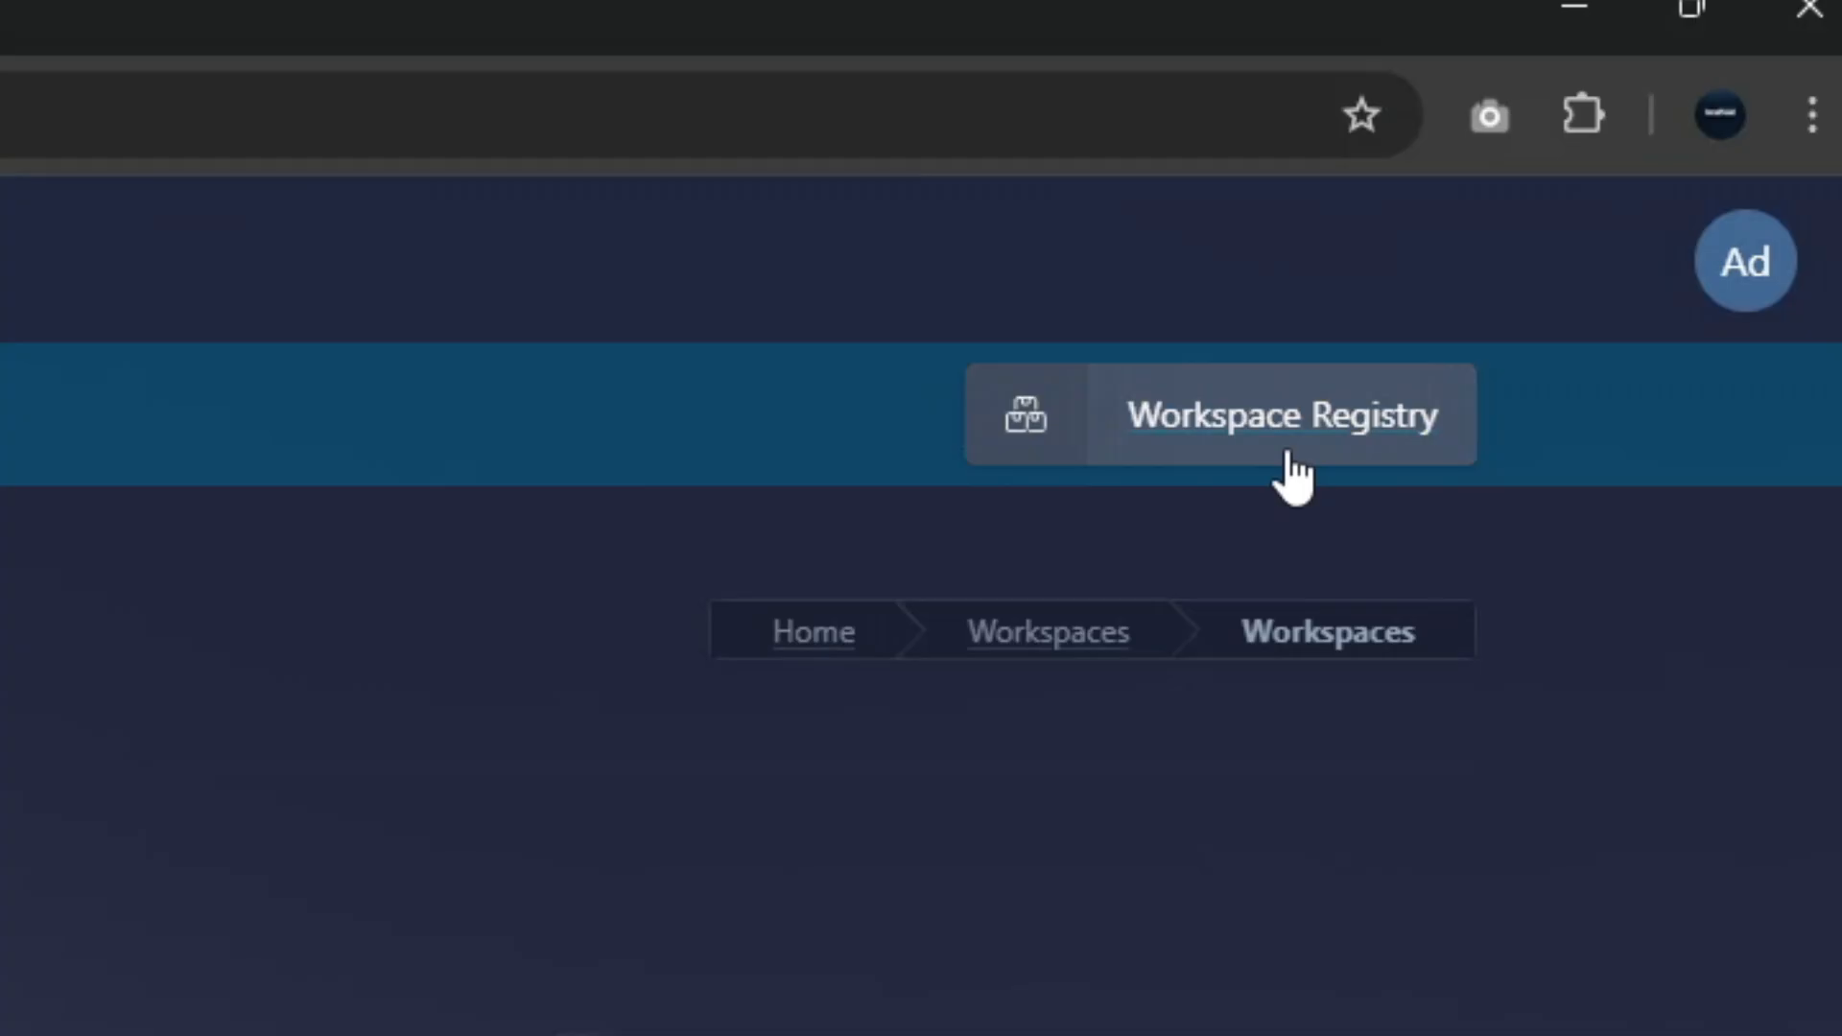
left_click(1287, 446)
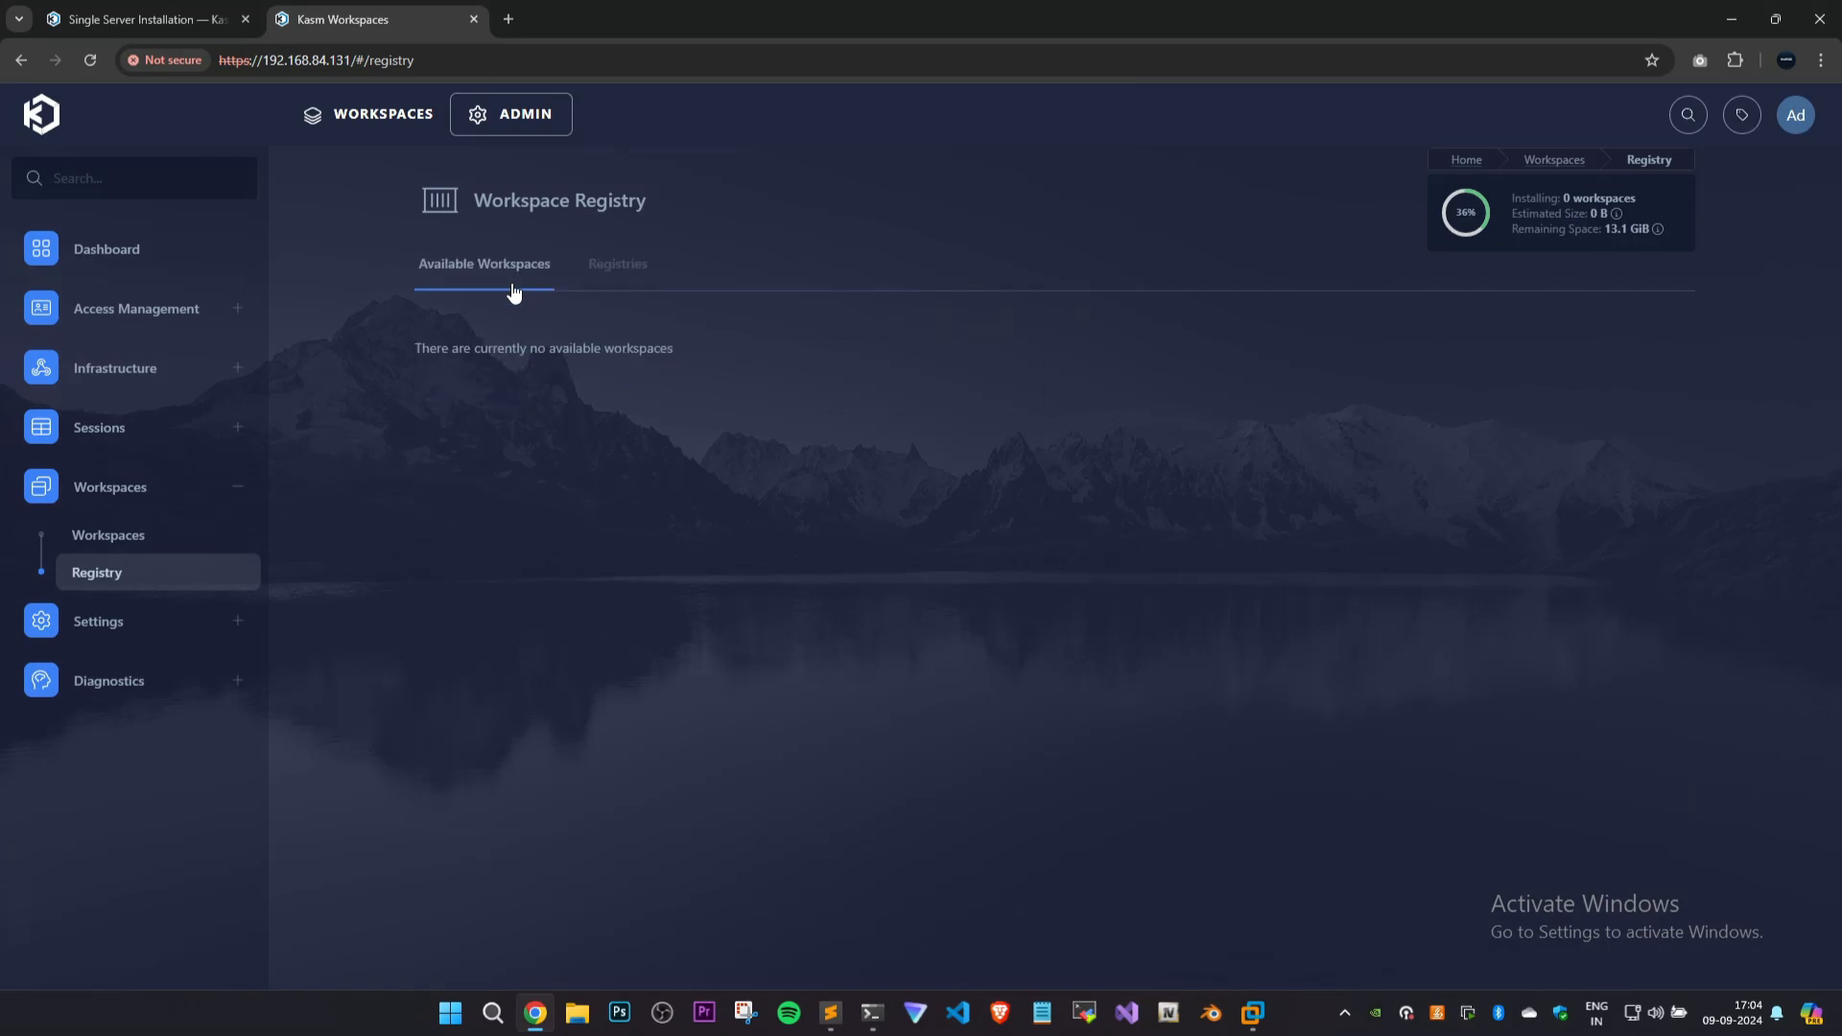
Look through the whole list of available workspaces in the Workspace Registry.
scroll(355, 317, "down", 1)
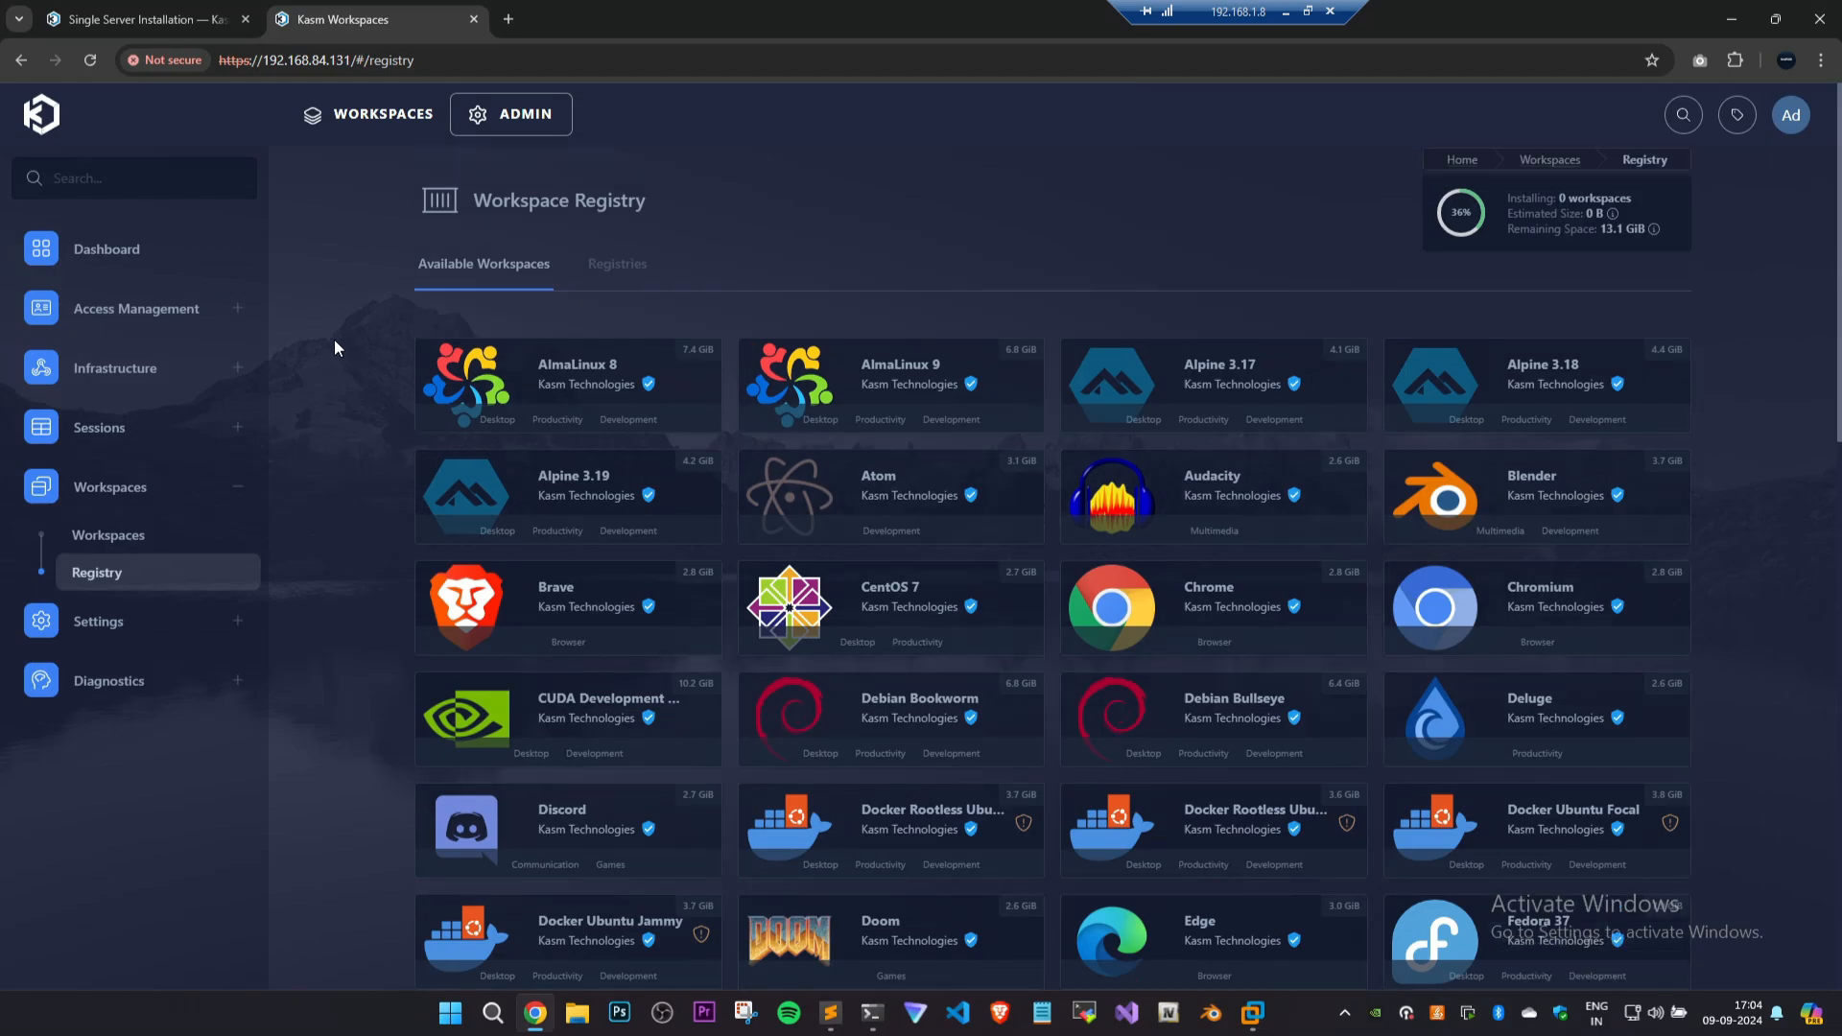
scroll(331, 375, "down", 4)
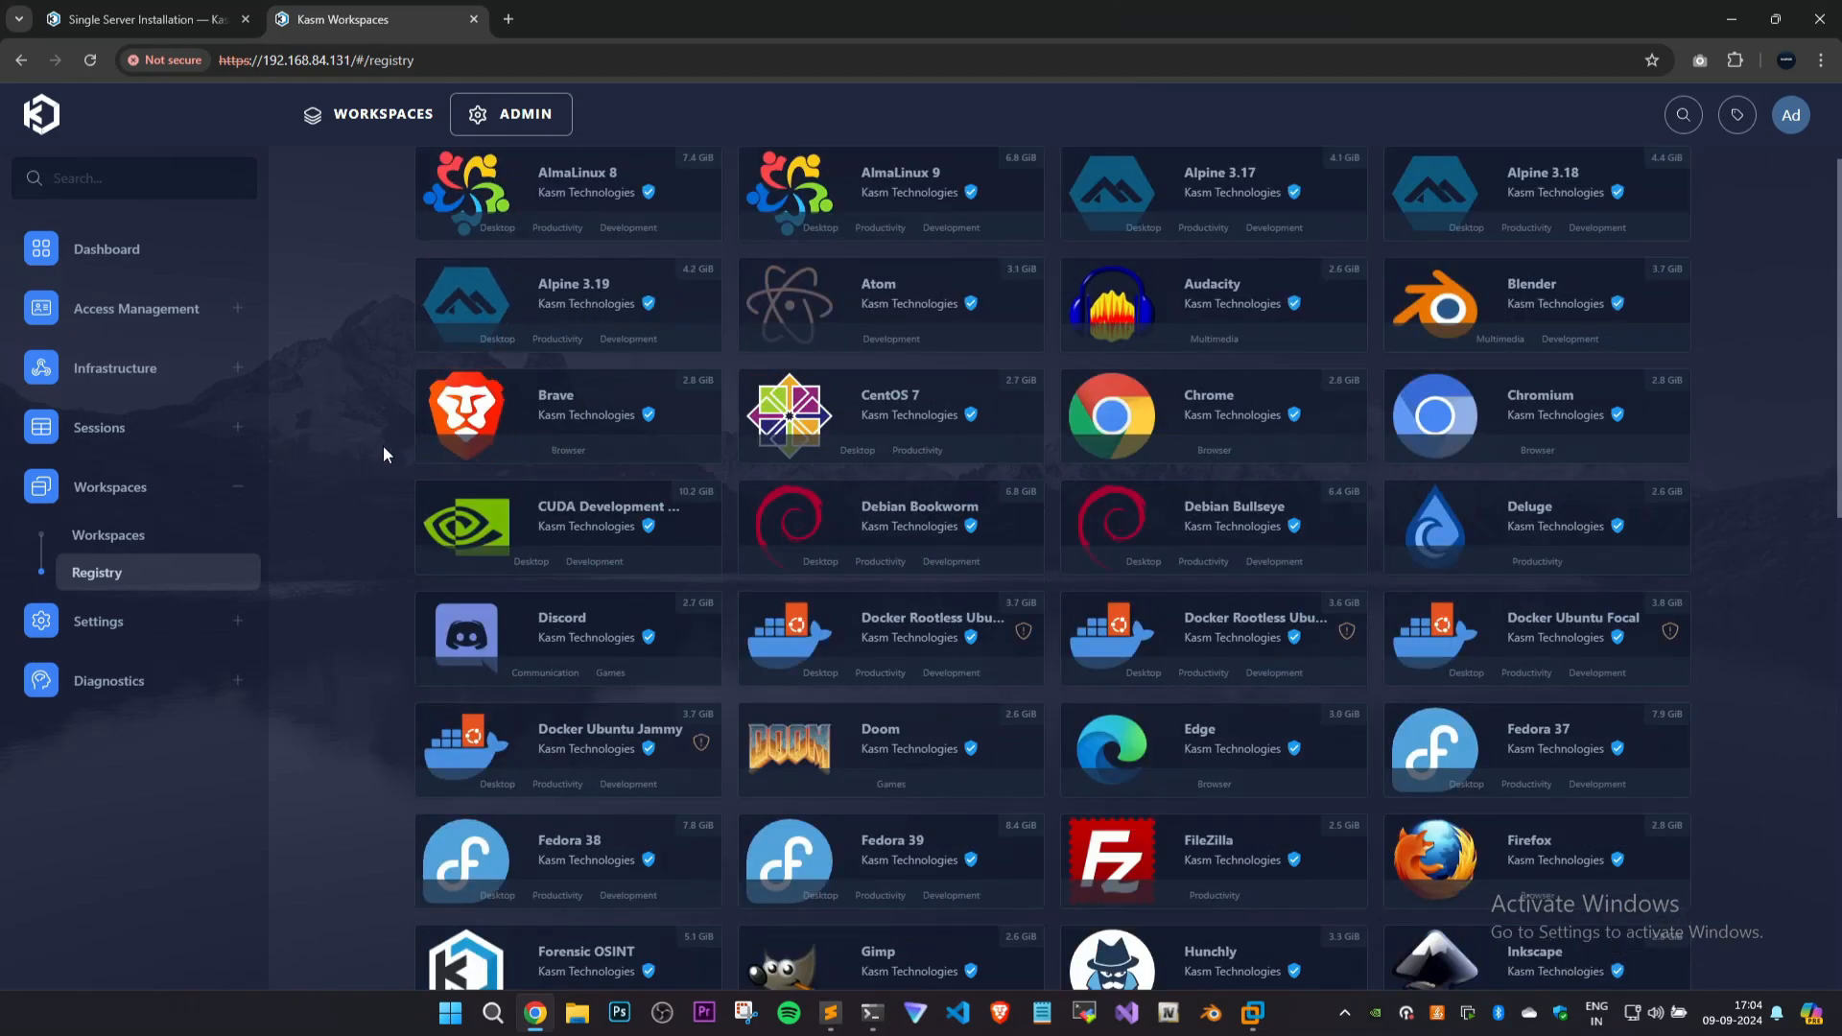
scroll(576, 451, "down", 2)
scroll(583, 460, "down", 3)
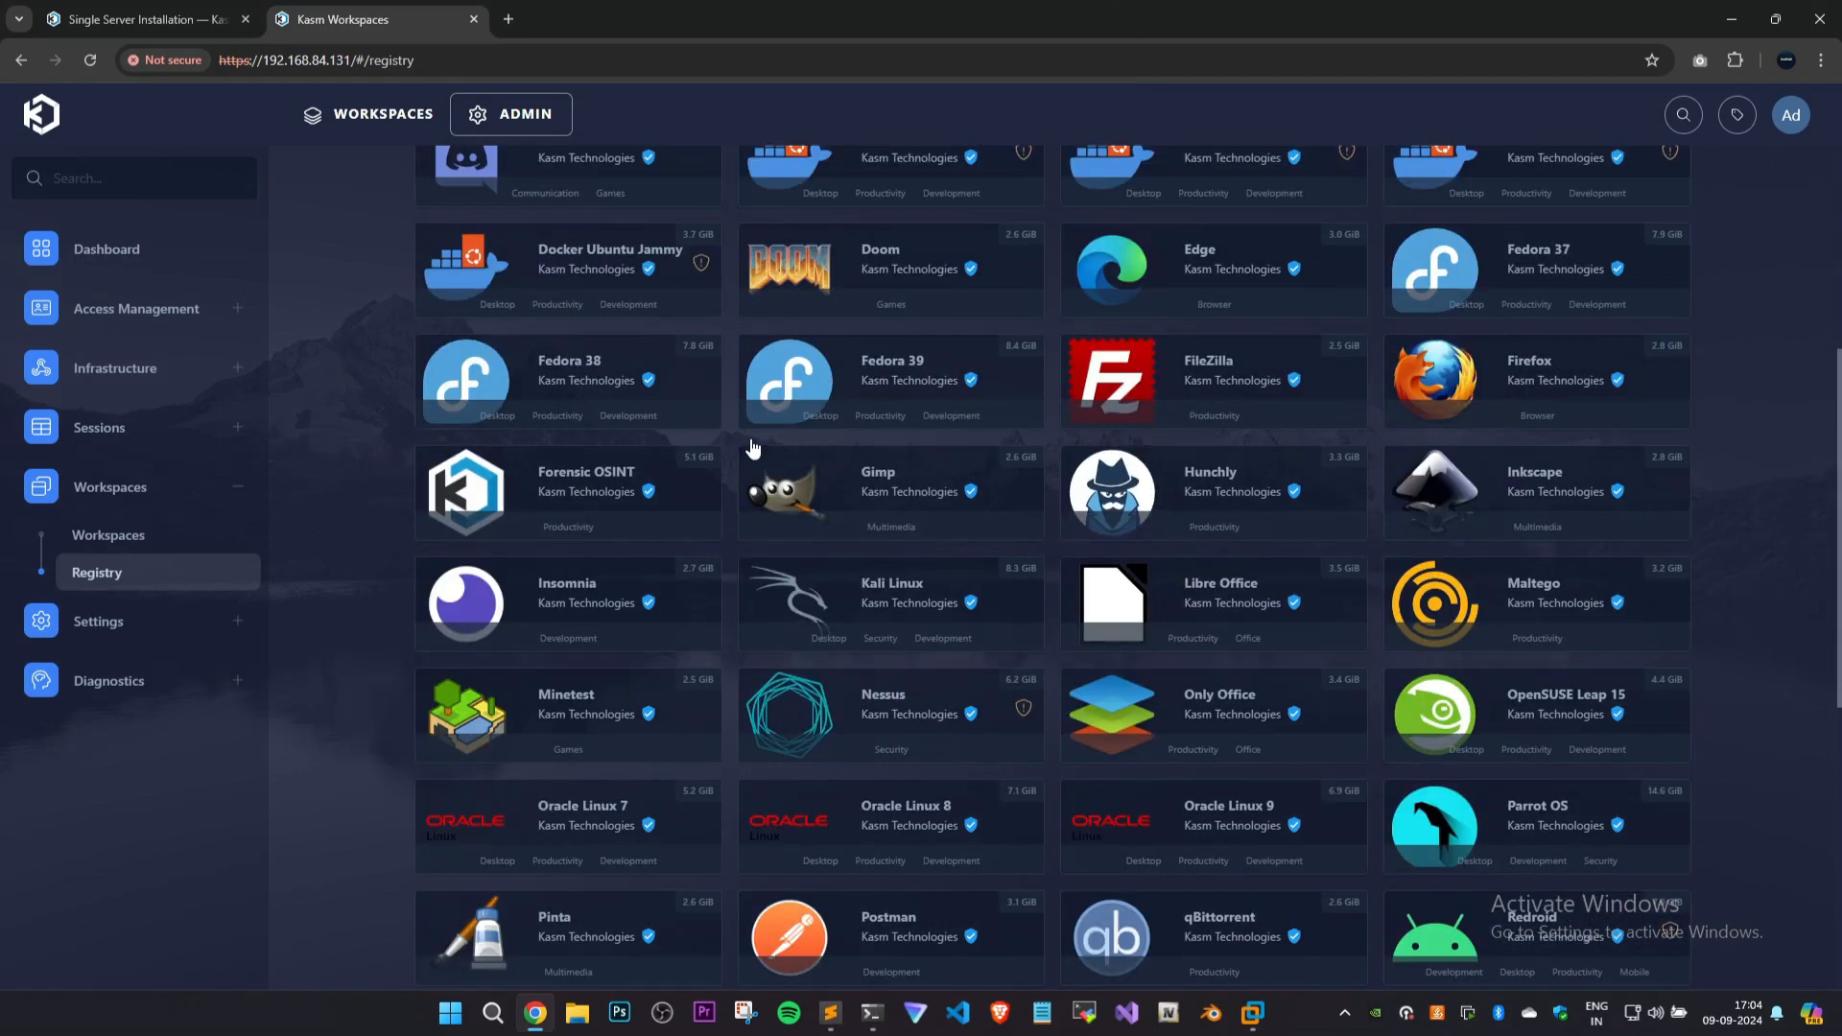
scroll(902, 509, "down", 4)
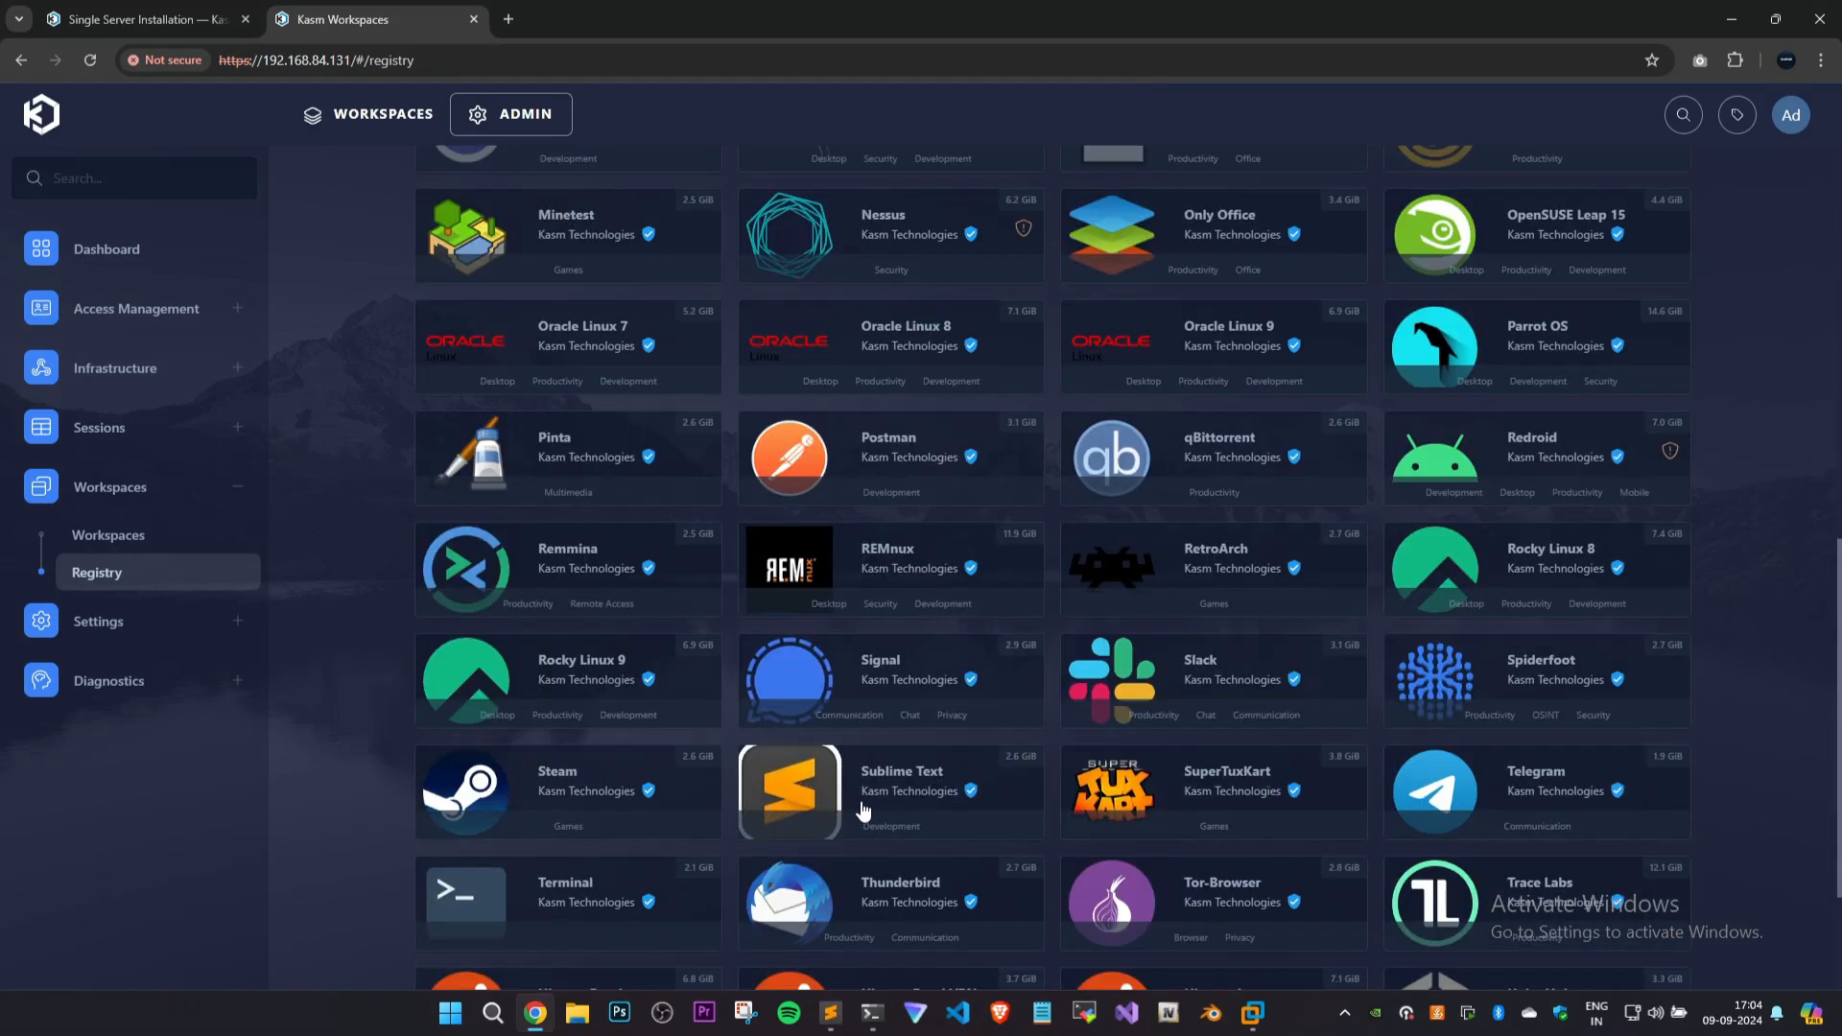
scroll(868, 782, "down", 3)
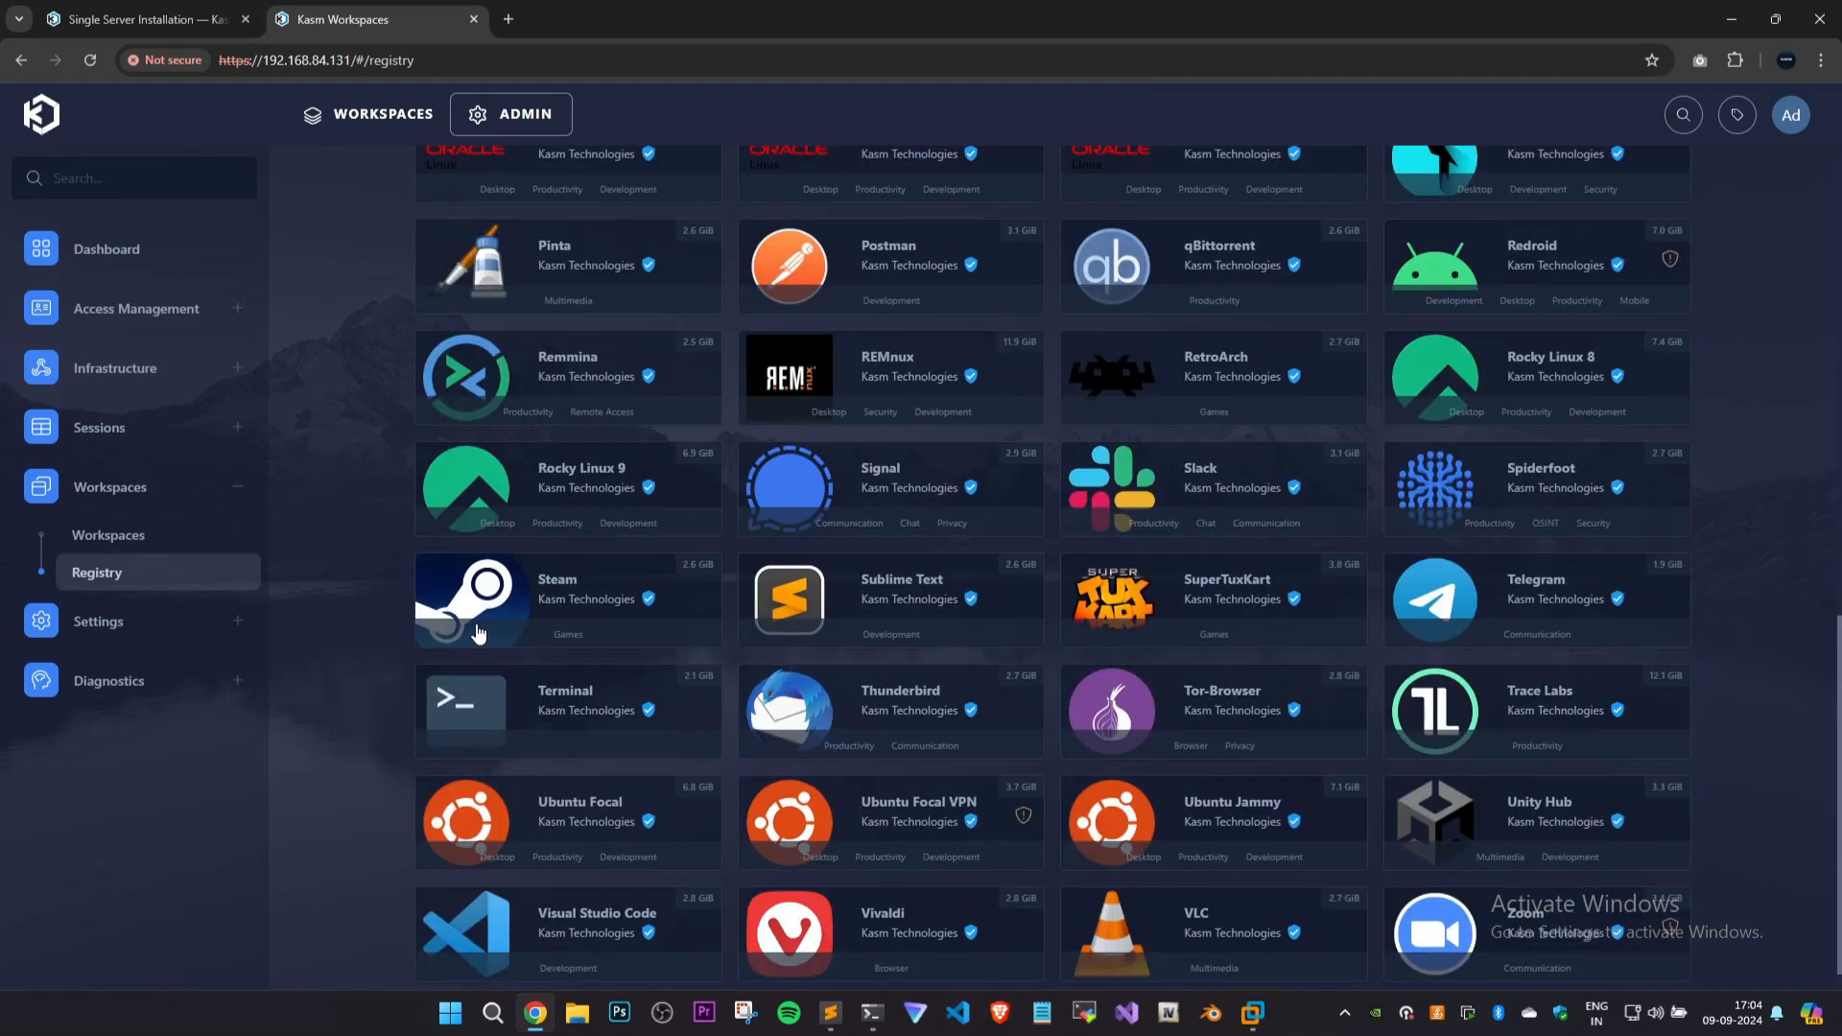
scroll(357, 625, "down", 1)
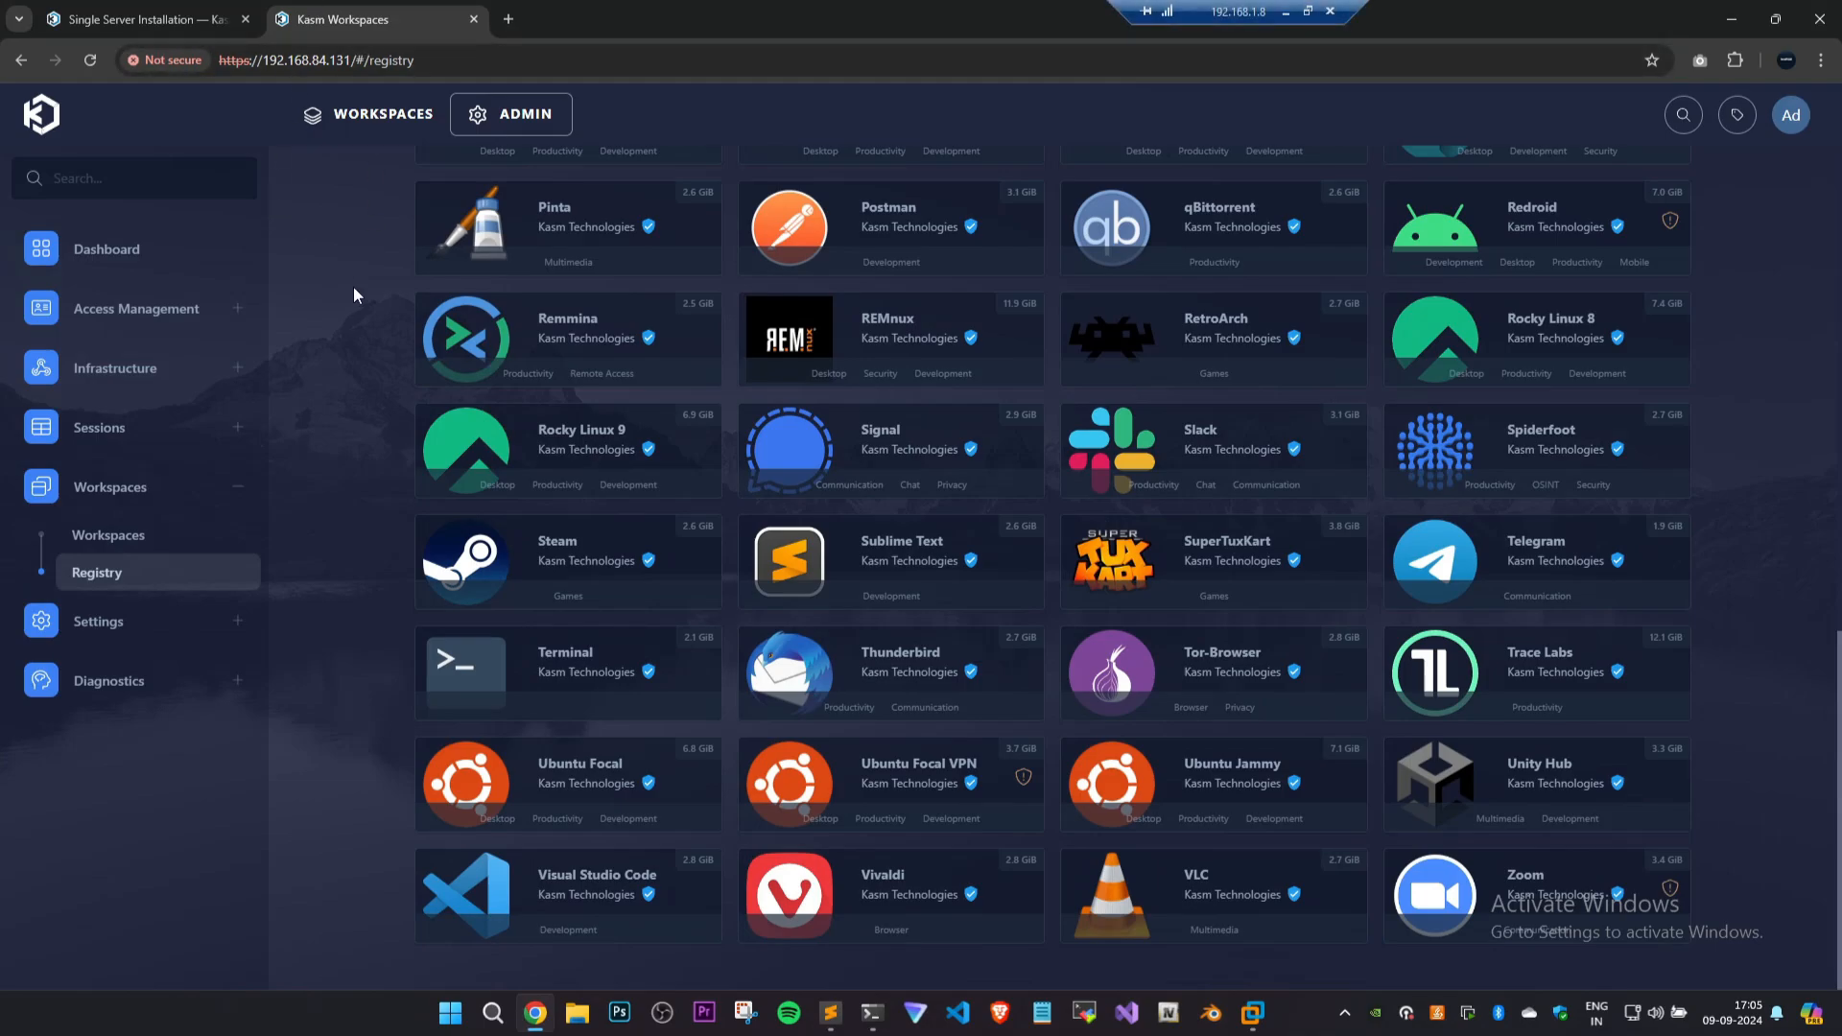
Find Kali Linux in the Workspace Registry and install it.
scroll(354, 294, "up", 3)
scroll(354, 295, "up", 2)
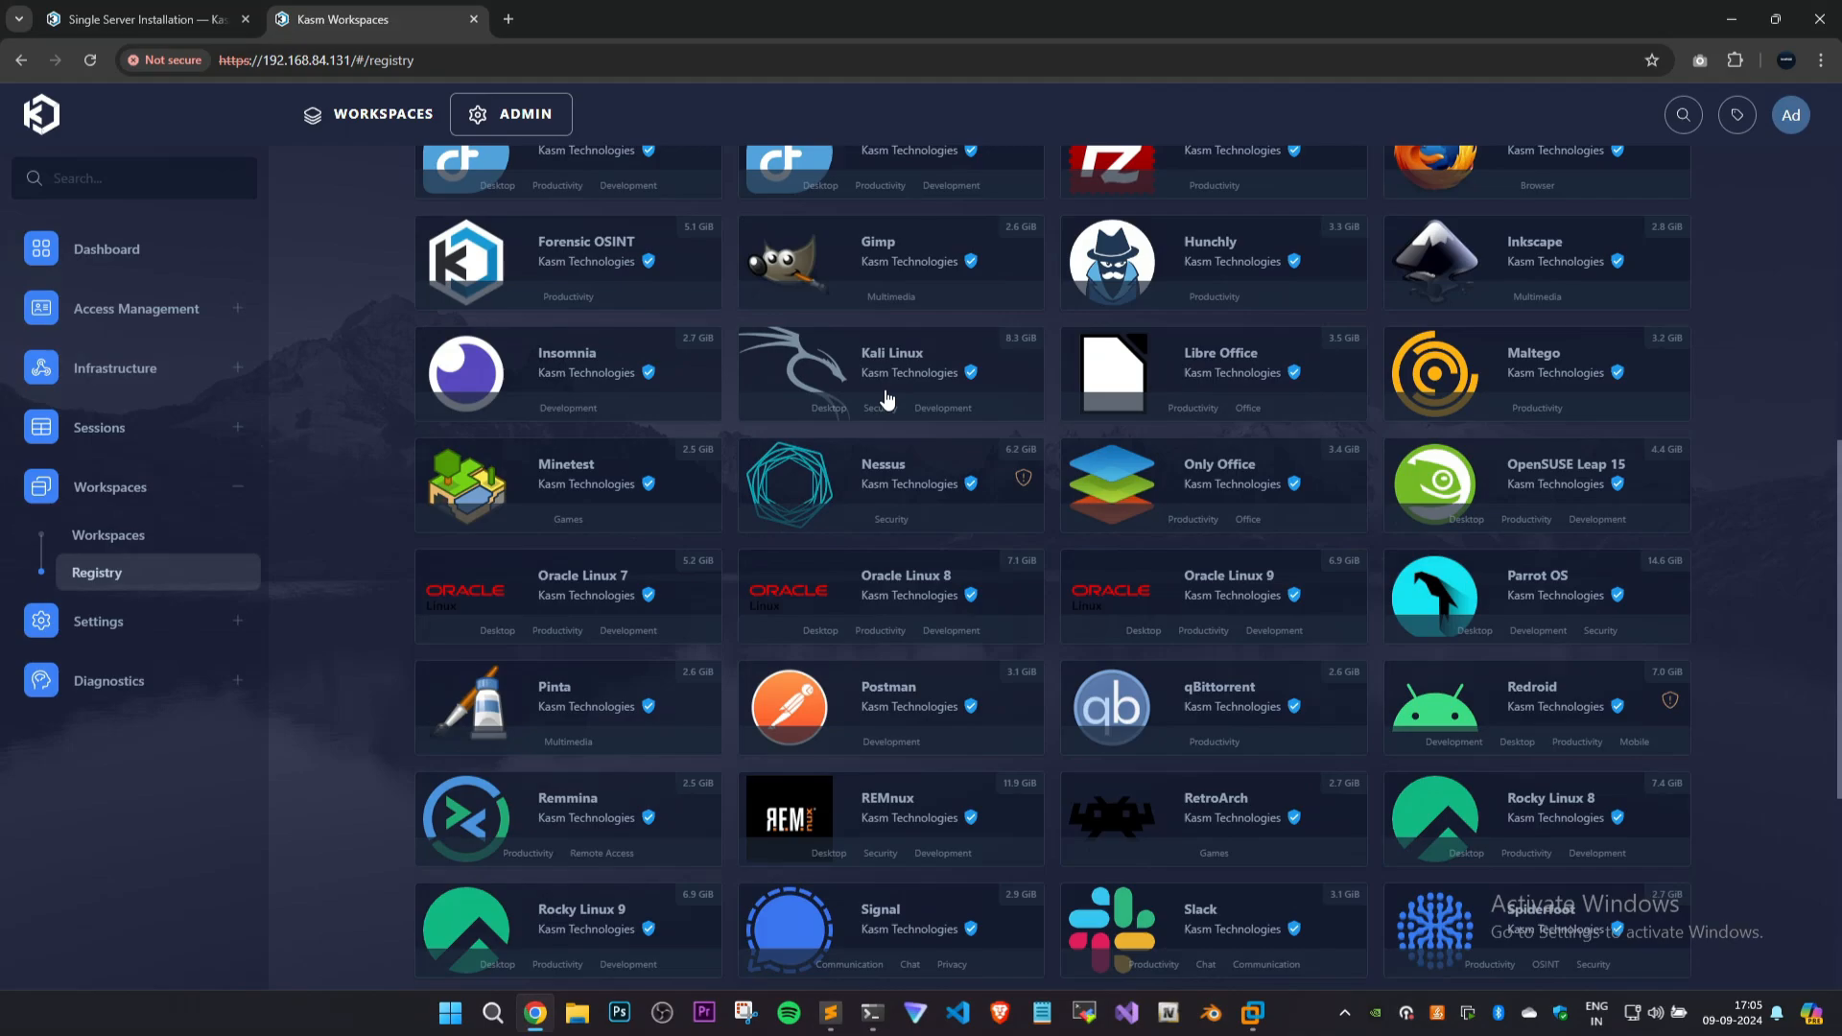
mouse_move(887, 399)
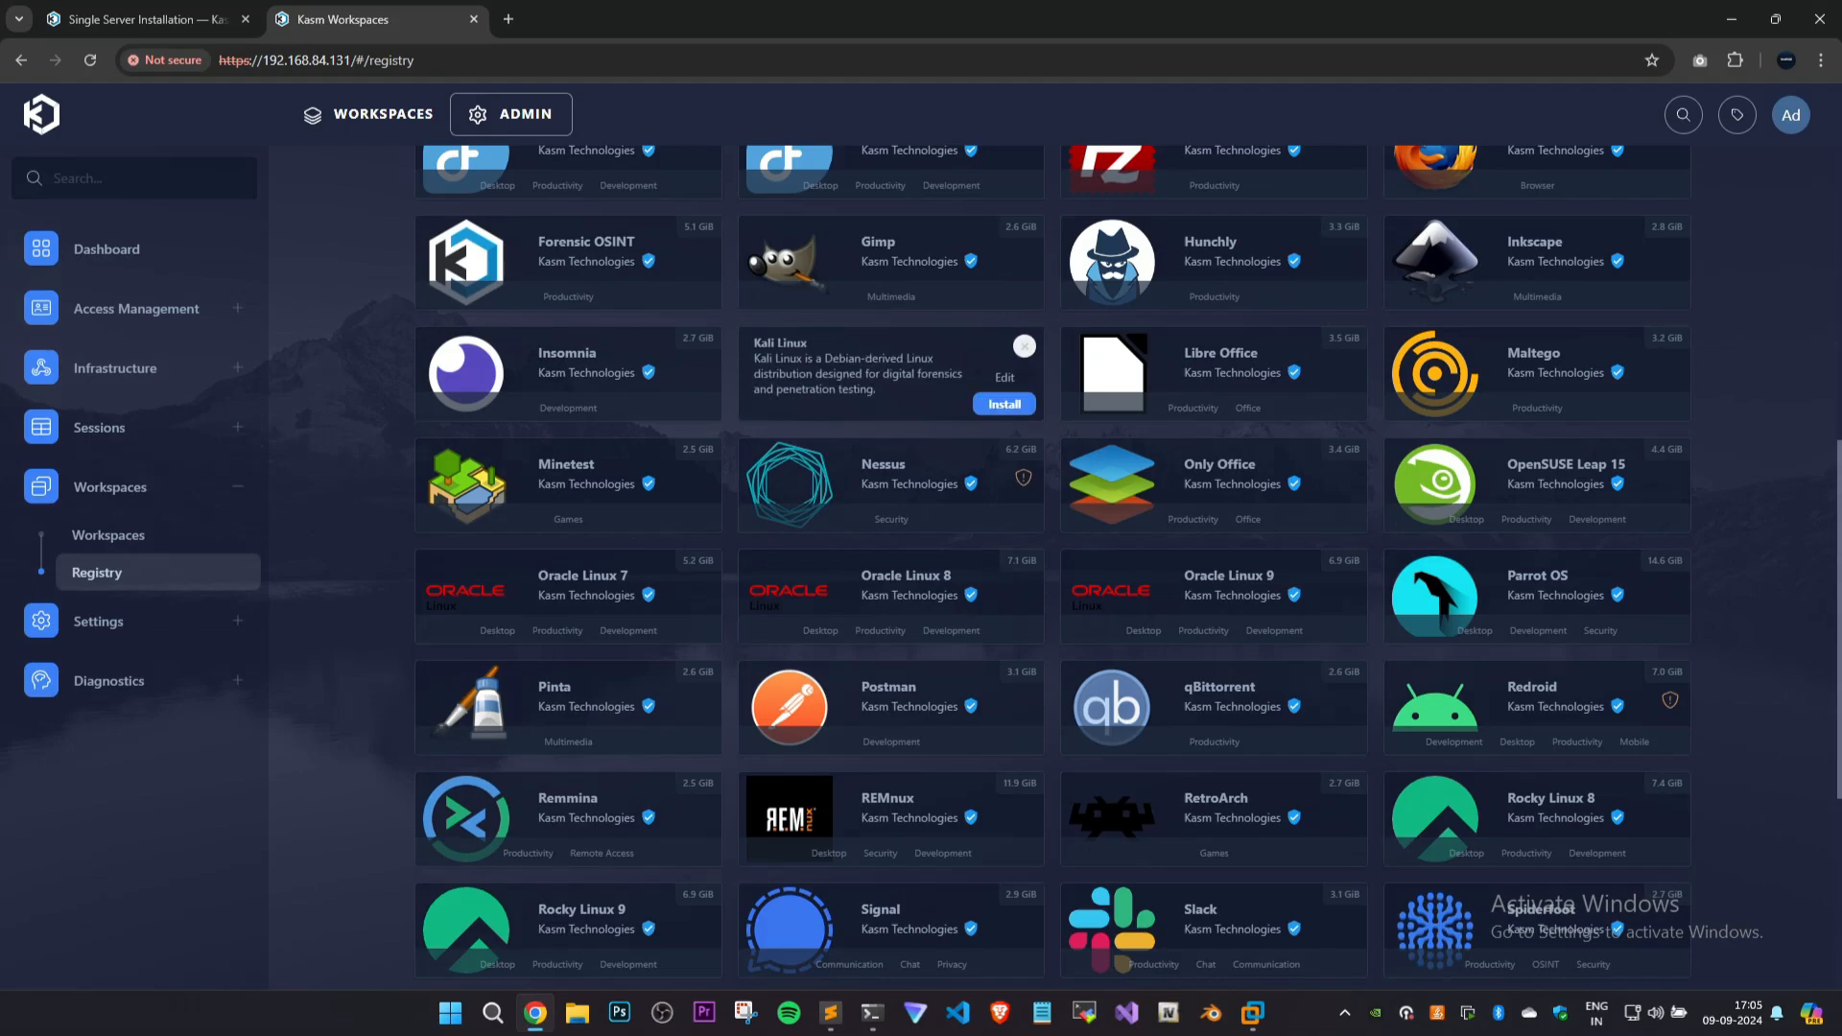
left_click(1019, 410)
Go to the user's workspaces and try to launch a Kali Linux session in the current tab.
left_click(383, 113)
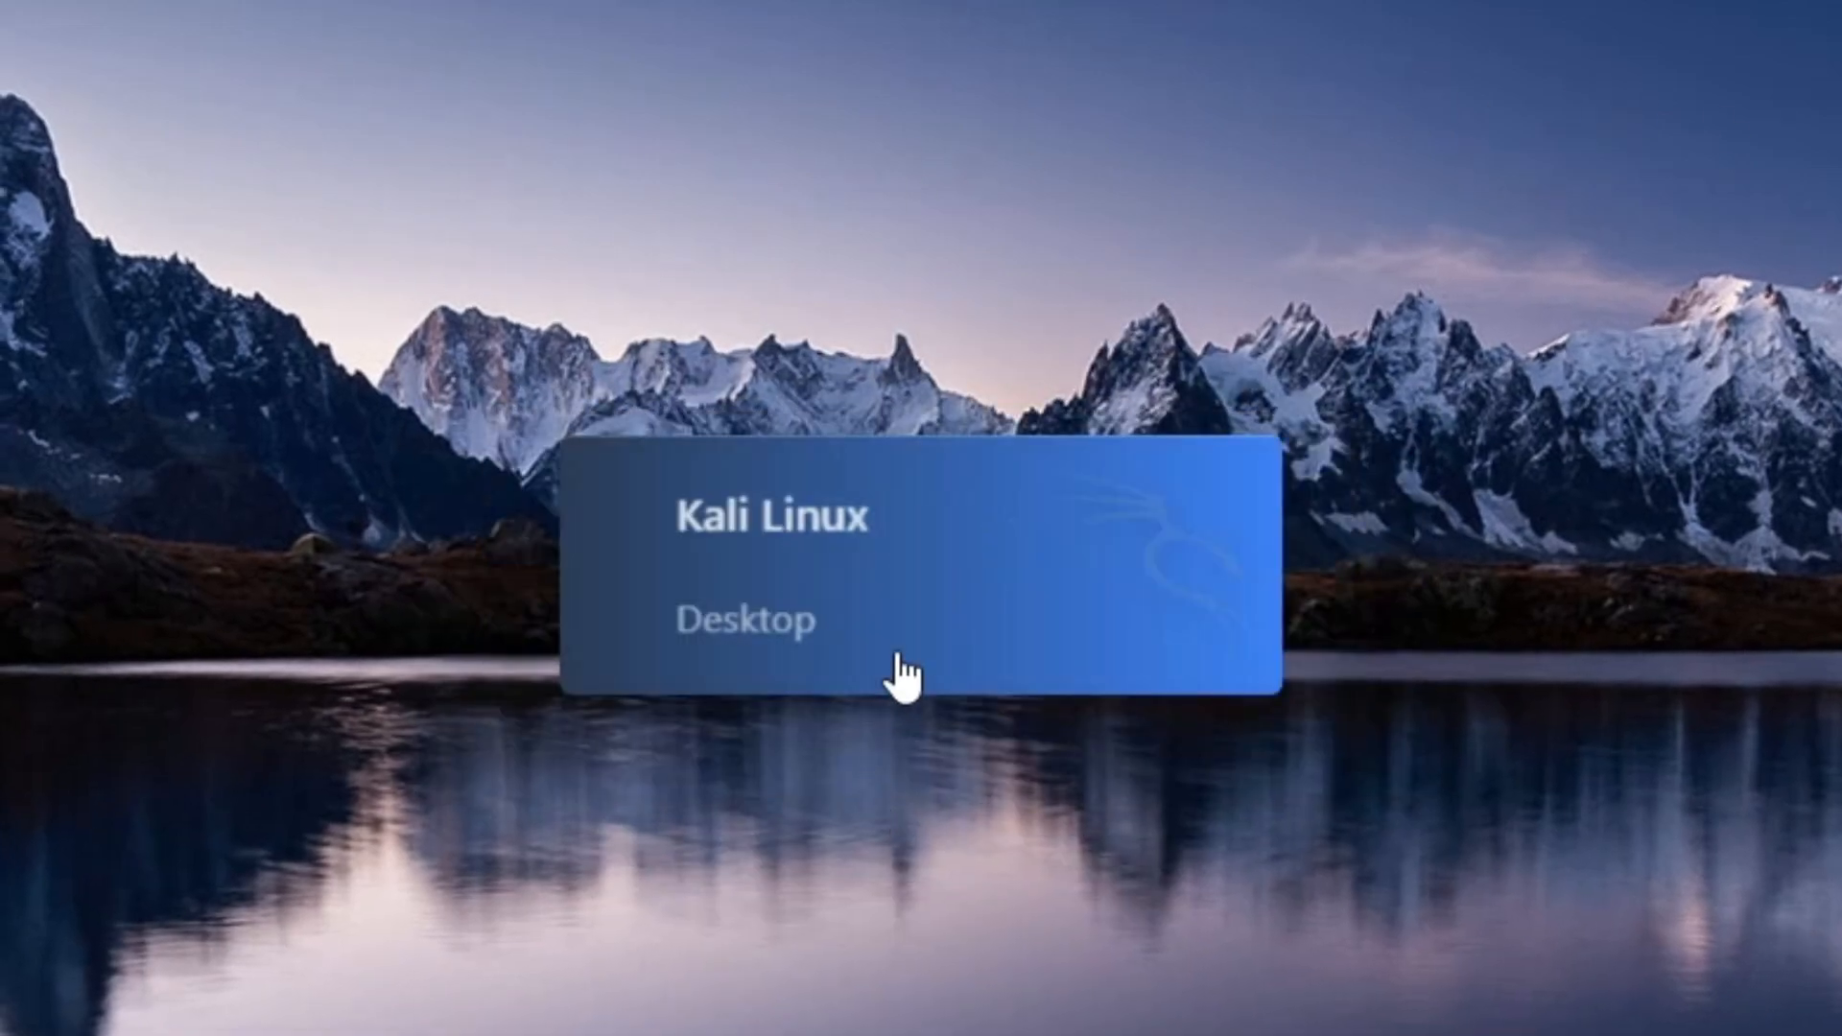
left_click(937, 604)
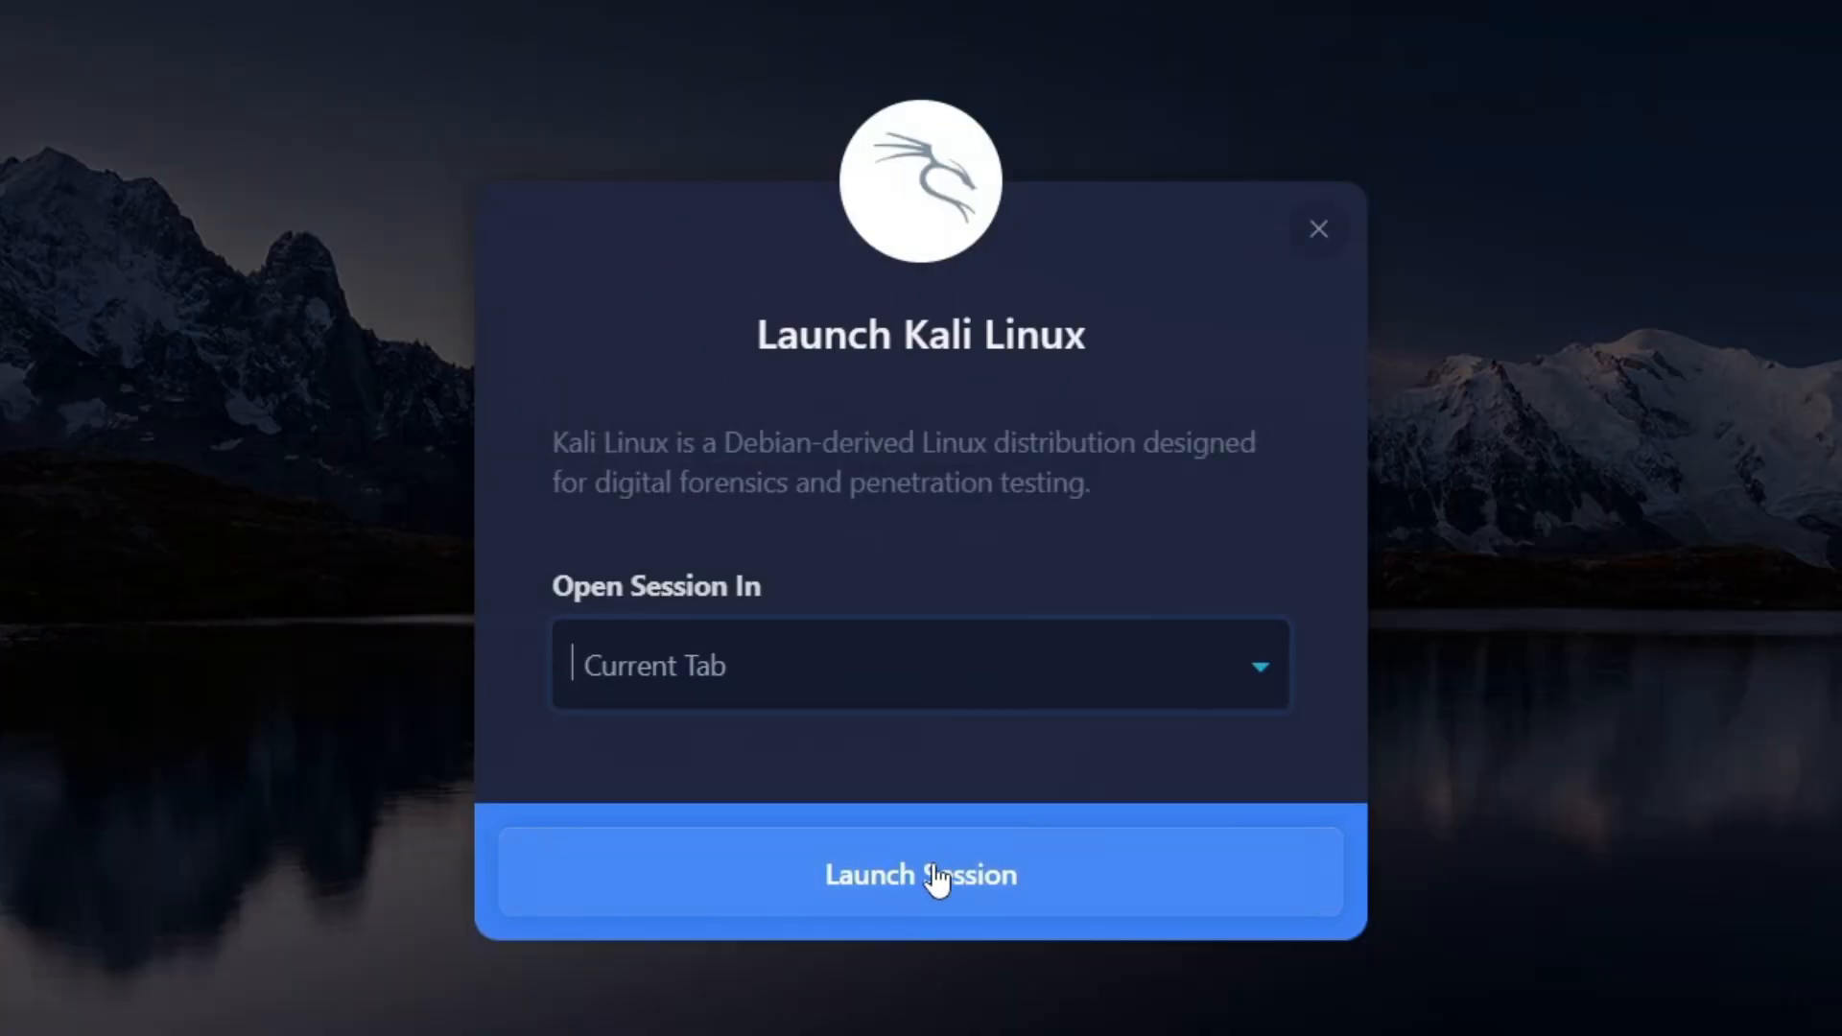
left_click(938, 878)
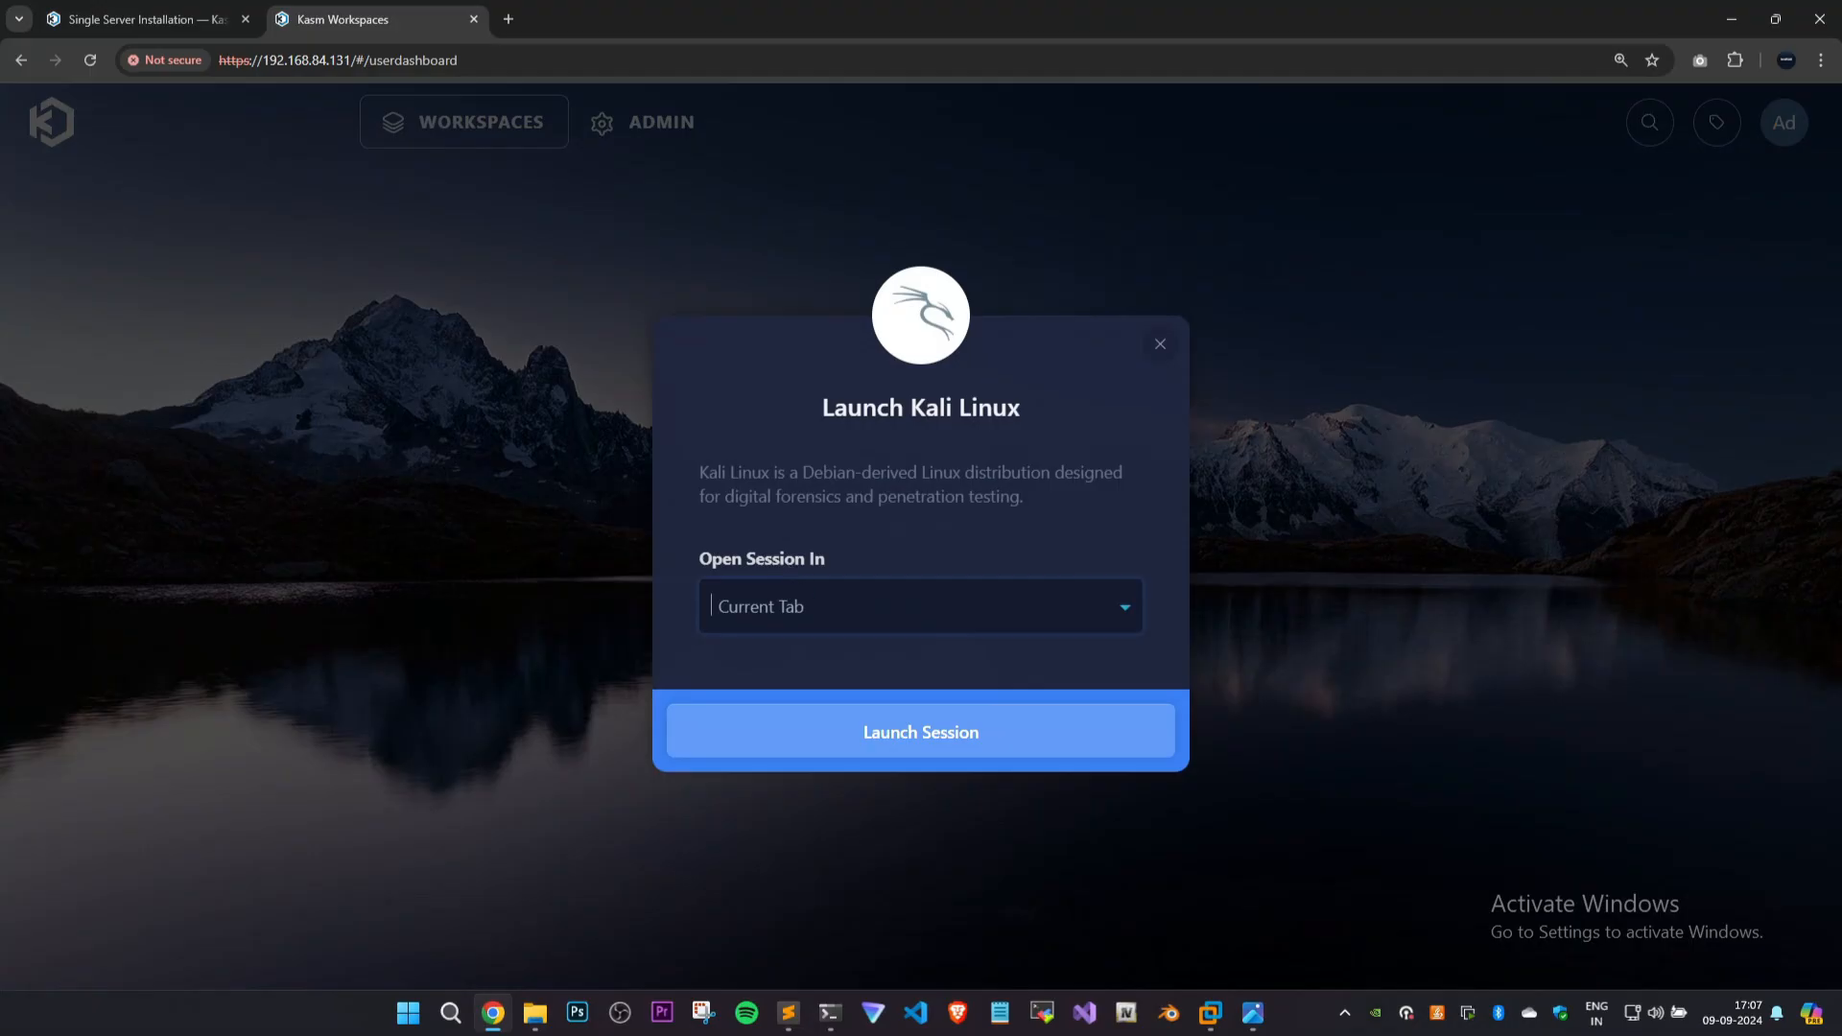
Check the Open Session In options, retry launching Kali Linux in the current tab, and close the launch dialog.
left_click(856, 609)
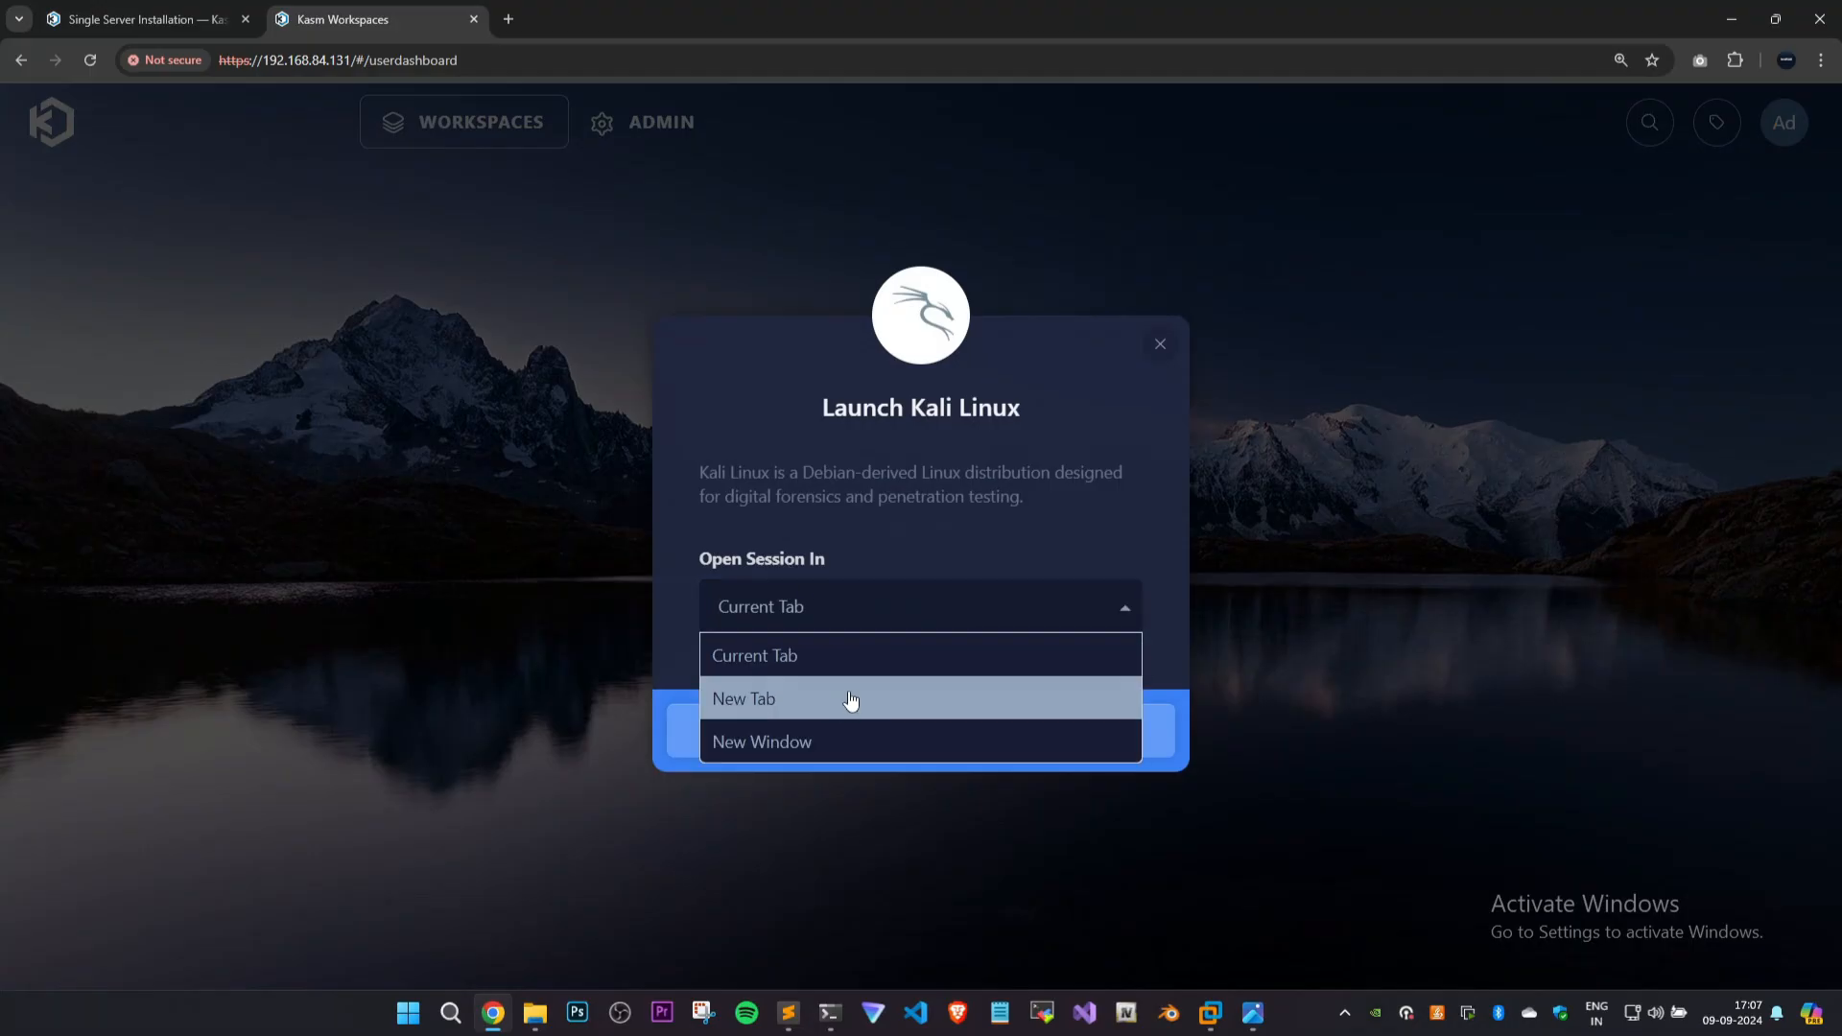
left_click(881, 550)
left_click(897, 739)
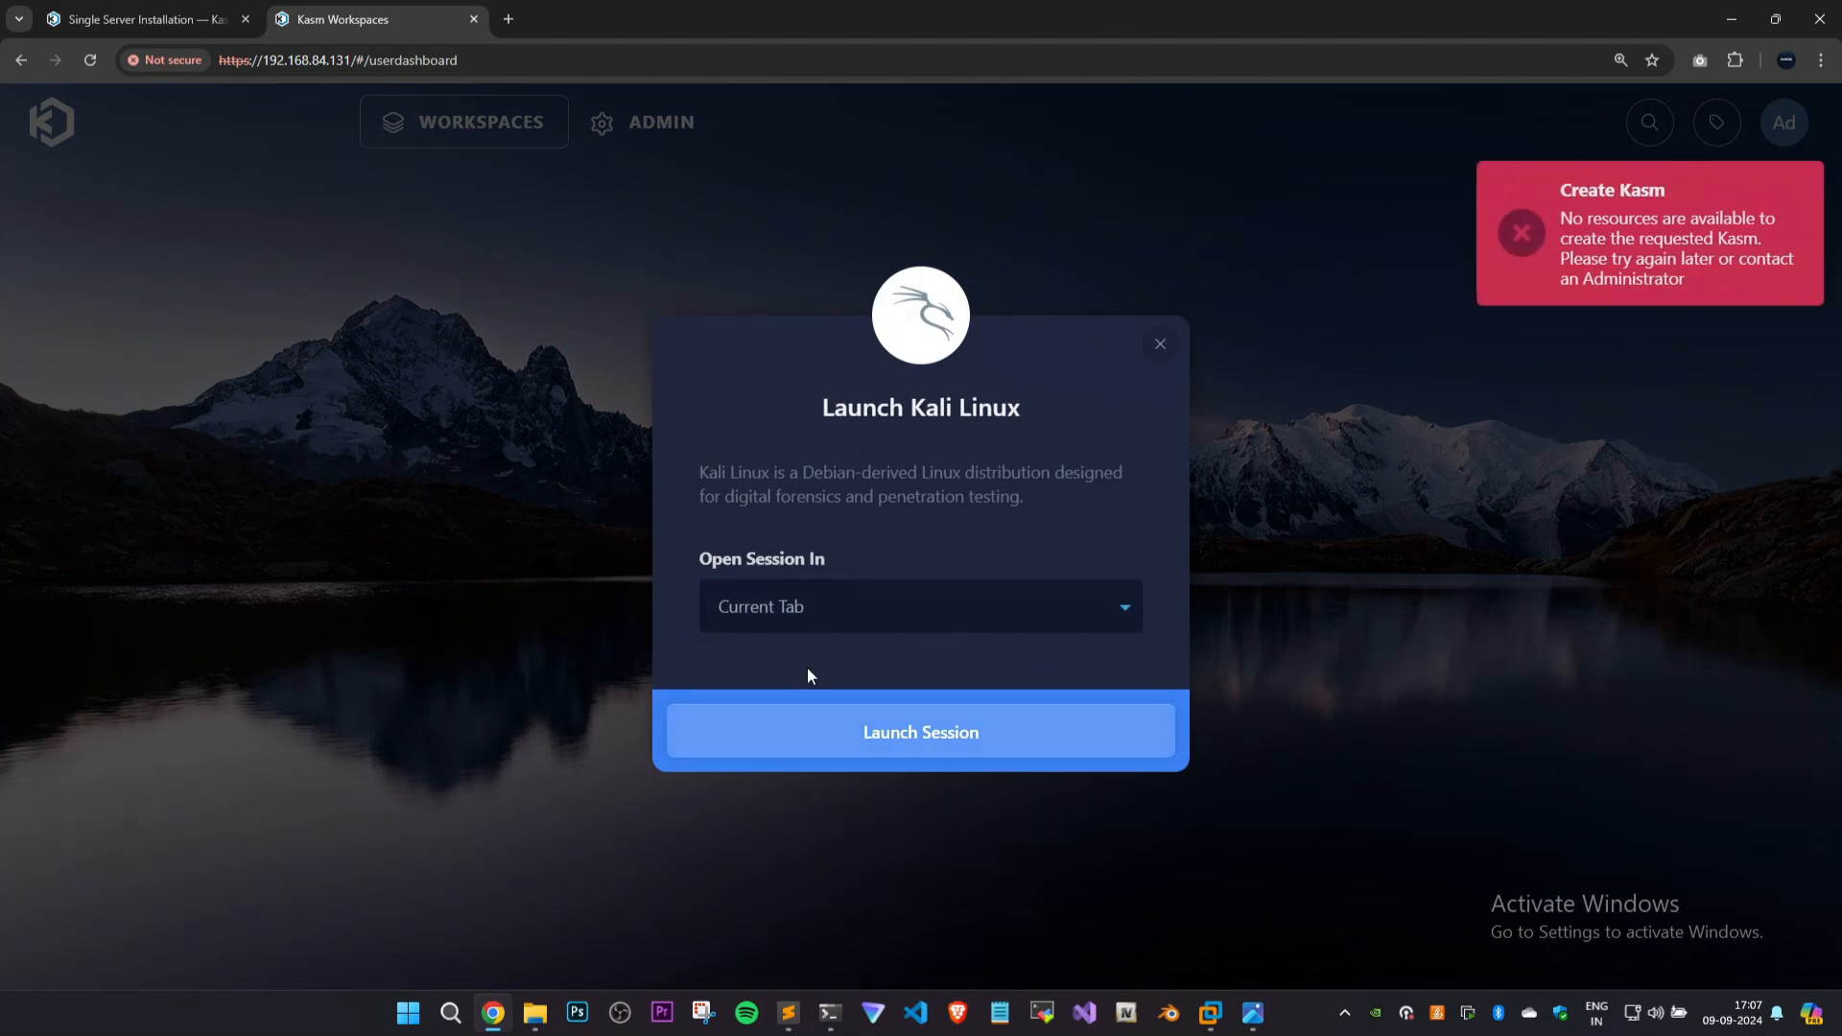
left_click(927, 726)
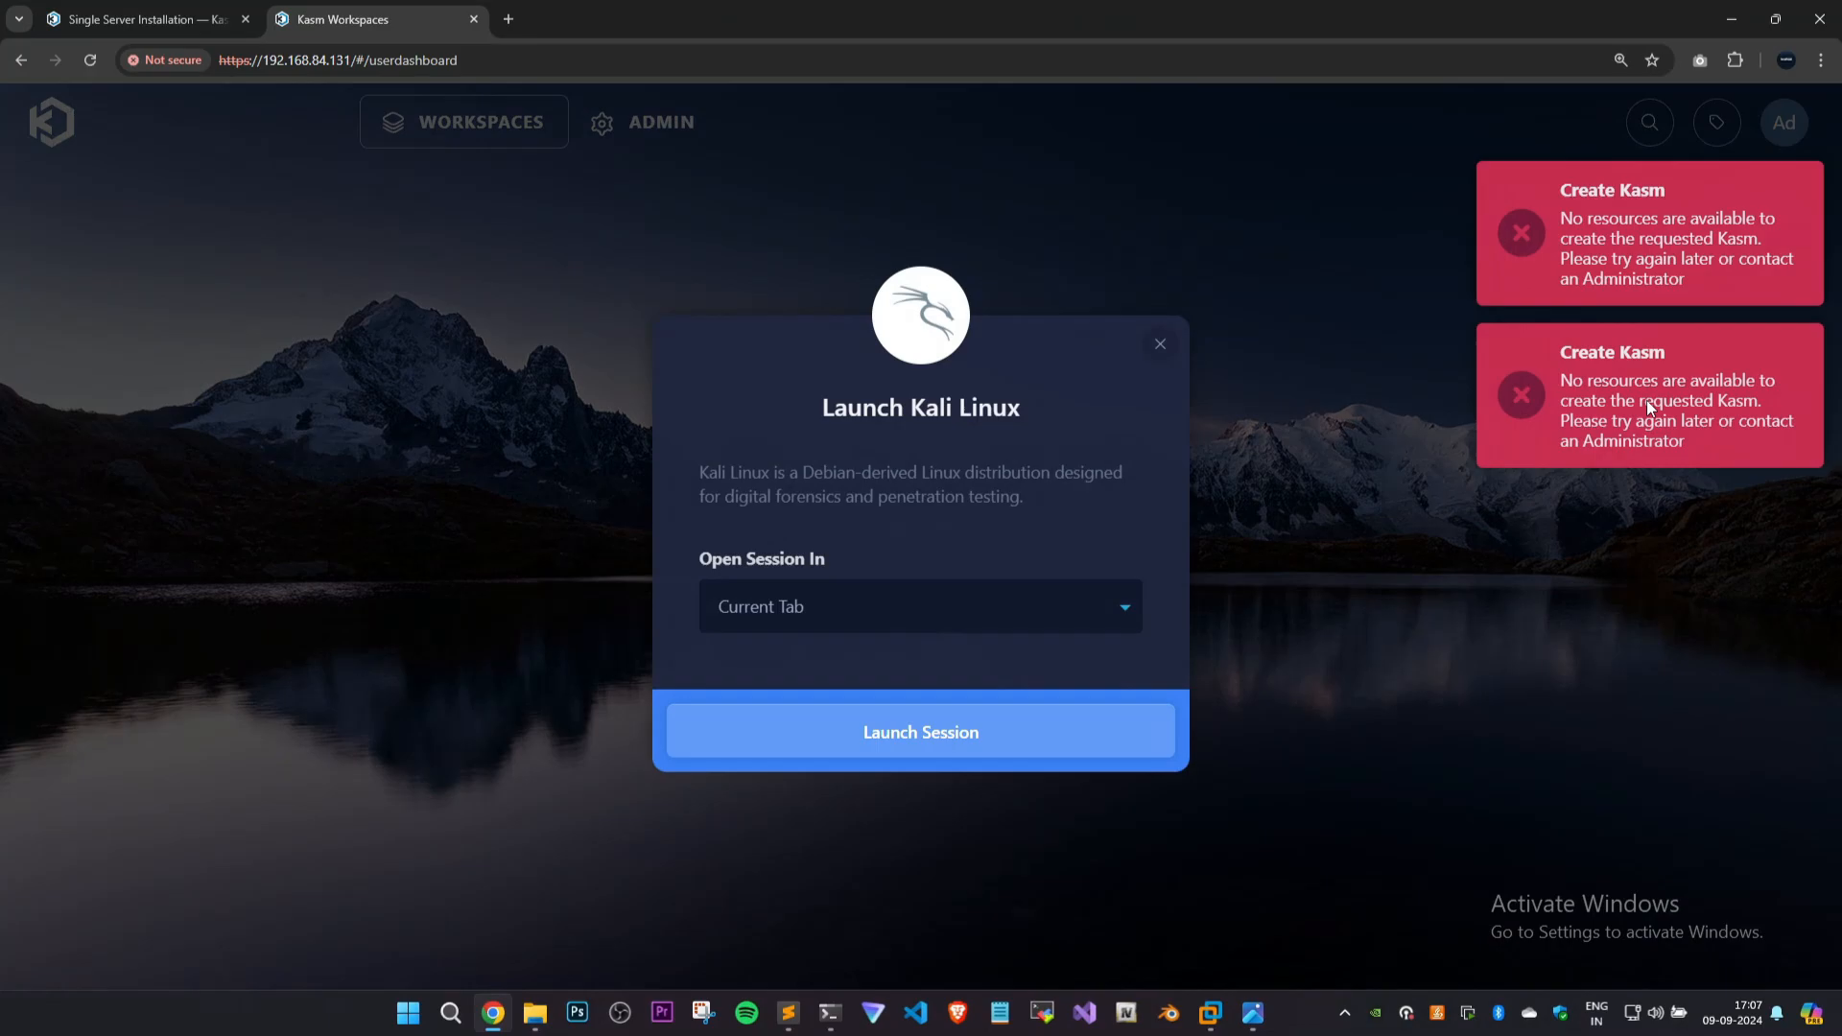
left_click(1626, 230)
key("ctrl+0")
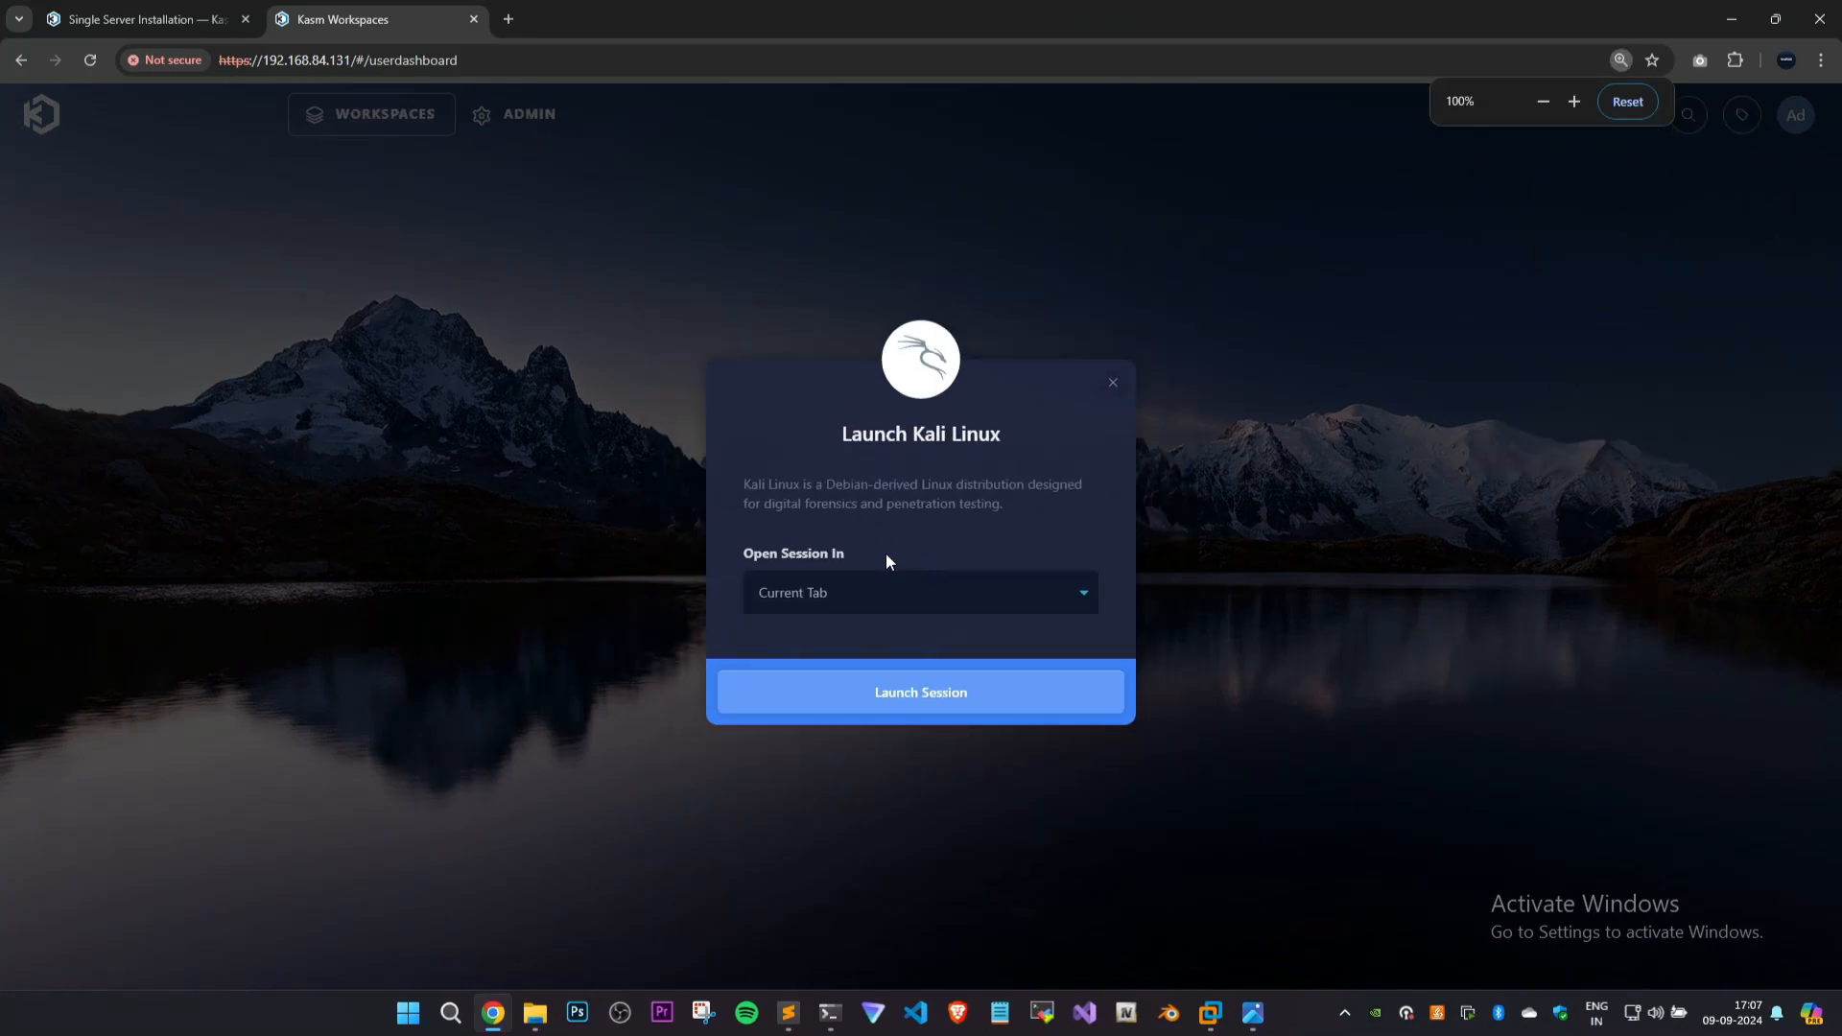
left_click(1113, 383)
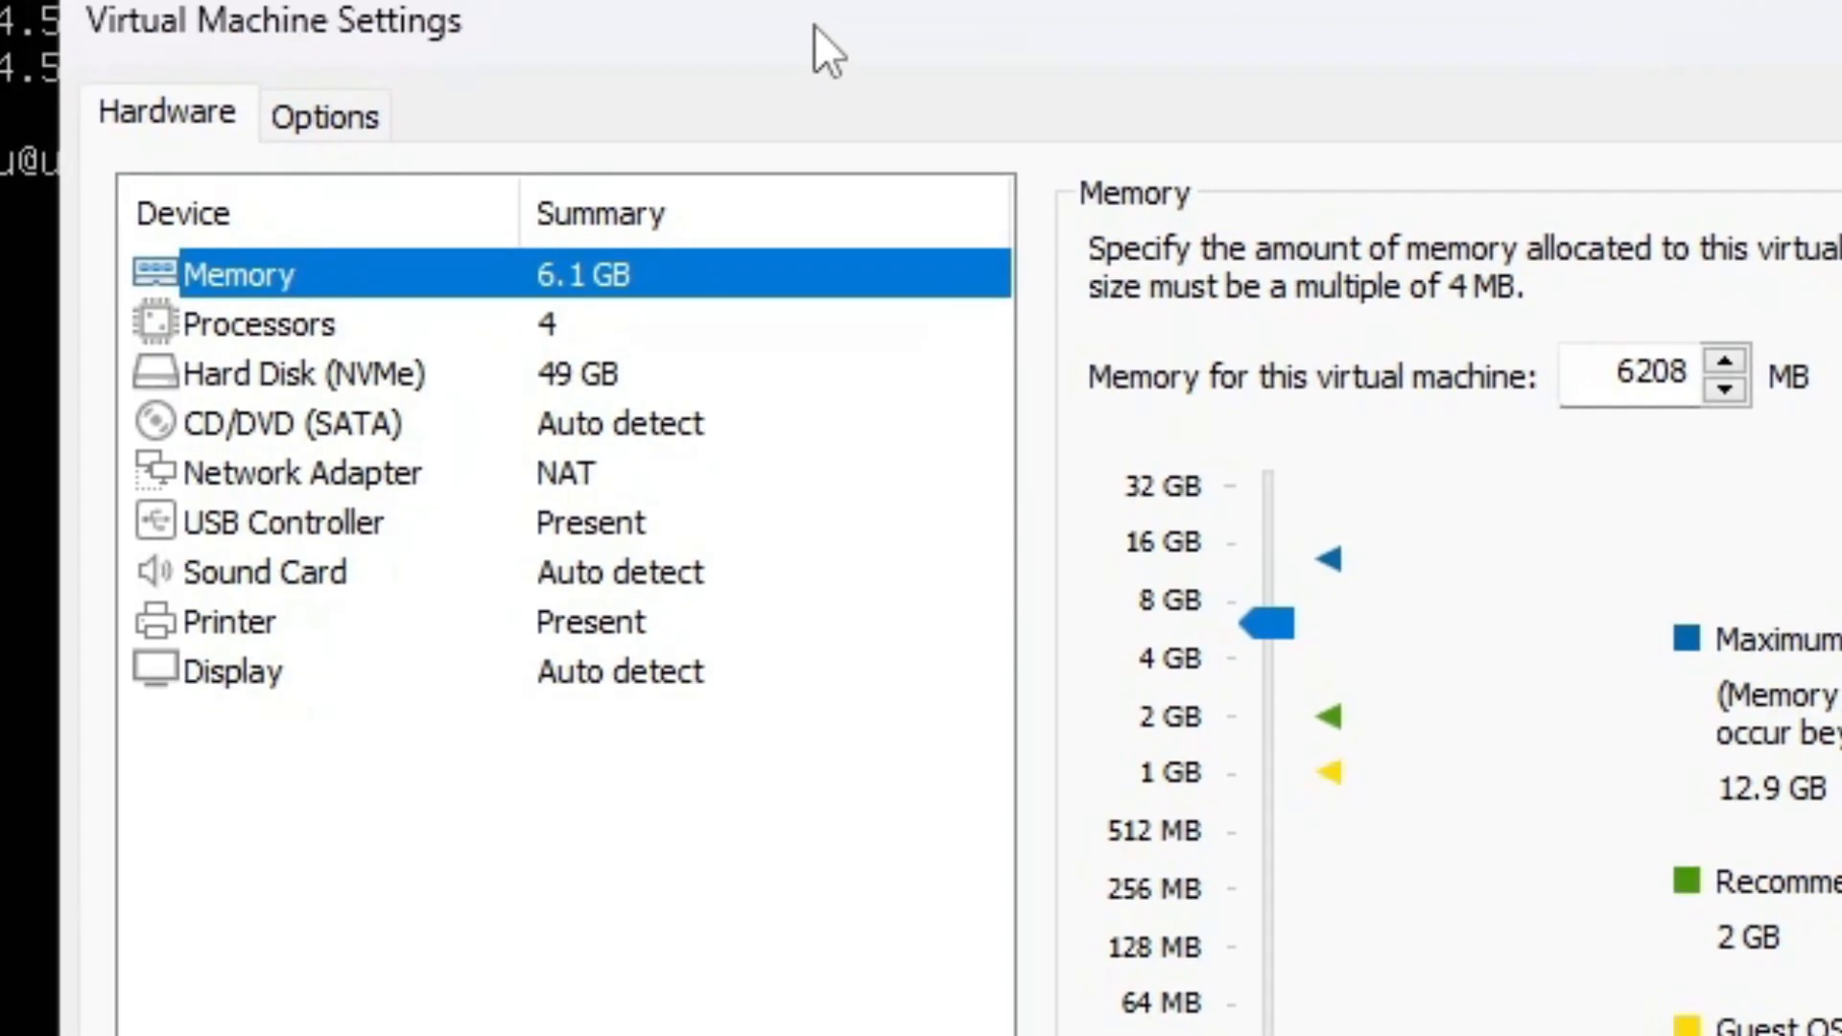
Switch to the Virtual Machine Settings and check the processor and memory allocation of the Ubuntu server.
left_click(631, 311)
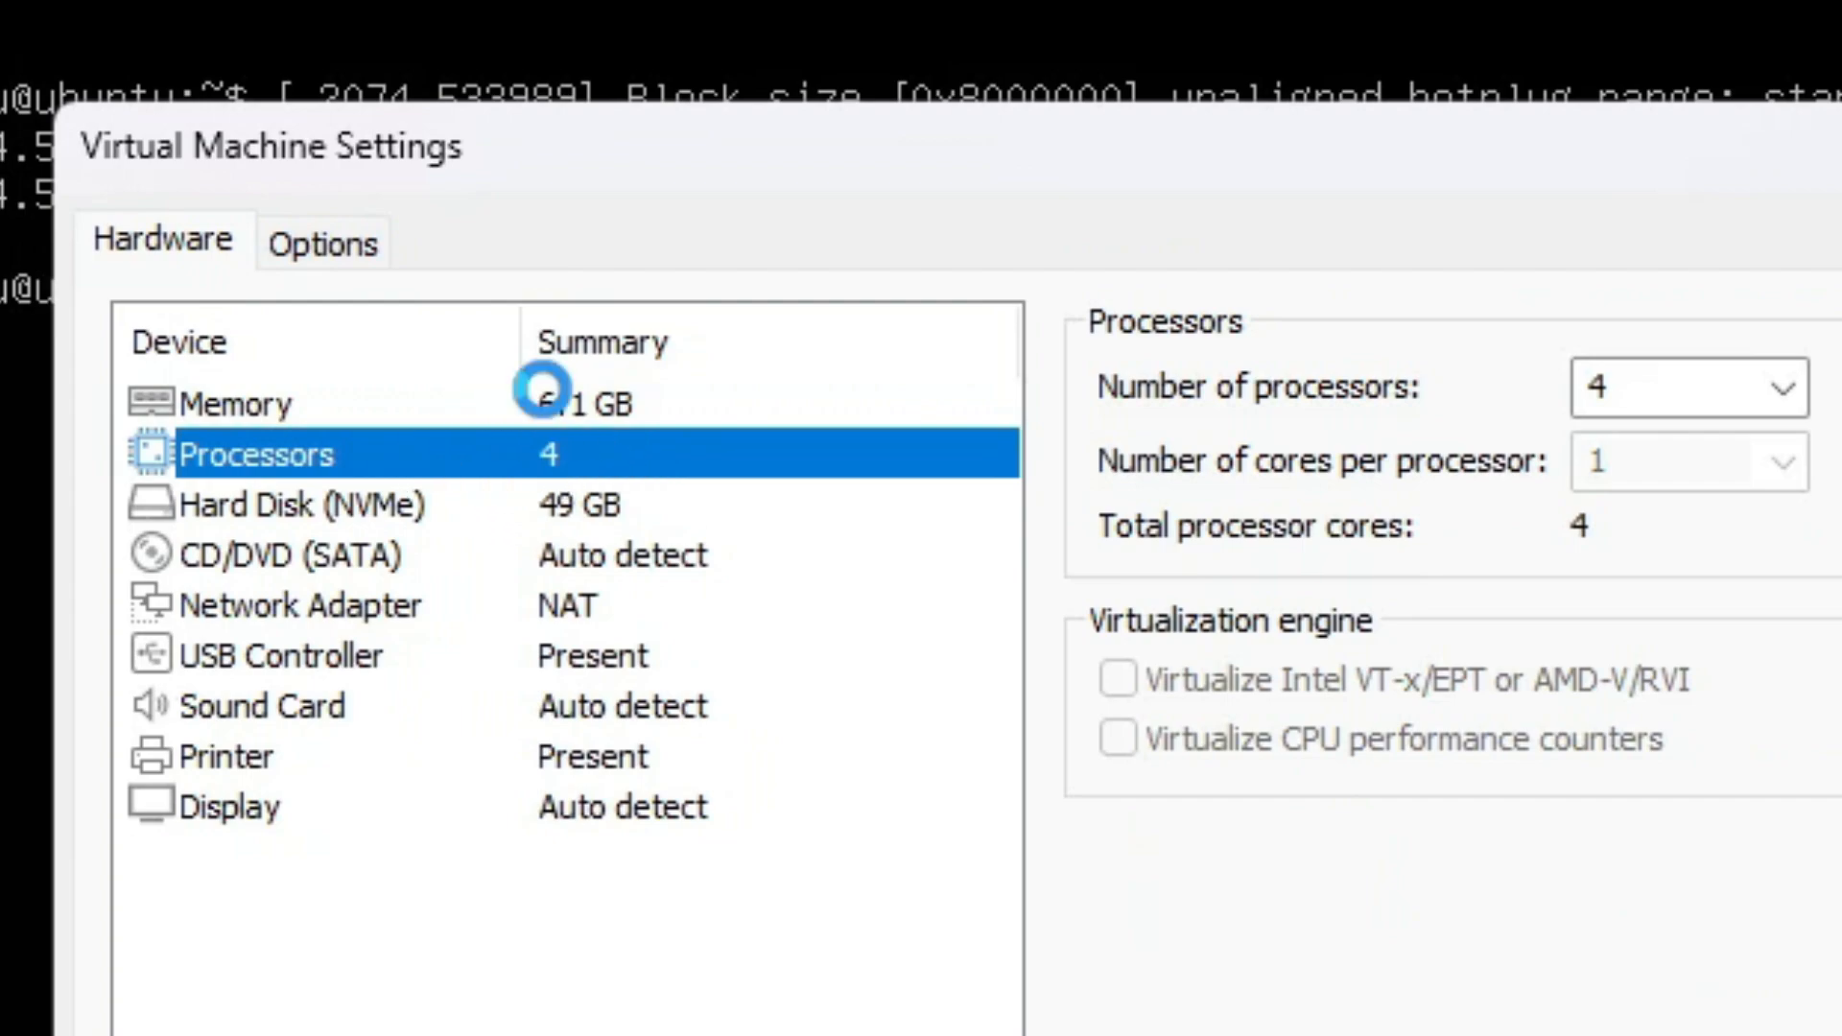
left_click(539, 388)
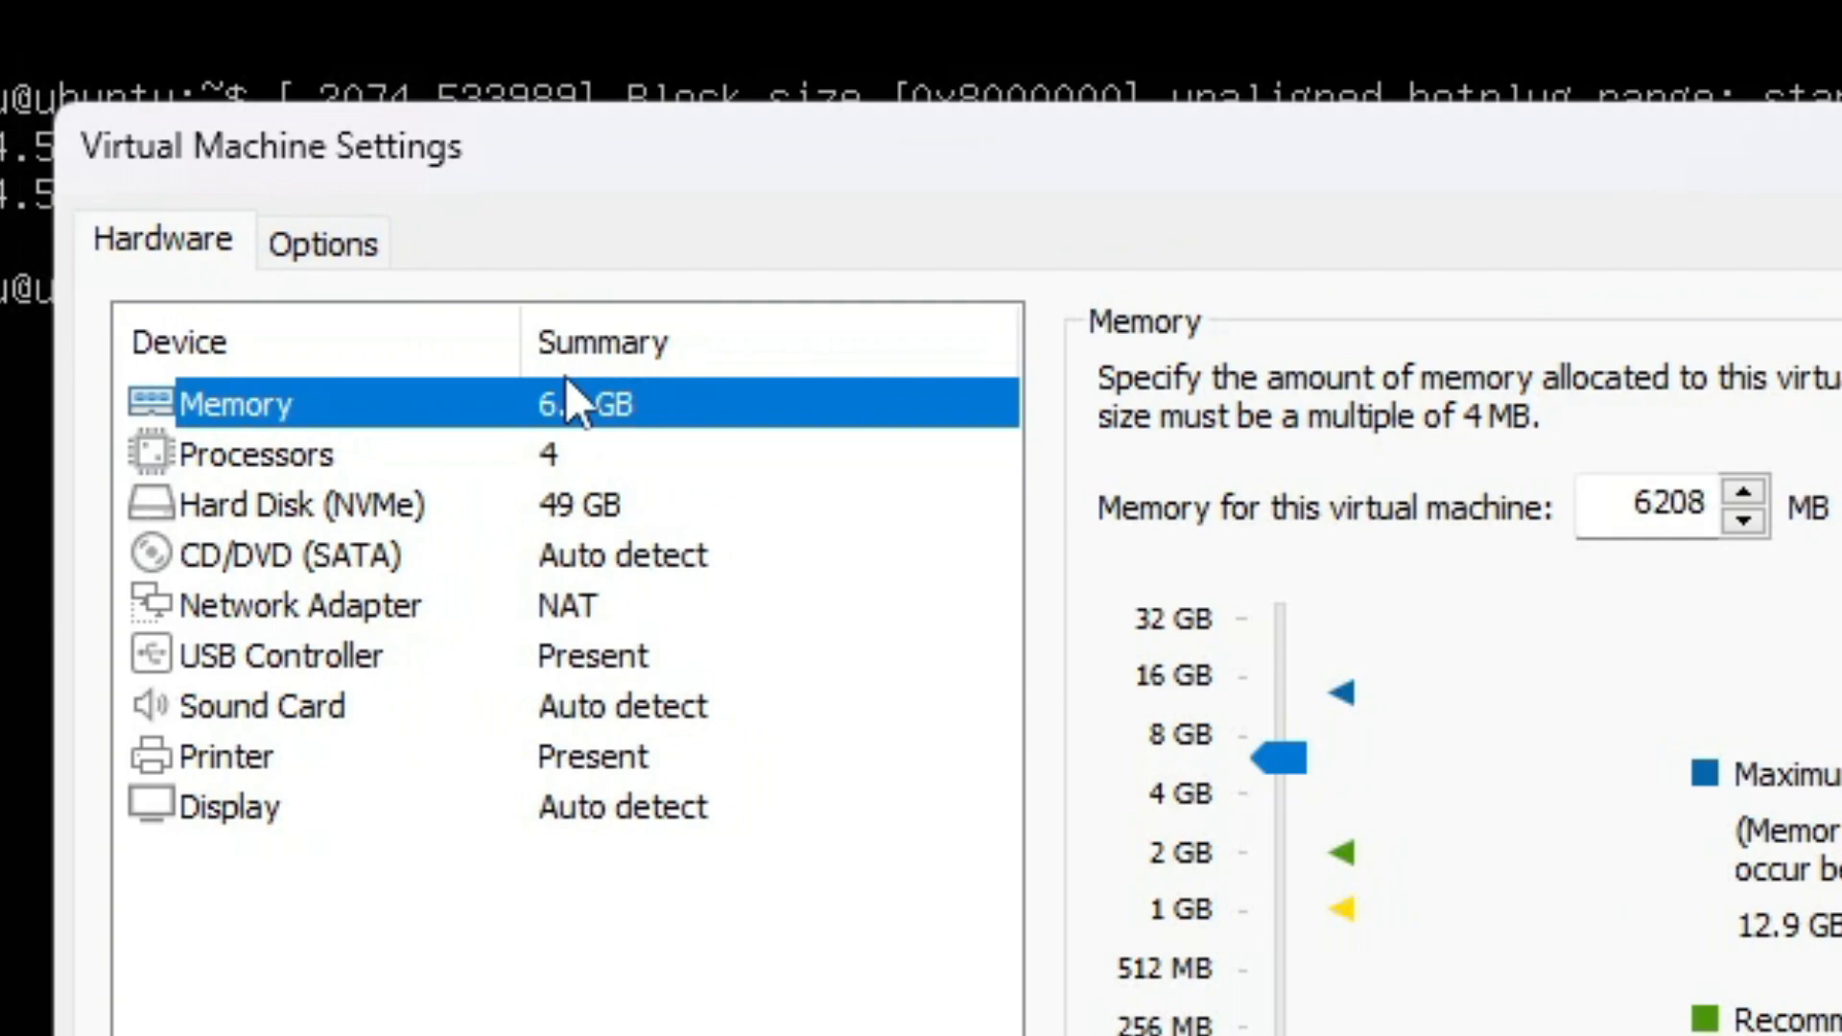
Switch back to Chrome and delete the running Kali Linux session.
left_click(534, 459)
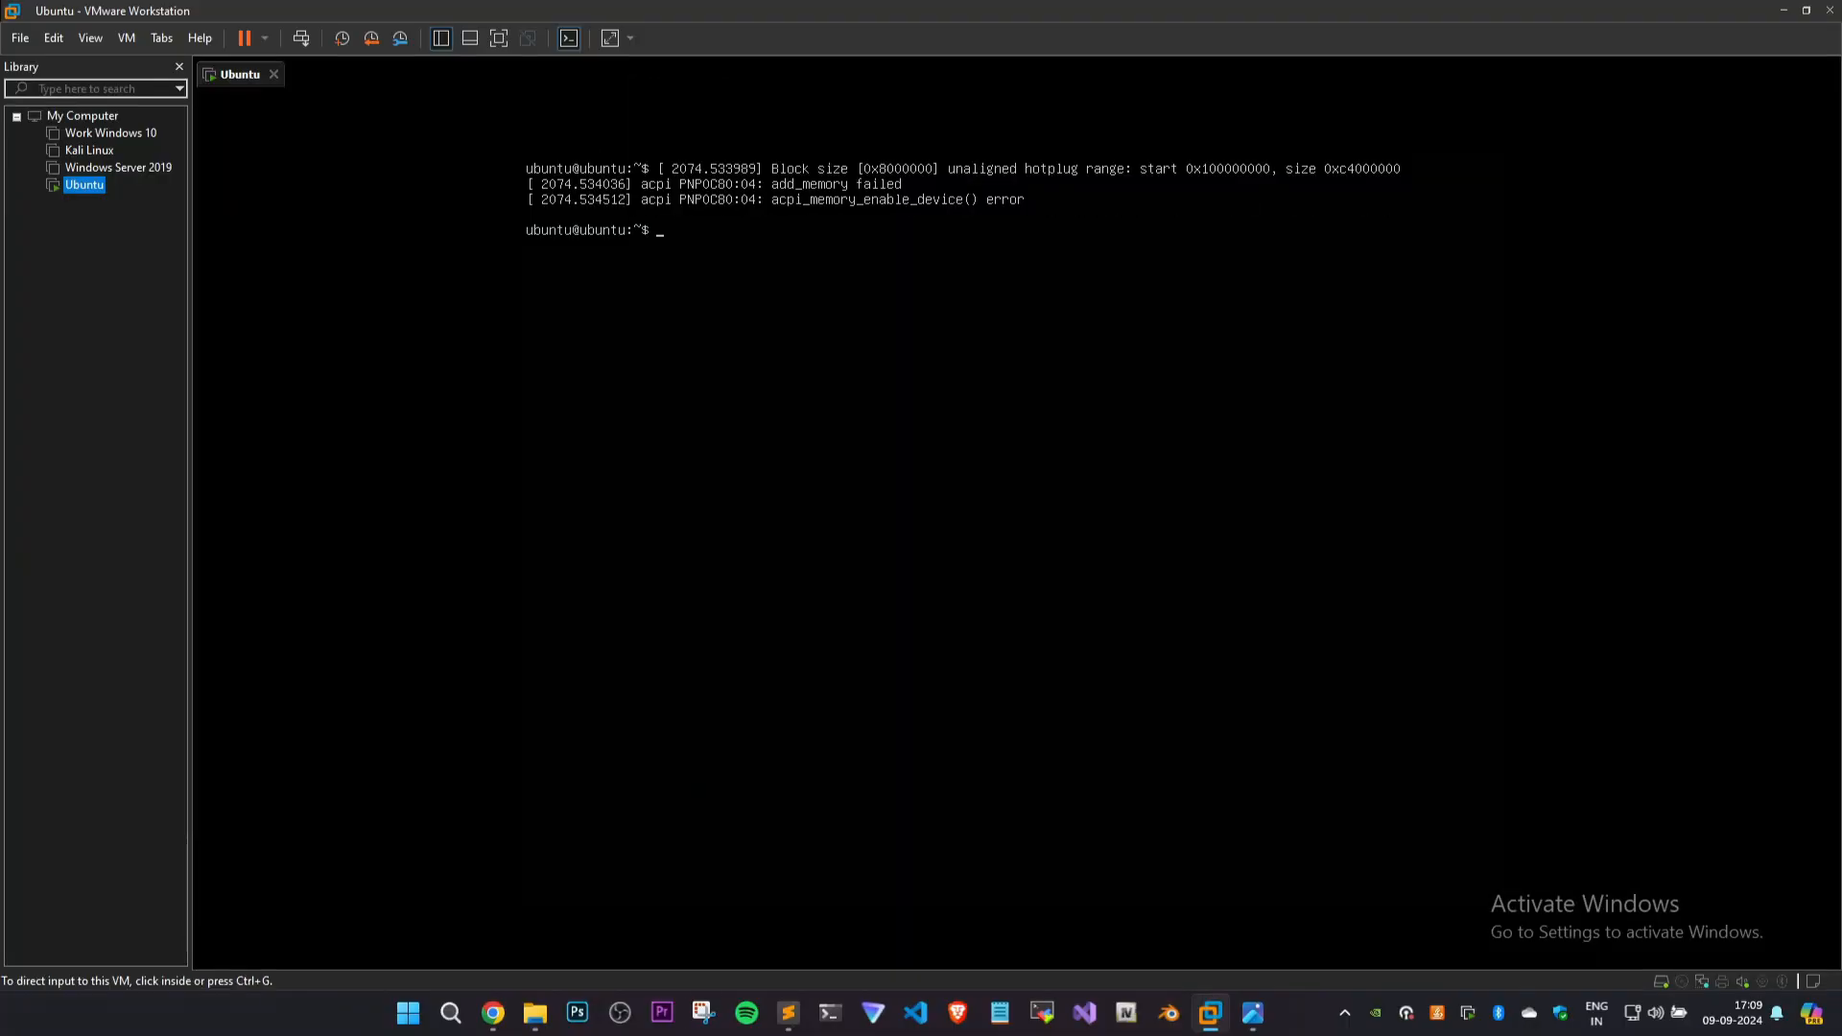
left_click(492, 1013)
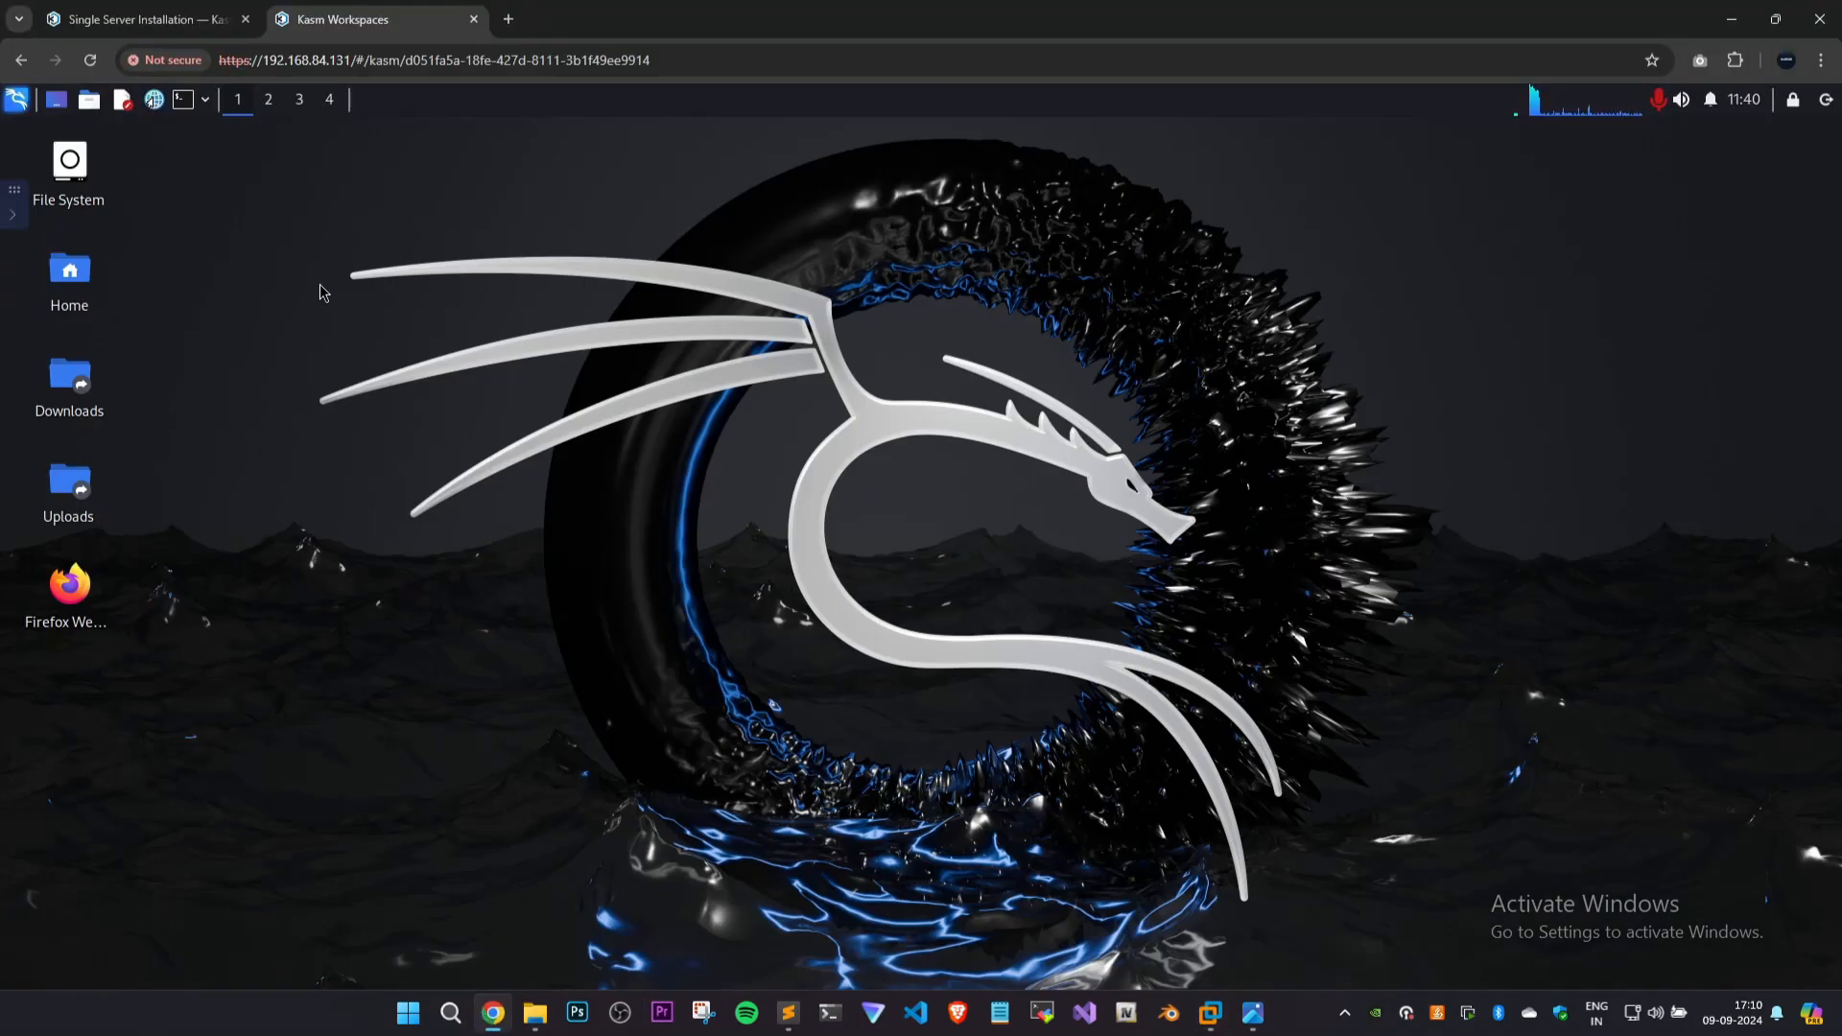
left_click(12, 214)
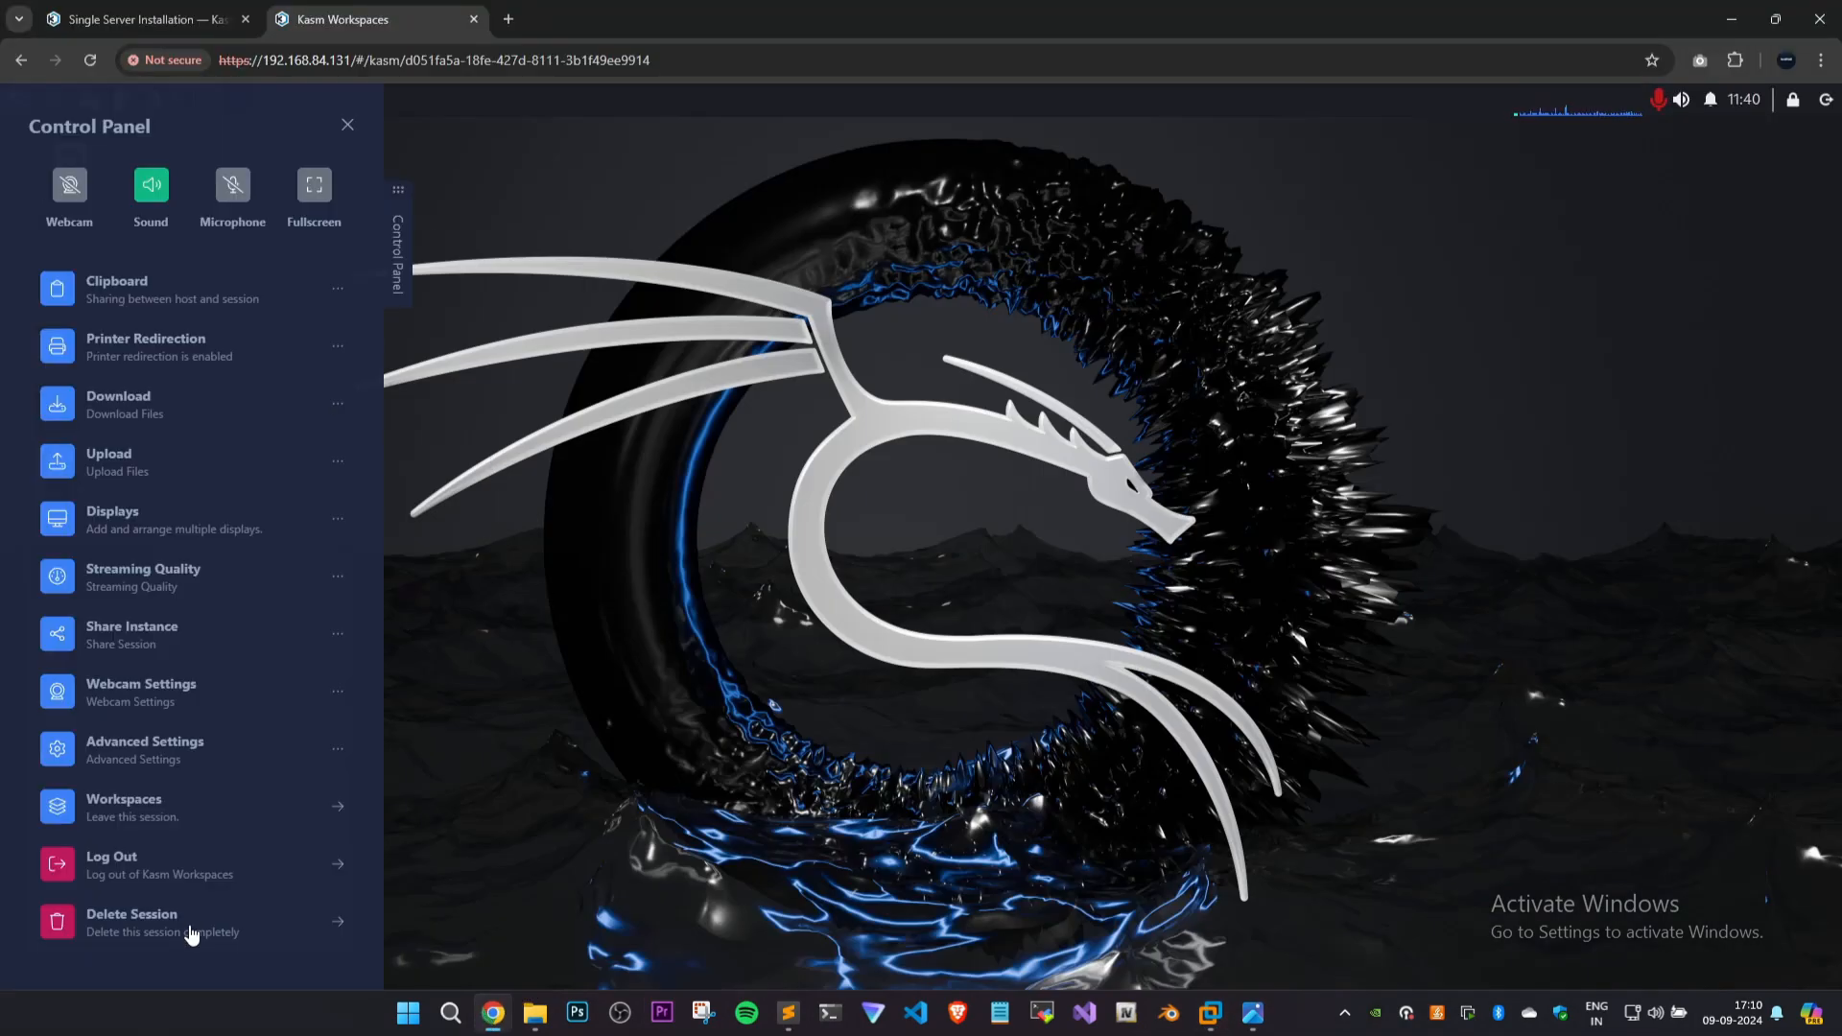
left_click(191, 931)
left_click(992, 612)
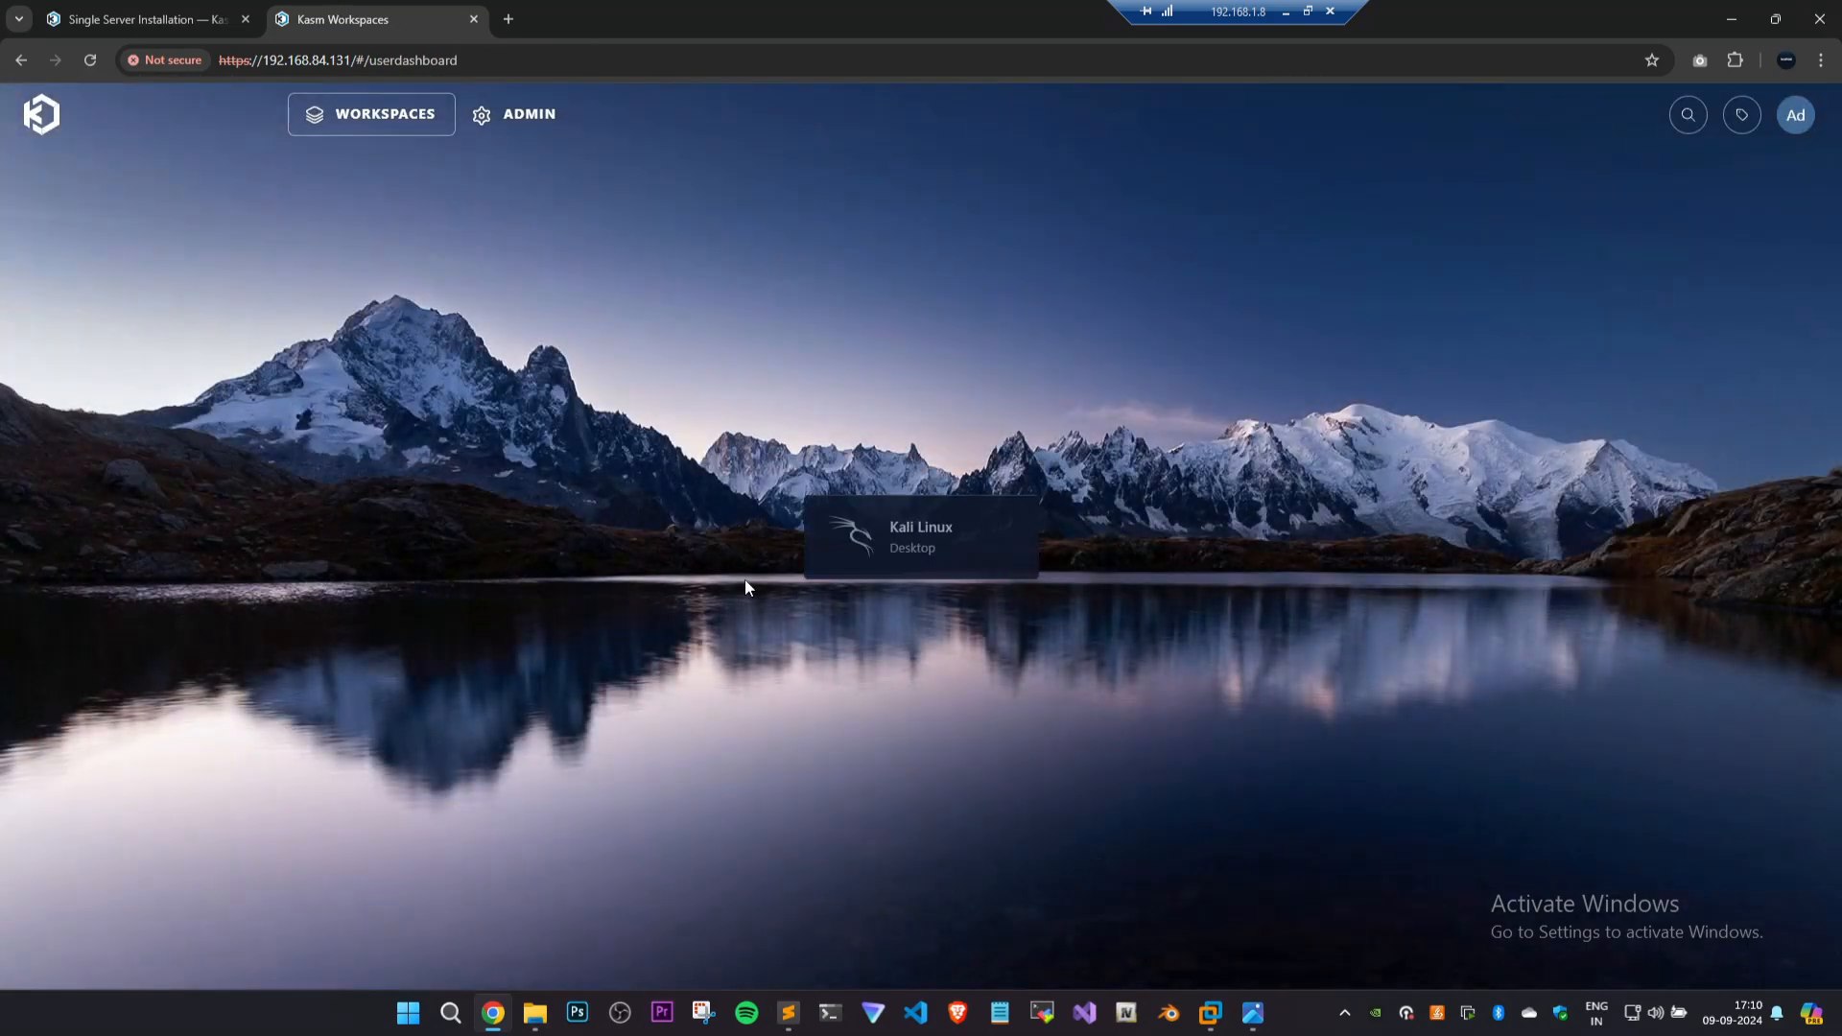
Launch a fresh Kali Linux session in the current tab and allow the site to access the clipboard.
left_click(878, 539)
left_click(1012, 705)
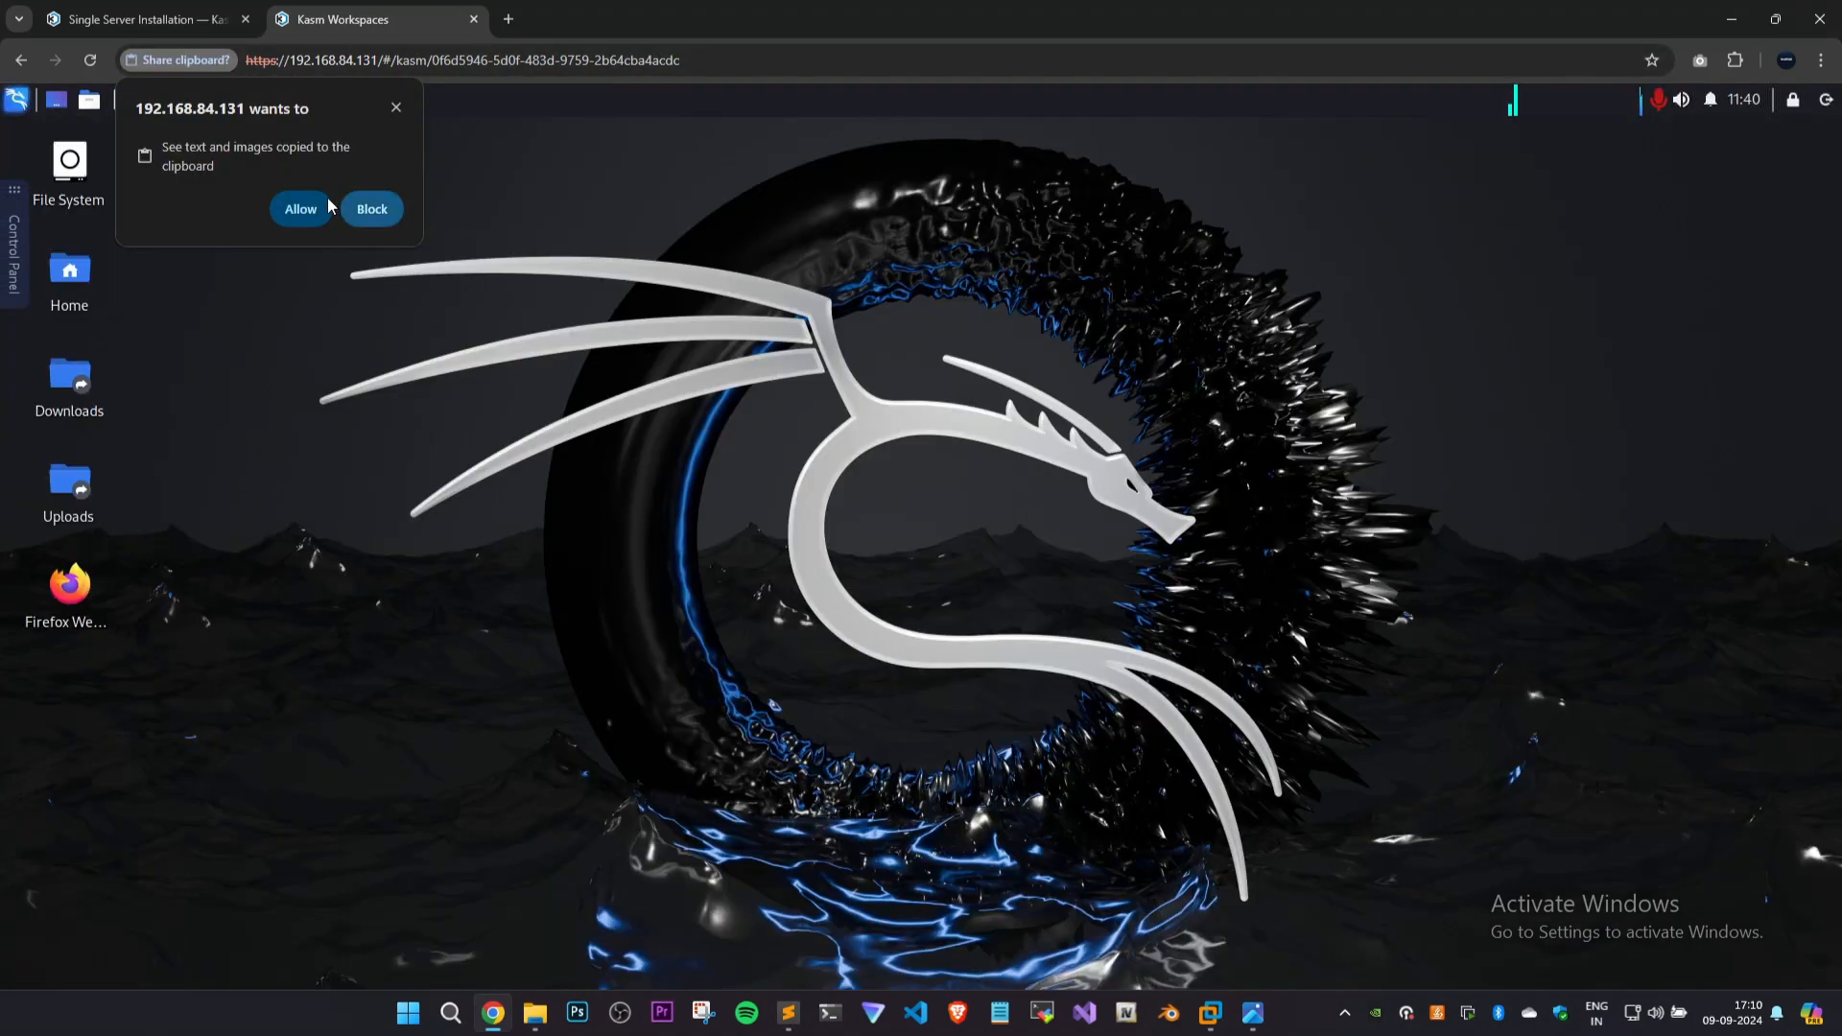
left_click(1212, 1011)
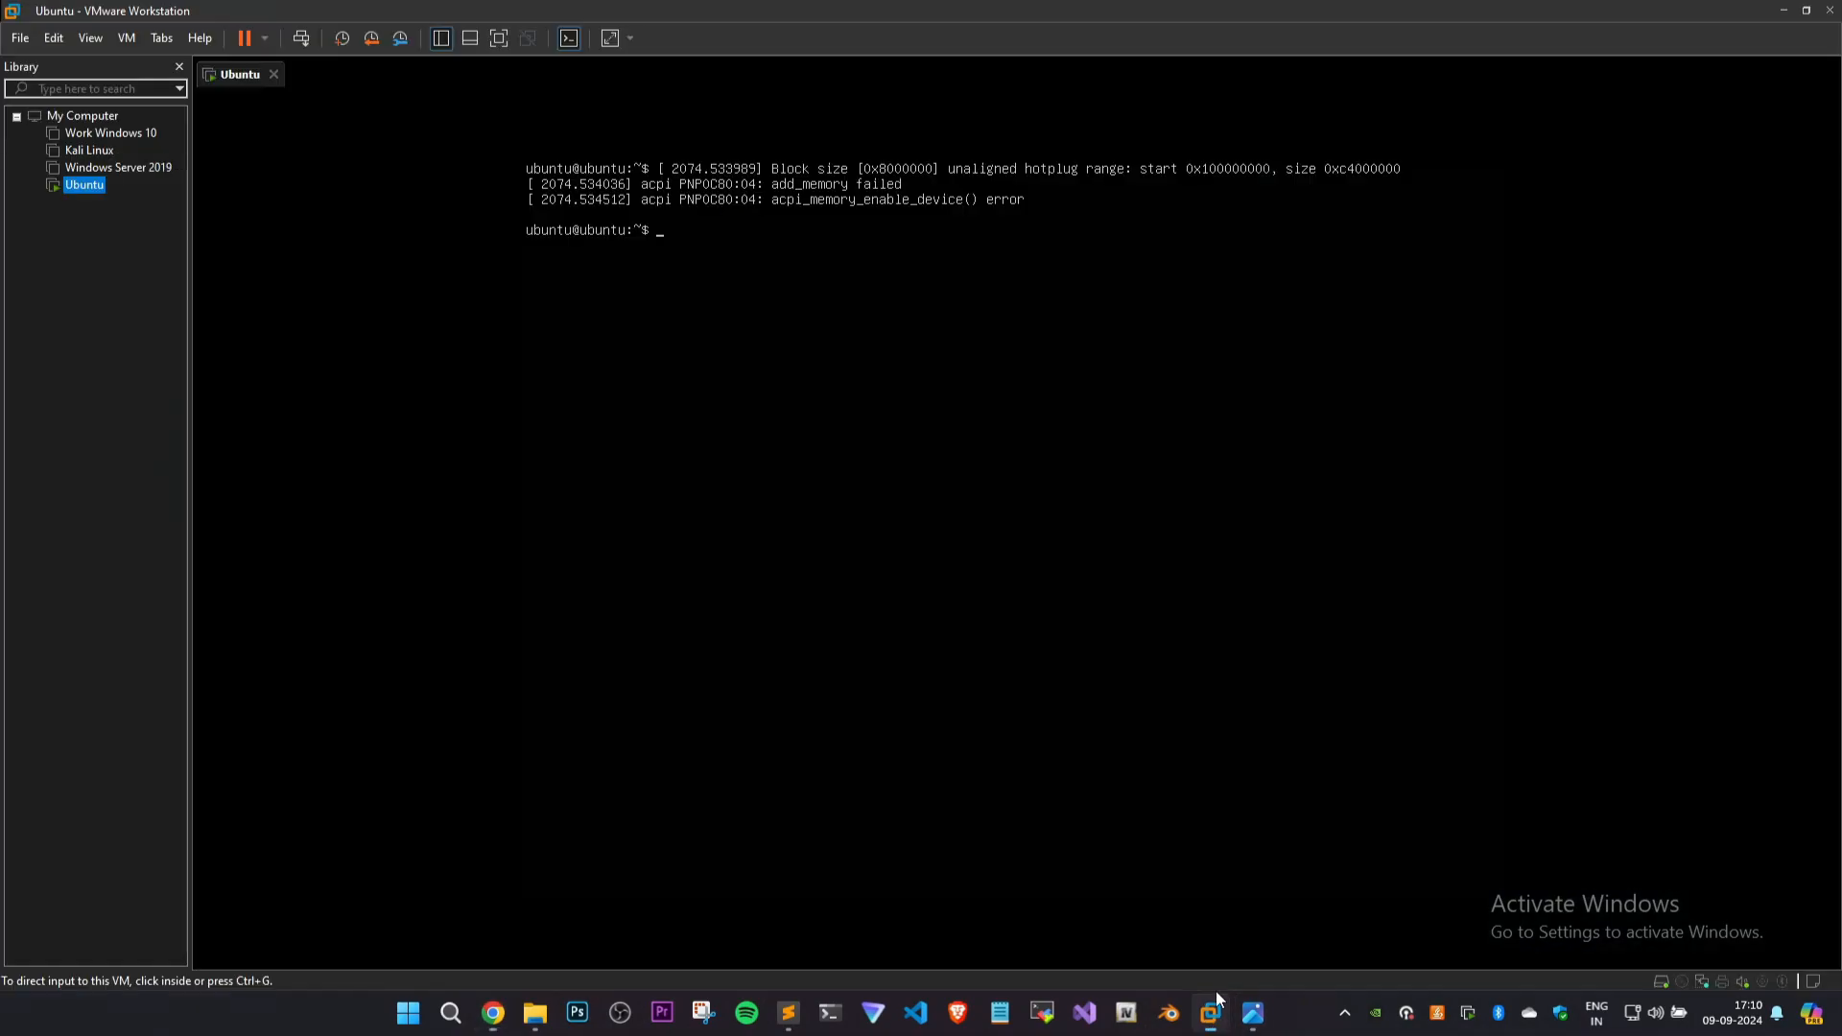
left_click(1783, 11)
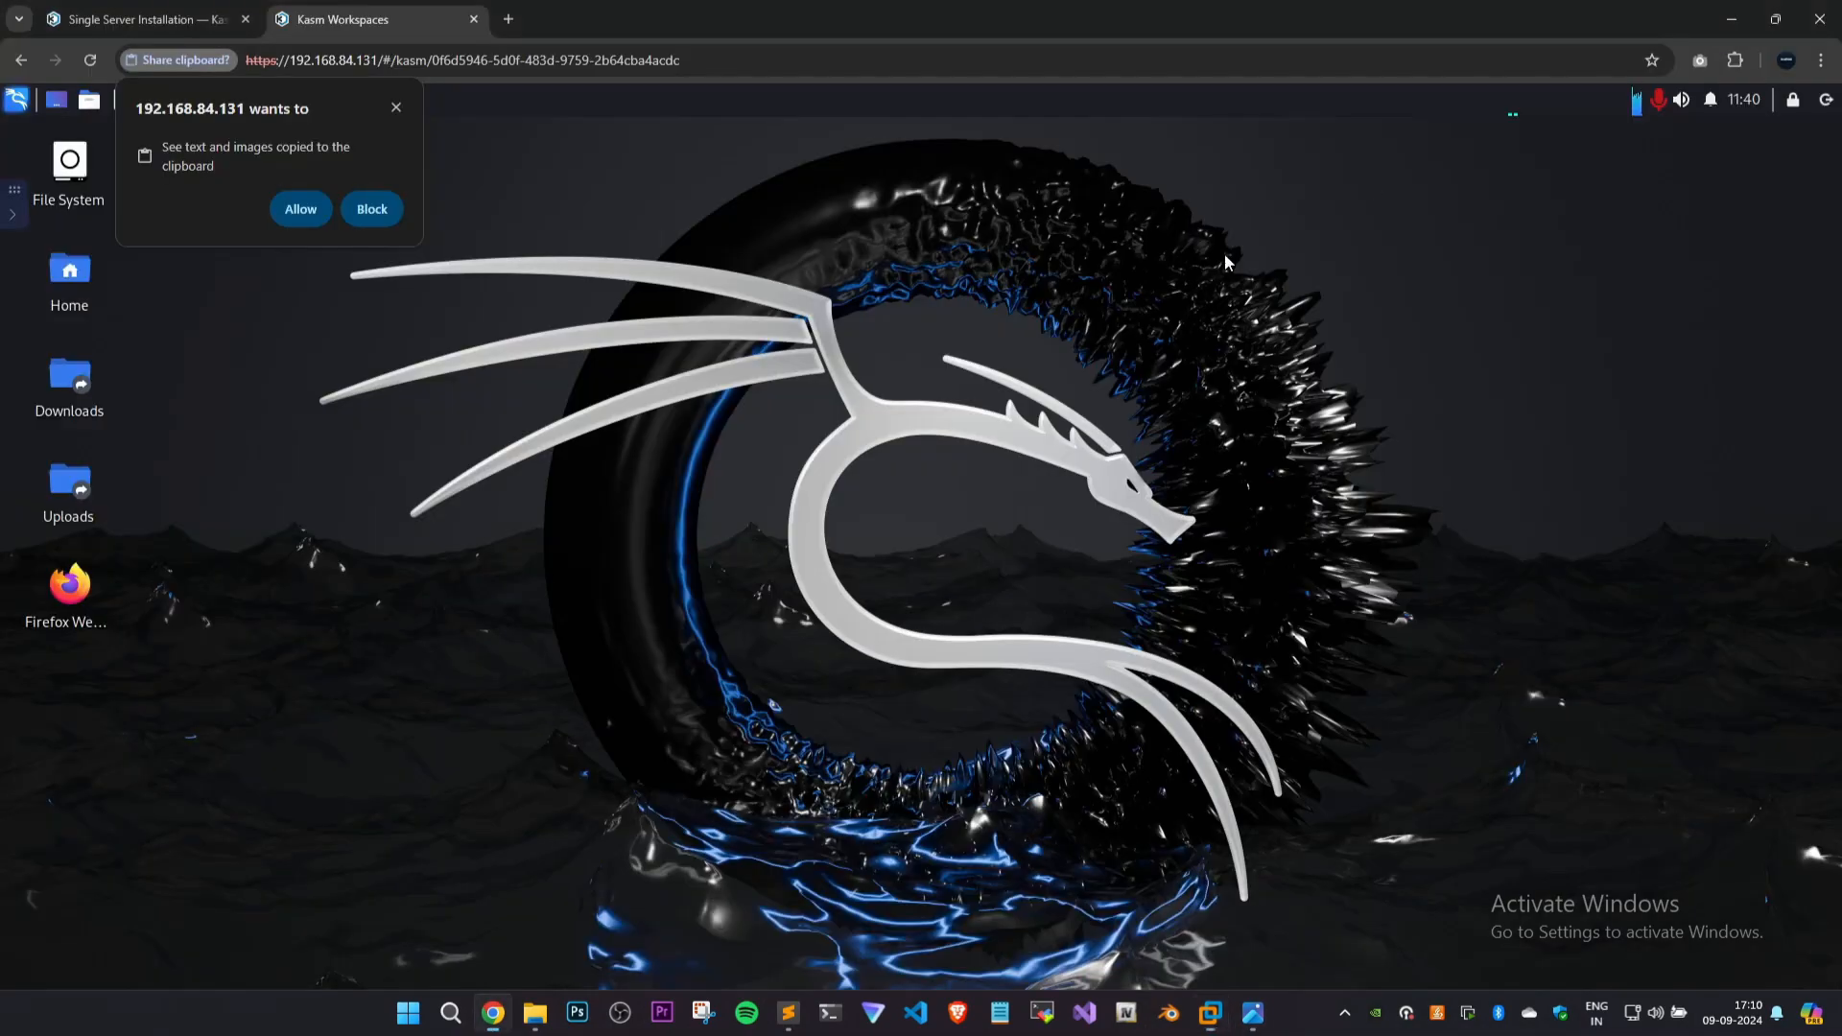
left_click(395, 108)
left_click(300, 209)
Turn off the sound for the Kali Linux session in its control panel and close the panel.
left_click(14, 213)
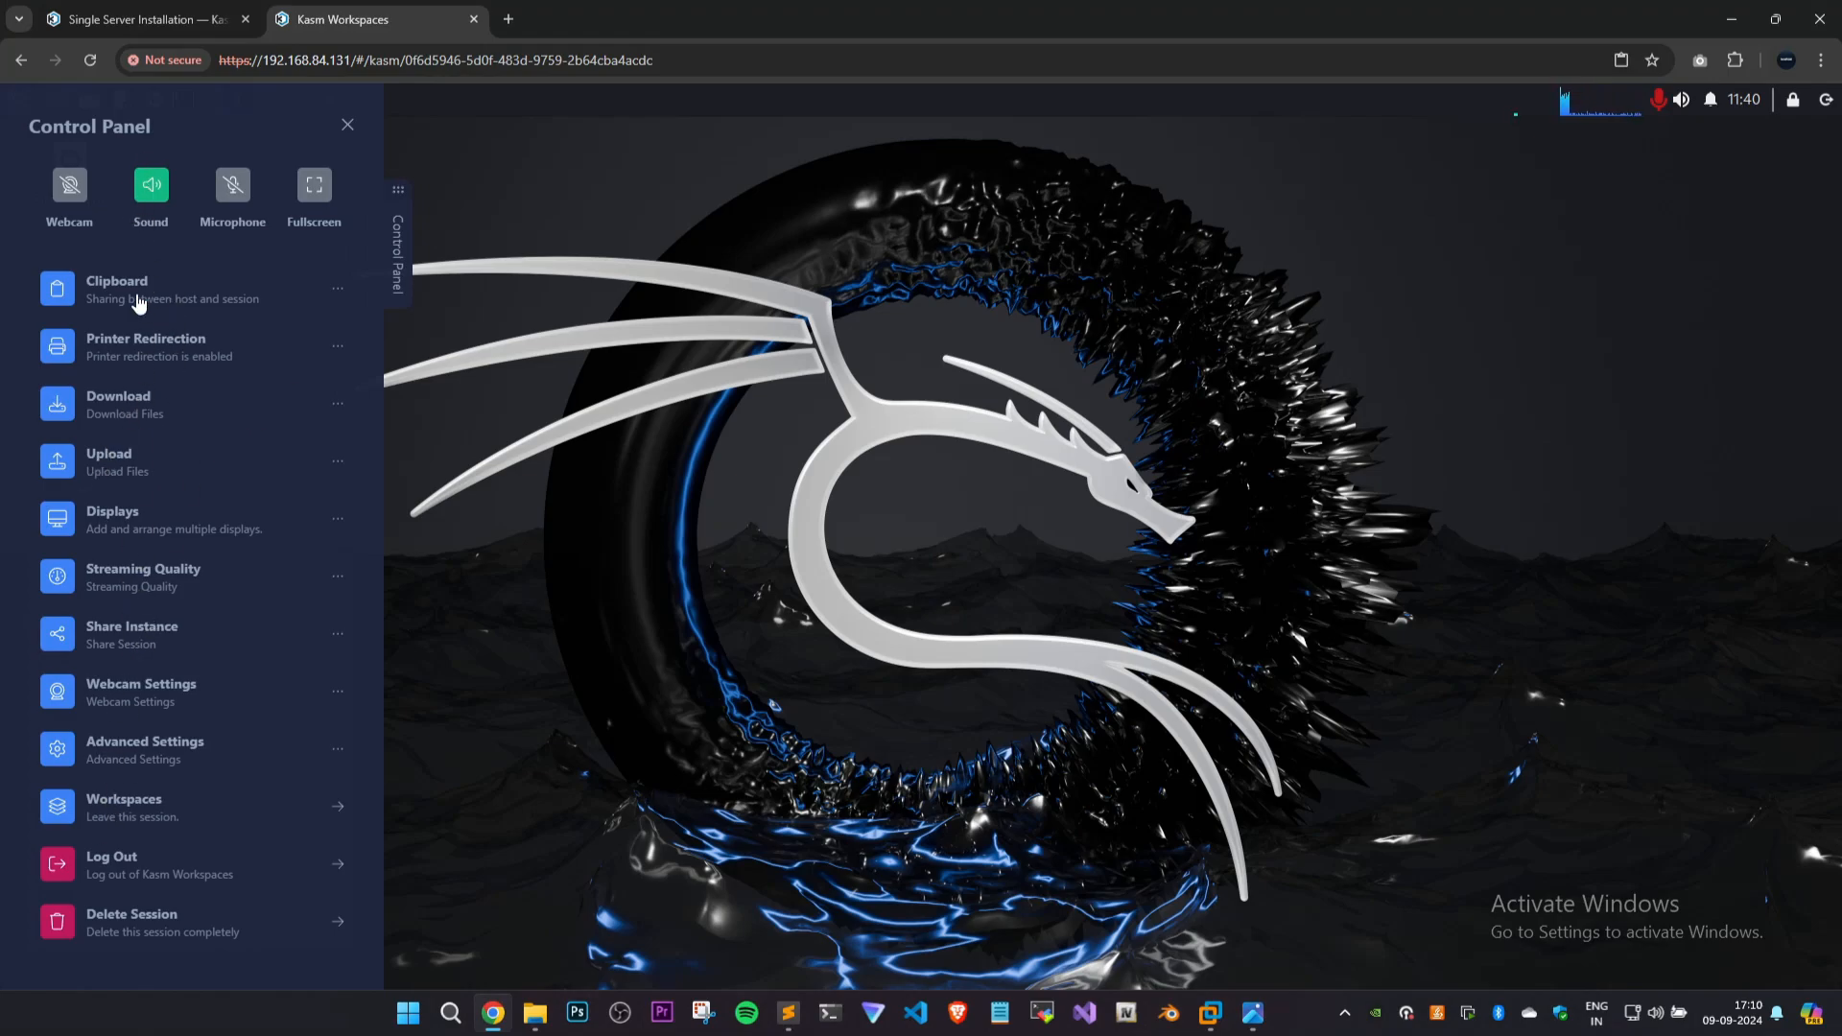
left_click(149, 187)
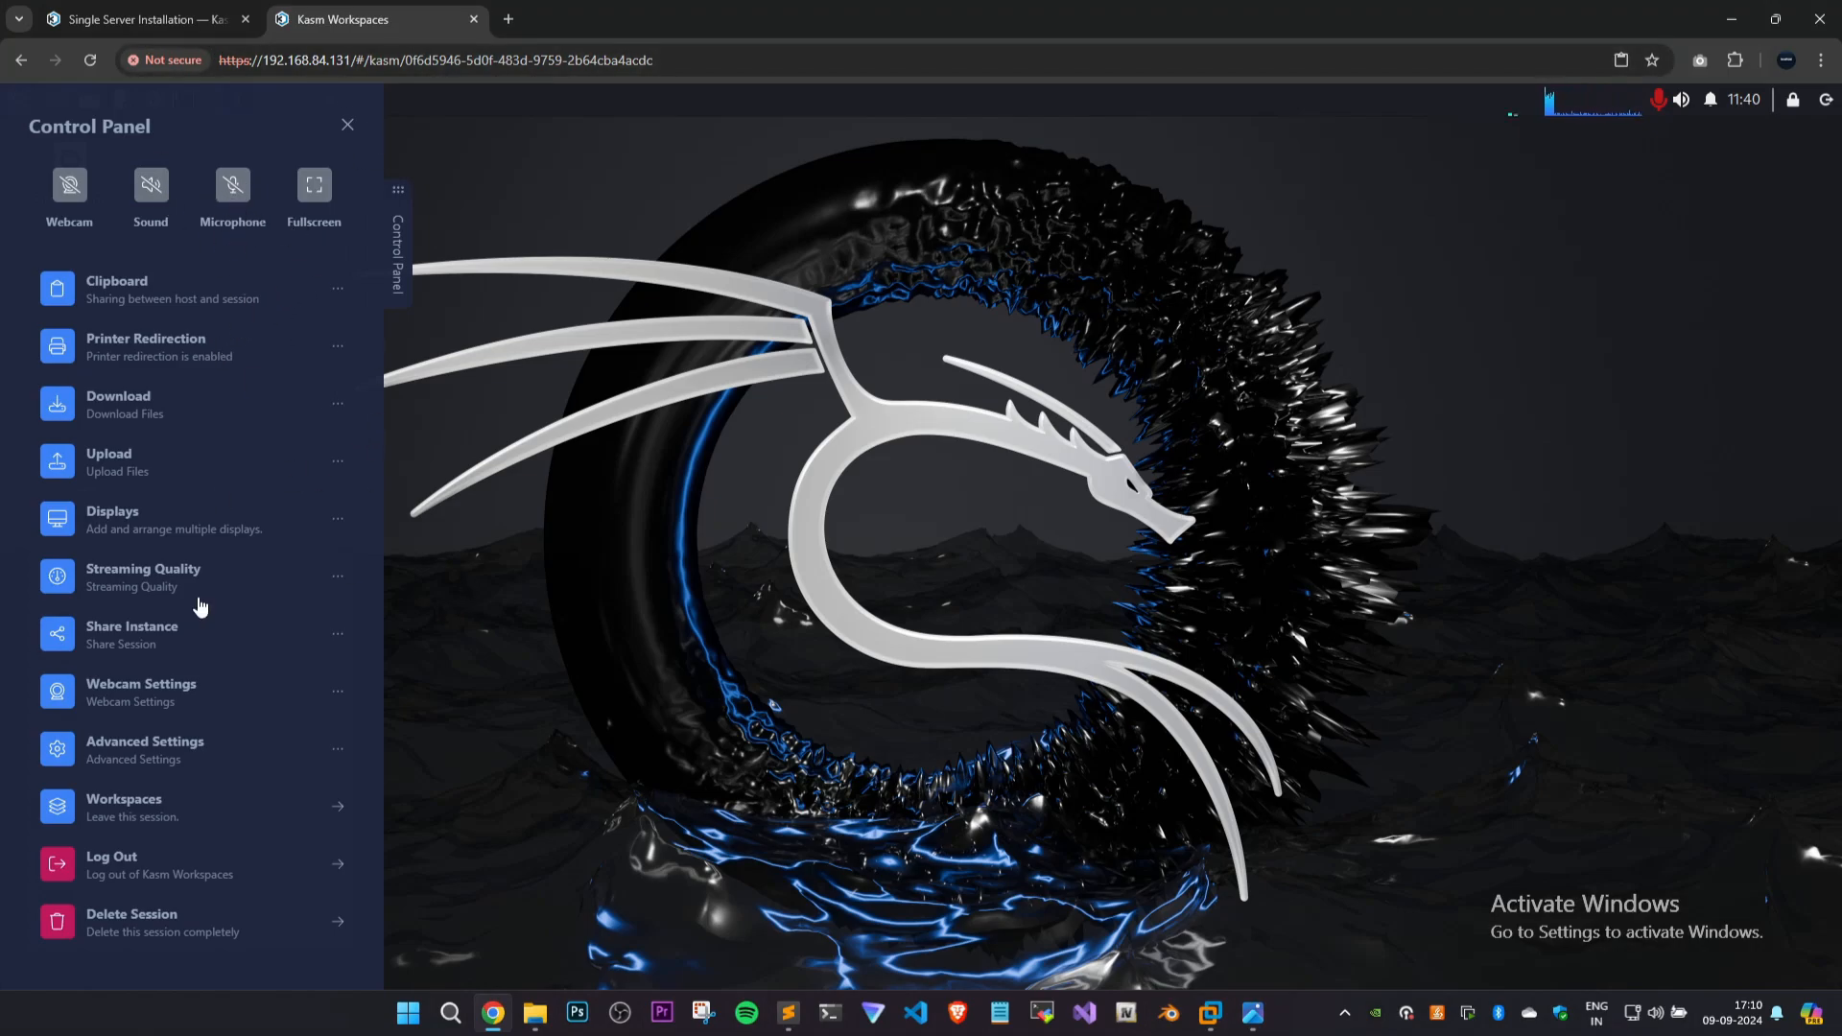
left_click(349, 126)
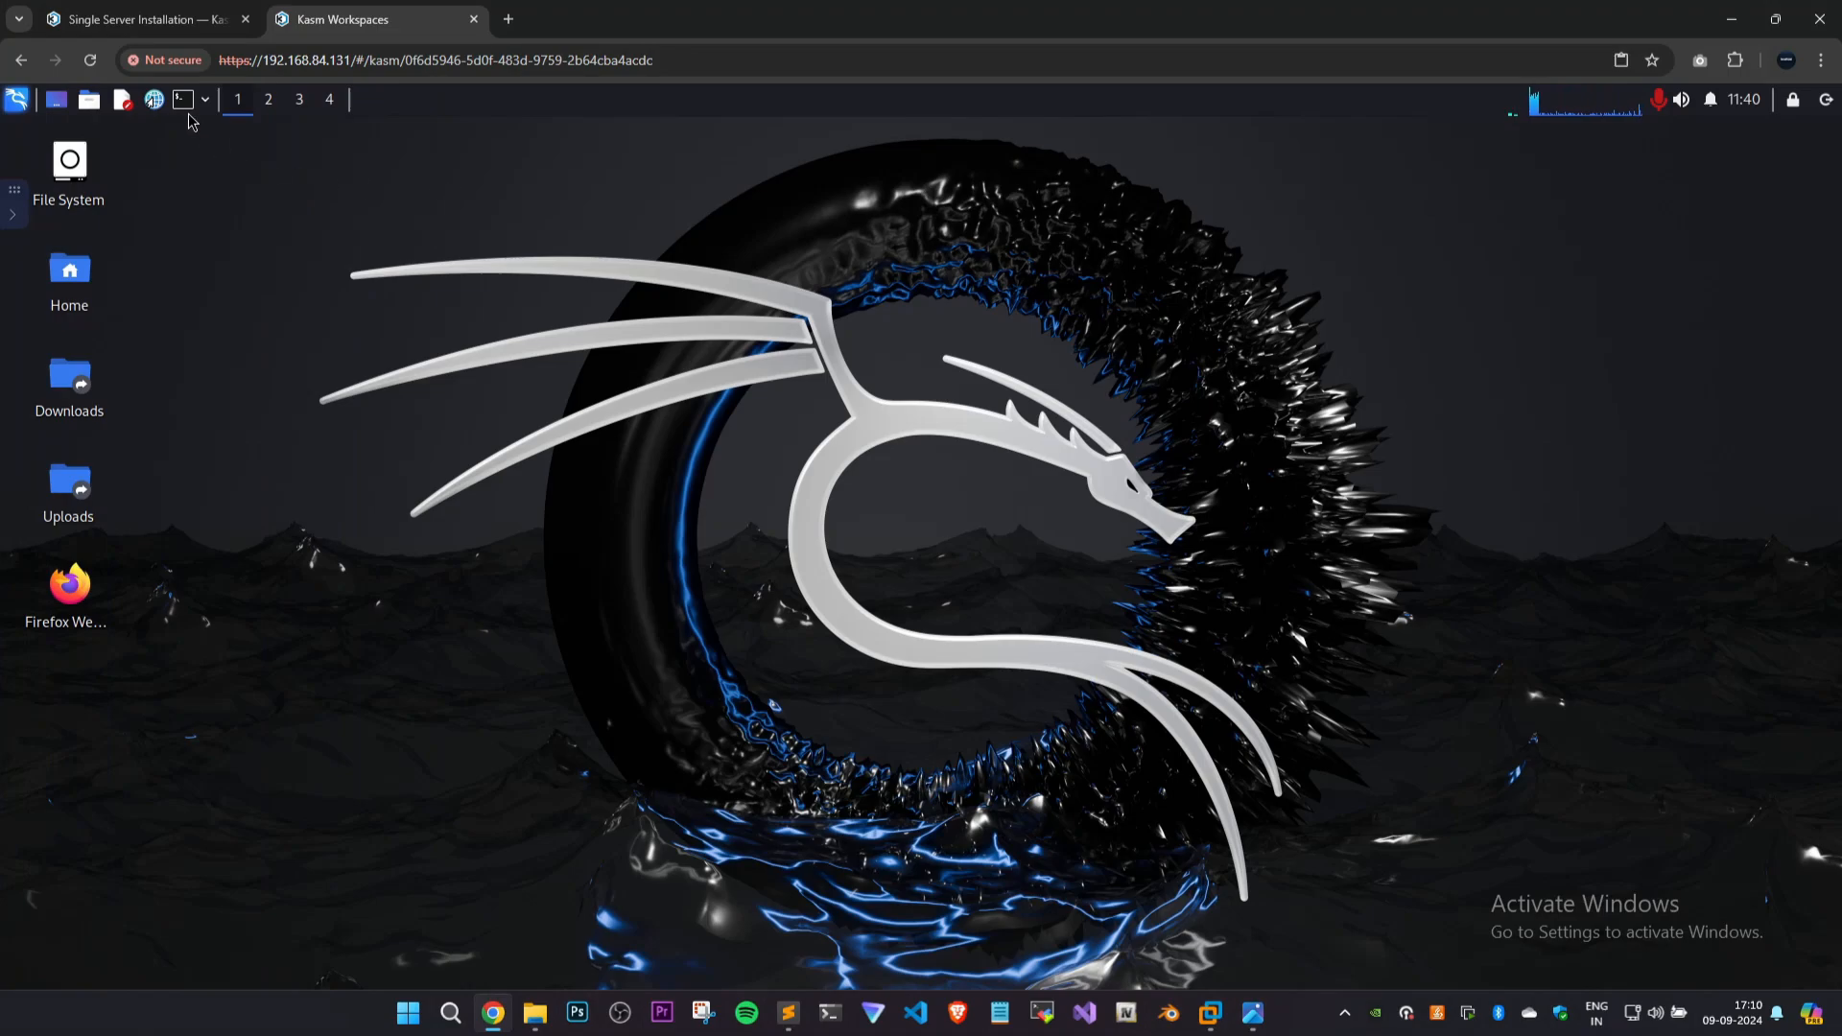
Open a terminal with enlarged text in the Kali session and try to become root with su root.
left_click(183, 99)
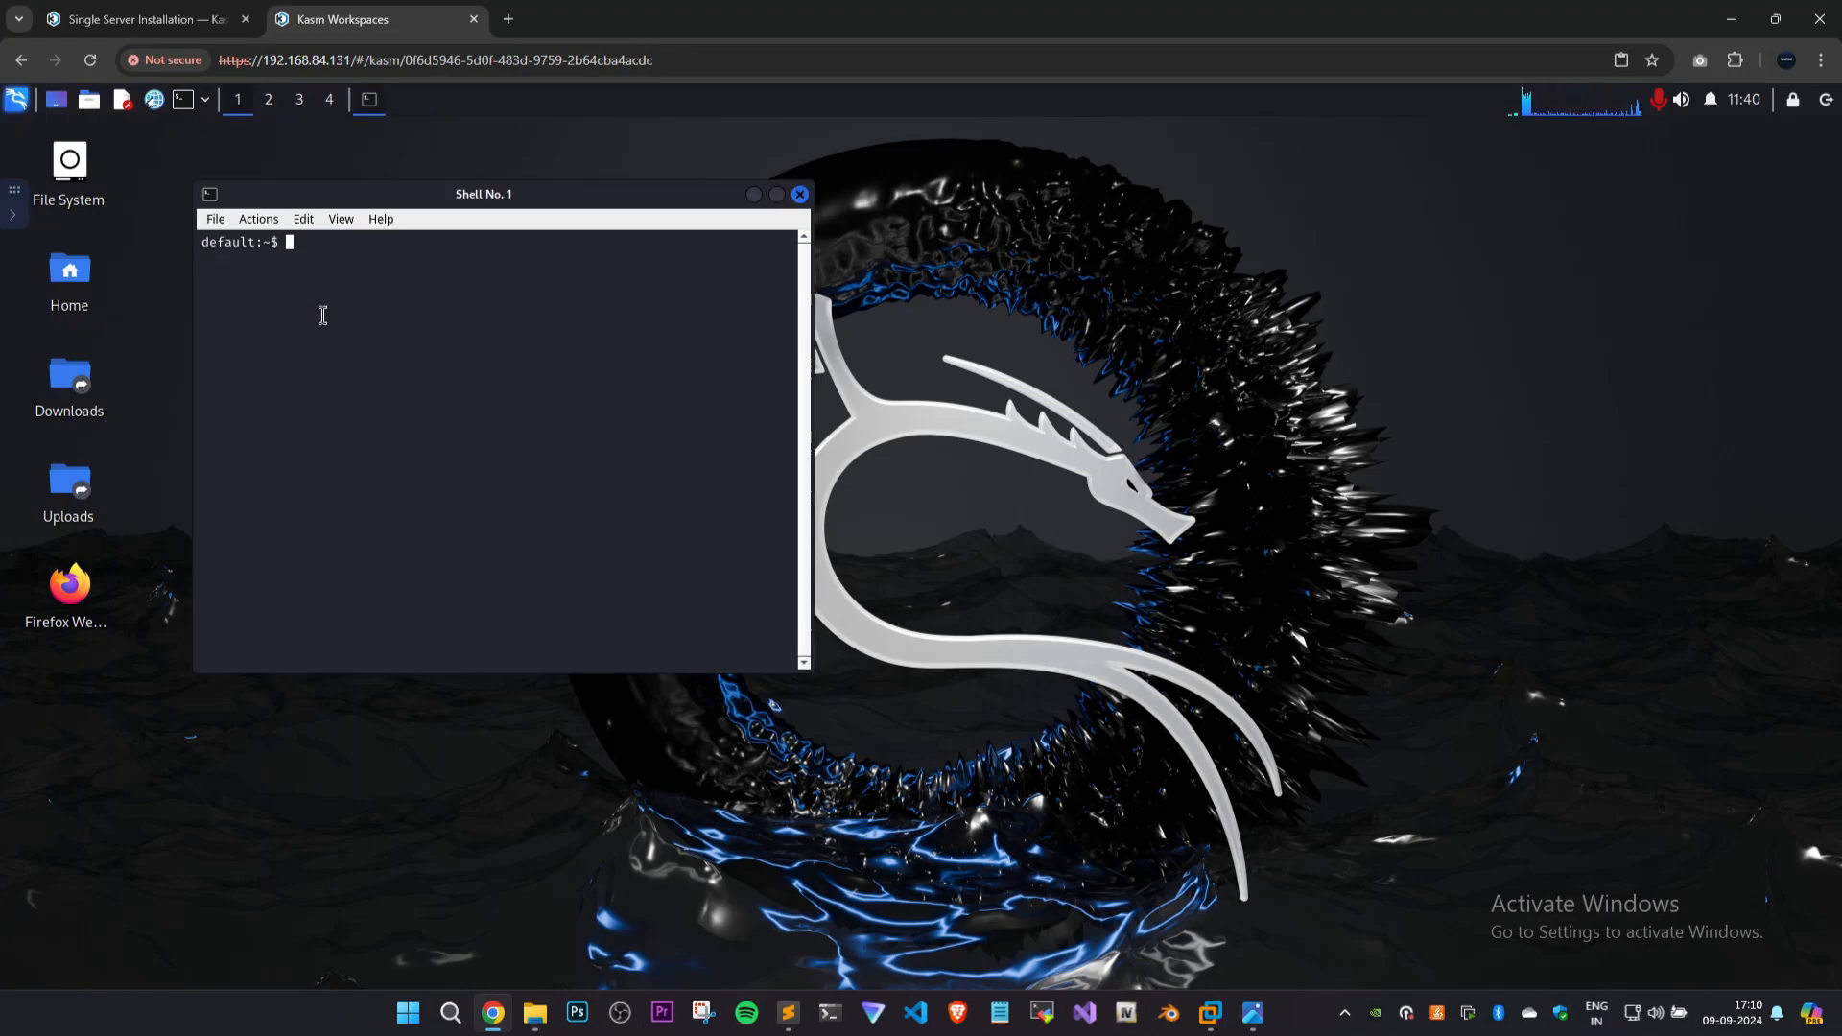
key("ctrl+plus")
key("ctrl+plus")
type("su root")
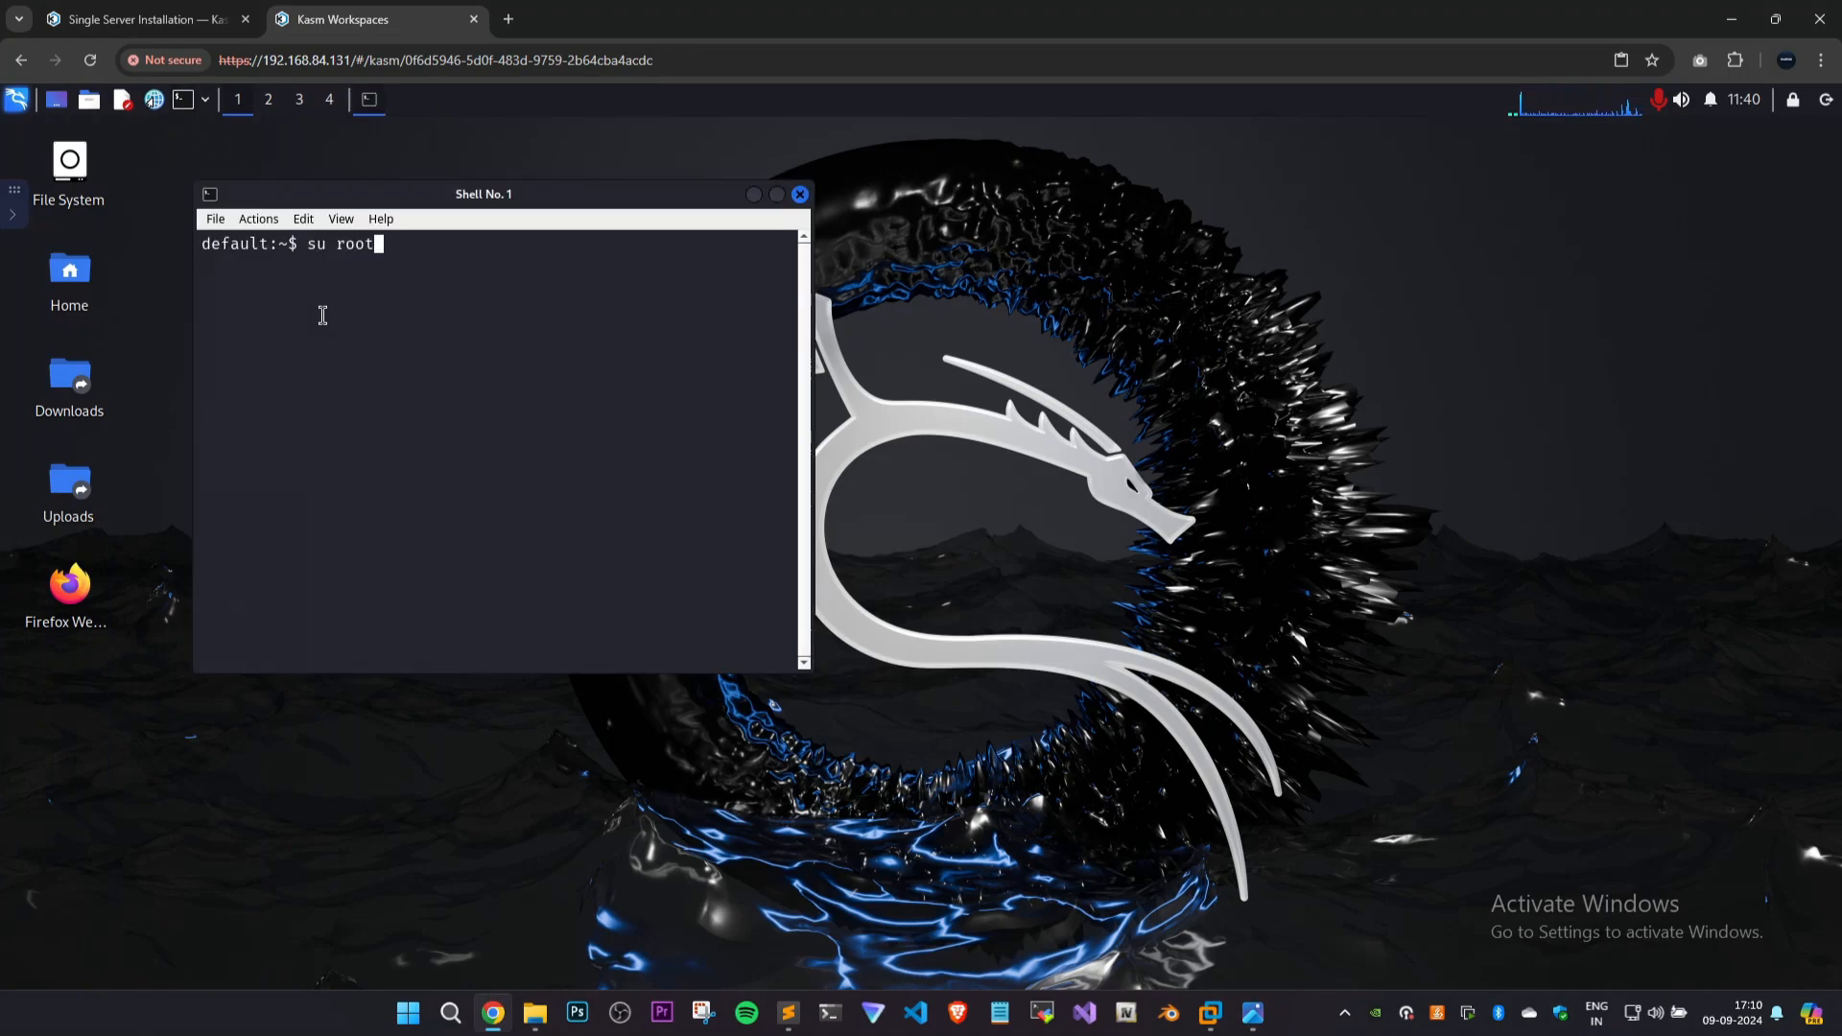
key("Return")
key("ctrl+c")
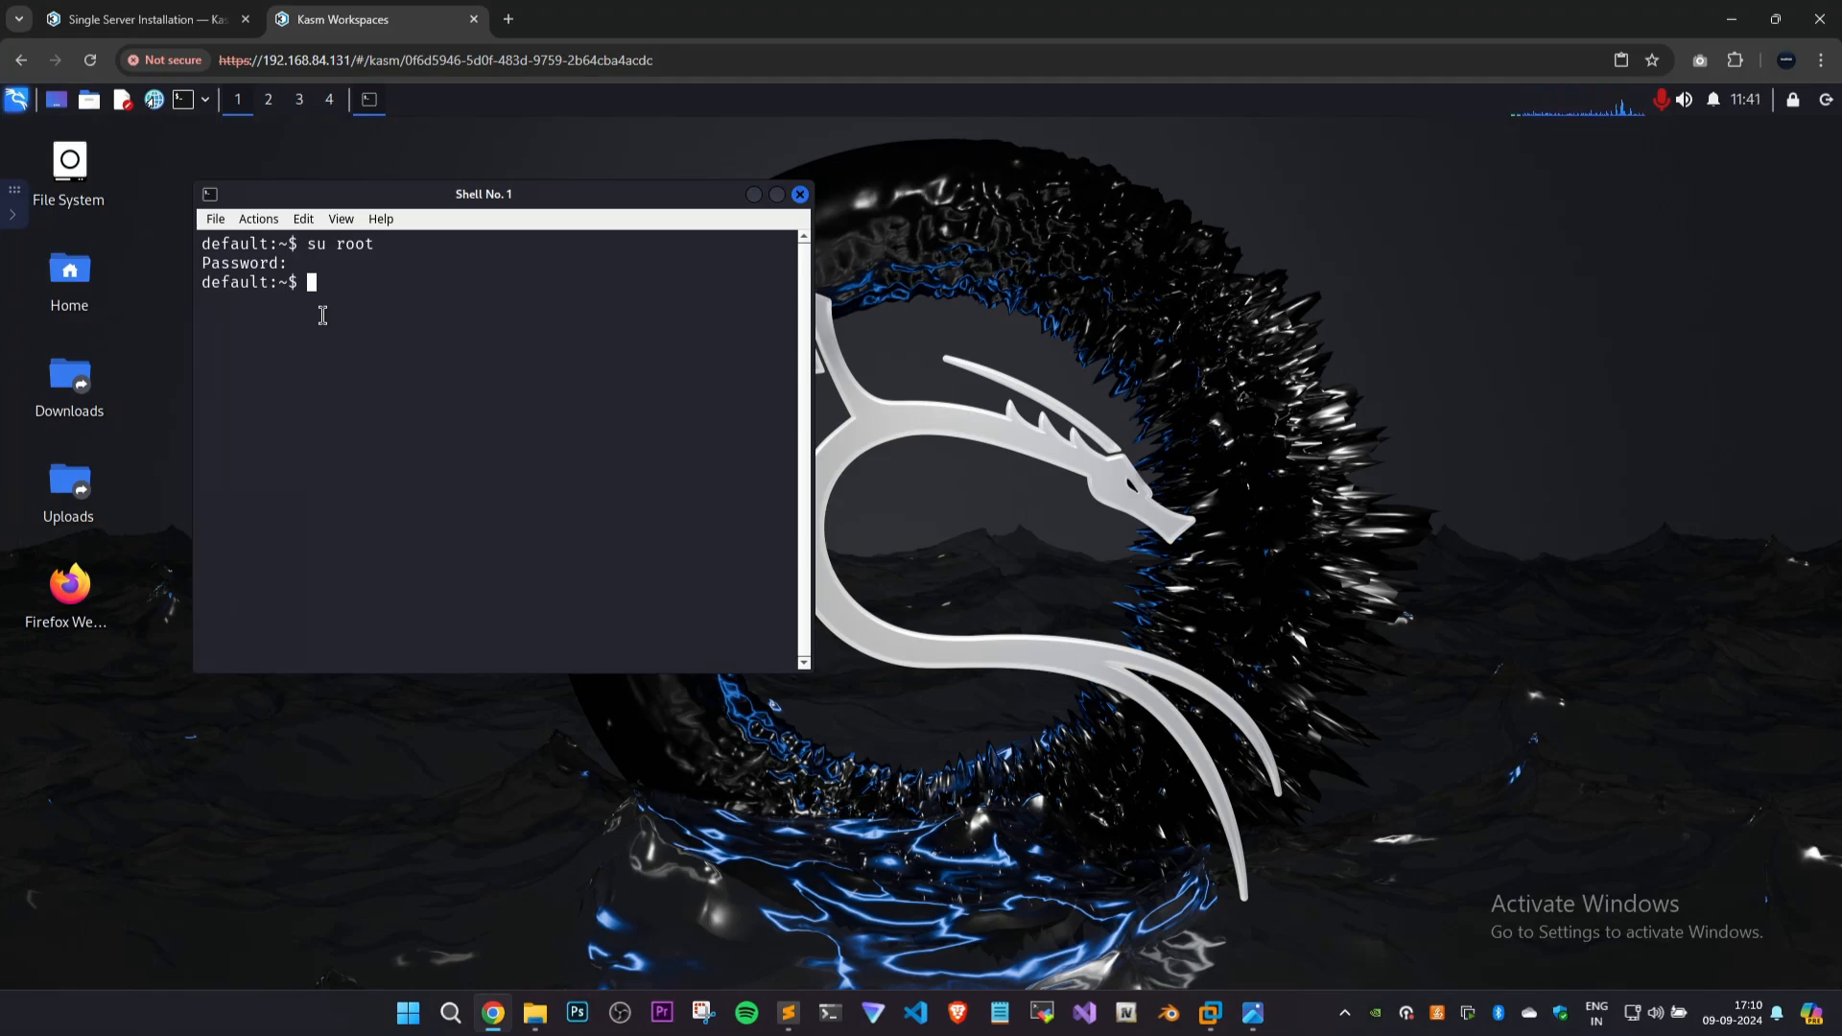
List the home directory contents with ls and clear the terminal.
type("ls")
key("Return")
type("ls")
key("Return")
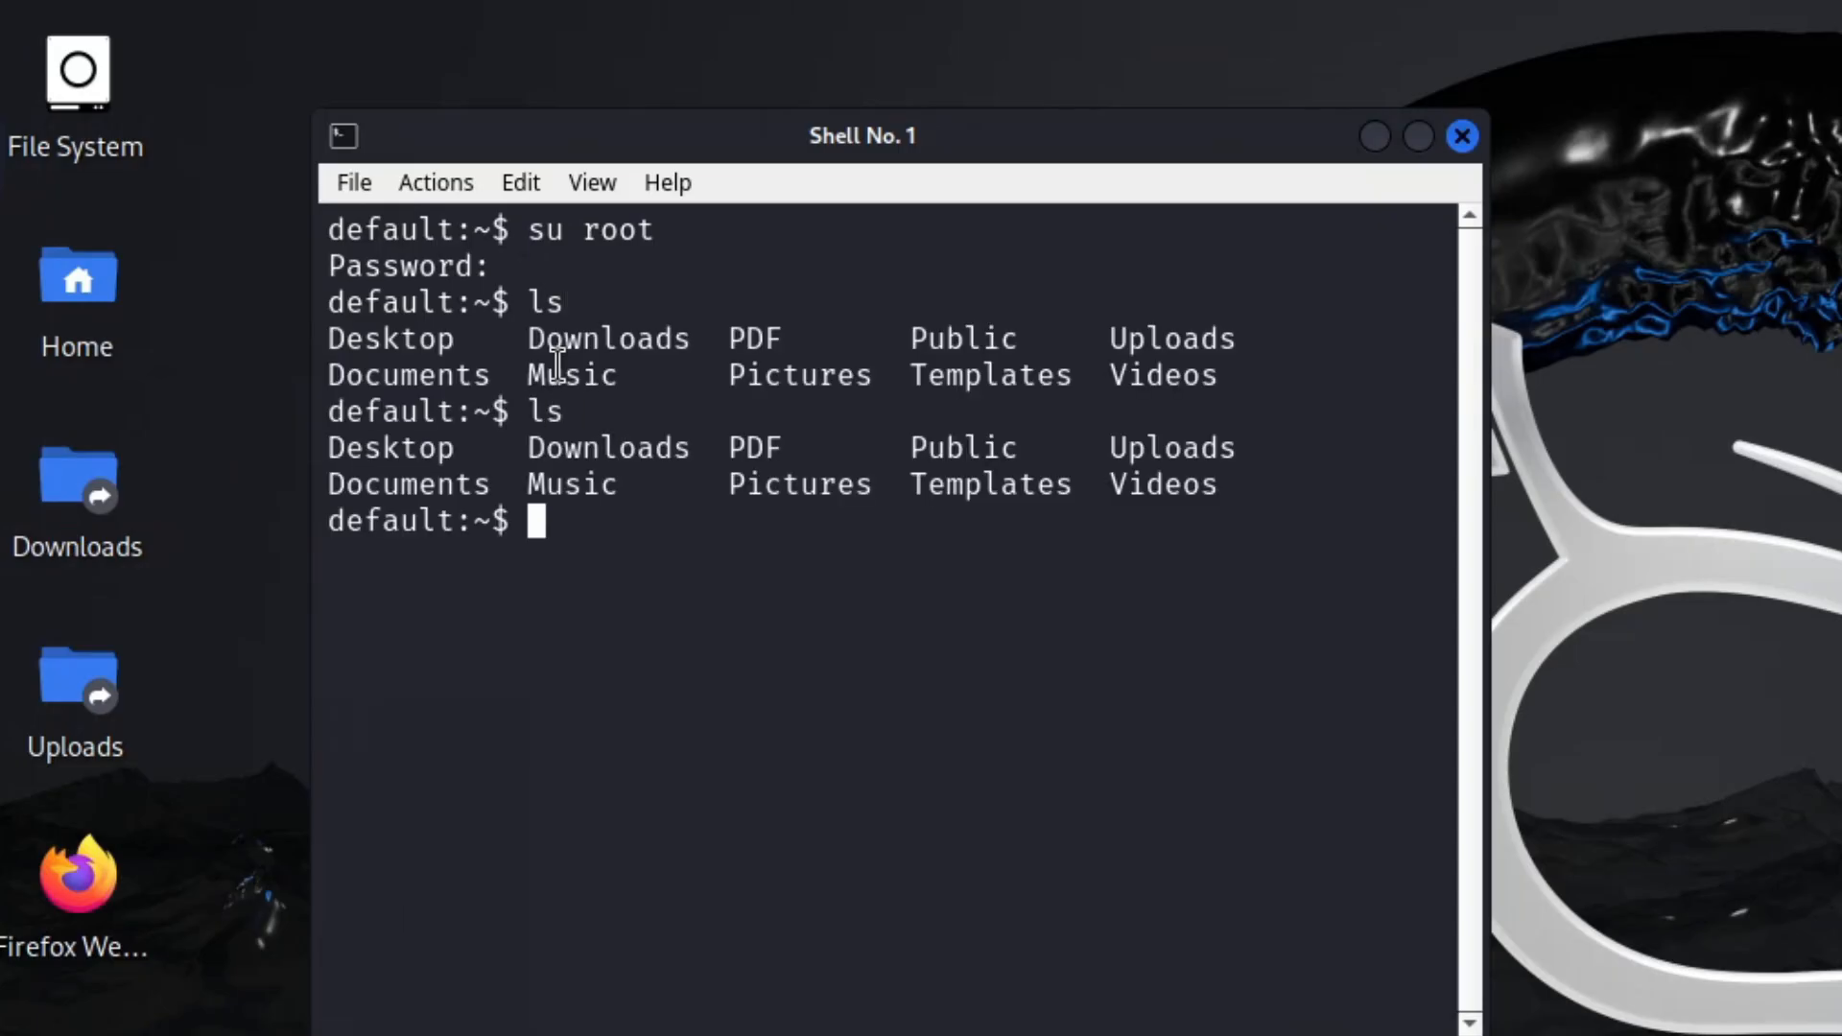
key("ctrl+l")
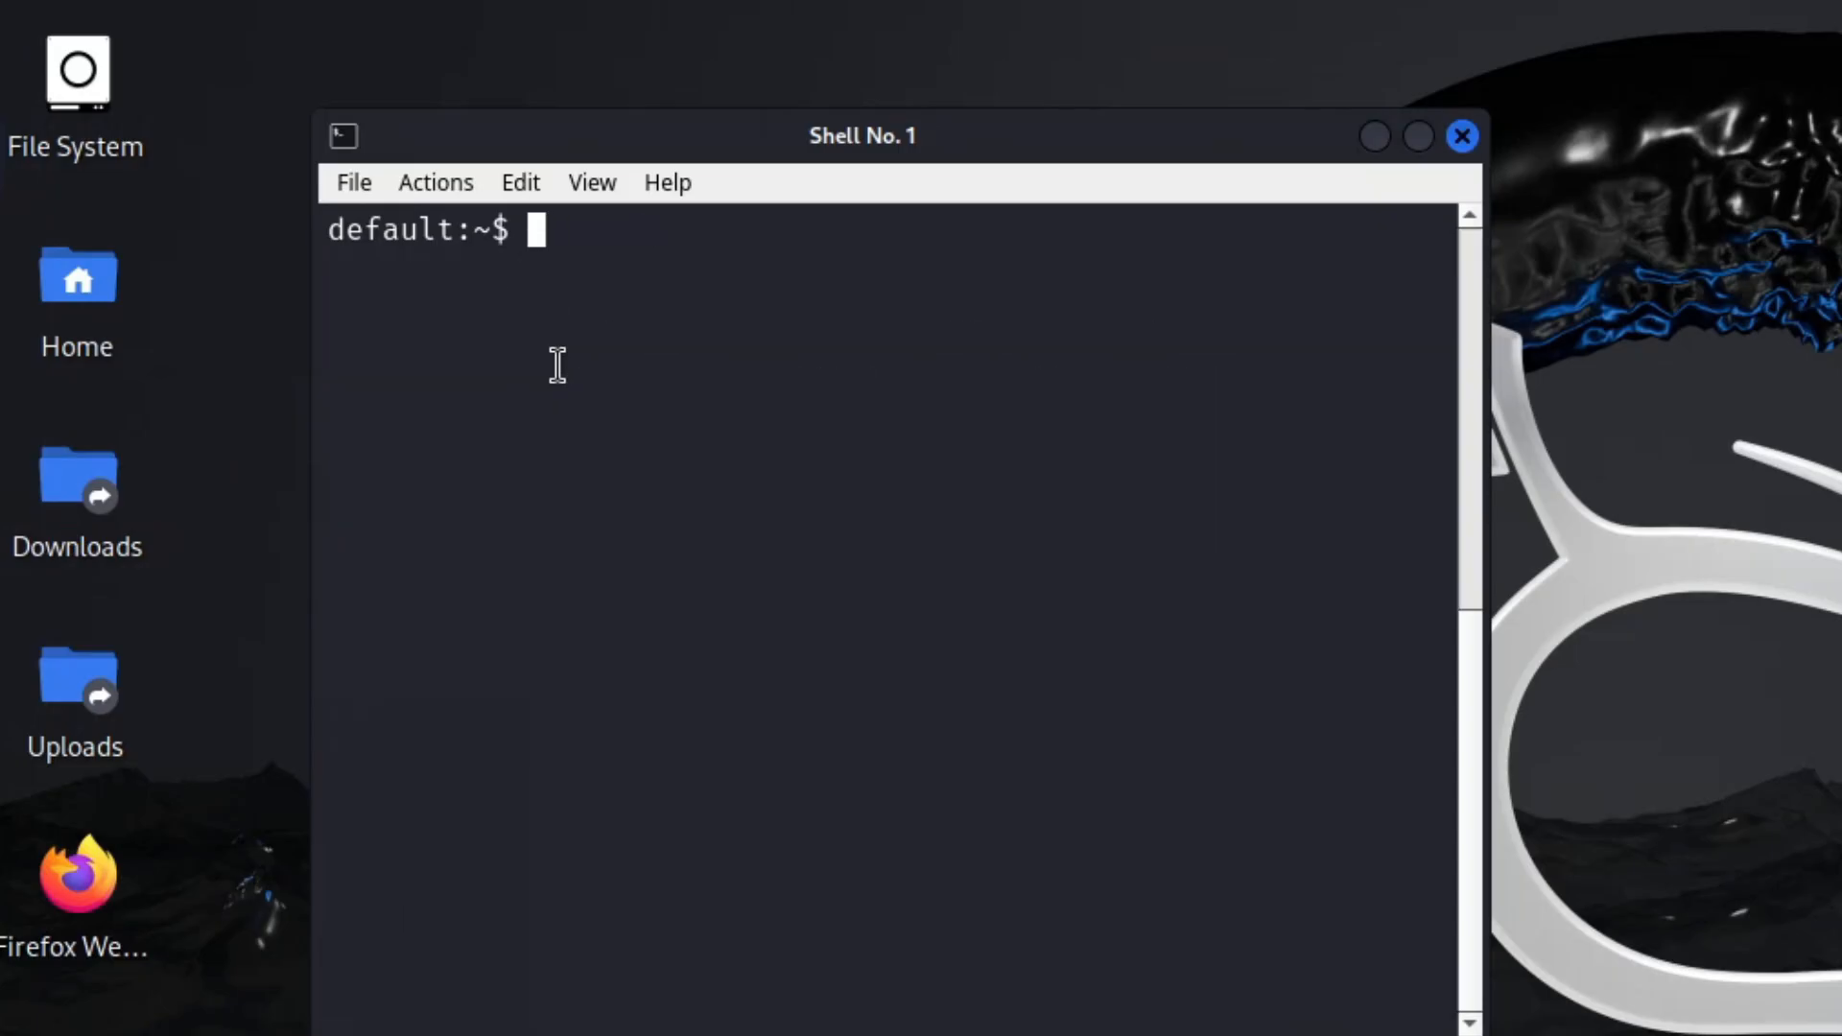
Test sudo access in the terminal by running sudo and sudo ls, and move the terminal window aside.
type("sudo")
key("Return")
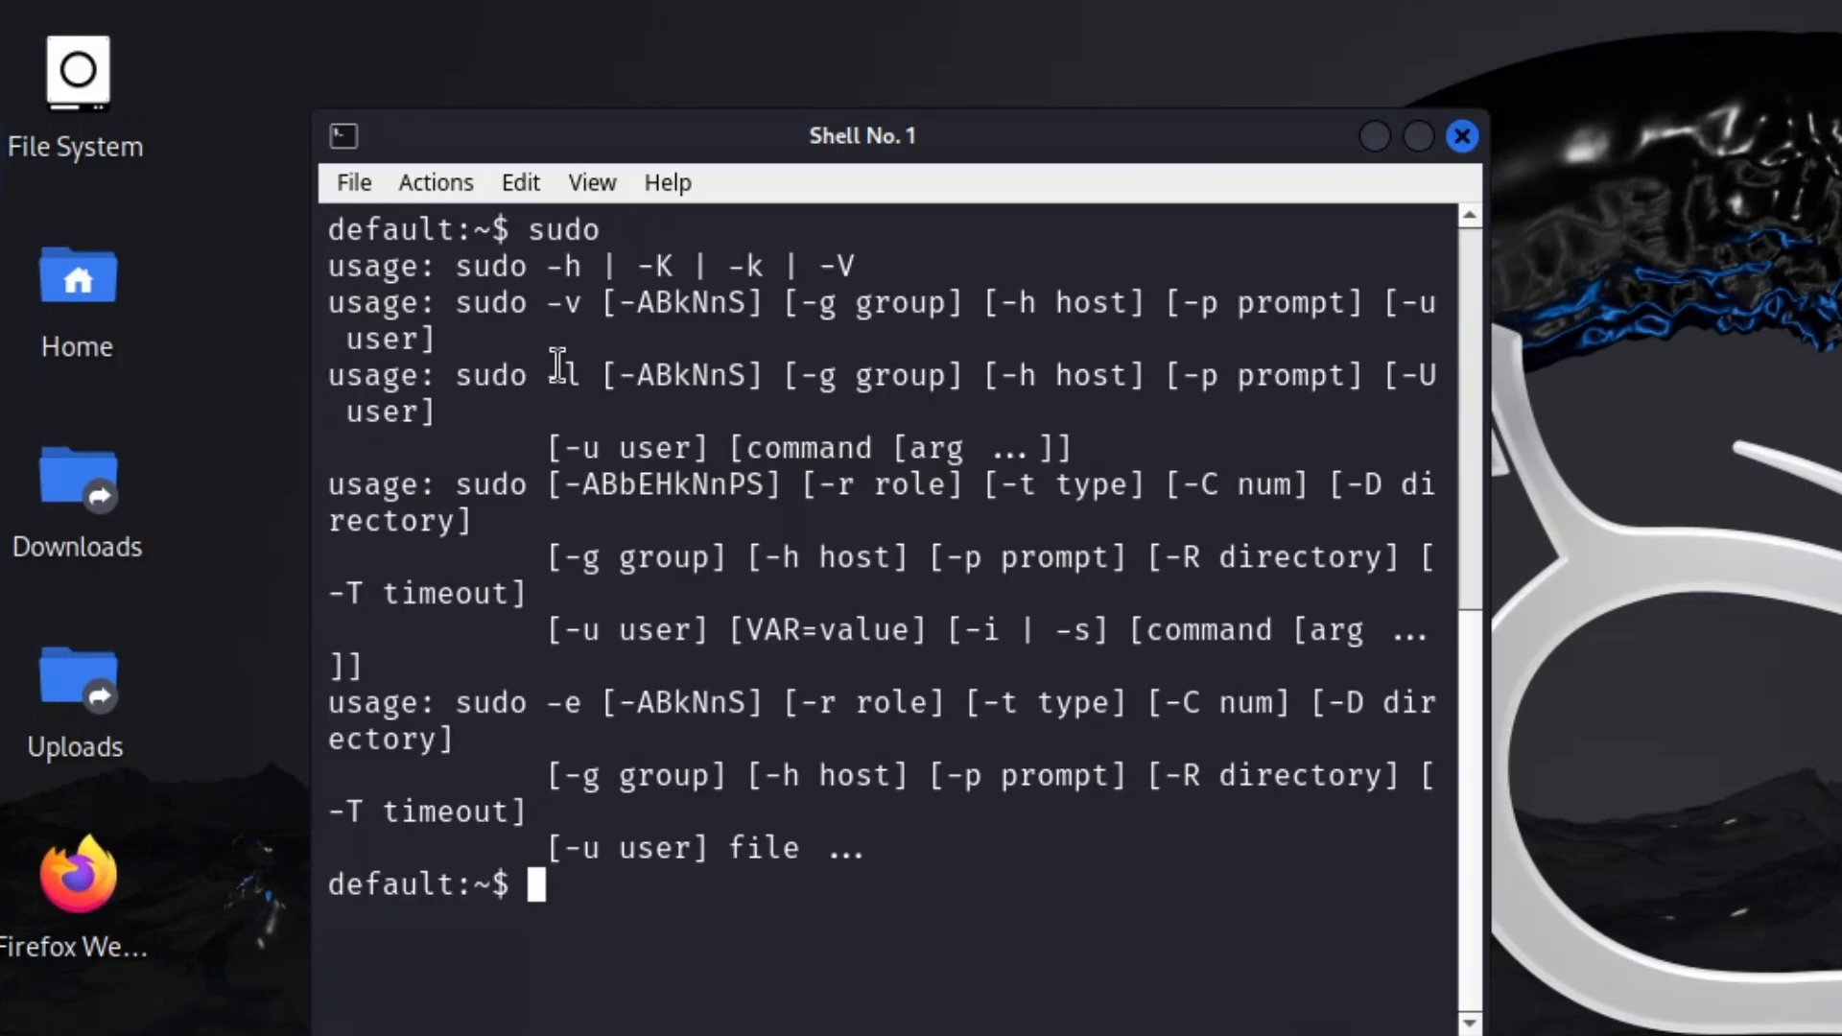
type("sud")
key("BackSpace")
key("BackSpace")
key("BackSpace")
type("sudo ls")
key("Return")
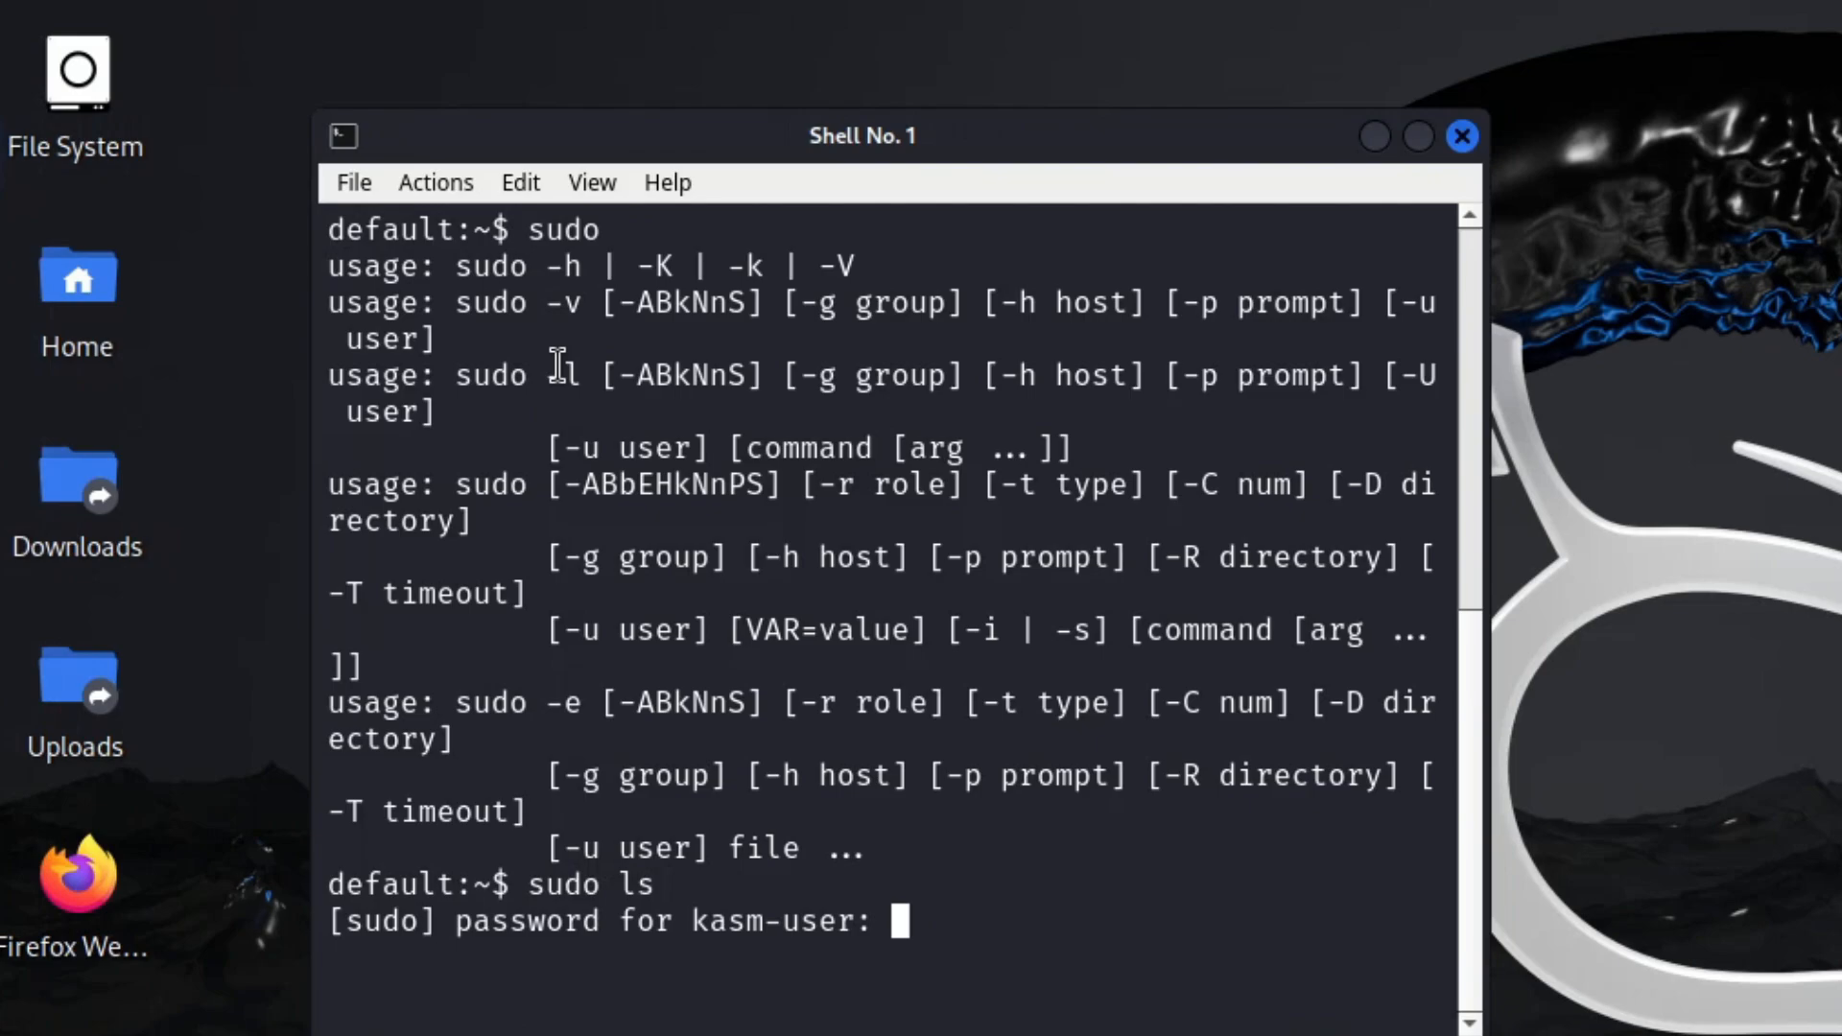
left_click_drag(1103, 148, 1484, 173)
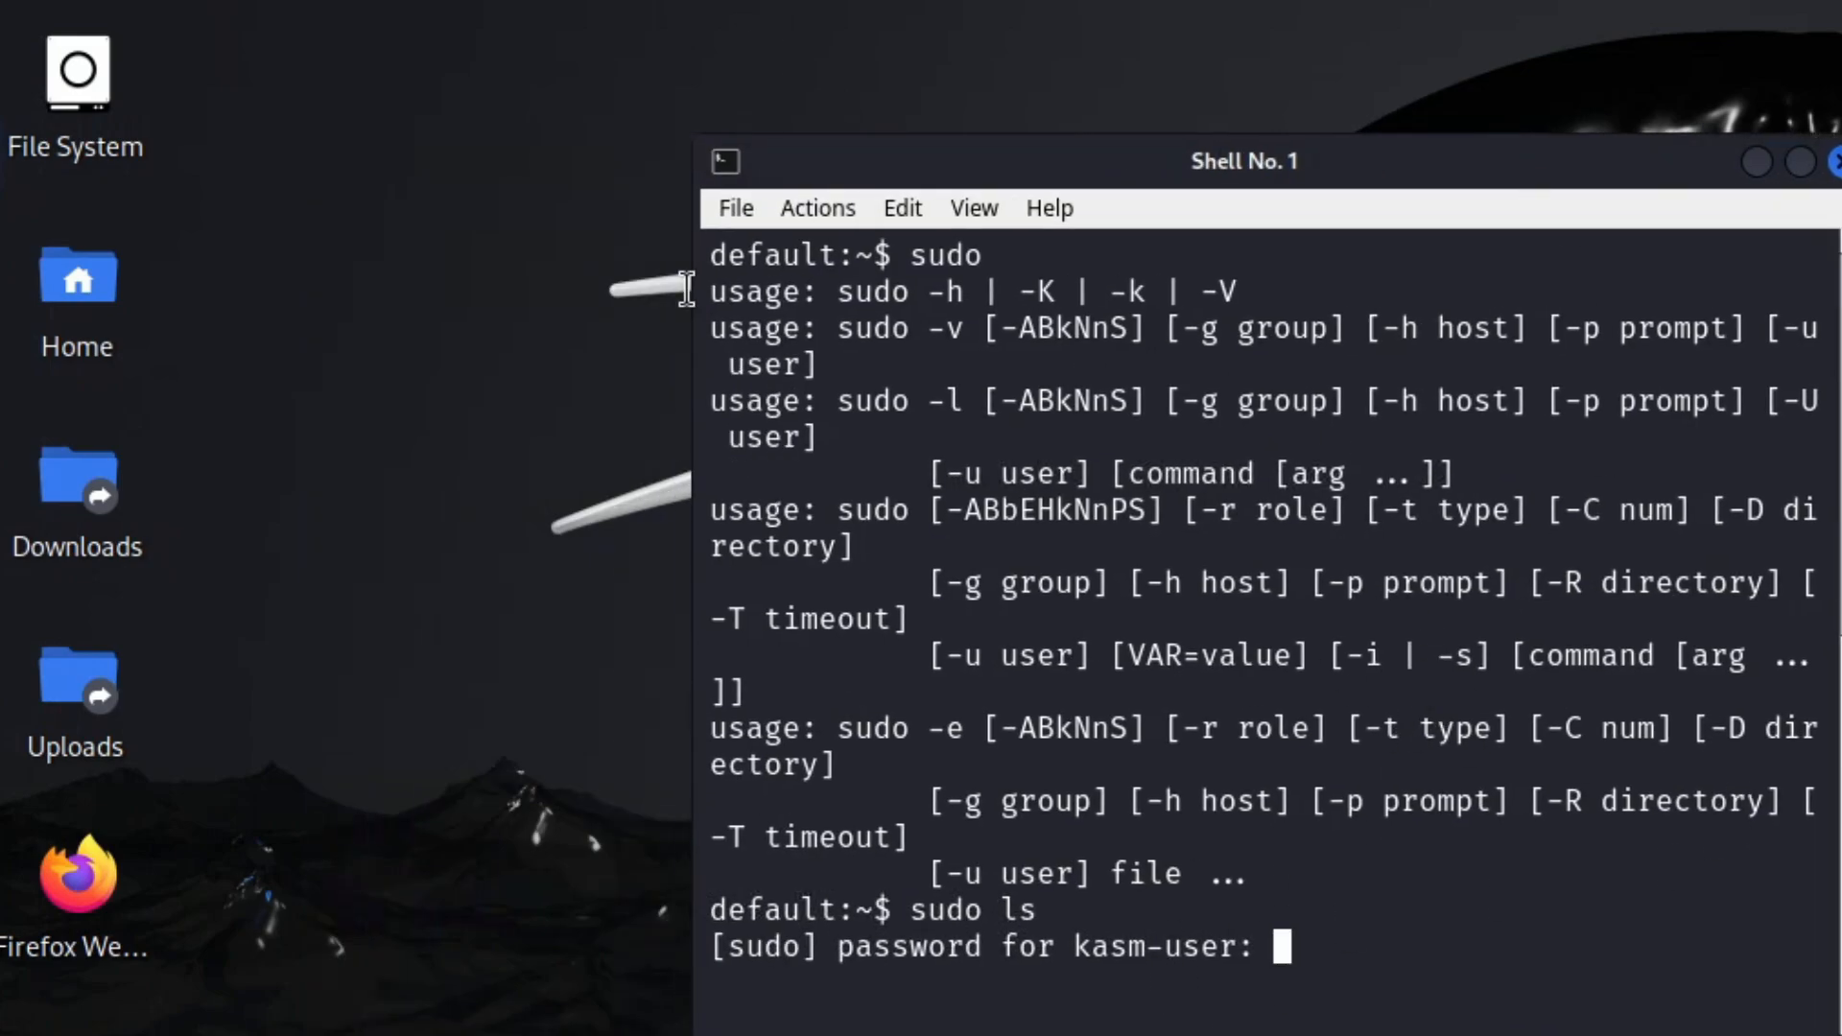
Leave the session and open the Kali Linux workspace for editing in the admin workspace list.
left_click(9, 205)
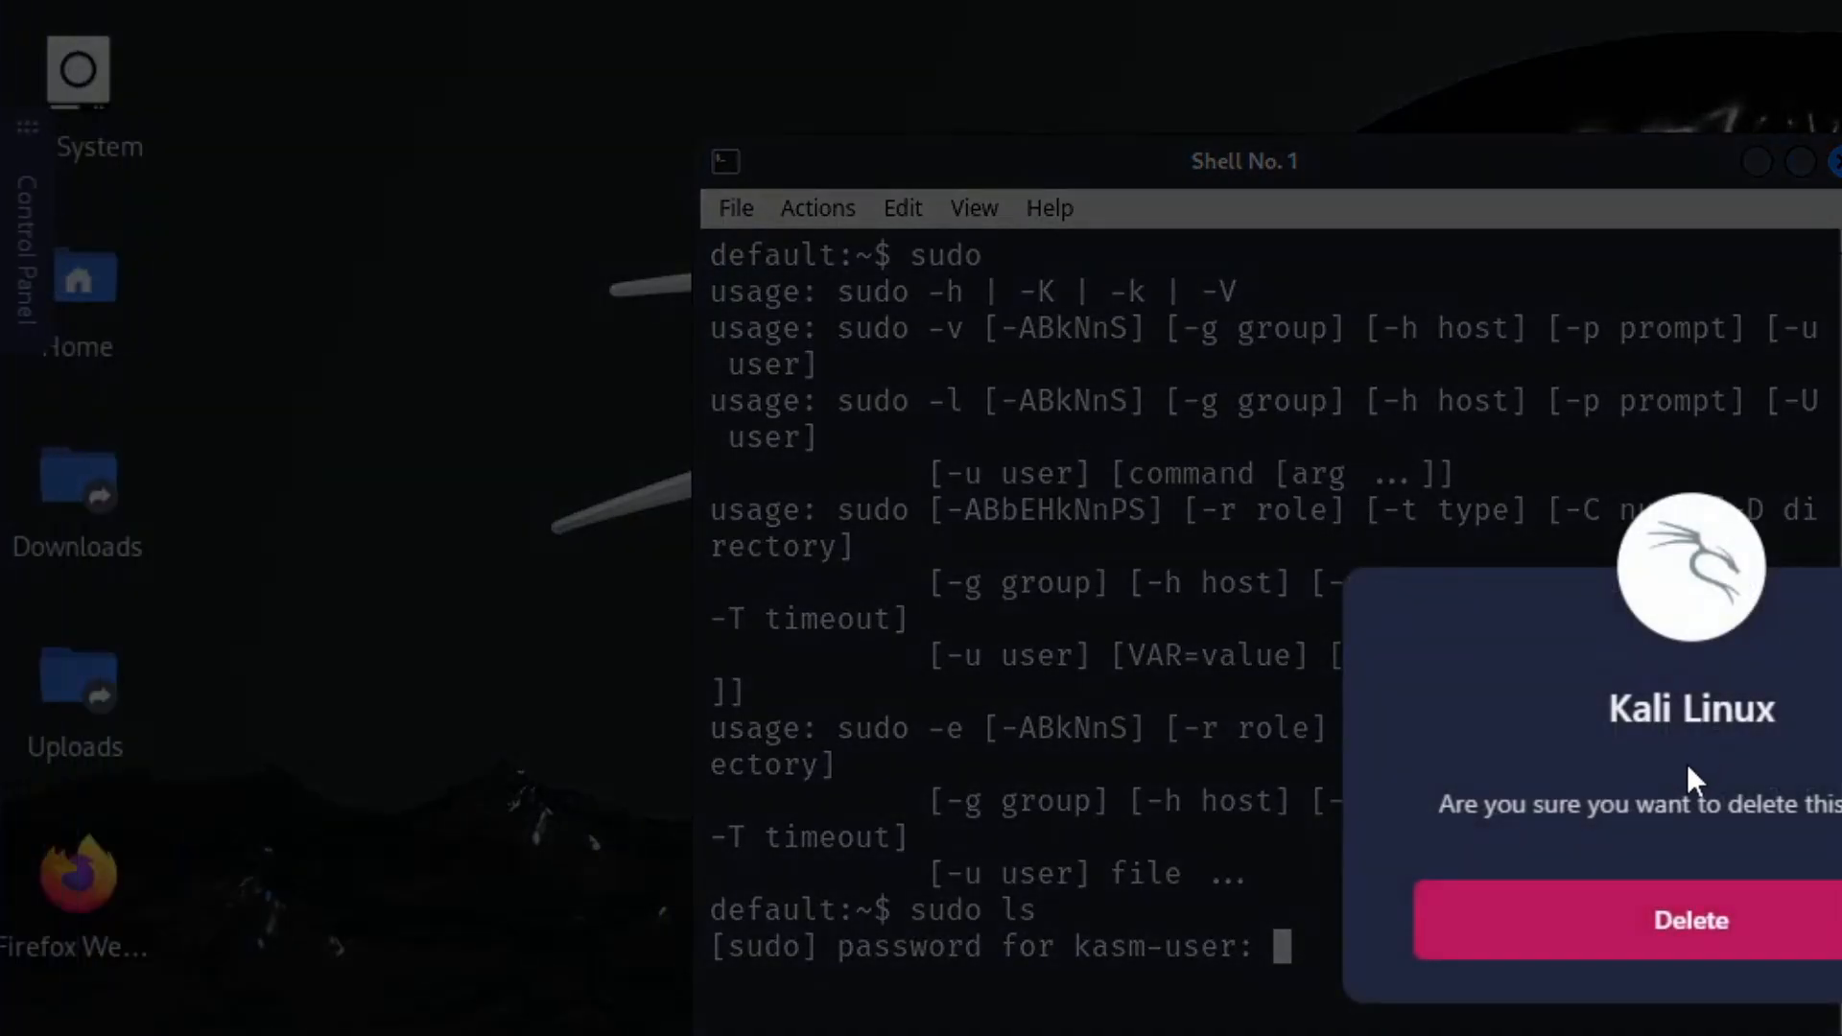
left_click(1698, 913)
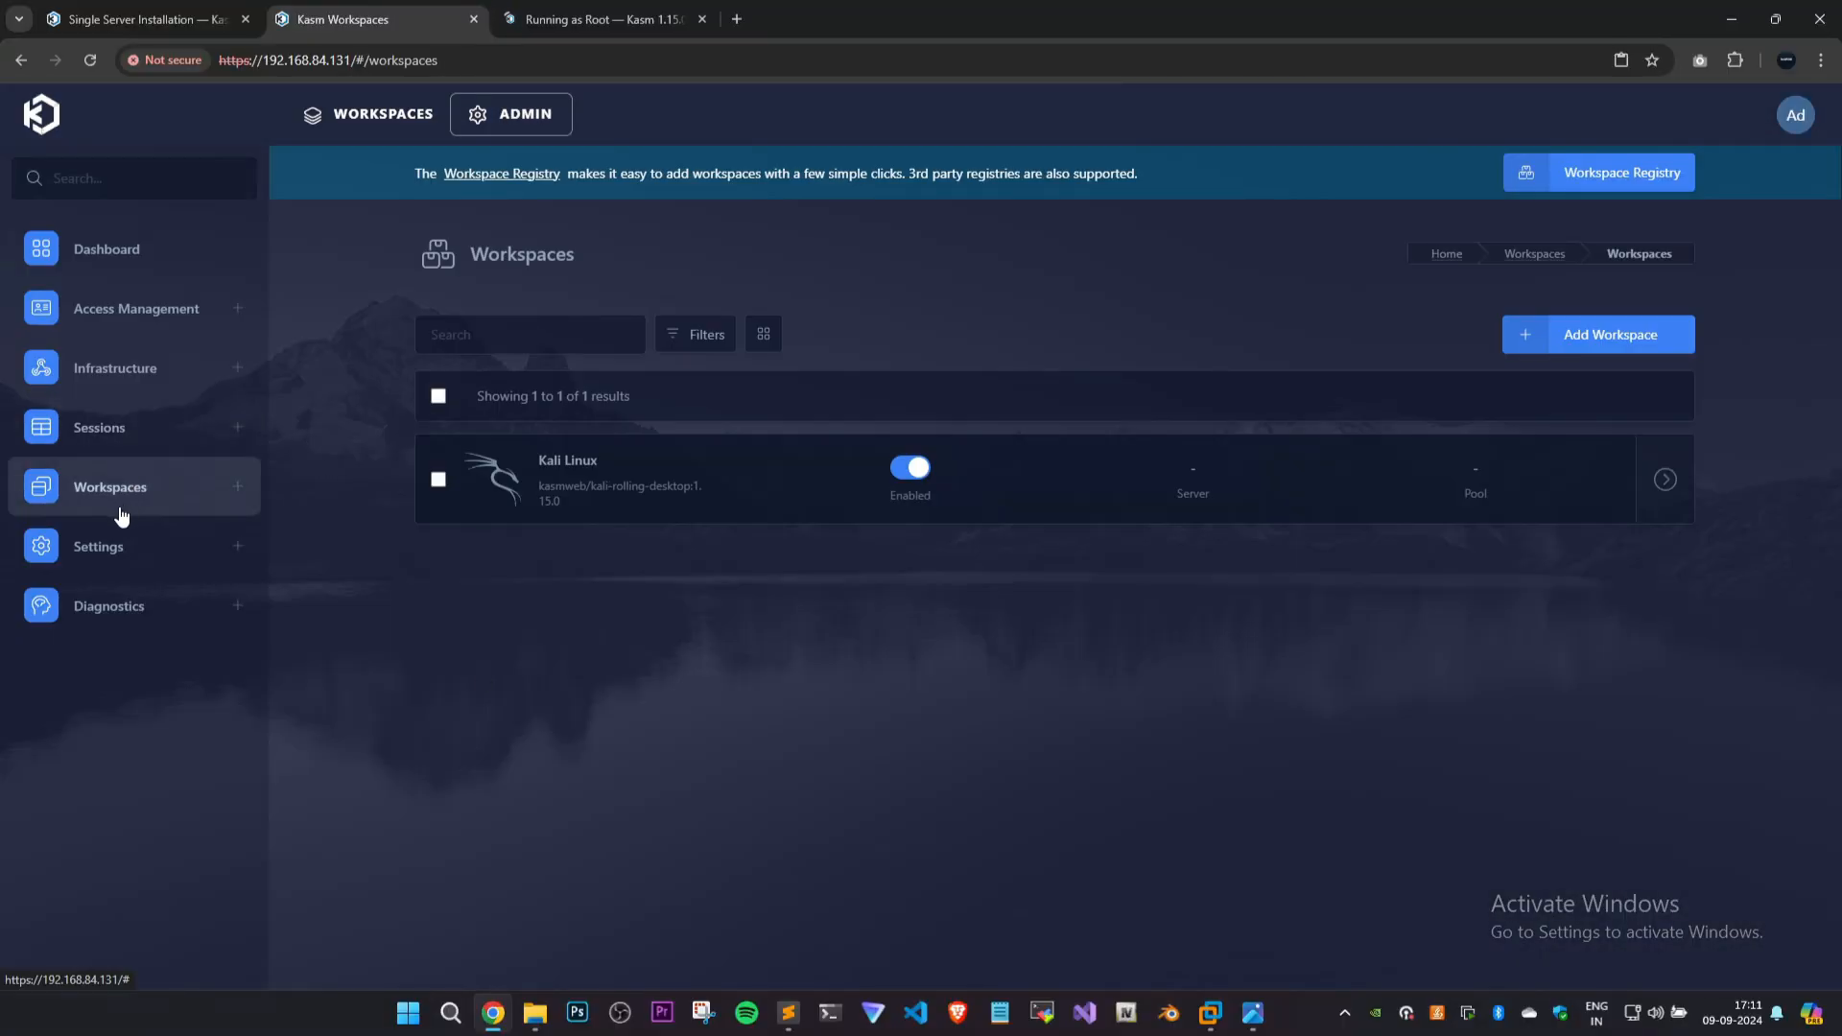
left_click(122, 513)
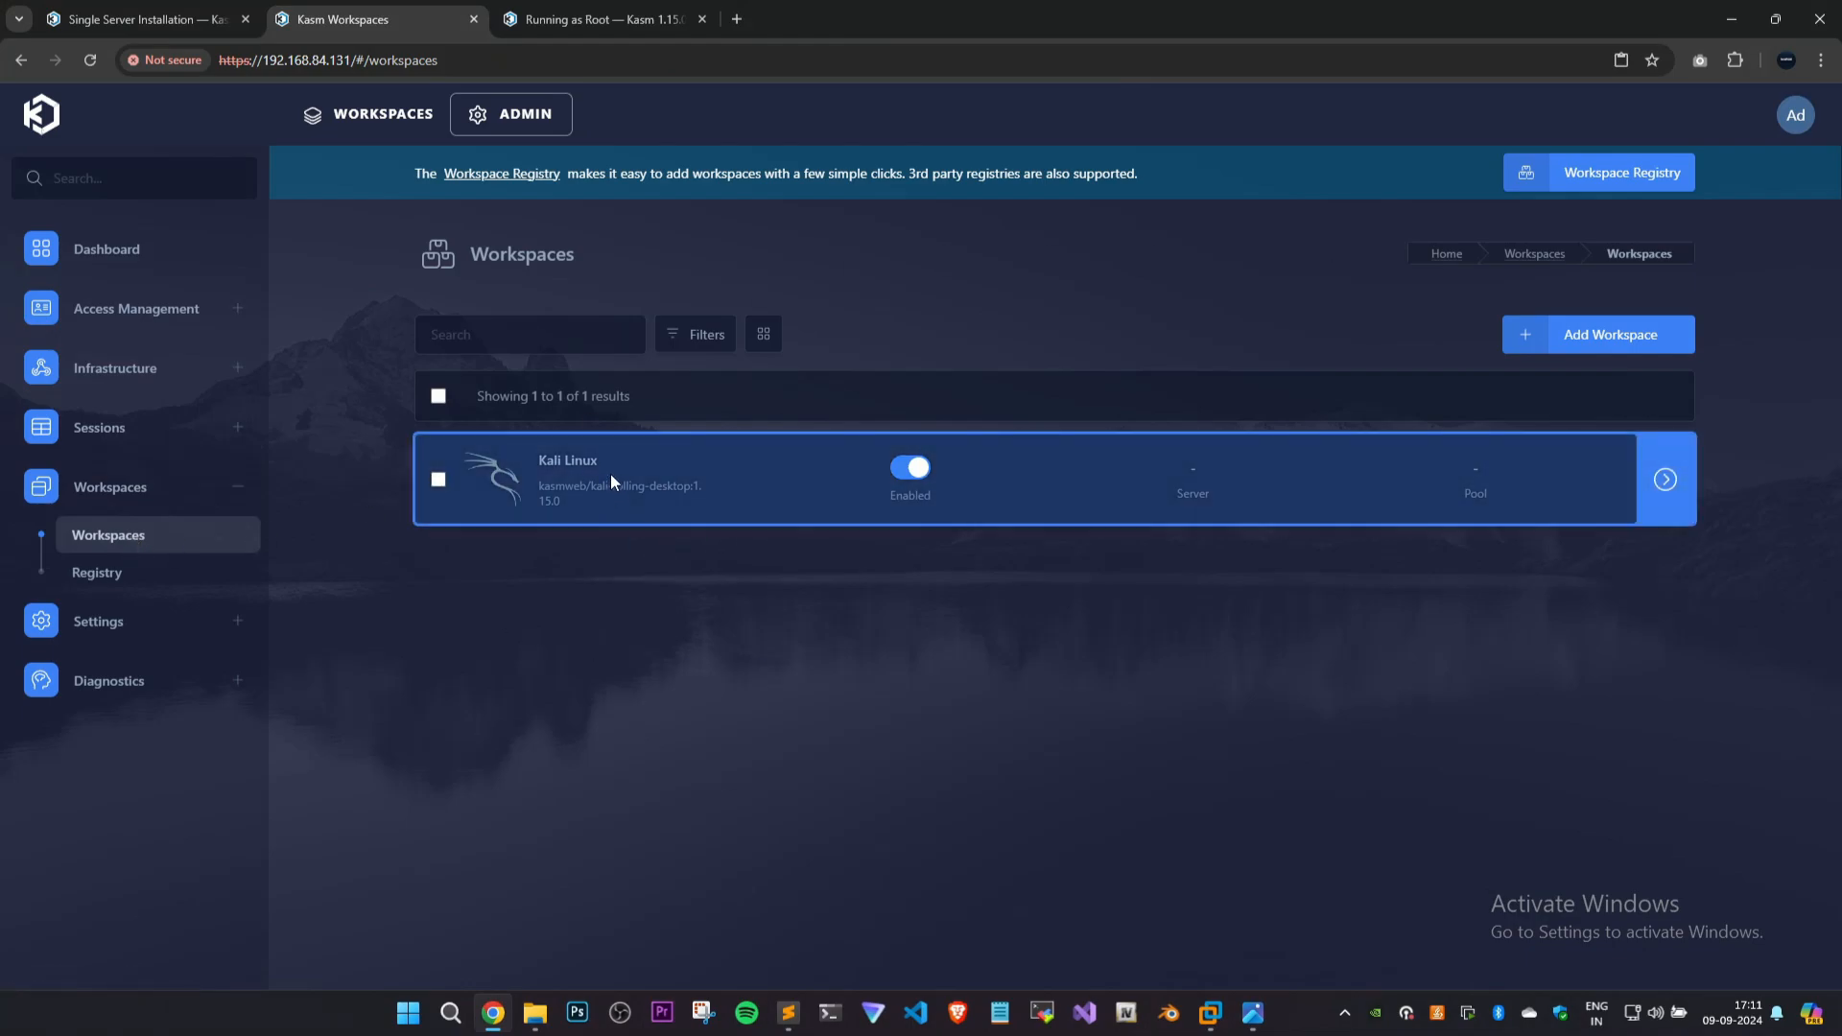
mouse_move(1670, 497)
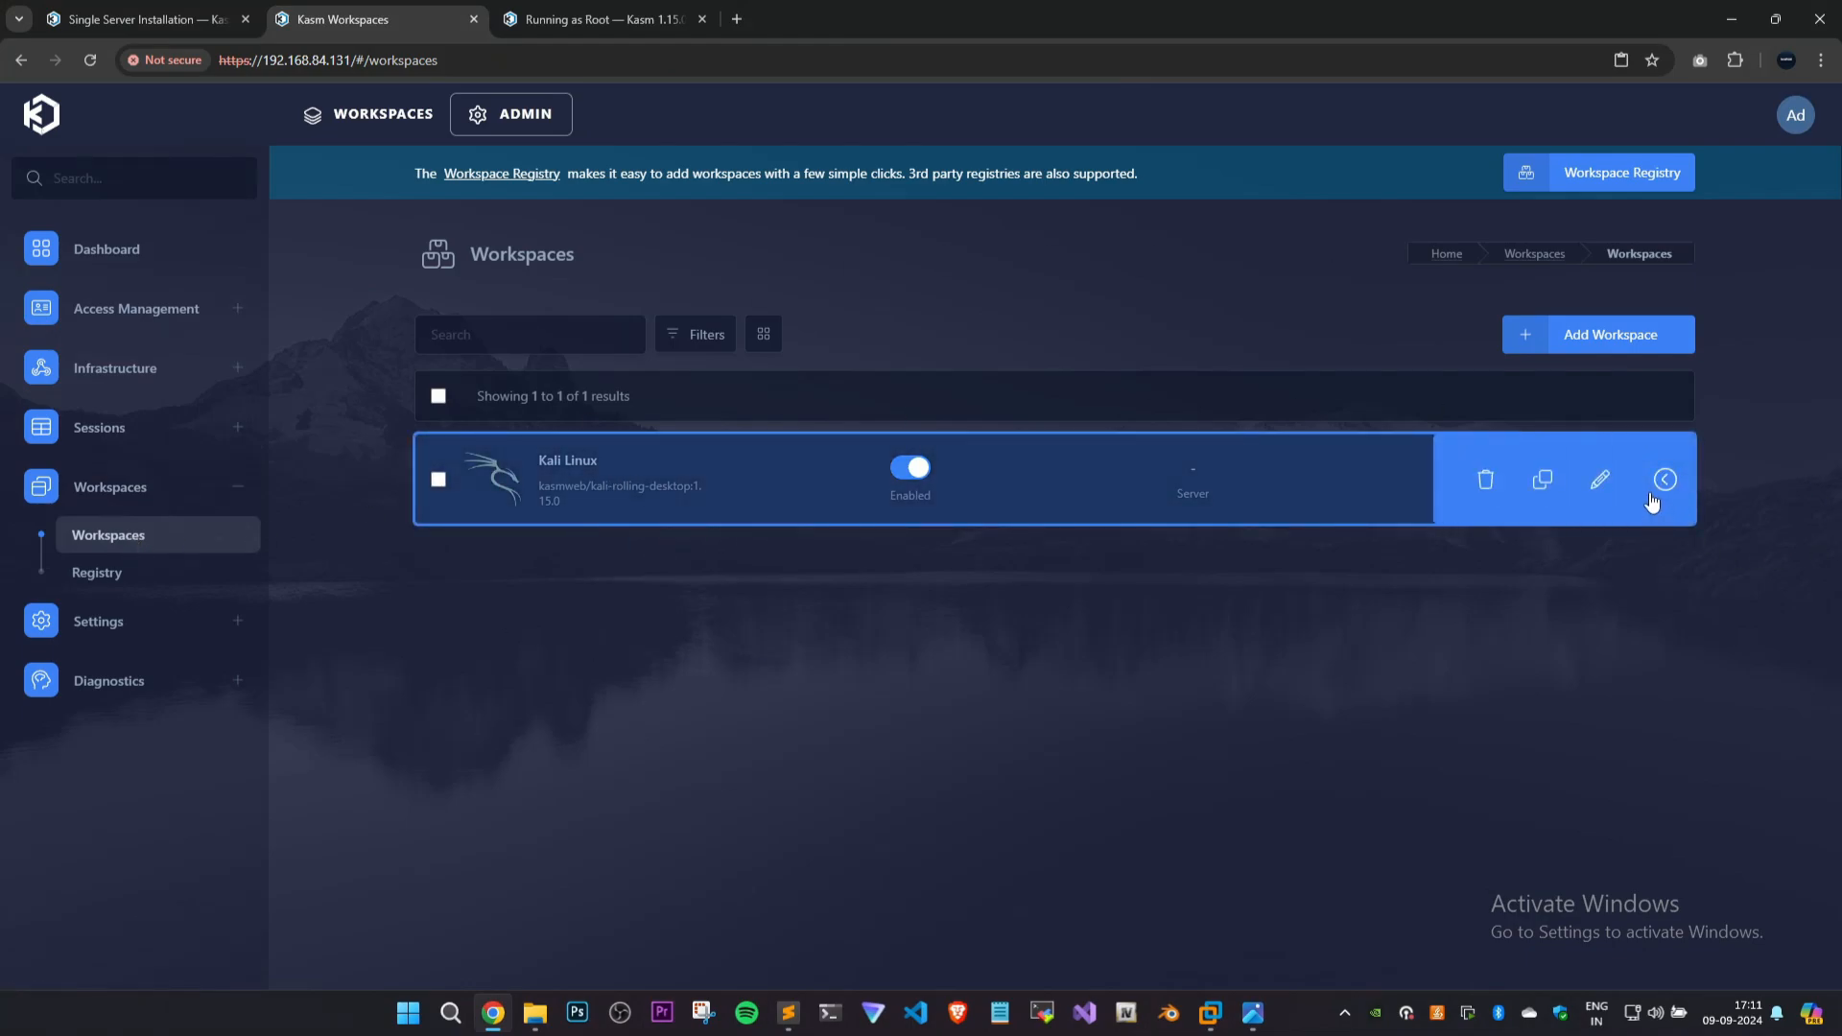
left_click(1599, 478)
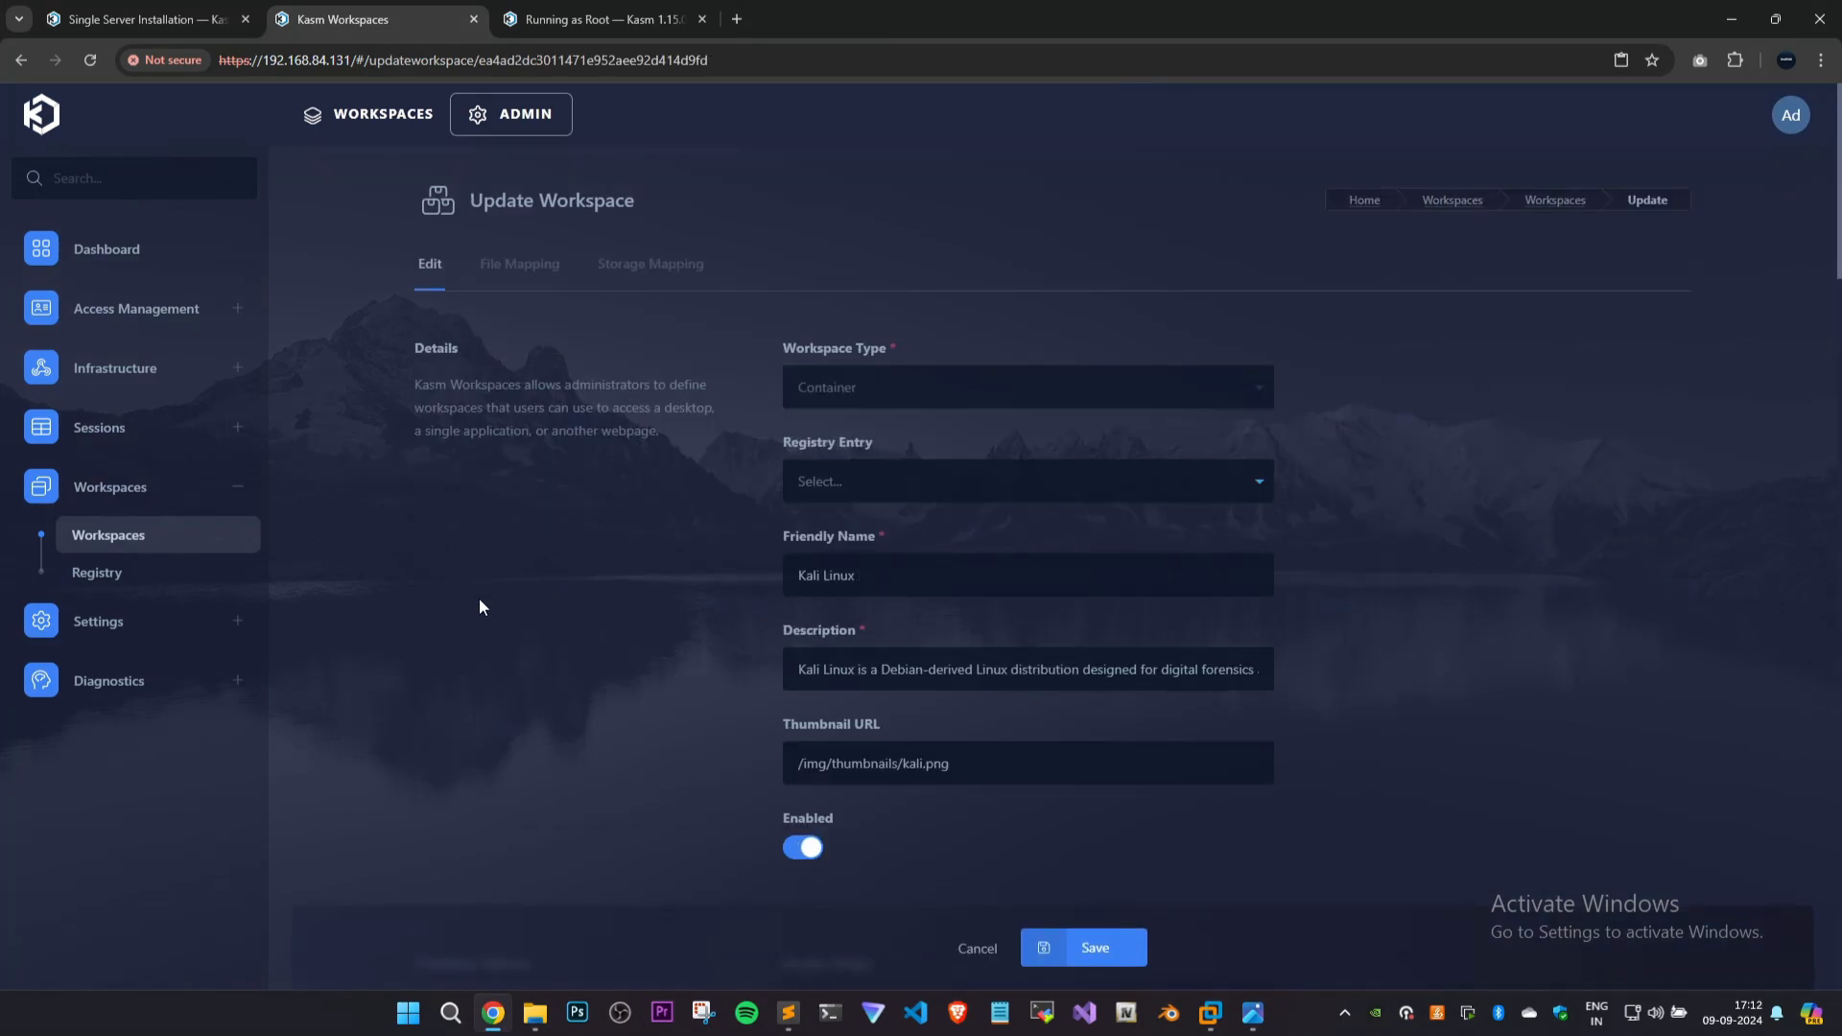
Find the Docker Run Config Override field and copy its hostname and root user example from the Running as Root documentation.
scroll(480, 600, "down", 20)
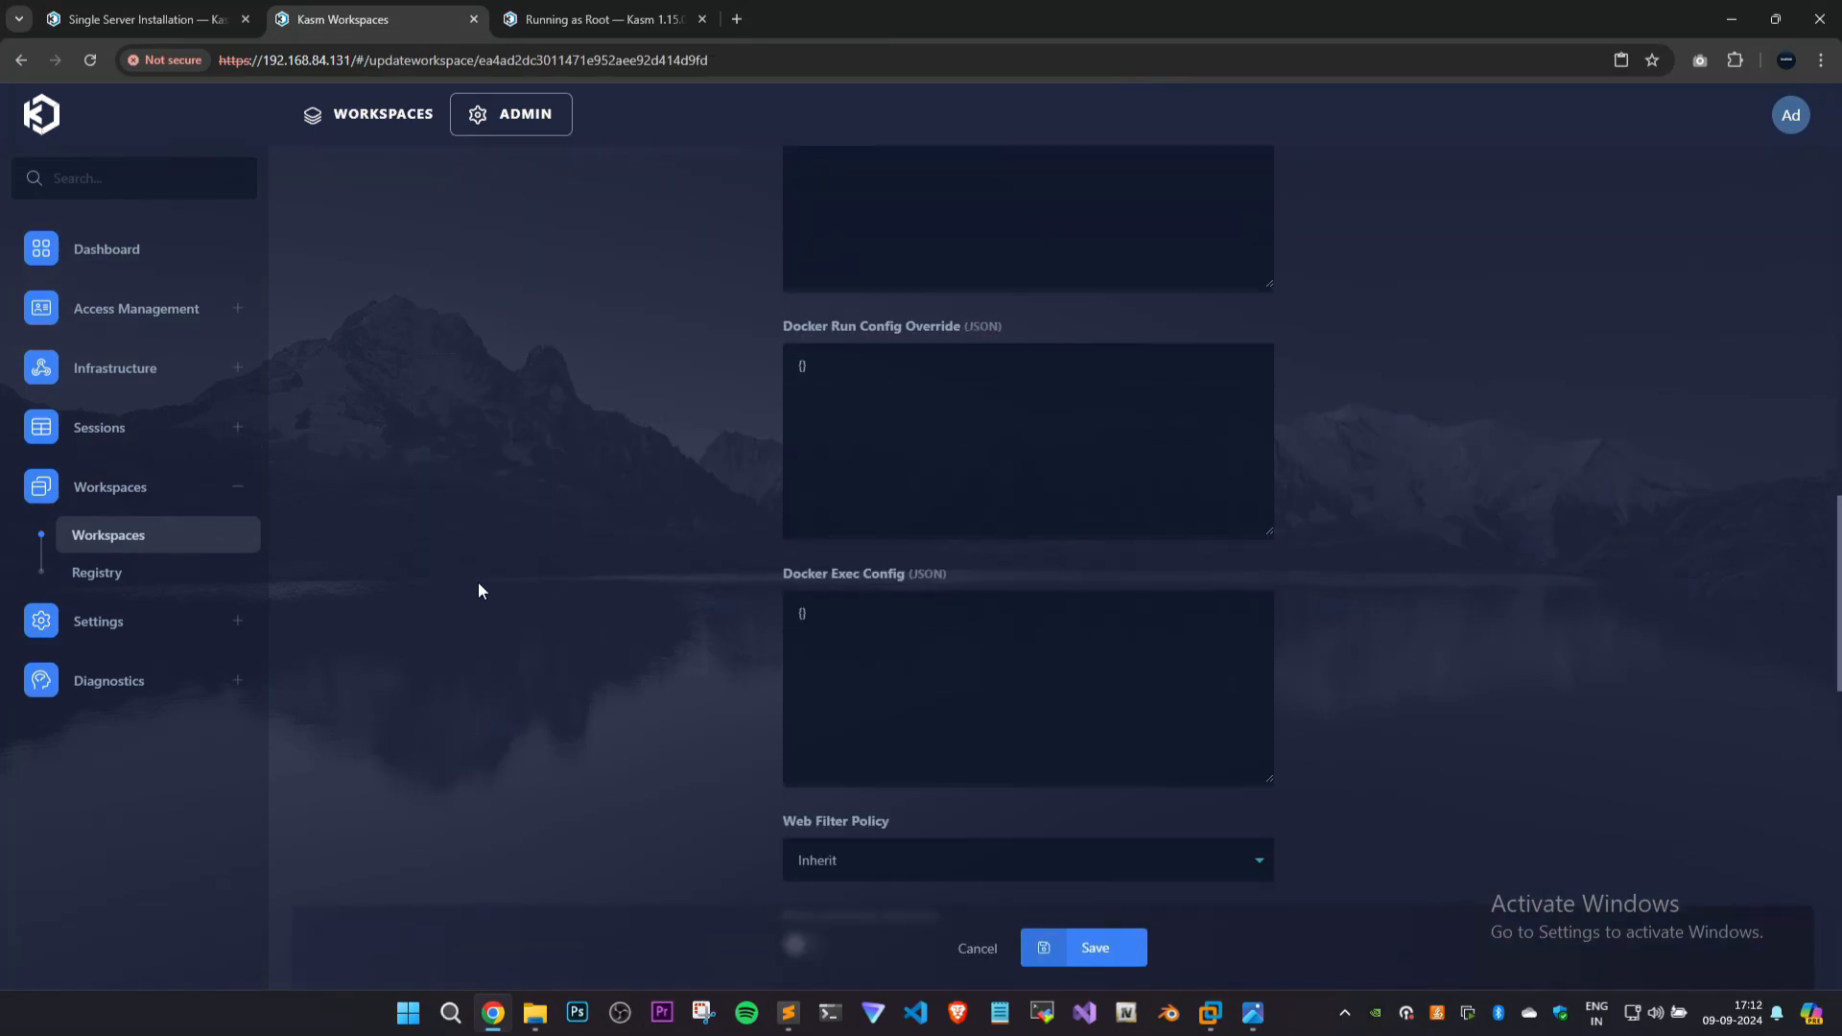
left_click_drag(802, 334, 960, 332)
left_click(622, 365)
key("ctrl+Tab")
key("ctrl+shift+Tab")
key("ctrl+Tab")
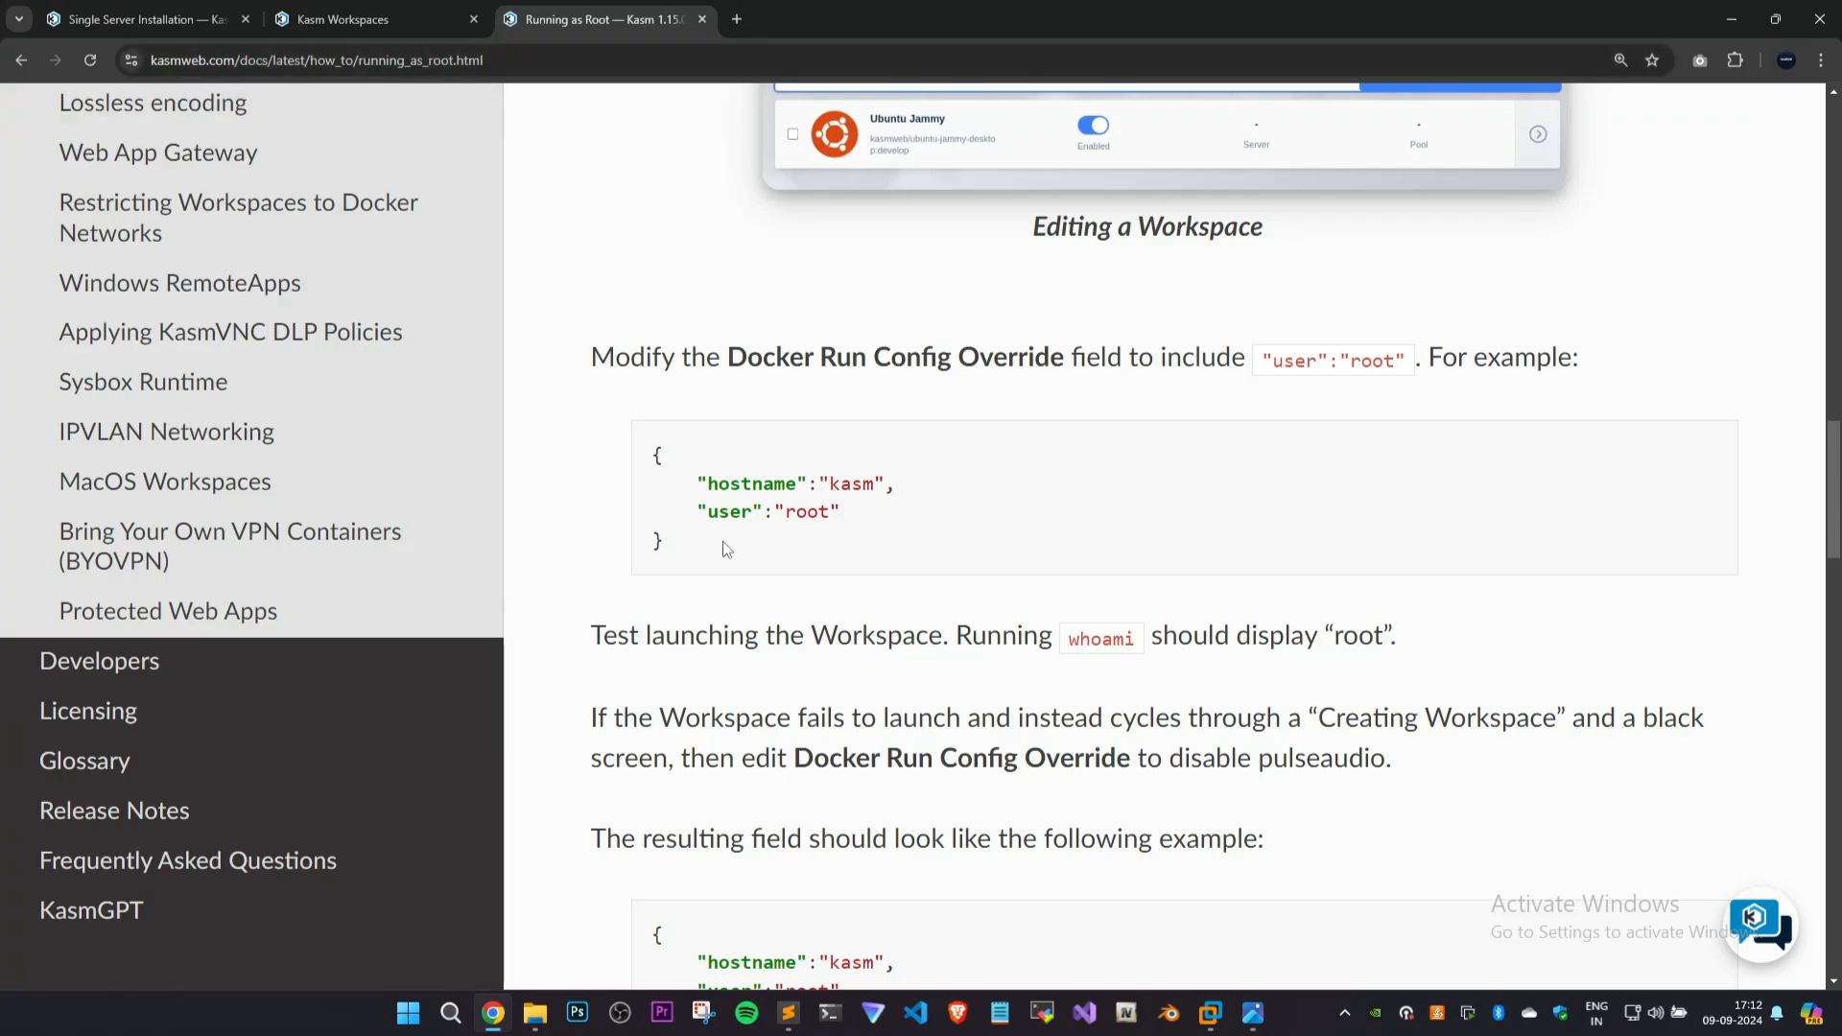
left_click_drag(722, 541, 652, 448)
left_click(413, 12)
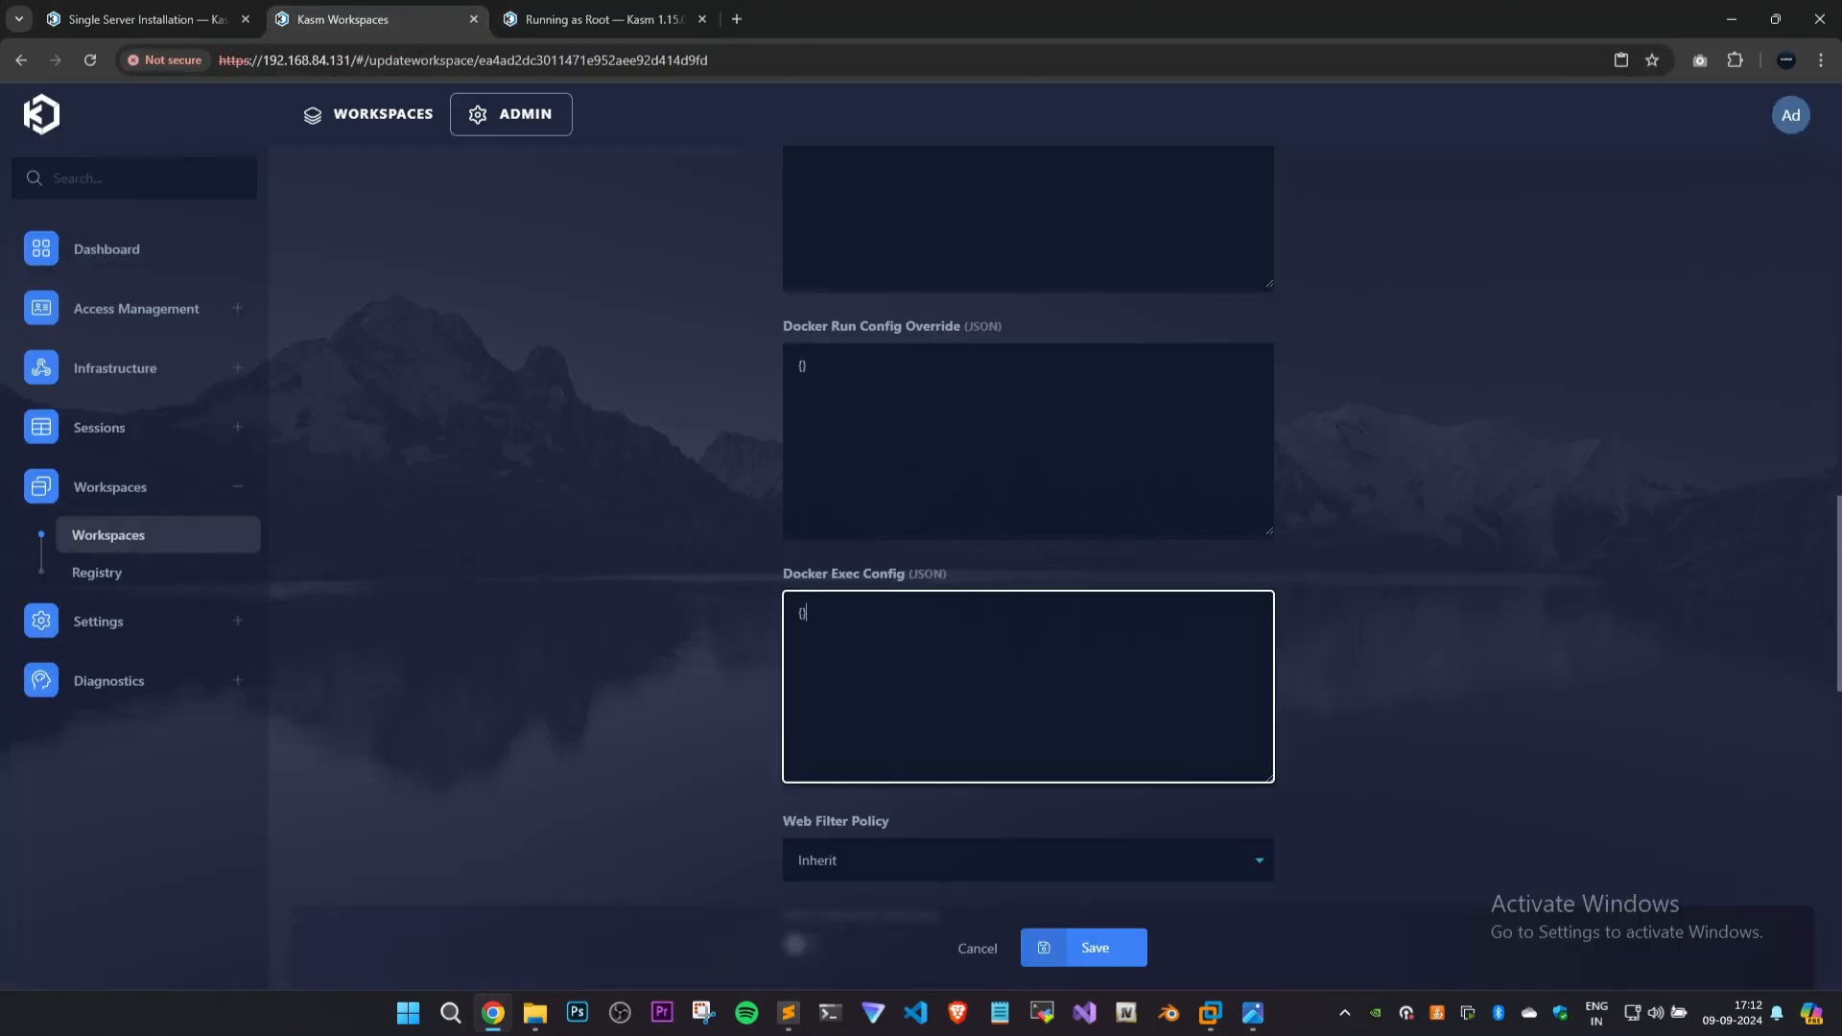
Set the Docker Run Config Override to JSON with "hostname":"kasm" and "user":"root", and save the workspace.
left_click(888, 510)
key("ctrl+a")
key("ctrl+v")
key("ctrl+plus")
key("ctrl+plus")
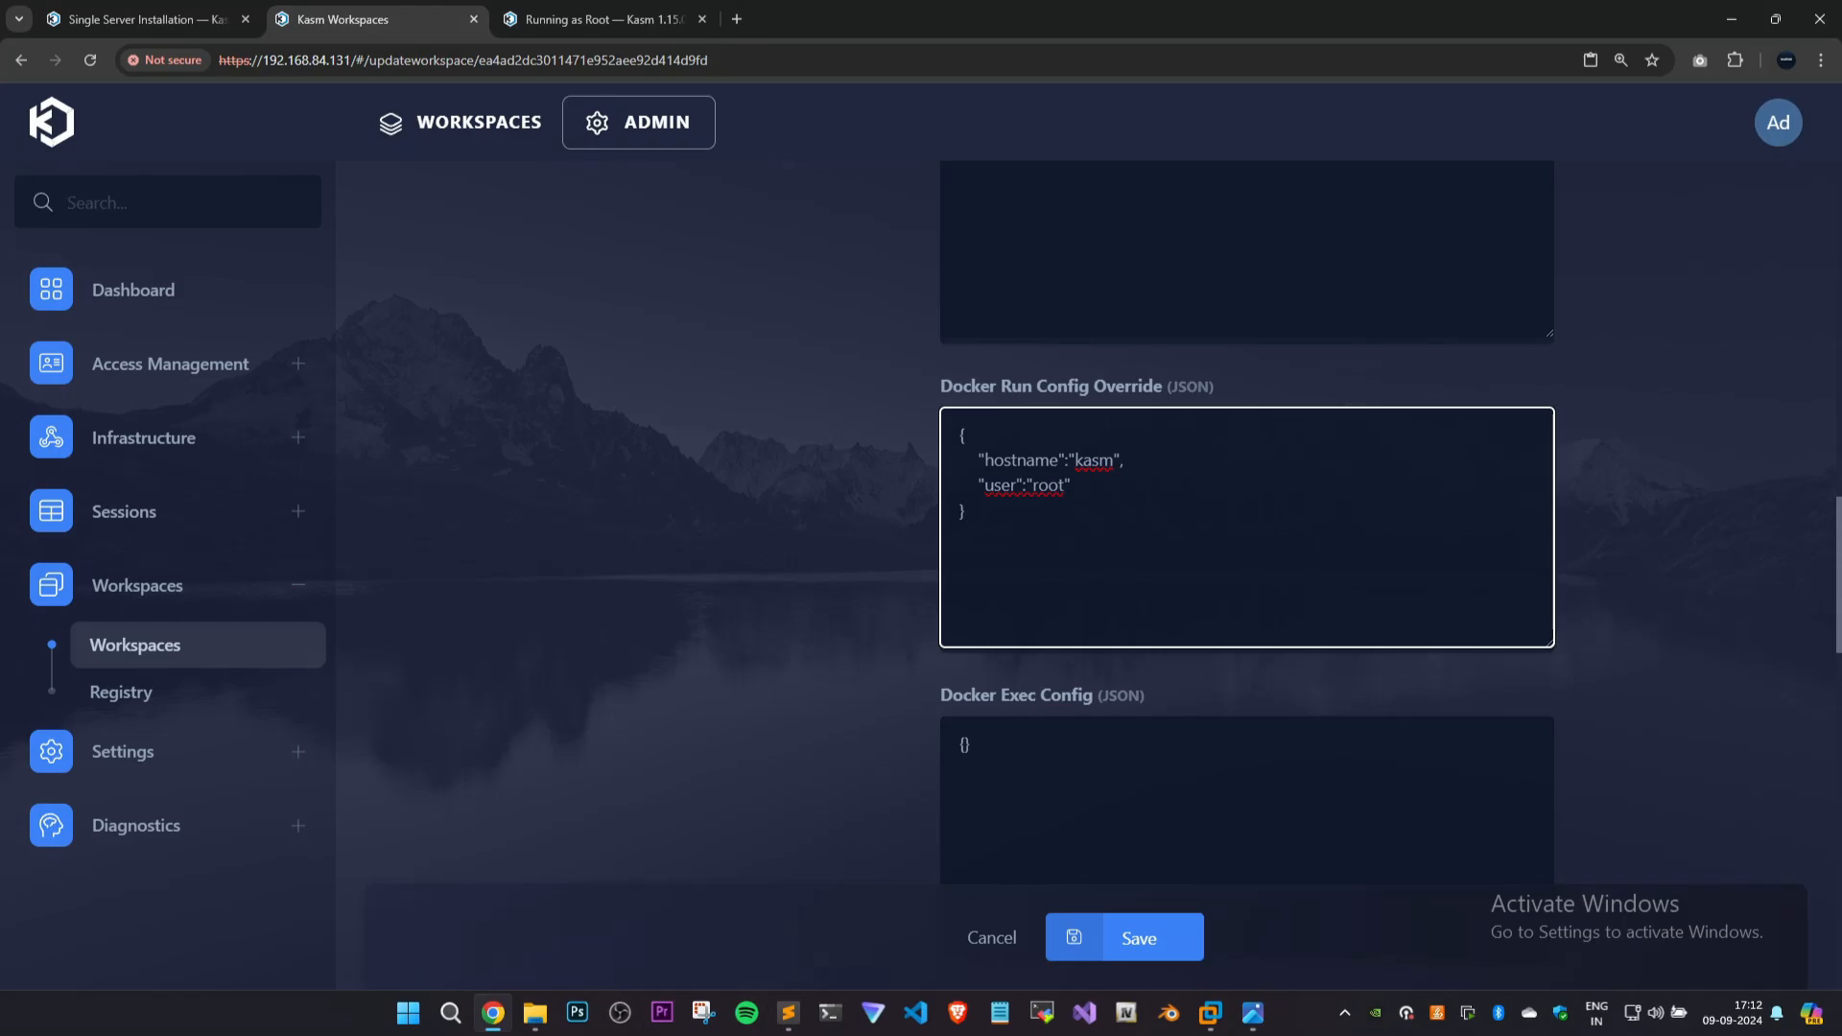
left_click_drag(985, 460, 1059, 461)
left_click_drag(1083, 461, 1113, 460)
left_click(965, 511)
left_click_drag(965, 510, 1009, 485)
left_click(1064, 485)
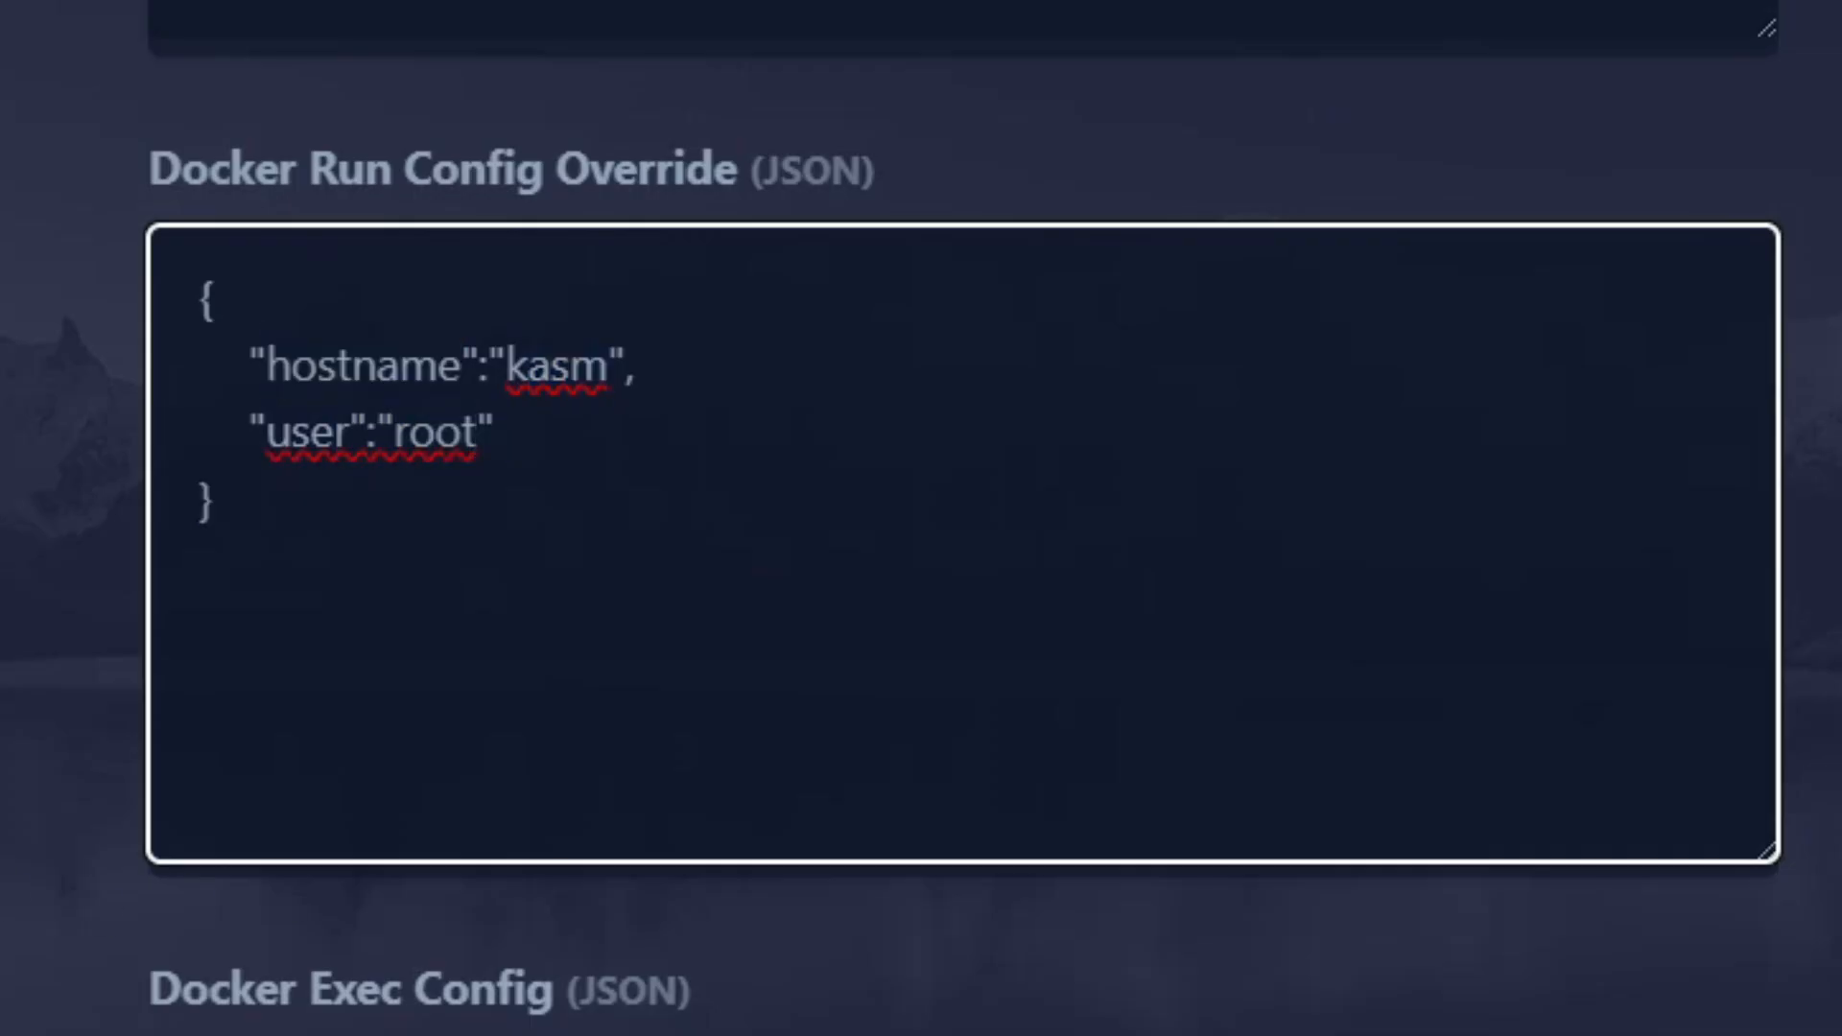
left_click(213, 497)
key("ctrl+minus")
key("ctrl+minus")
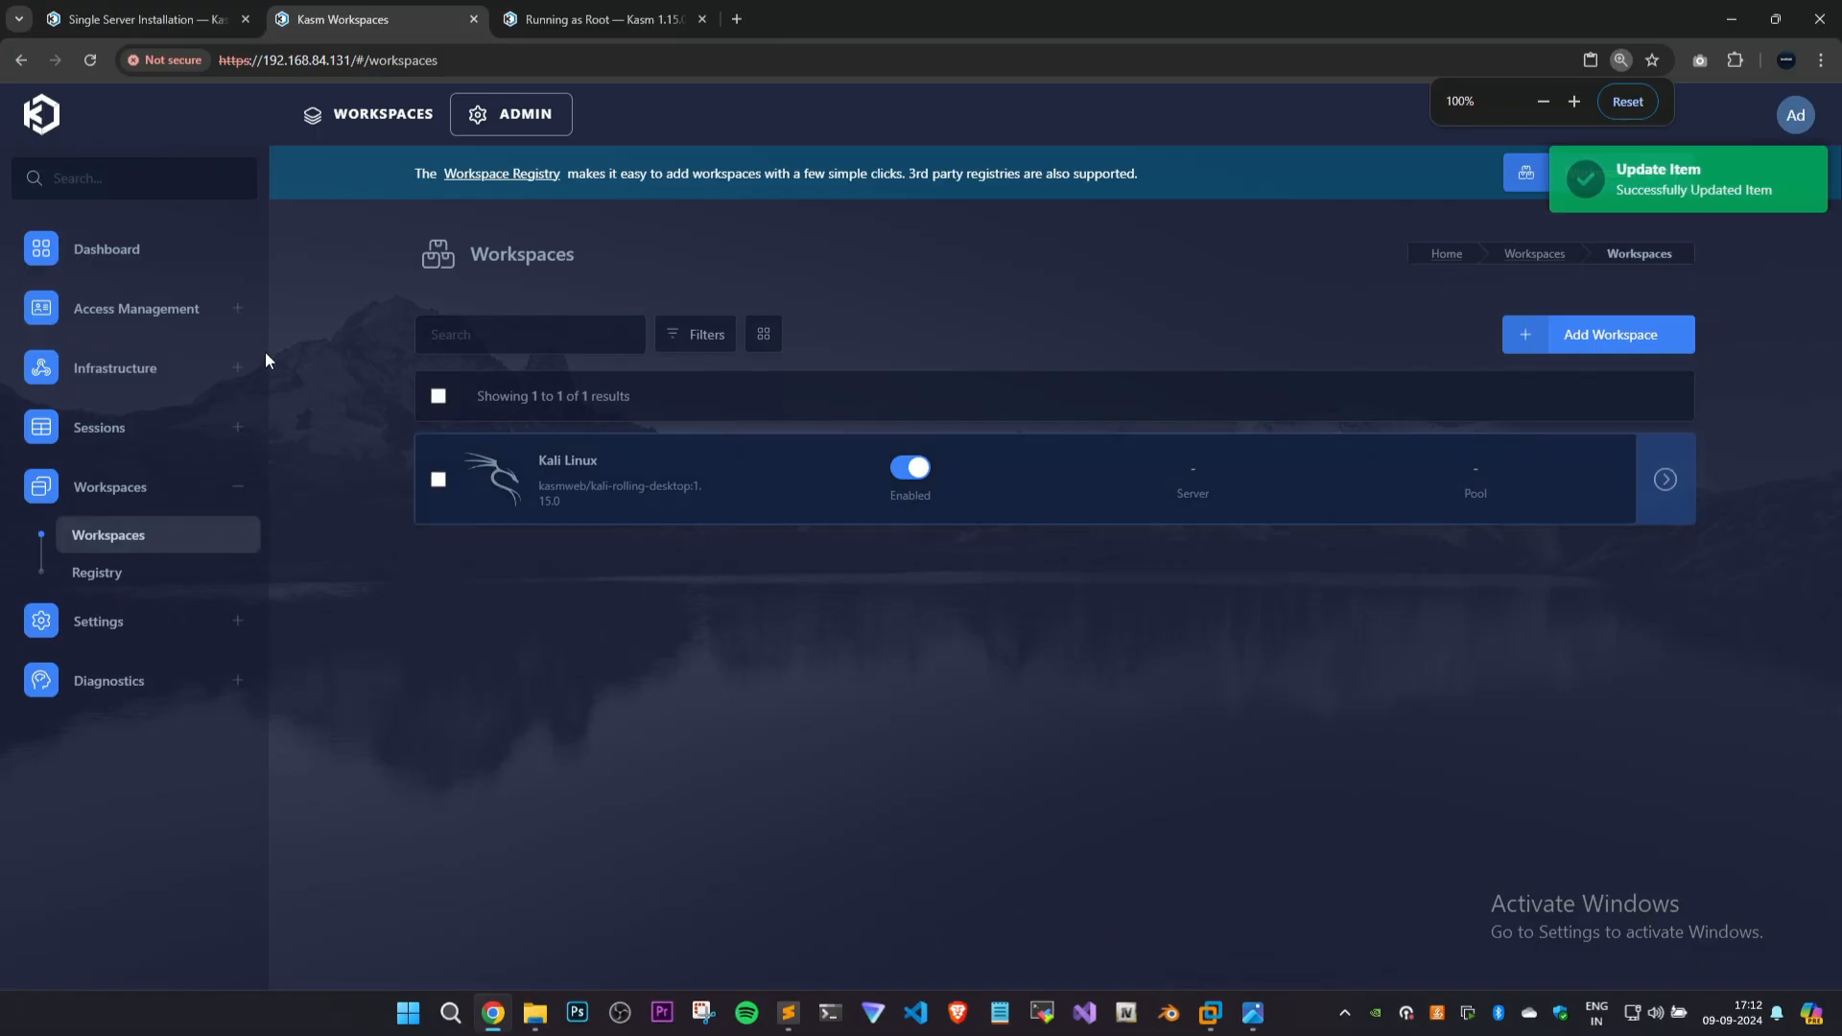
Return to the user's workspaces and launch Kali Linux in the current tab with the updated configuration.
left_click(157, 259)
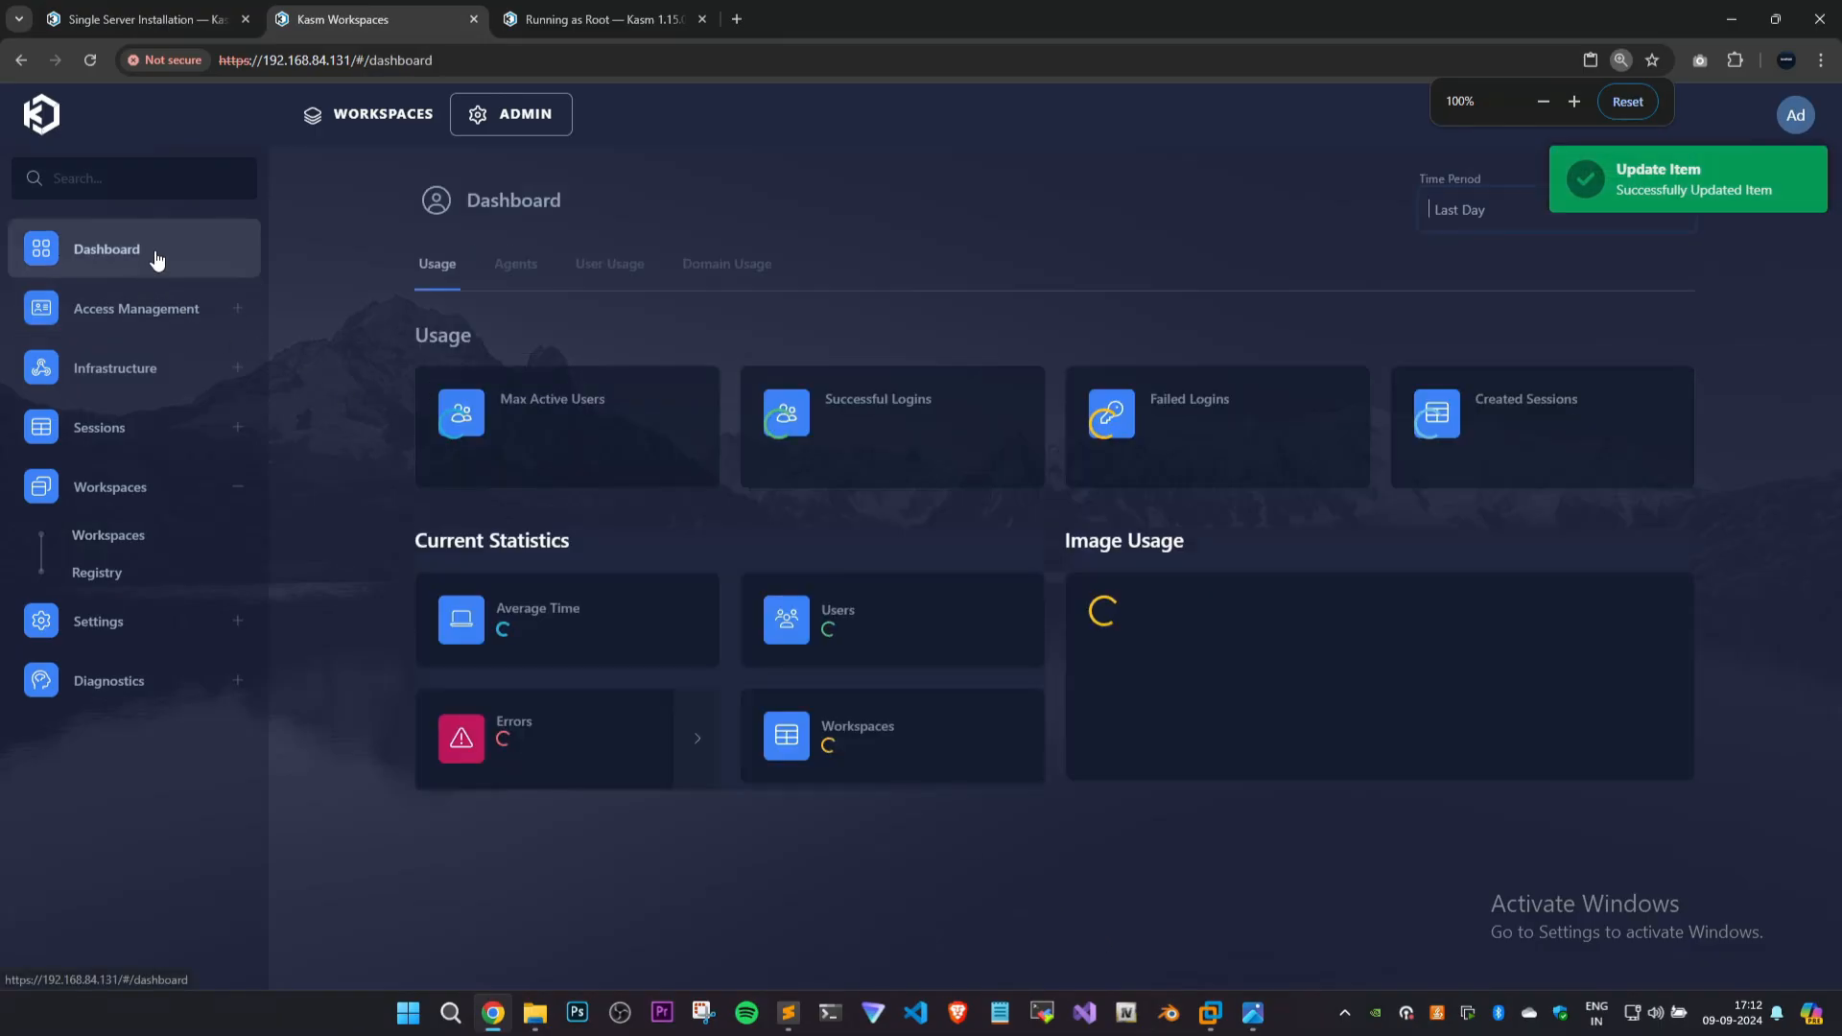
left_click(317, 123)
left_click(883, 555)
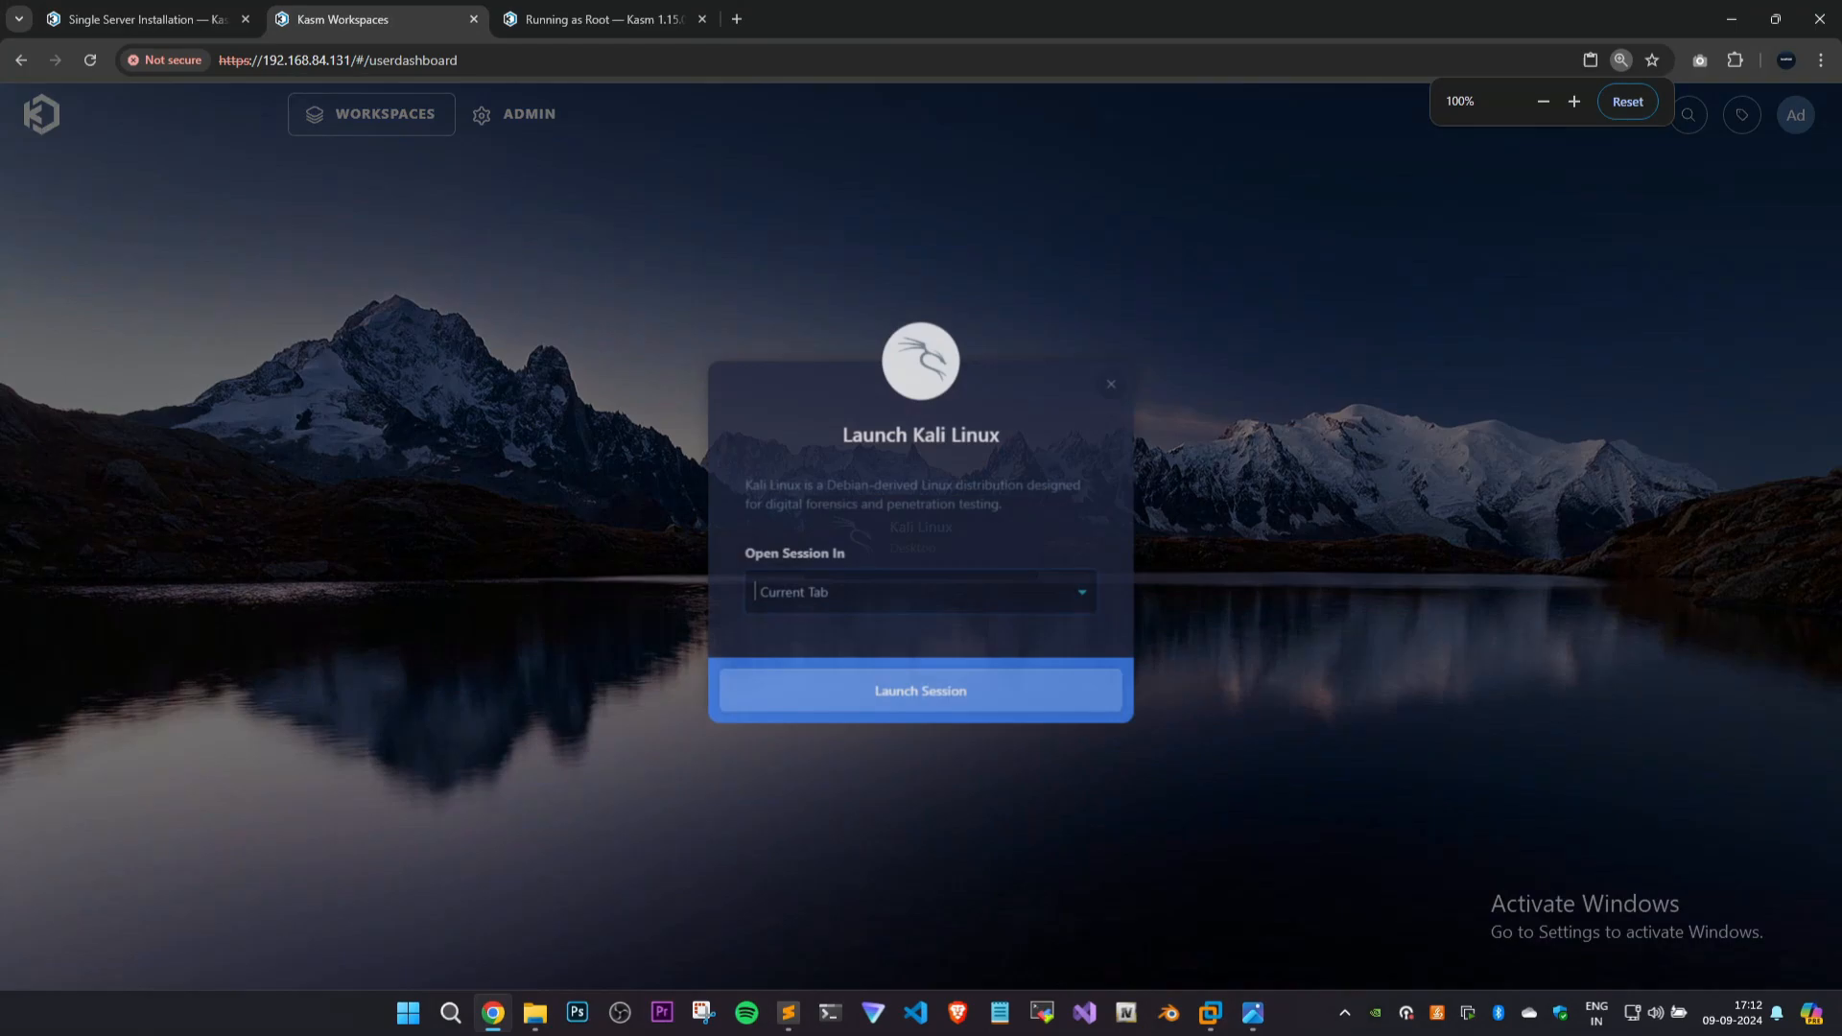
left_click(941, 707)
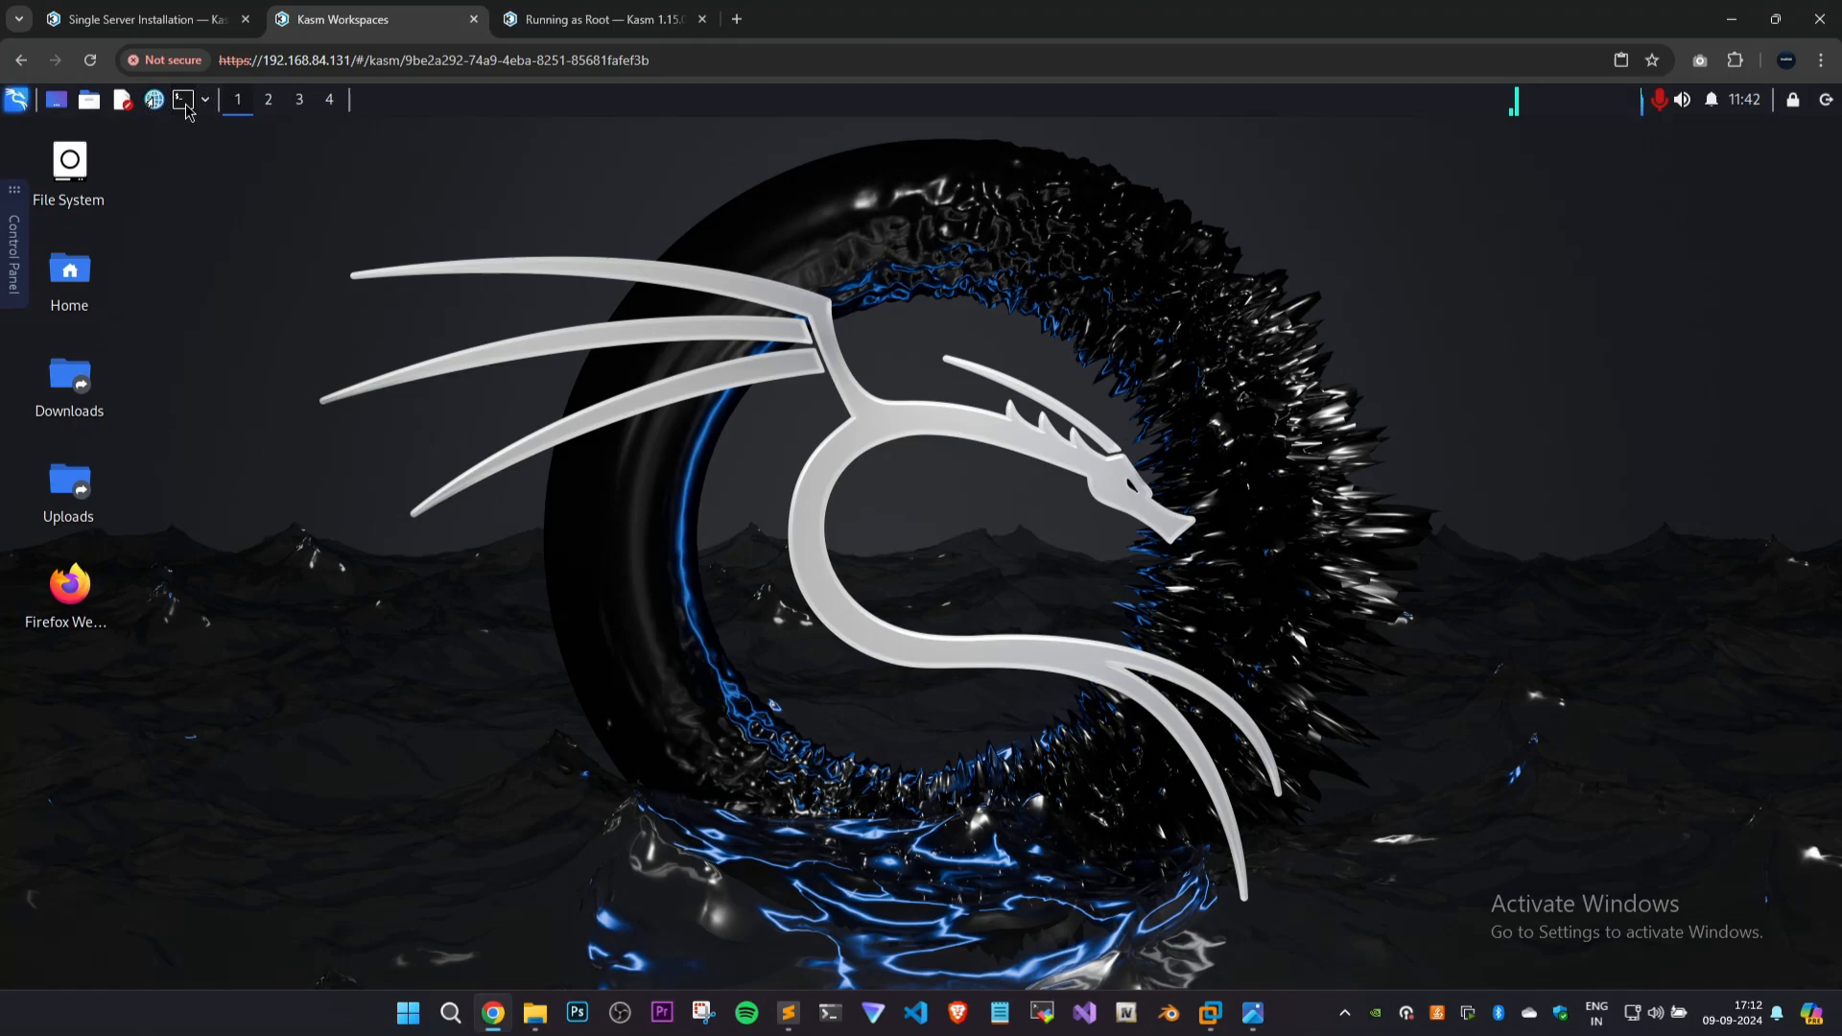
Open a terminal in the new Kali session, enlarge its text, and run su root.
left_click(184, 100)
key("ctrl+plus")
key("ctrl+plus")
key("ctrl+plus")
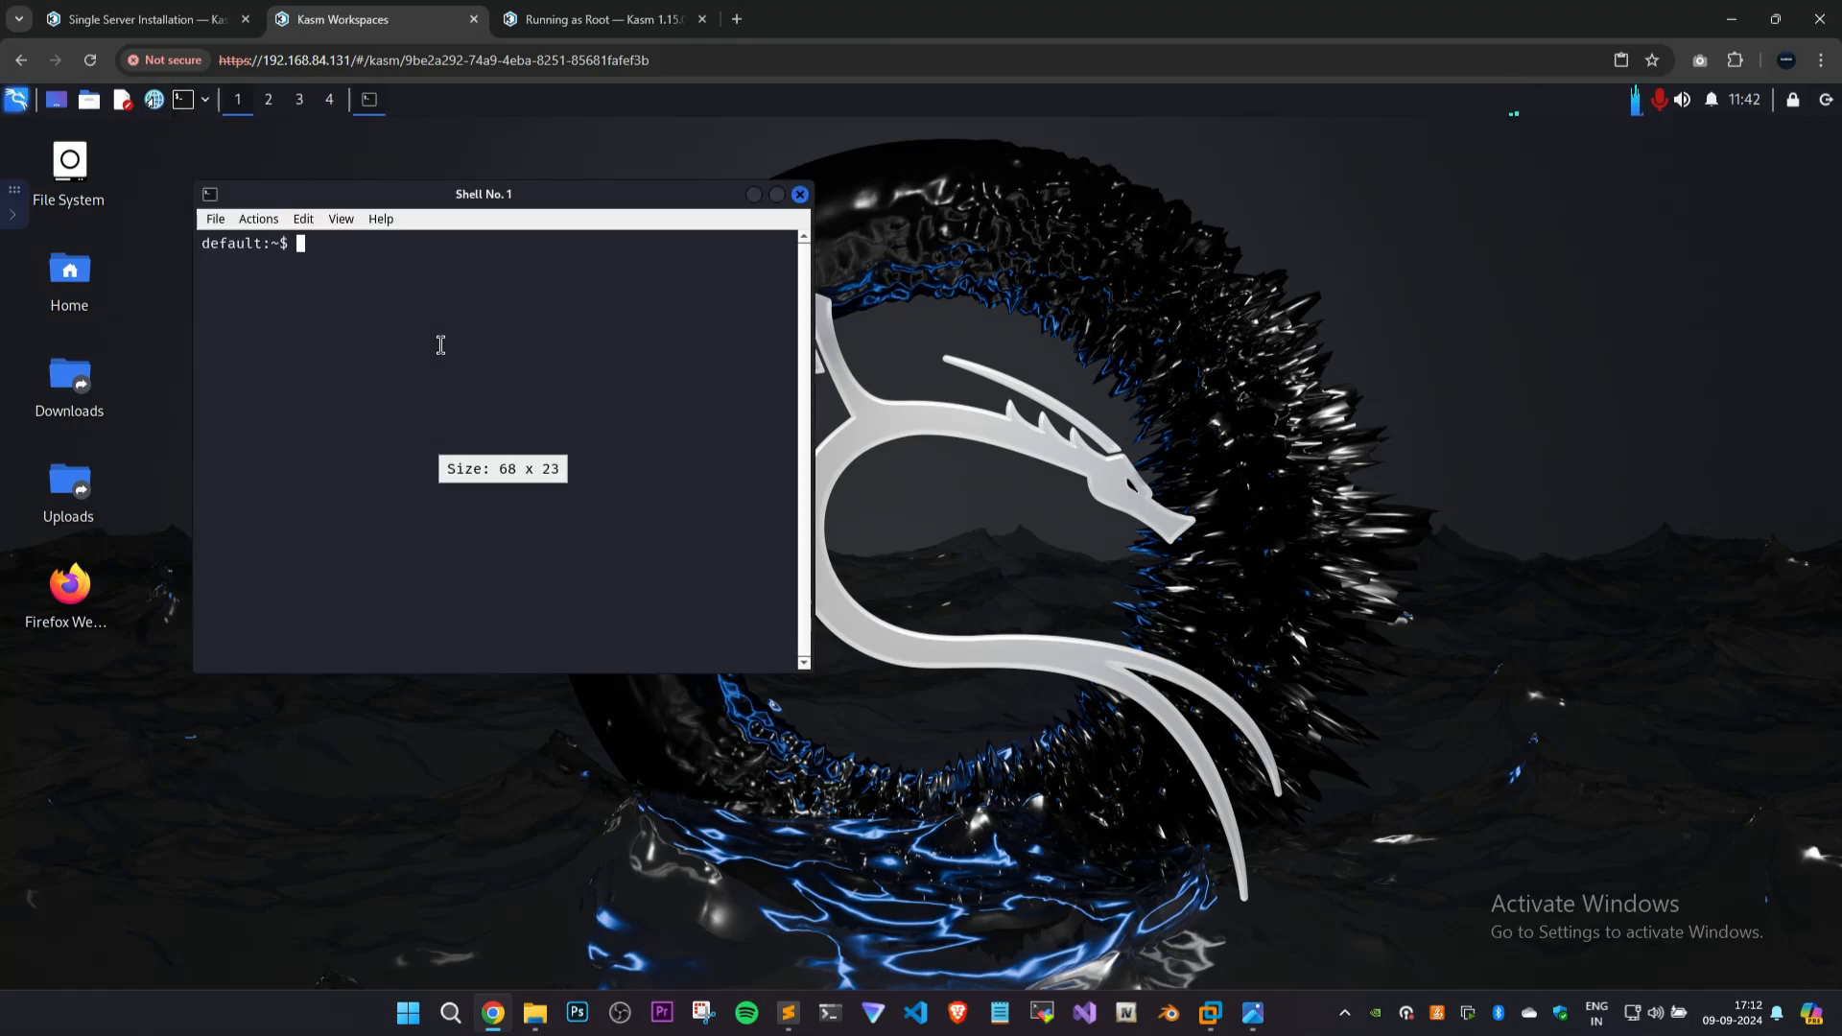
type("su root")
key("Return")
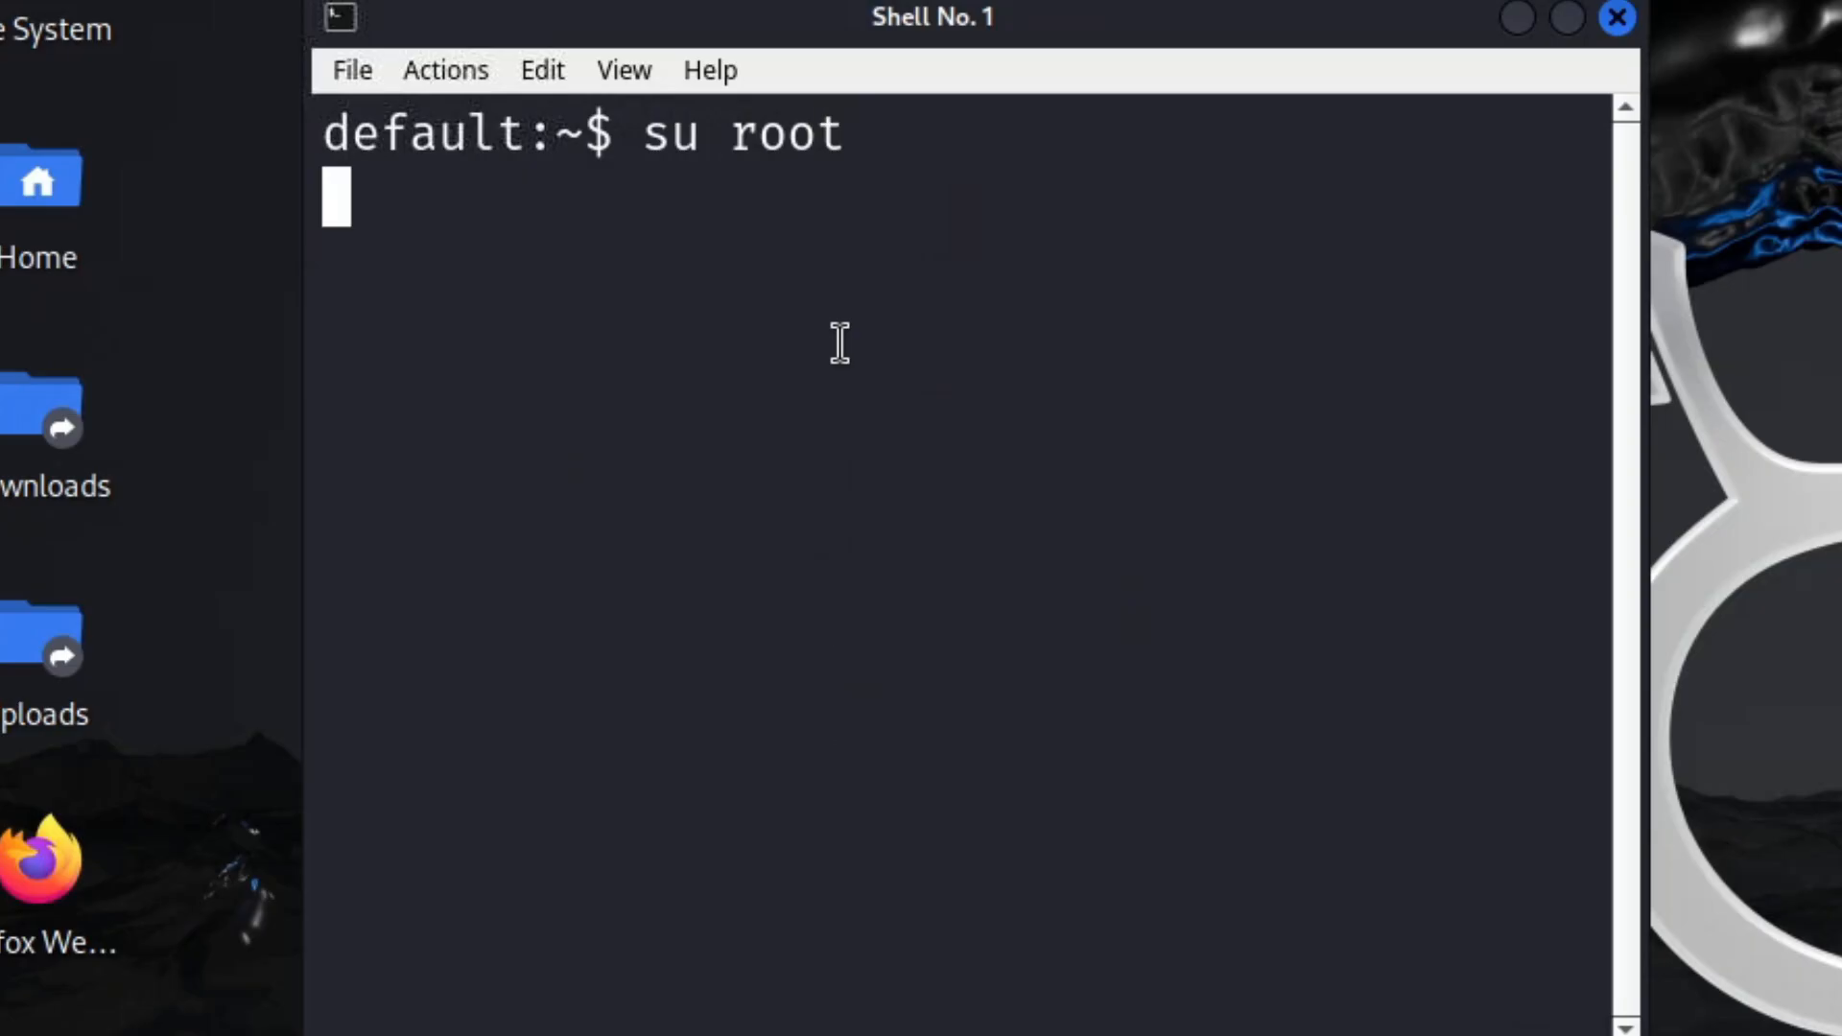
List the home directory's contents and check the current account with whoami.
type("ls")
key("Return")
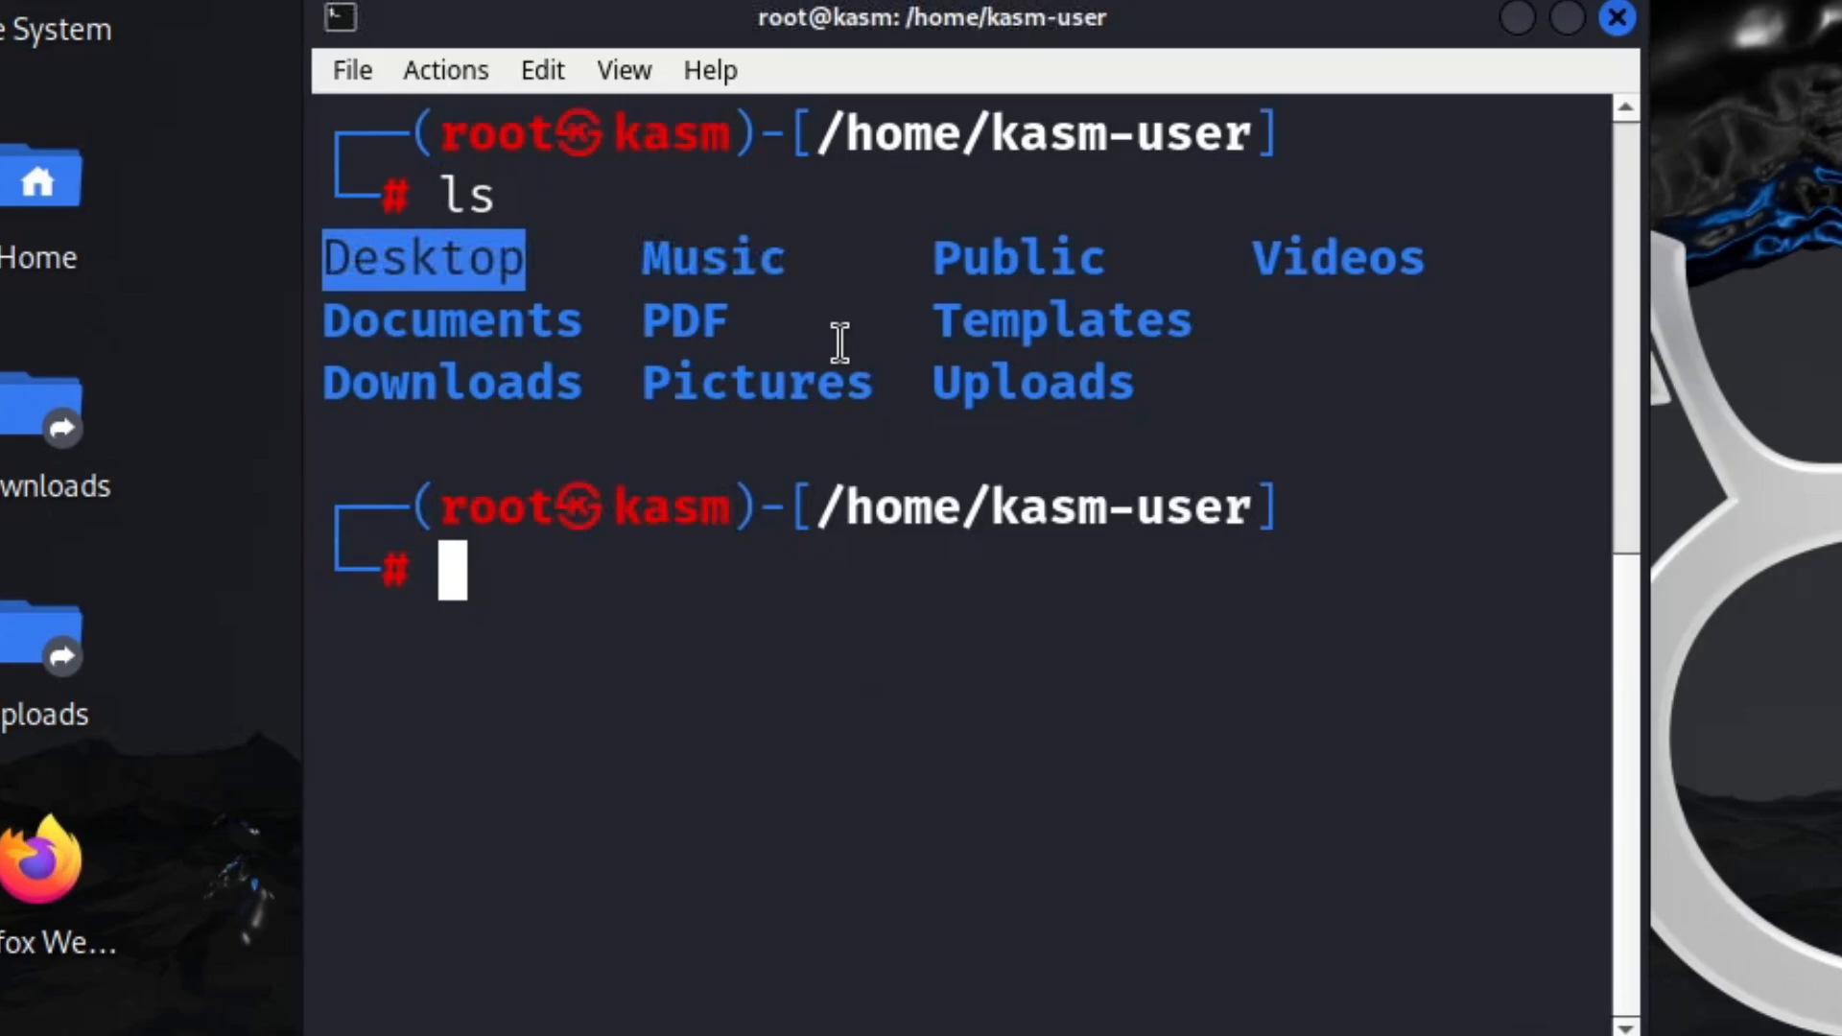
type("whjo")
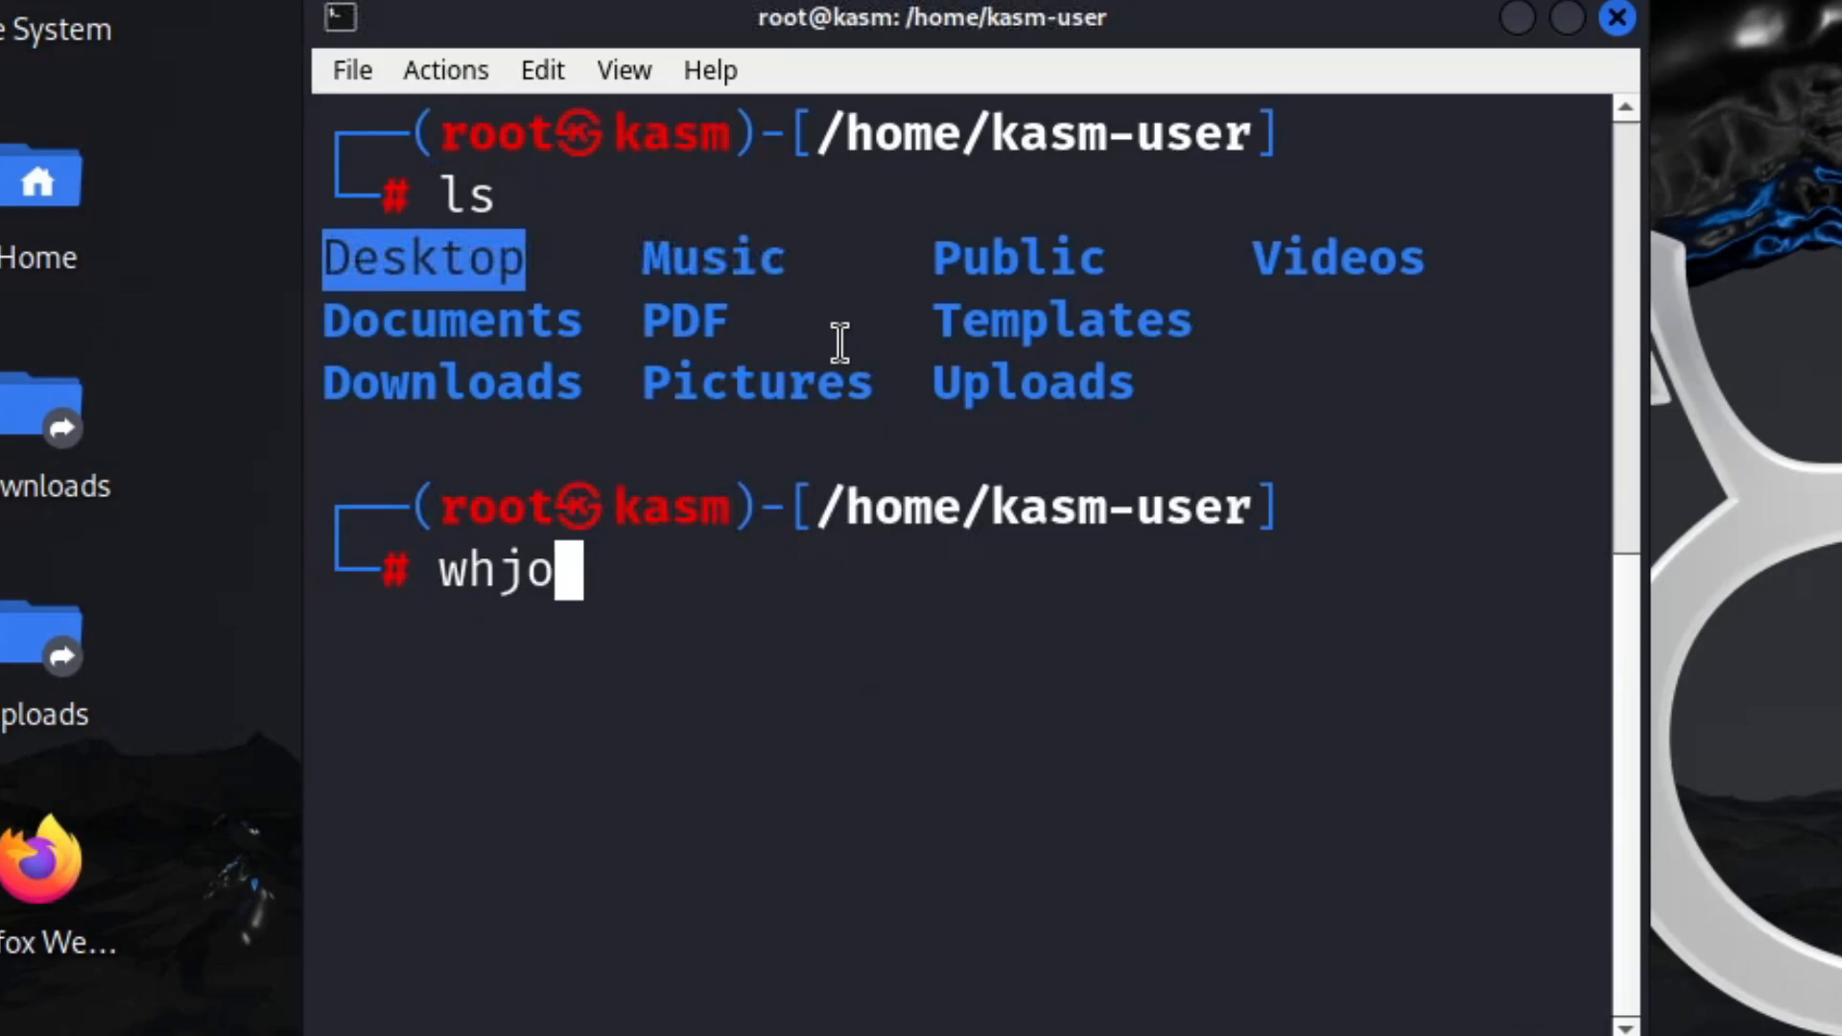
key("BackSpace")
key("BackSpace")
type("oami")
key("Return")
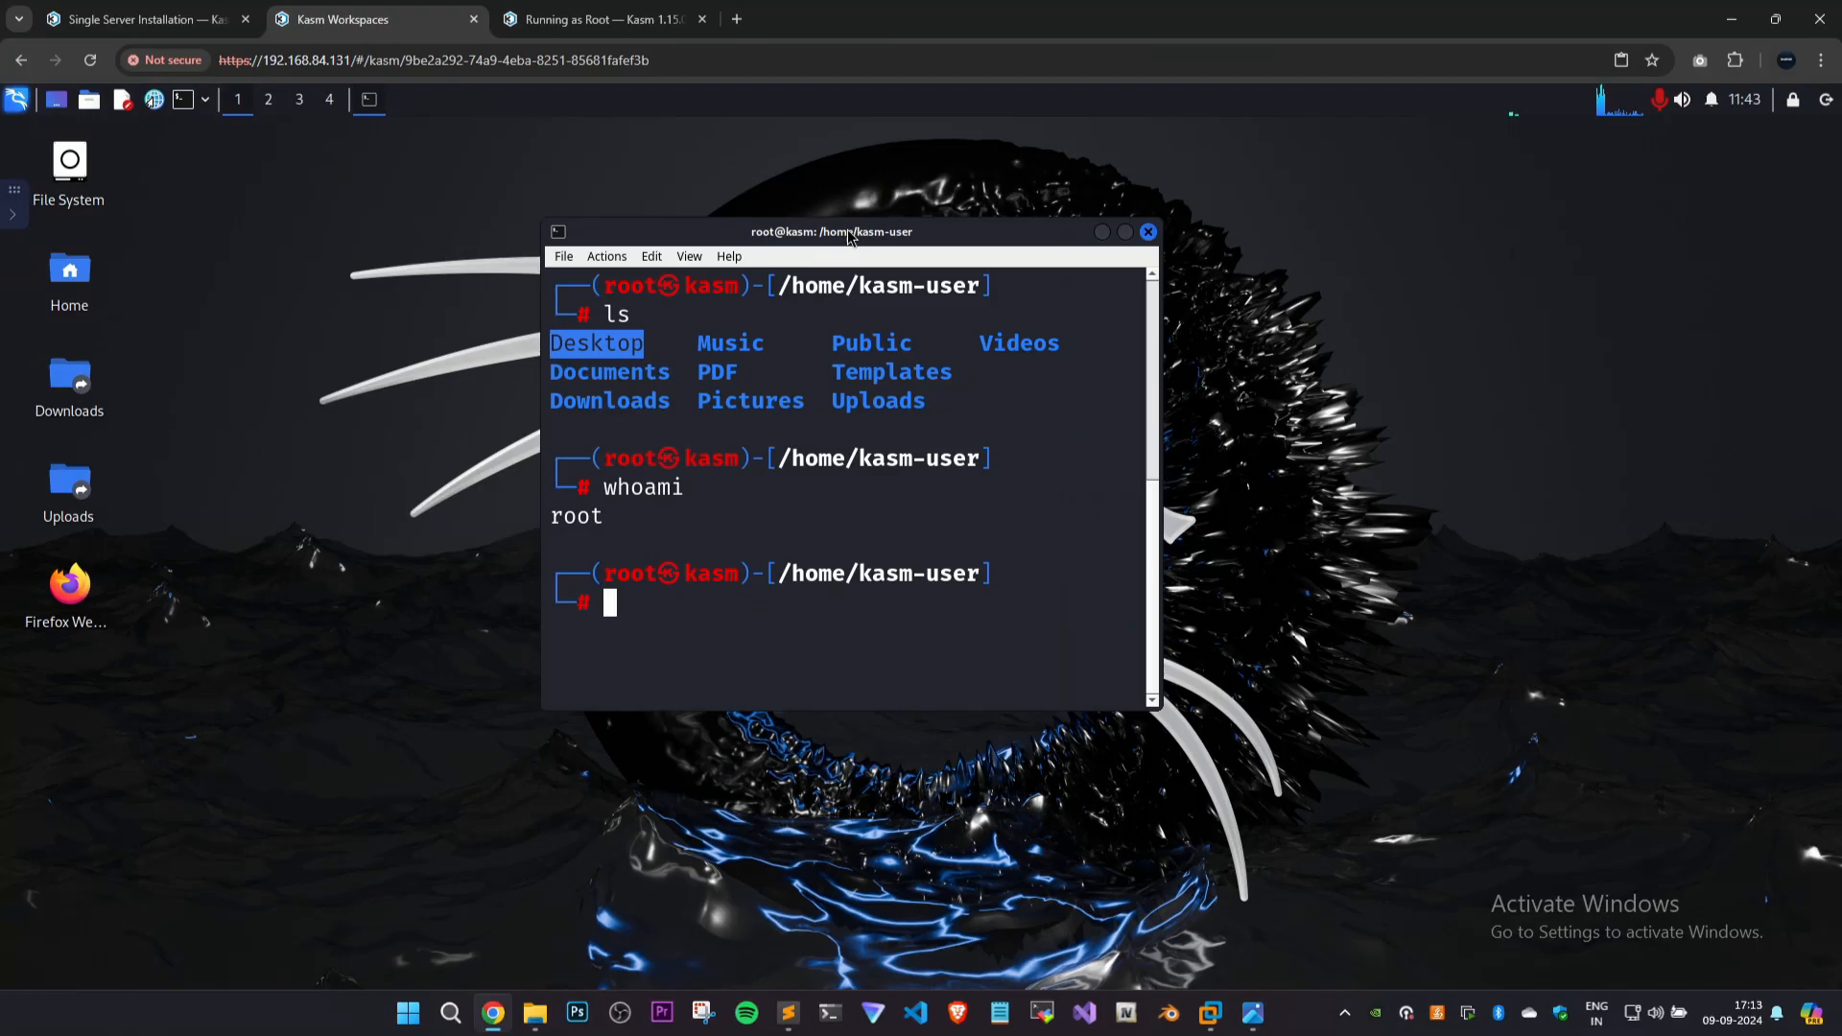
left_click_drag(849, 237, 897, 260)
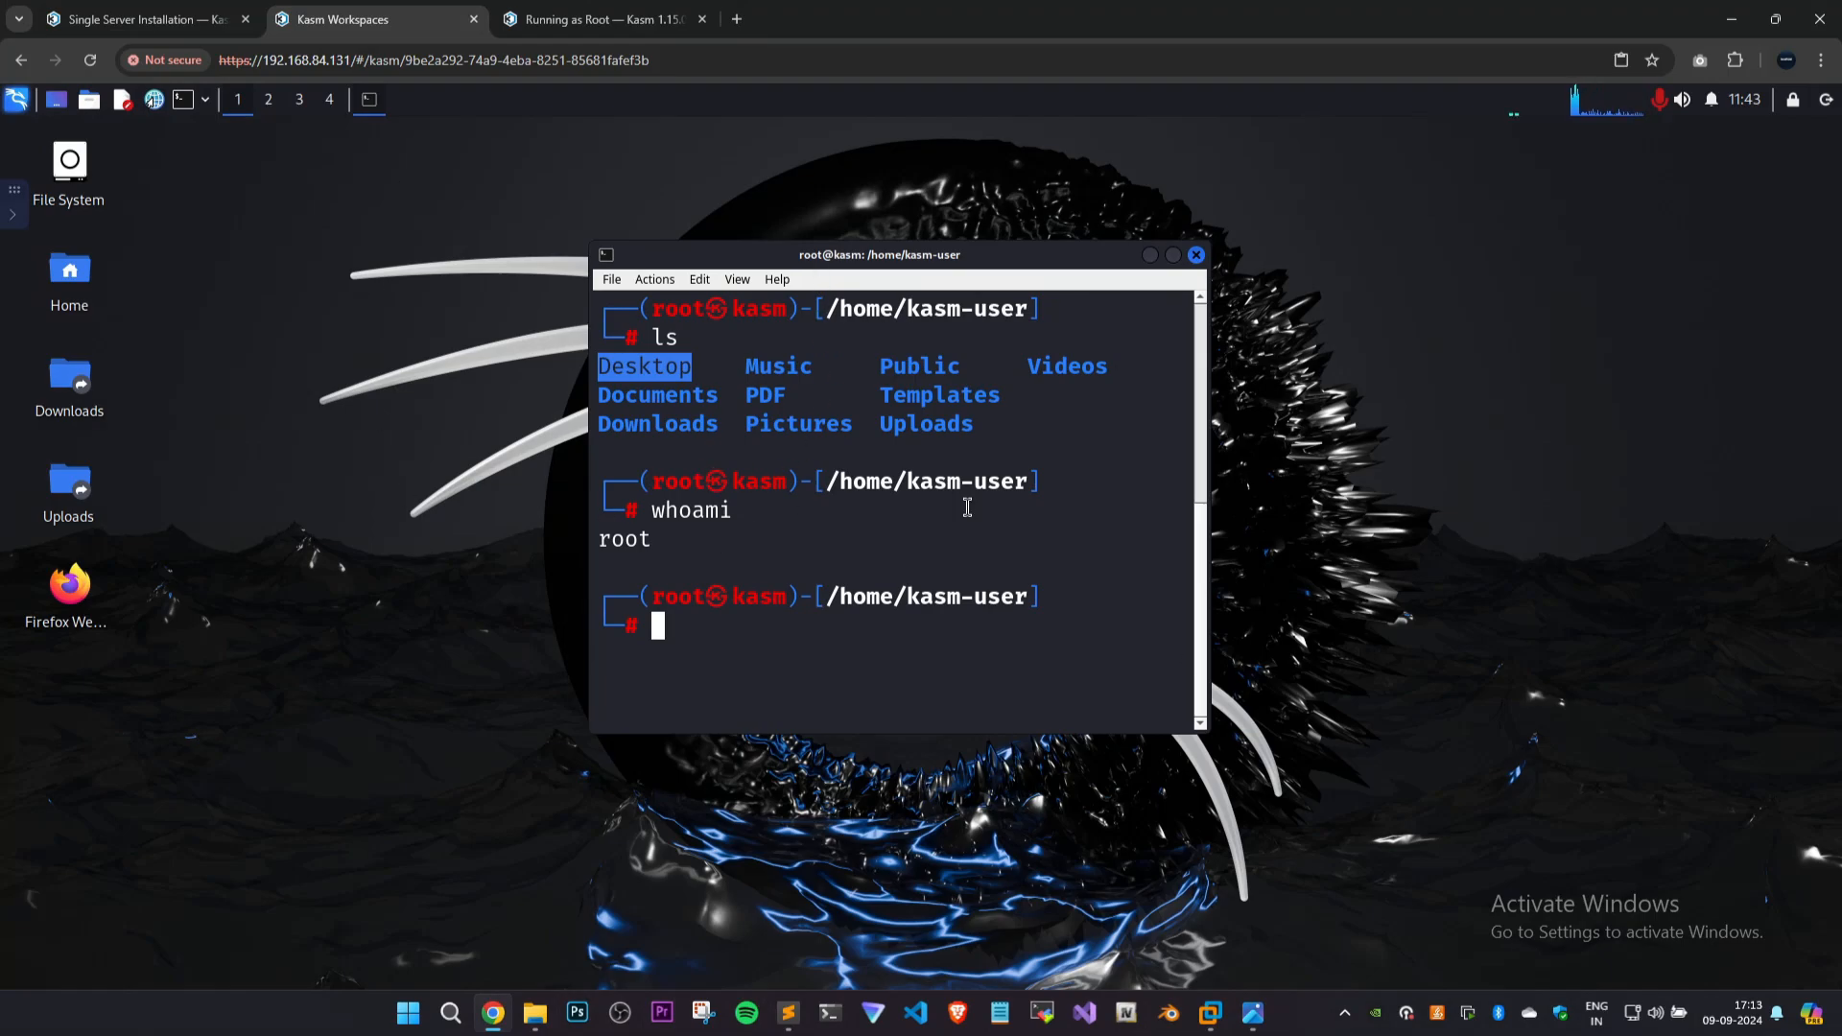
Change to the home directory and into Desktop, and list its contents with ls -la.
type("mkdir")
key("BackSpace")
key("BackSpace")
key("BackSpace")
key("BackSpace")
key("BackSpace")
type("cd ~")
key("Return")
type("cd Des")
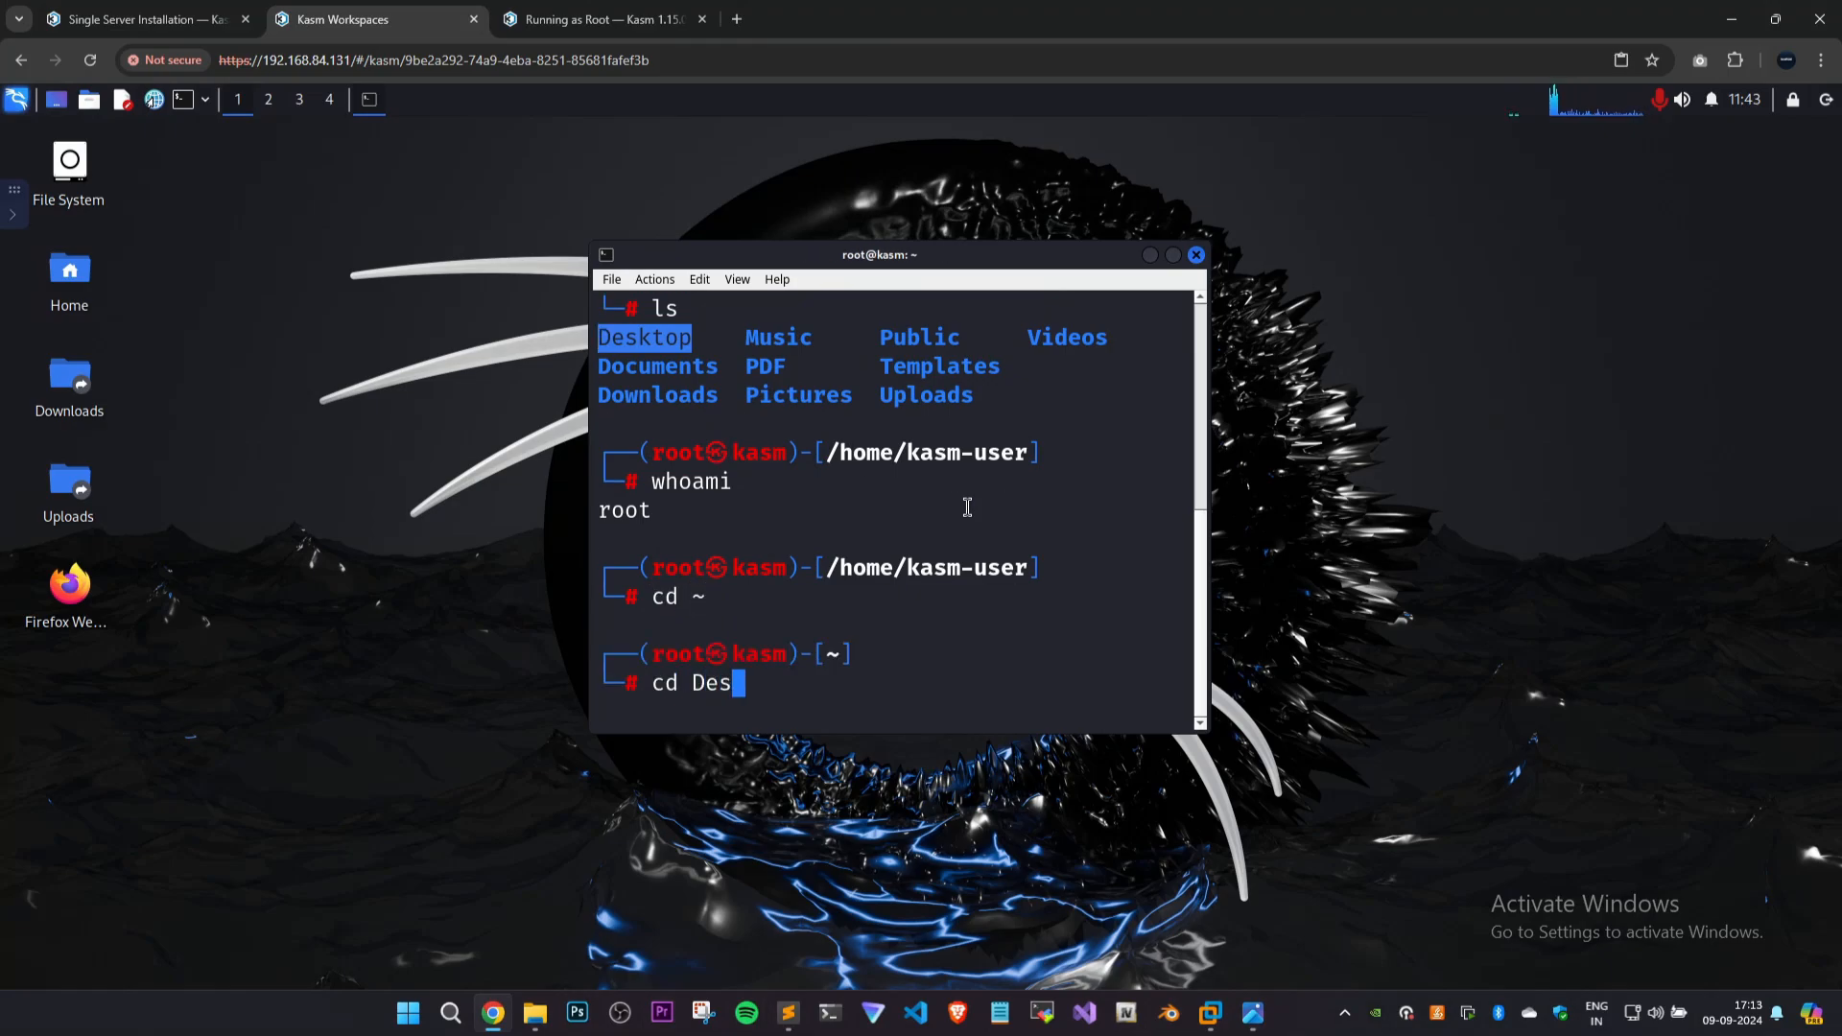
key("Tab")
key("Return")
key("ctrl+l")
type("ls -la")
key("Return")
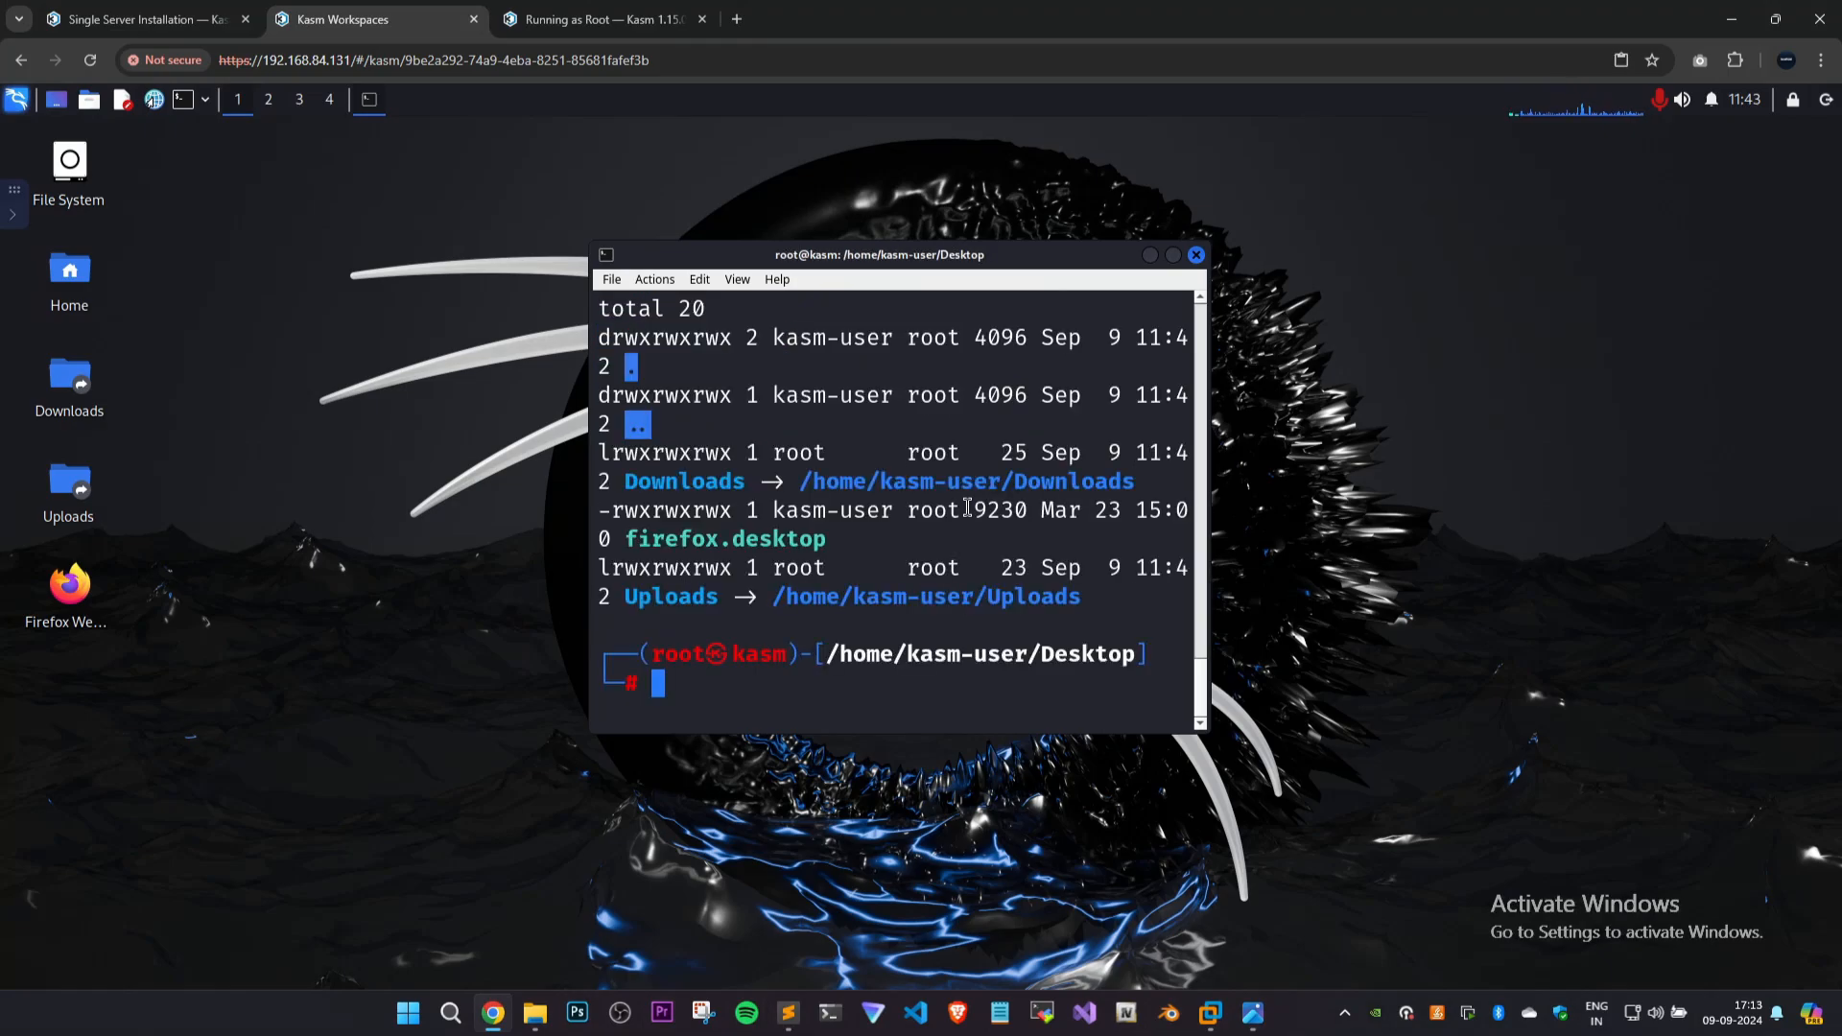
Clear the terminal and create an empty file named test on the Desktop with touch.
key("ctrl+l")
type("mkdir")
key("BackSpace")
key("BackSpace")
key("BackSpace")
key("BackSpace")
key("BackSpace")
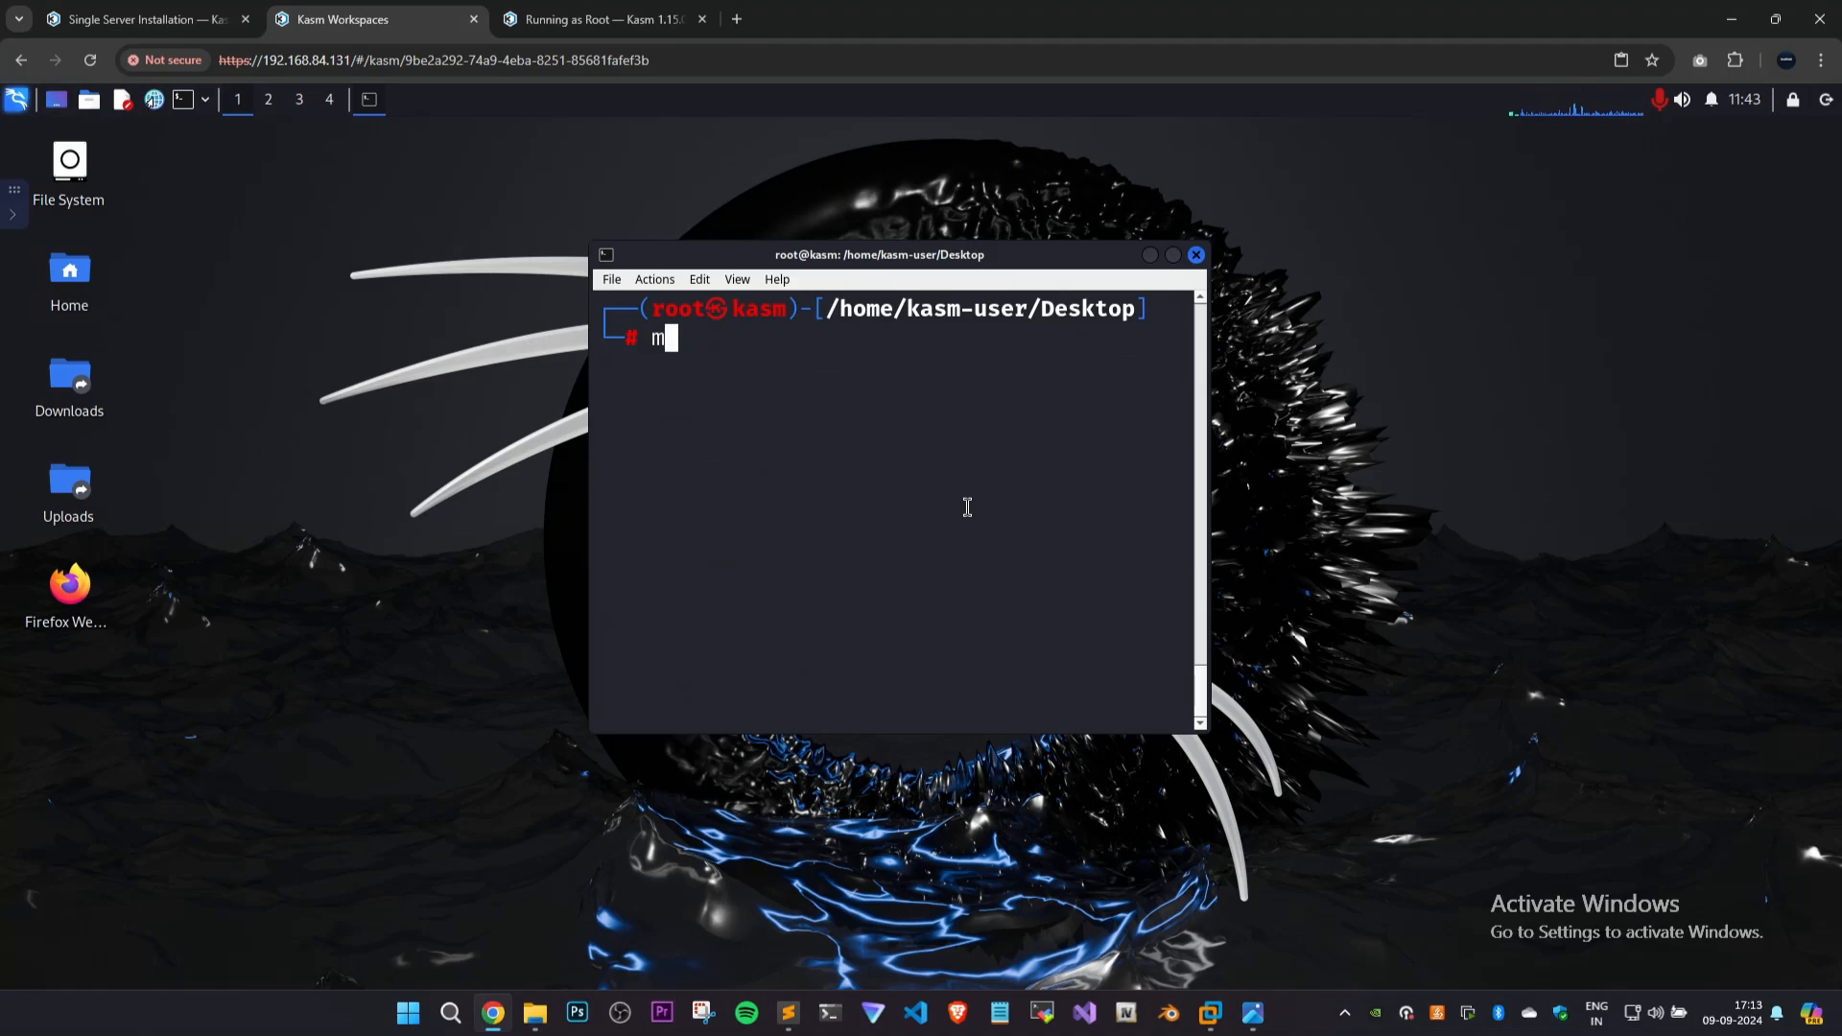
type("touch ")
type("asd")
key("BackSpace")
key("BackSpace")
key("BackSpace")
type("test")
key("Return")
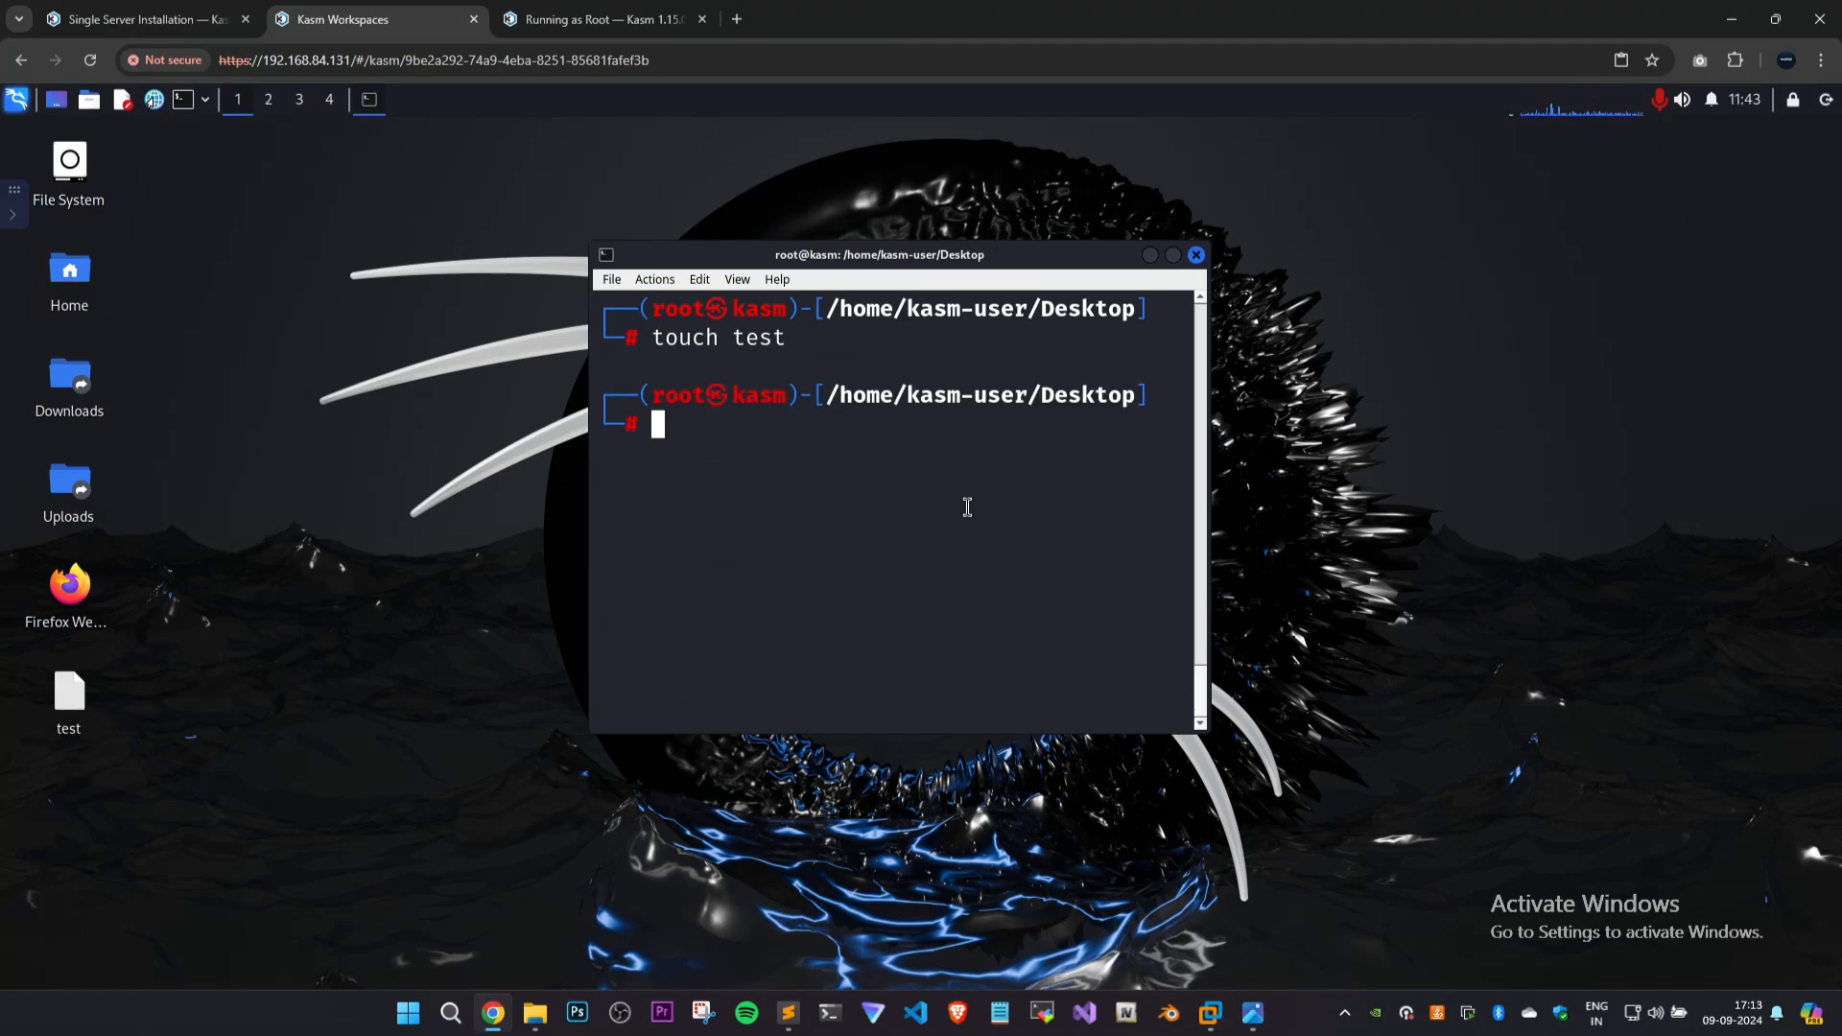
Select the new test file on the desktop and close the terminal.
left_click(188, 669)
left_click_drag(159, 678, 40, 749)
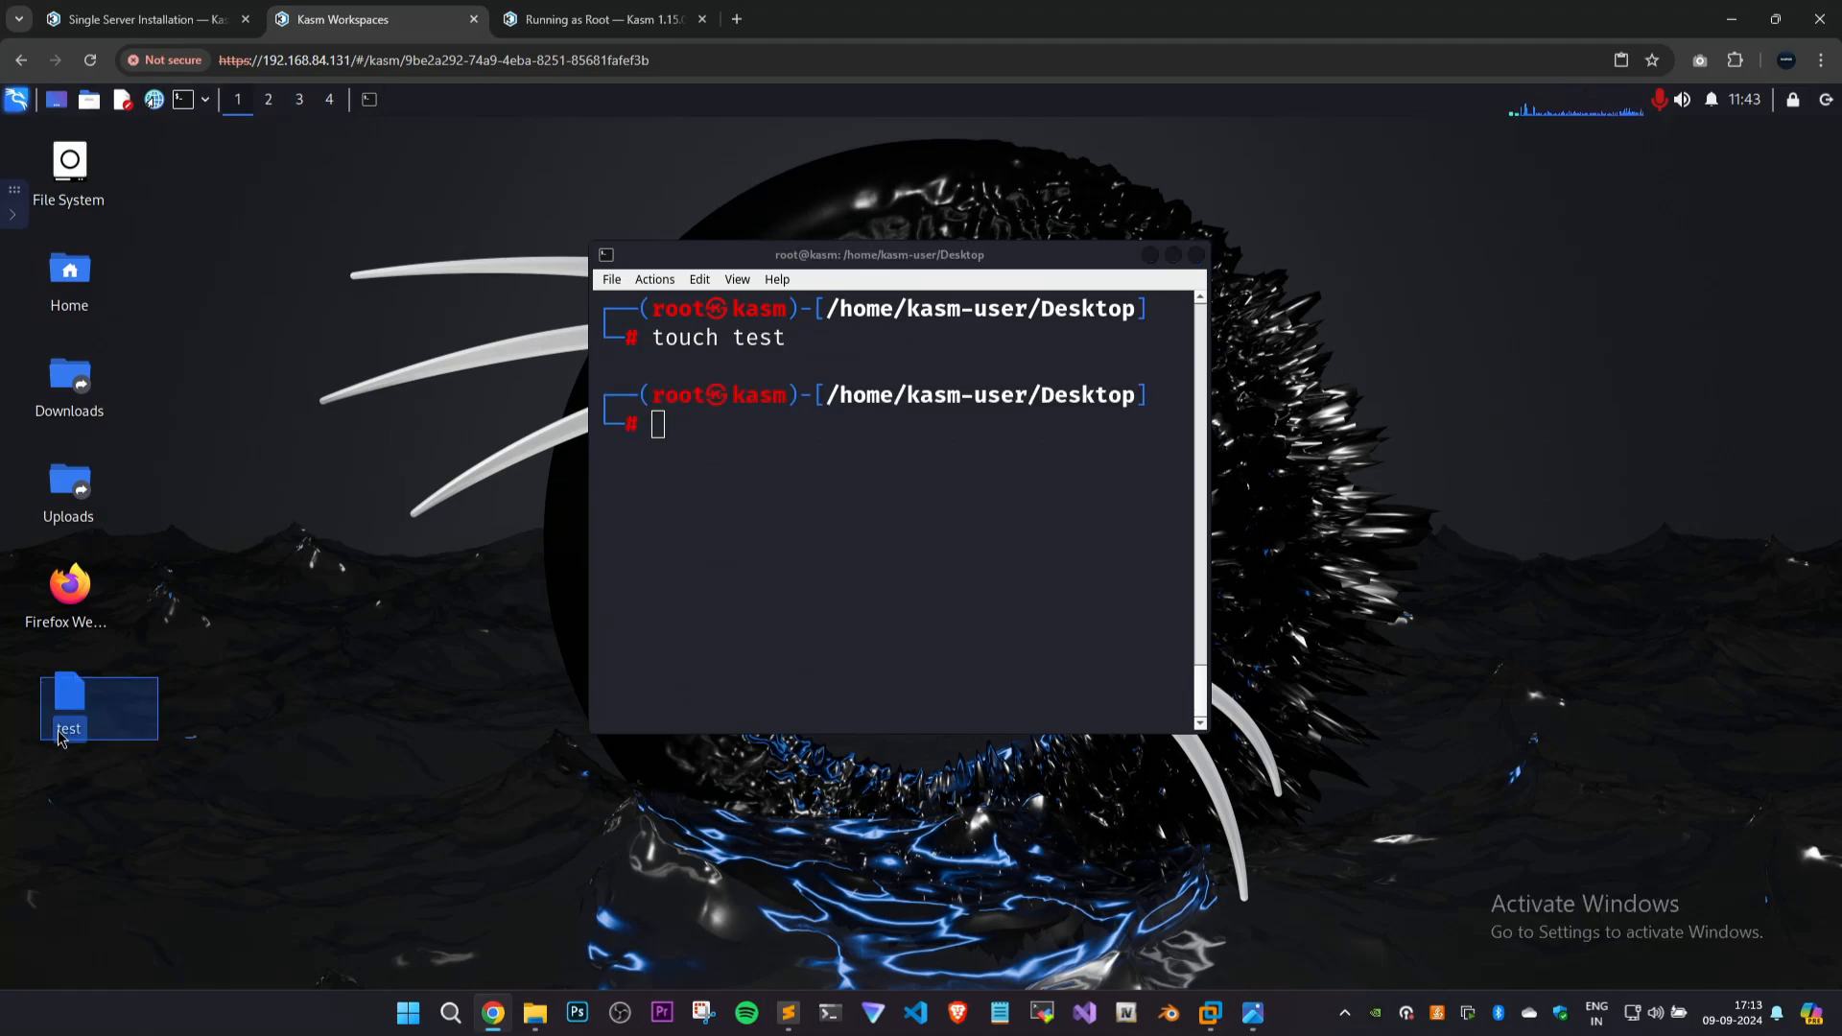
left_click(1196, 255)
Delete the Firefox Web Browser launcher from the Kali desktop and confirm the deletion.
left_click_drag(374, 275, 30, 851)
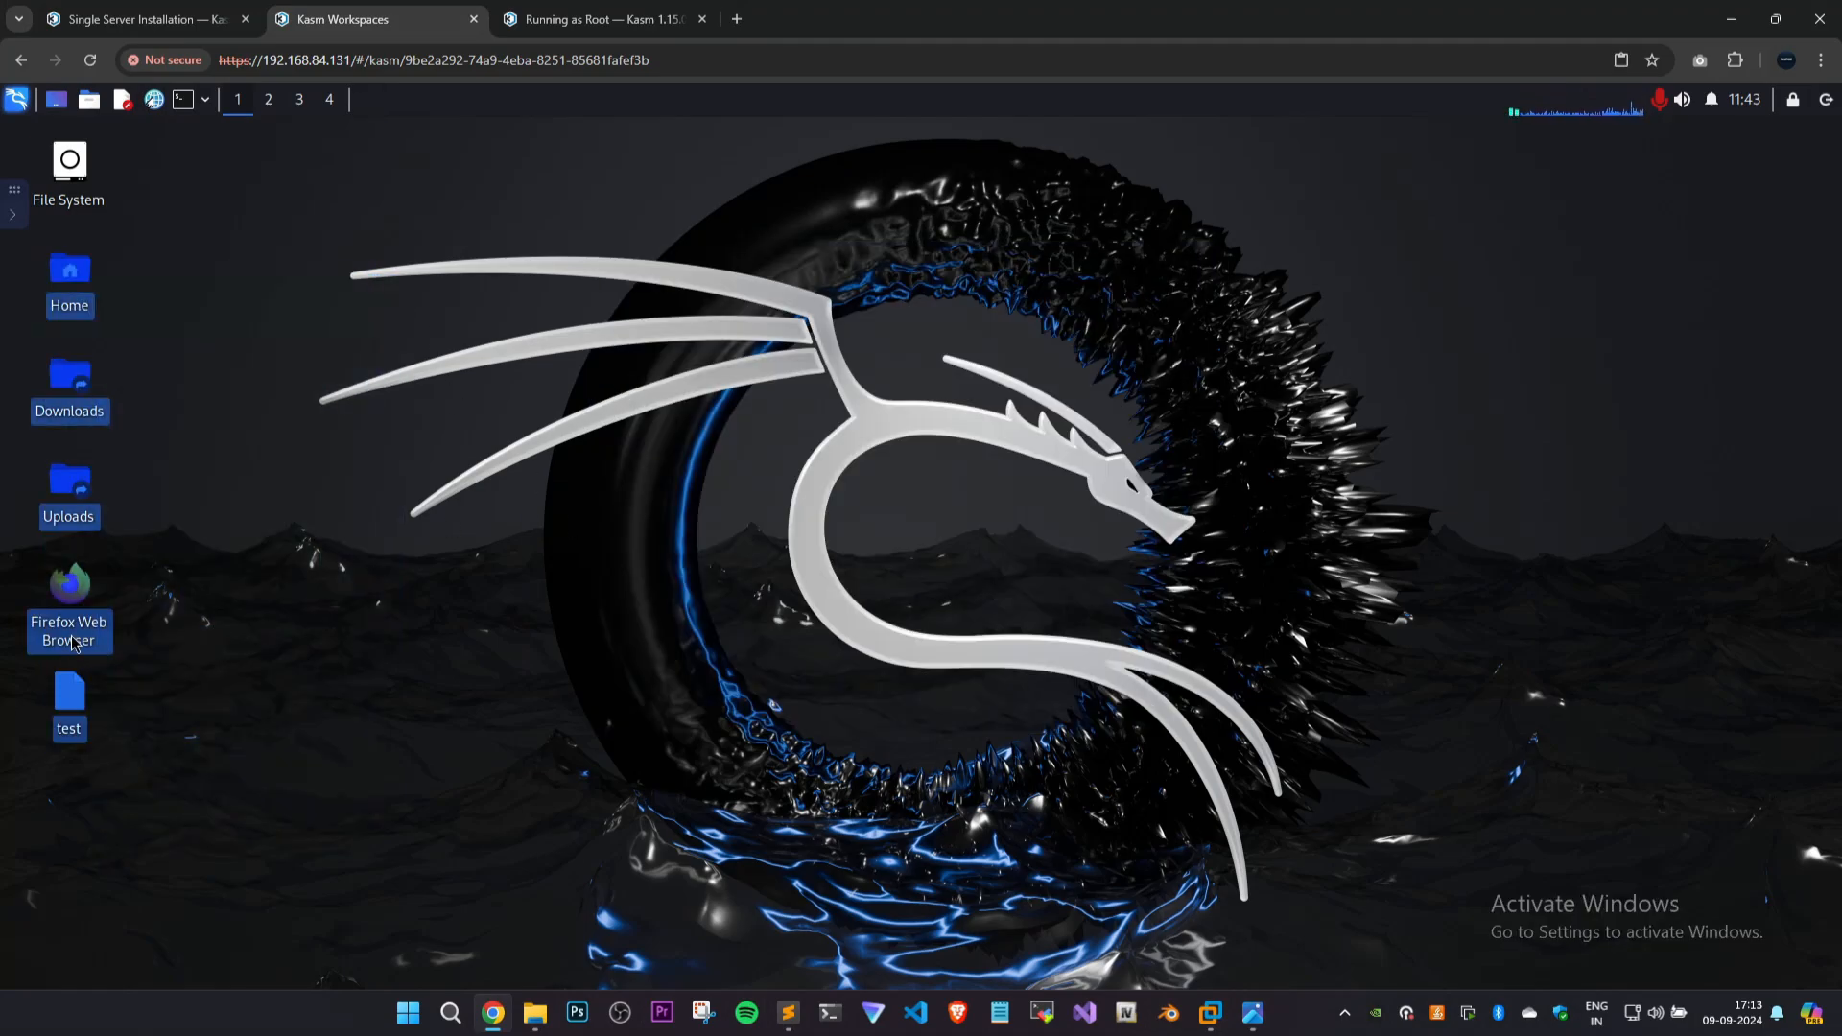
right_click(71, 635)
left_click(266, 577)
left_click(69, 595)
right_click(63, 604)
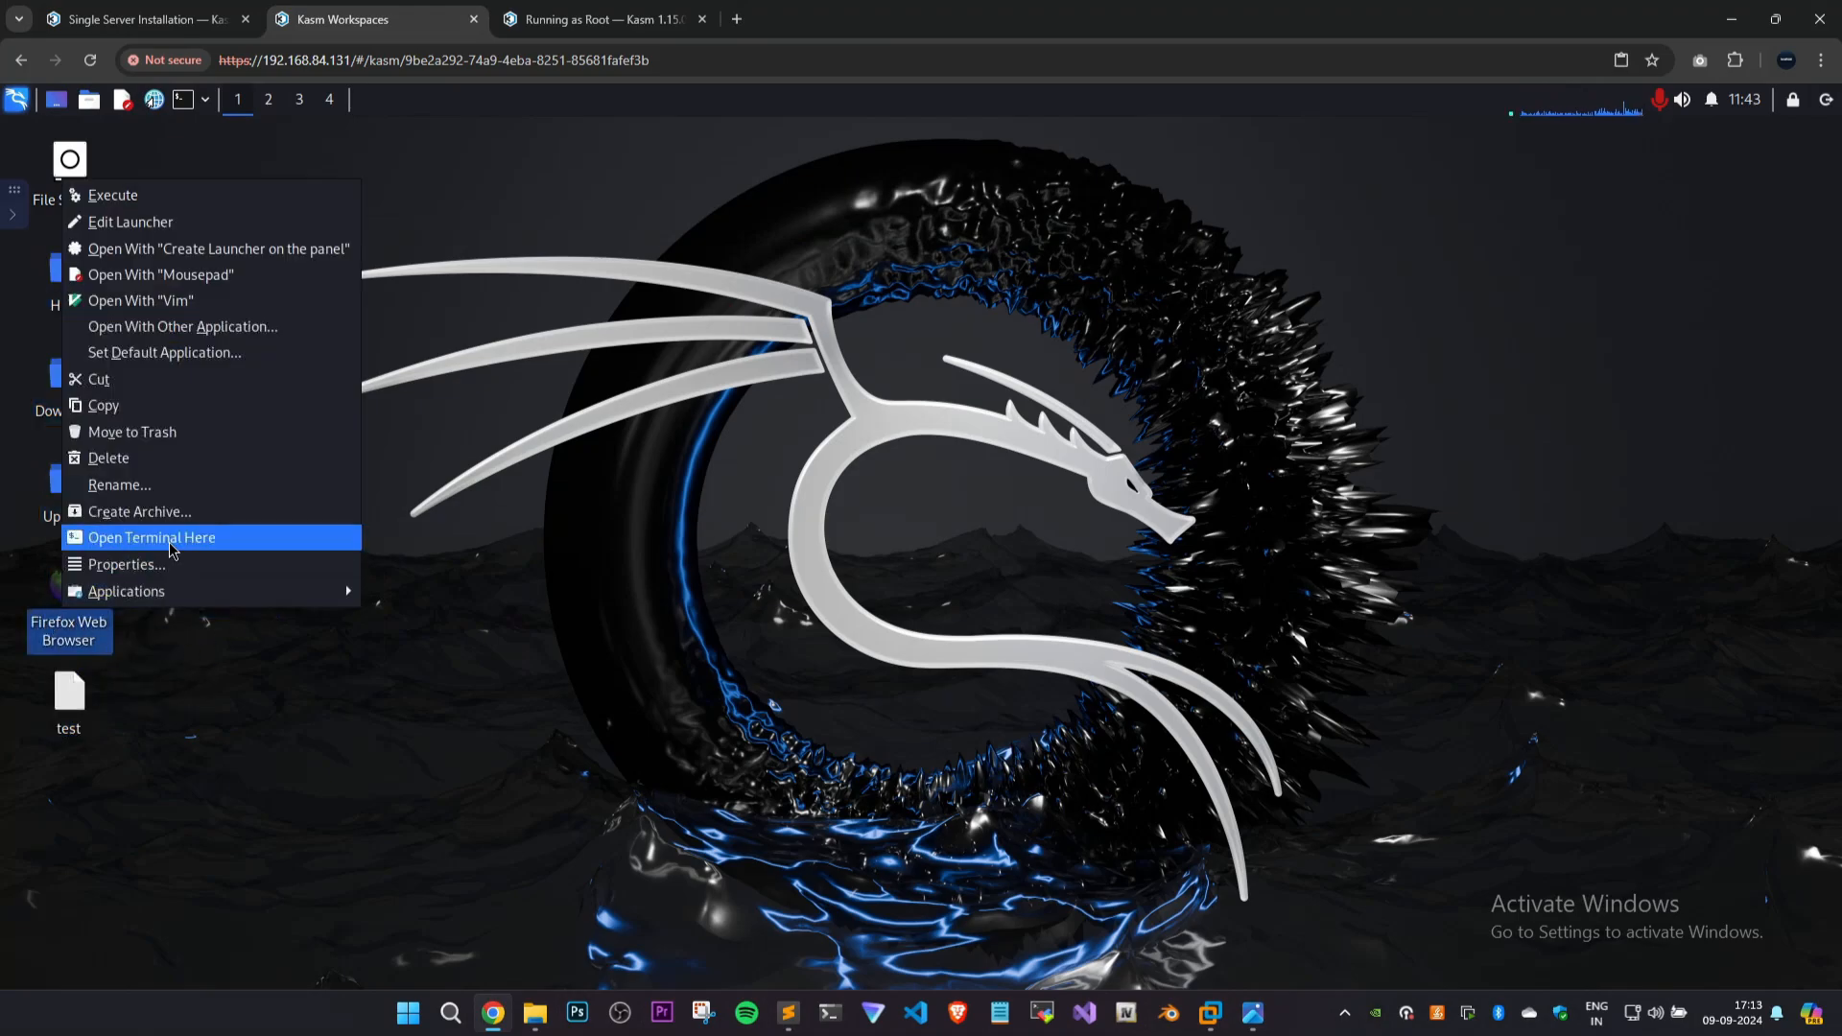
left_click(106, 481)
left_click(931, 592)
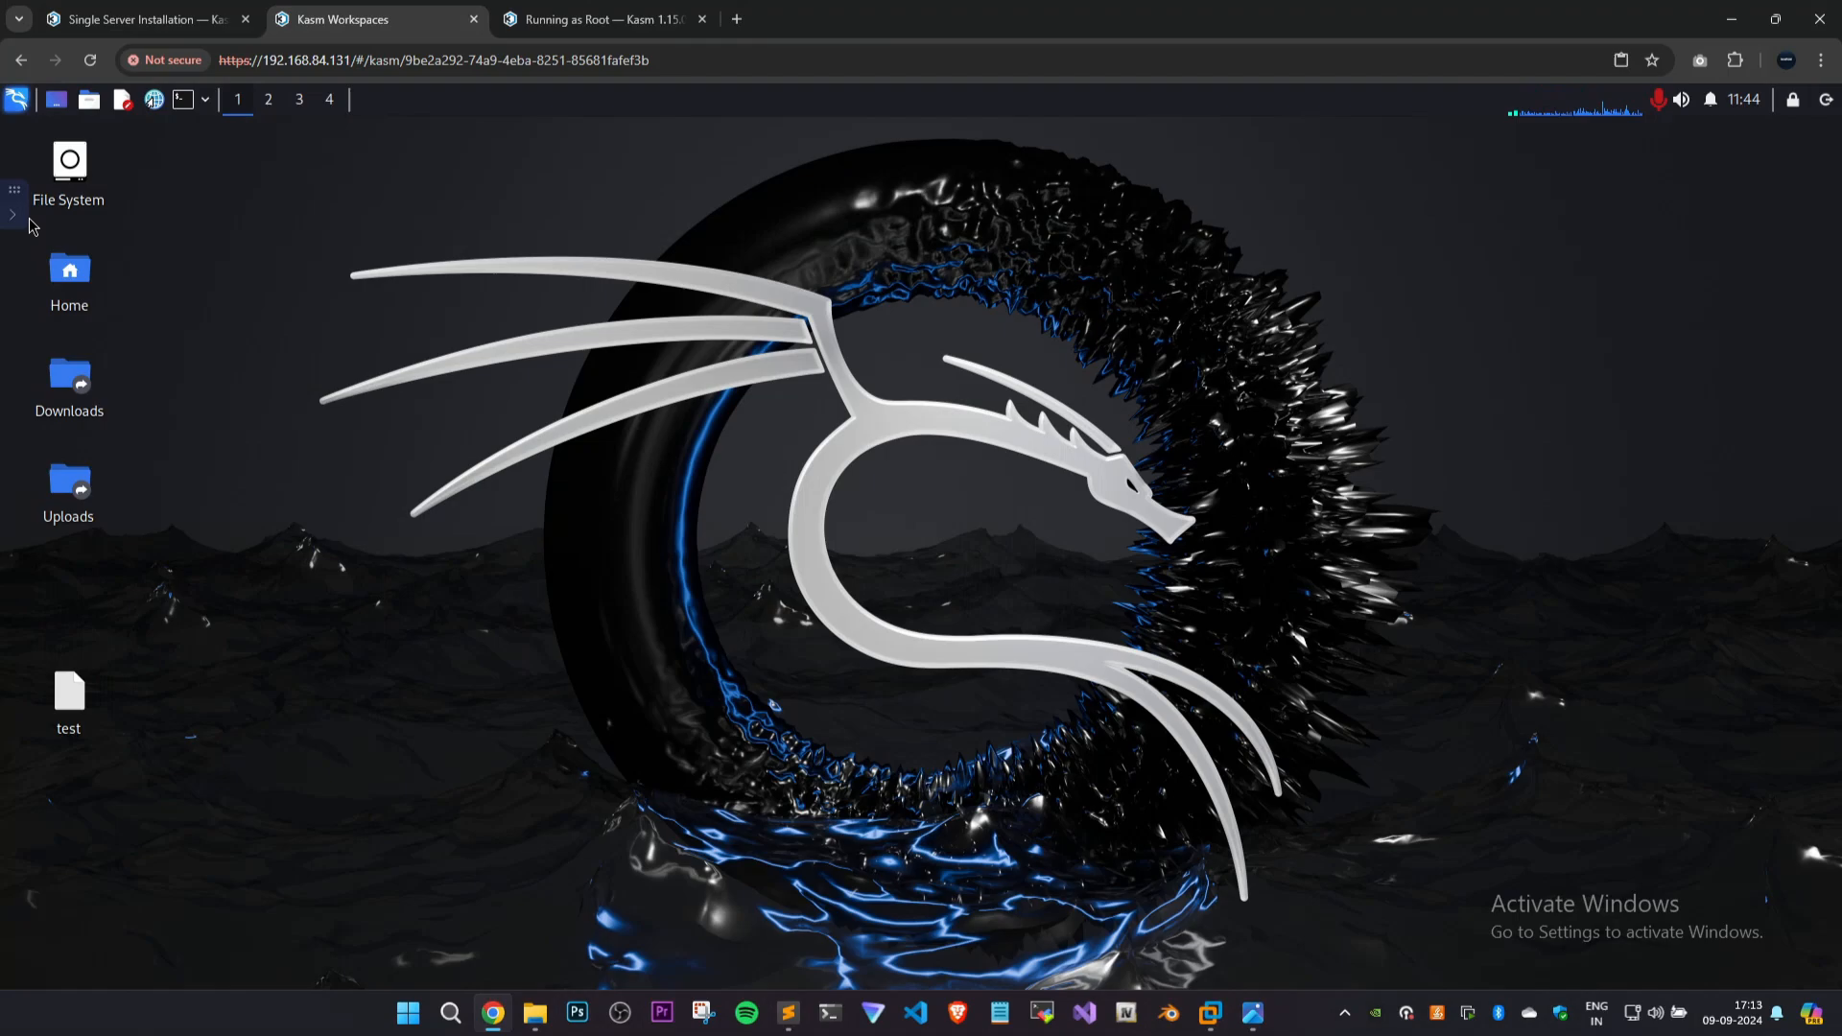
Open a new terminal, enlarge its text, and change to the / directory.
key("ctrl+alt+t")
key("ctrl+plus")
key("ctrl+plus")
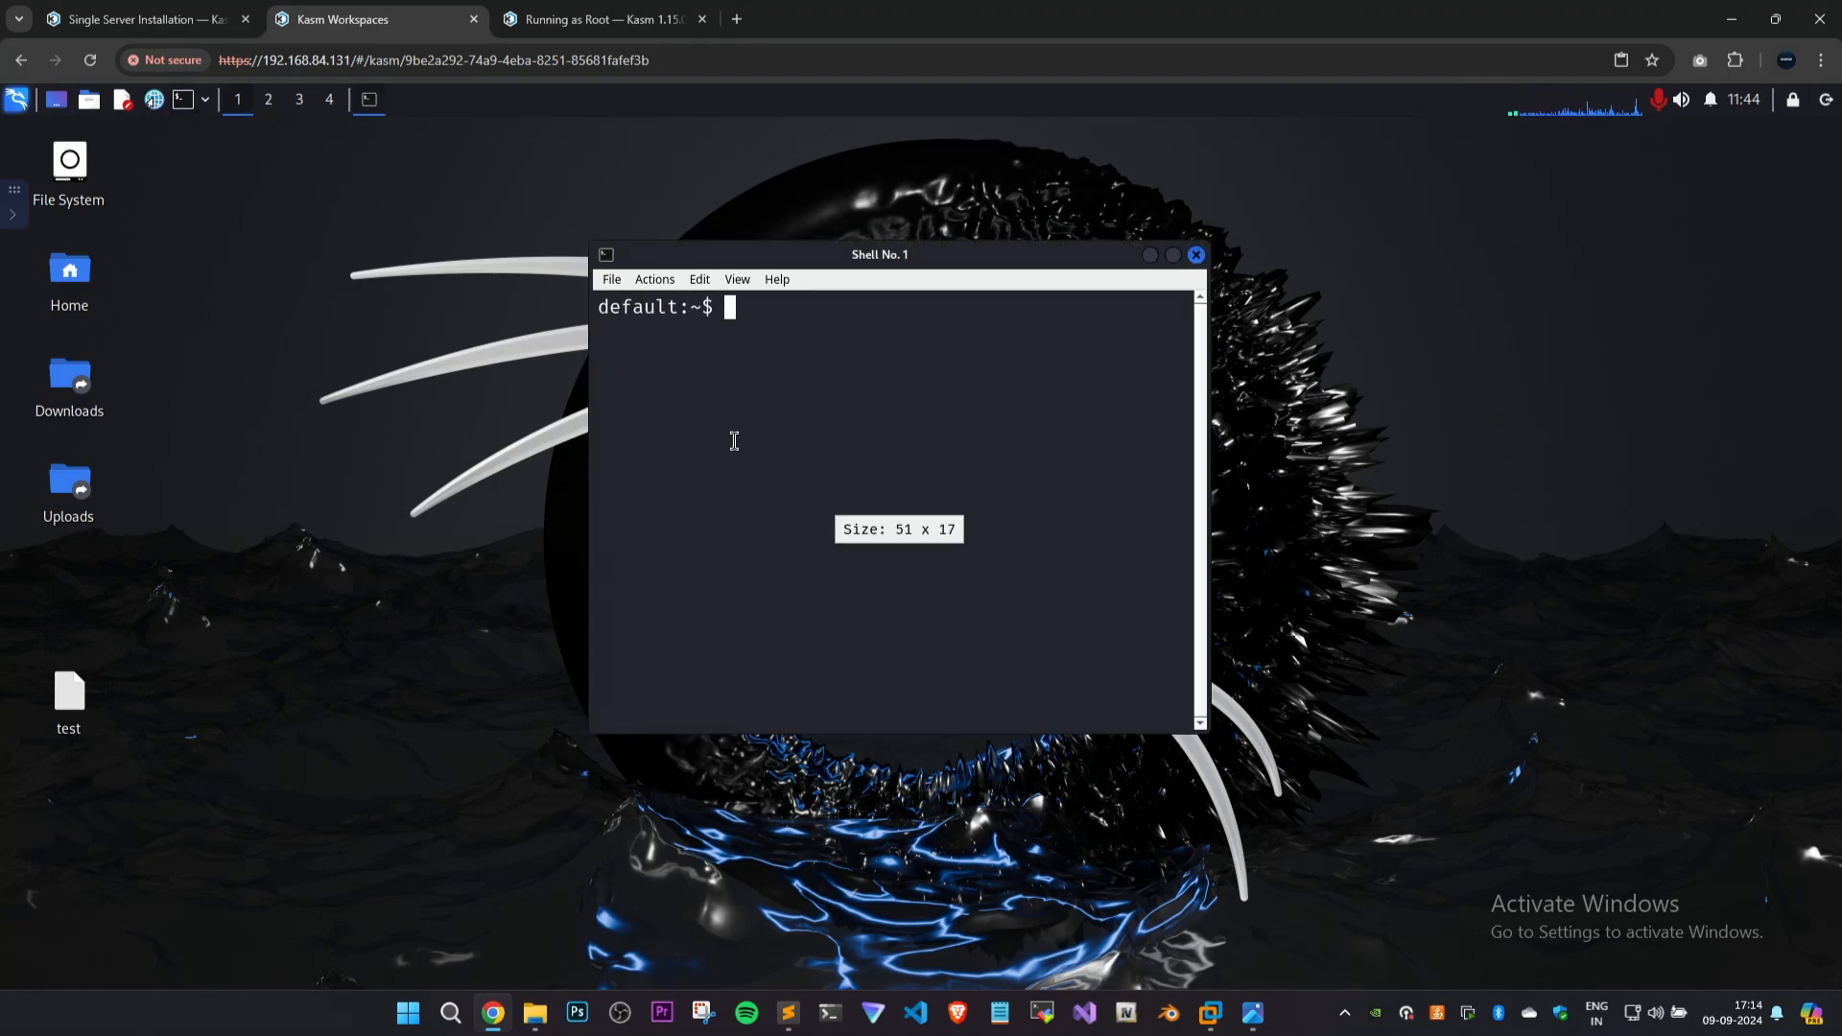
type("cd ")
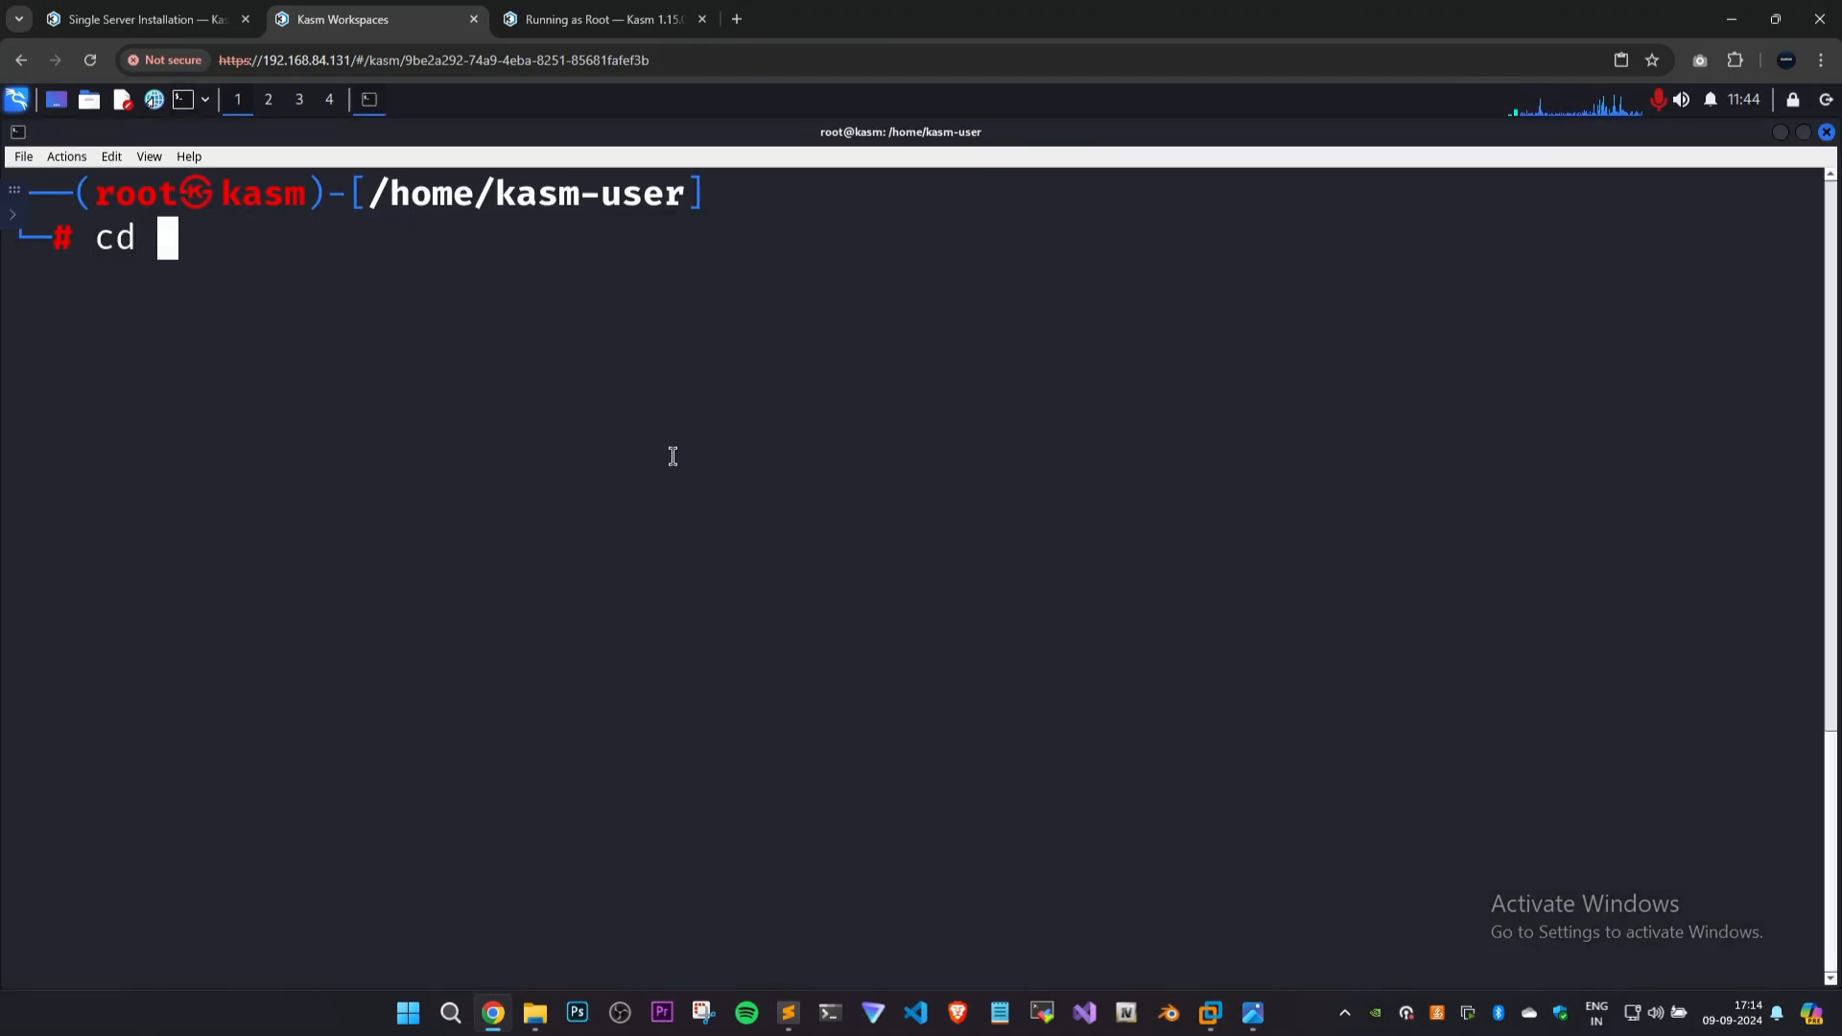
type("/")
key("Return")
List the contents of the / directory, change into bin, and clear the terminal.
type("cd r")
key("Return")
type("ls")
key("Return")
type("cd bi")
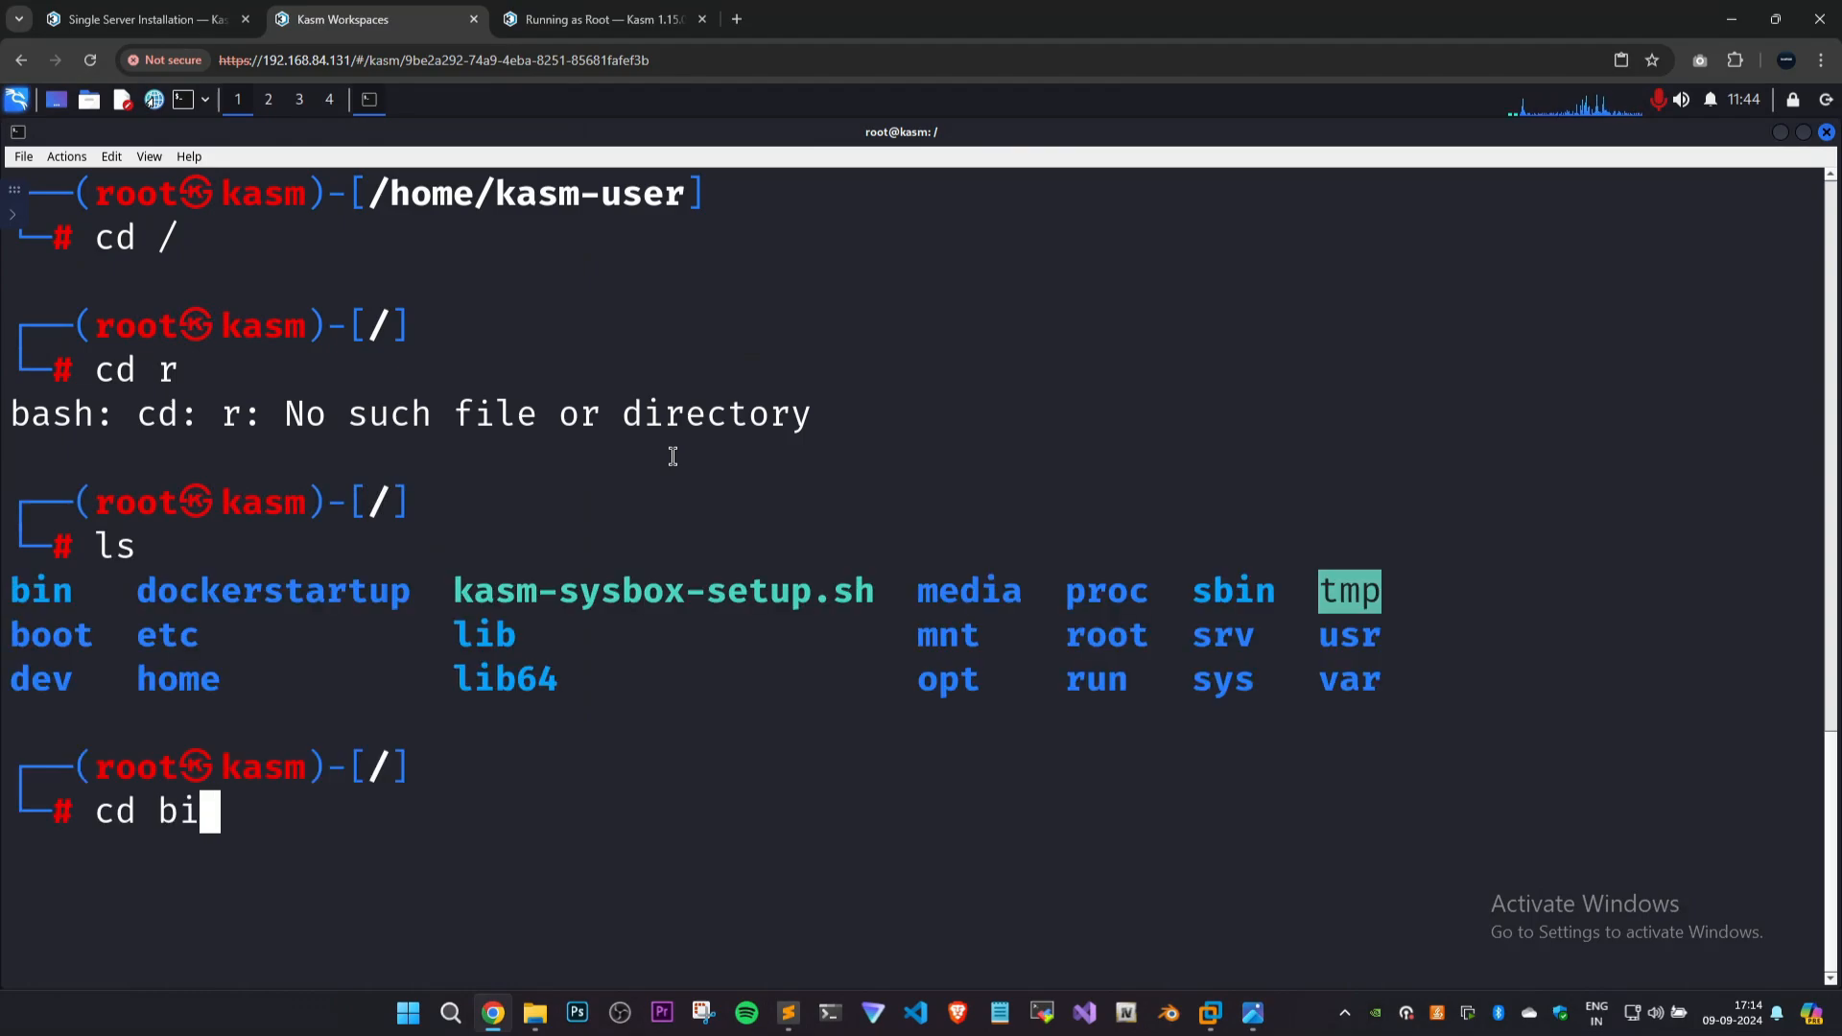
type("n")
key("Return")
key("ctrl+l")
Remove the zip binary from /bin with rm and run zip to test the removal.
type("rm ")
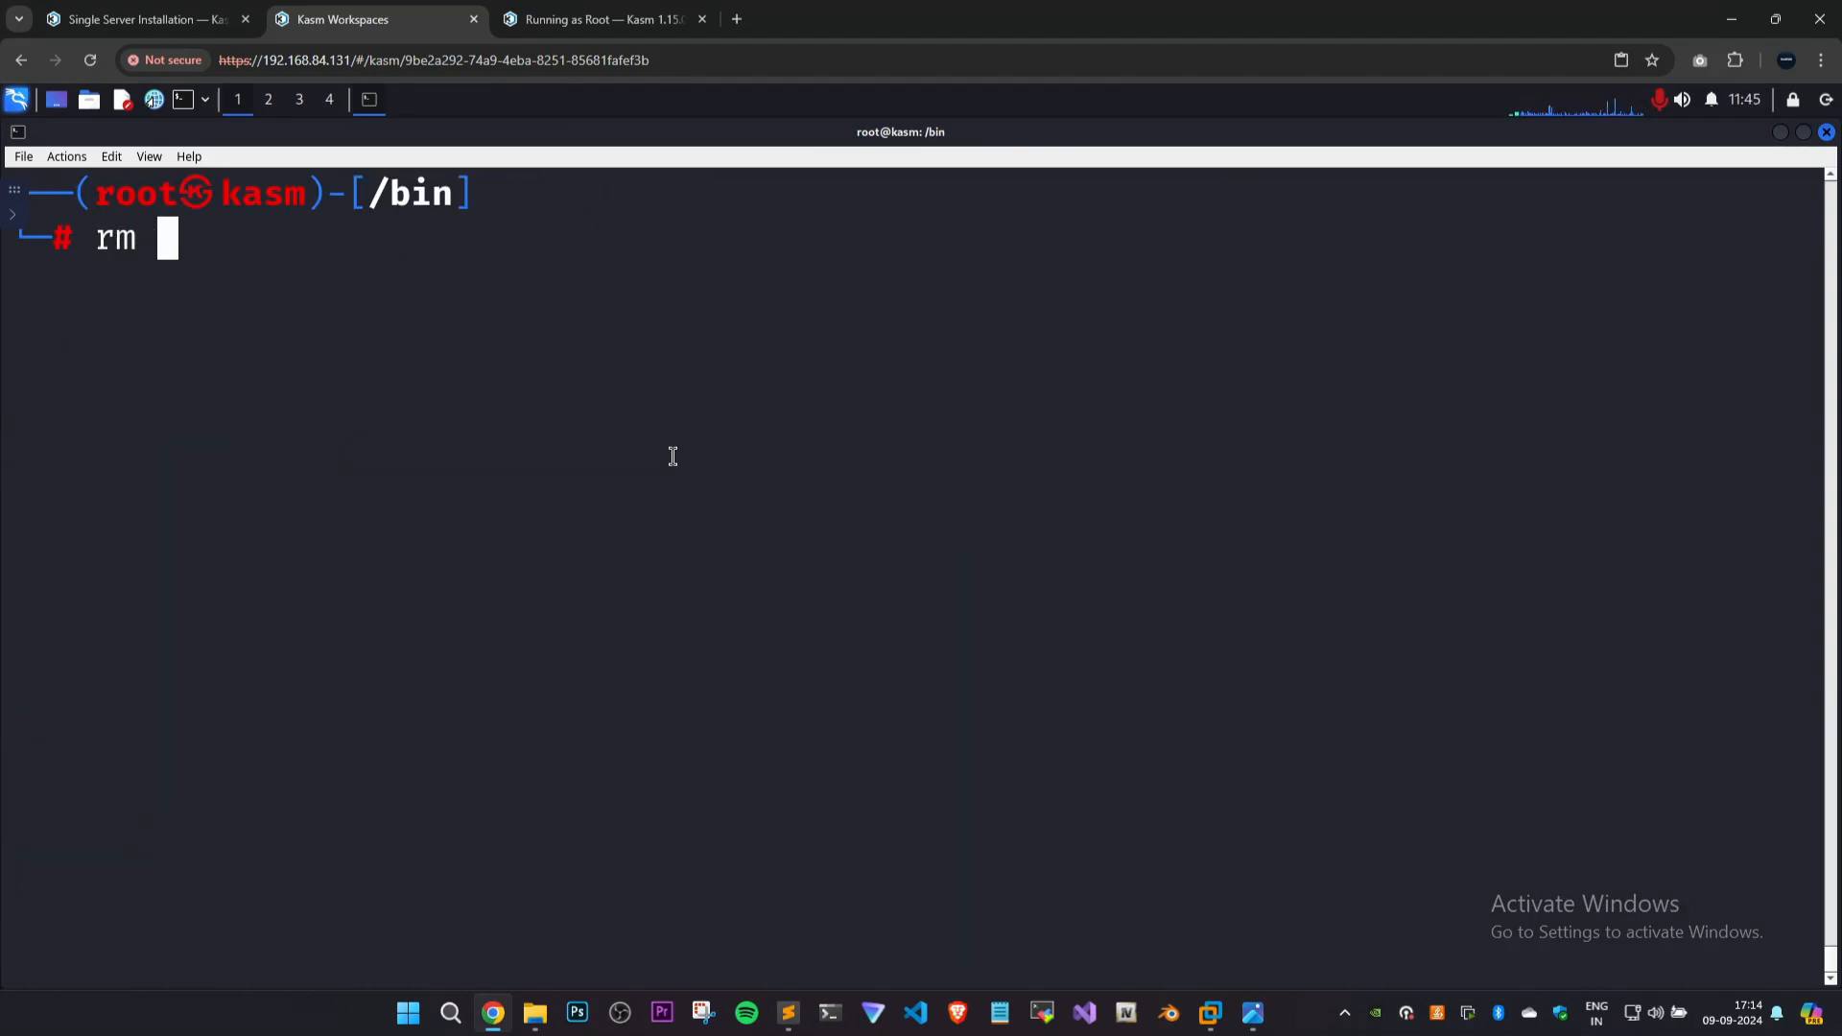
type("zuop")
key("BackSpace")
key("BackSpace")
type("i")
key("BackSpace")
key("BackSpace")
type("ip")
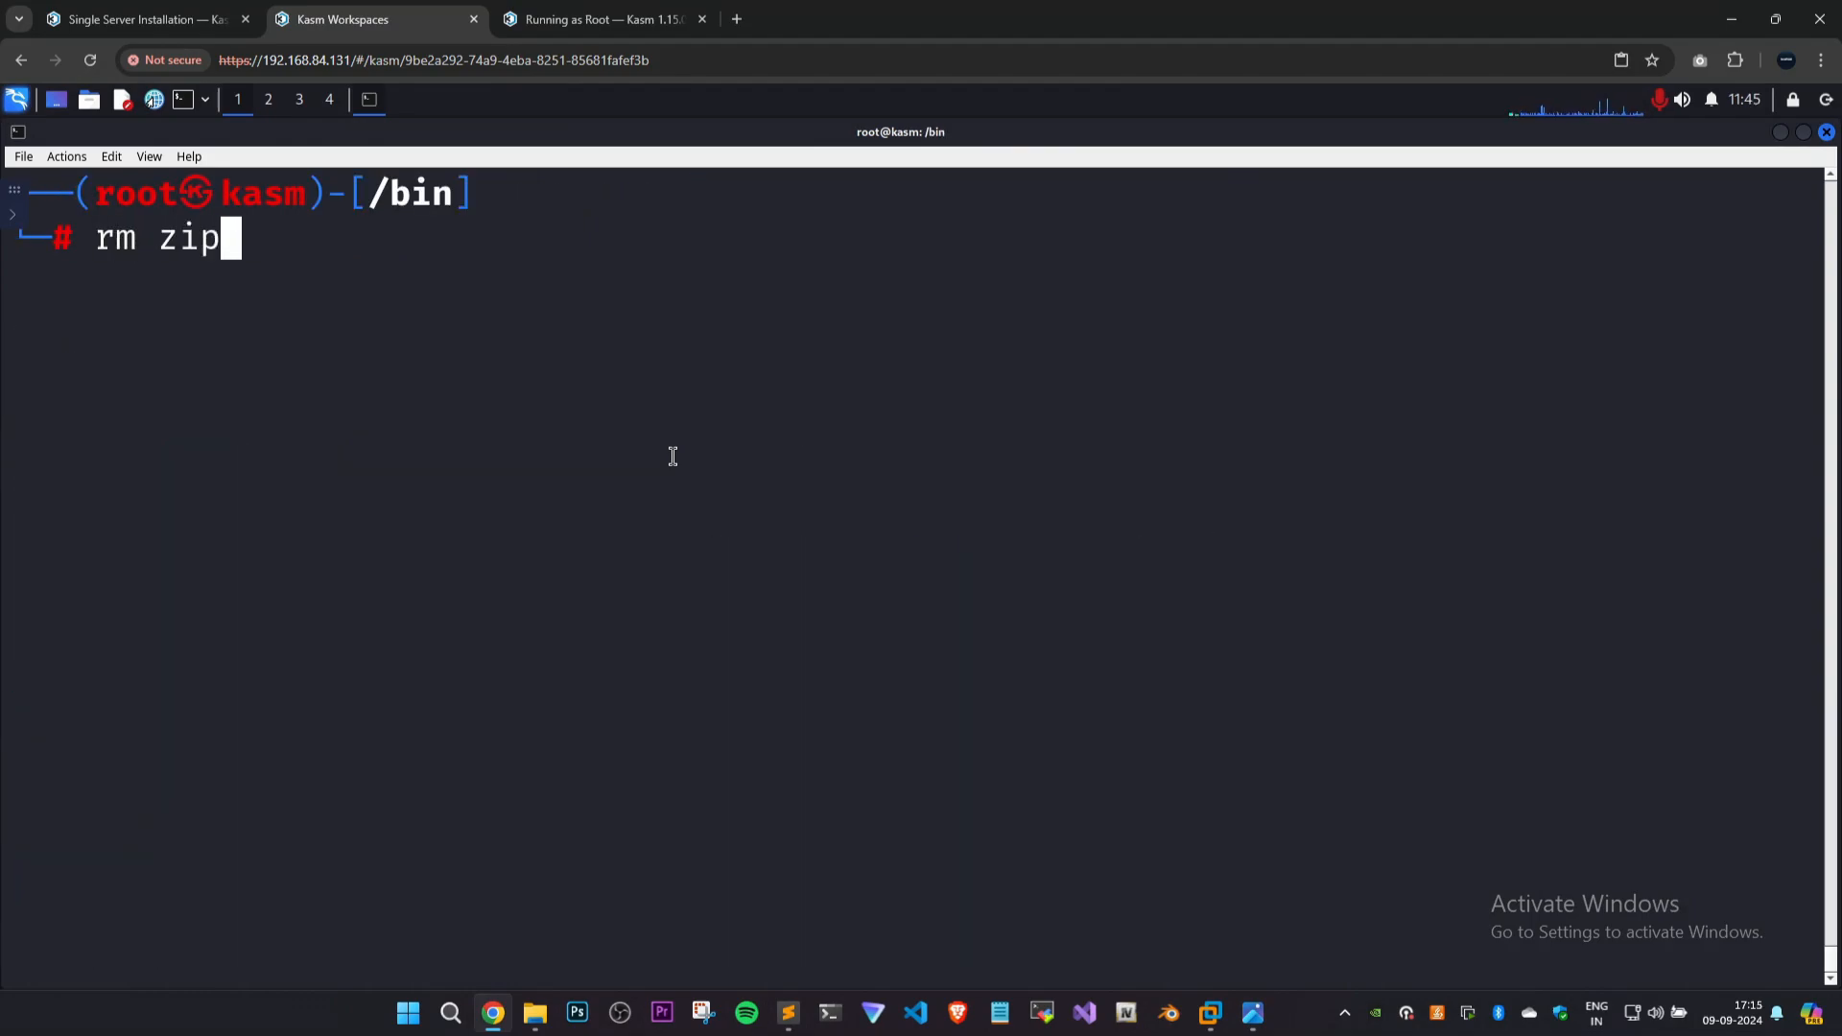
key("Return")
type("zip")
key("Return")
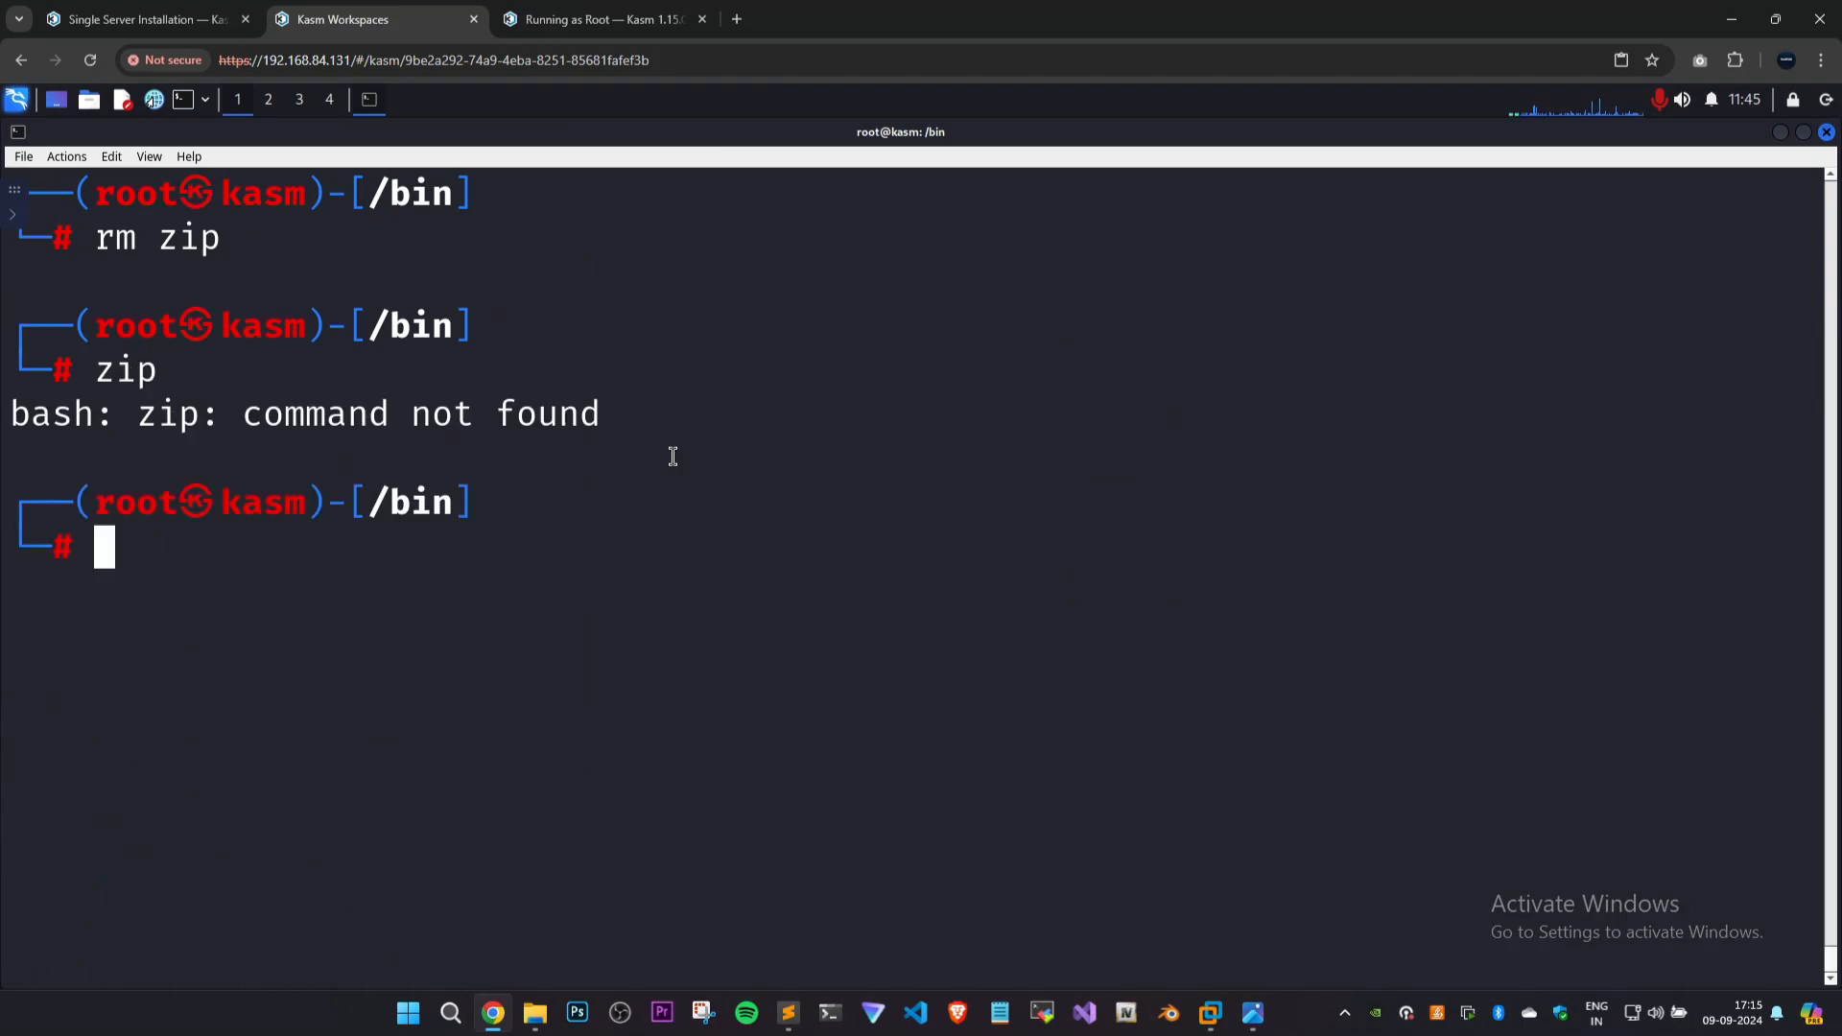
key("ctrl+l")
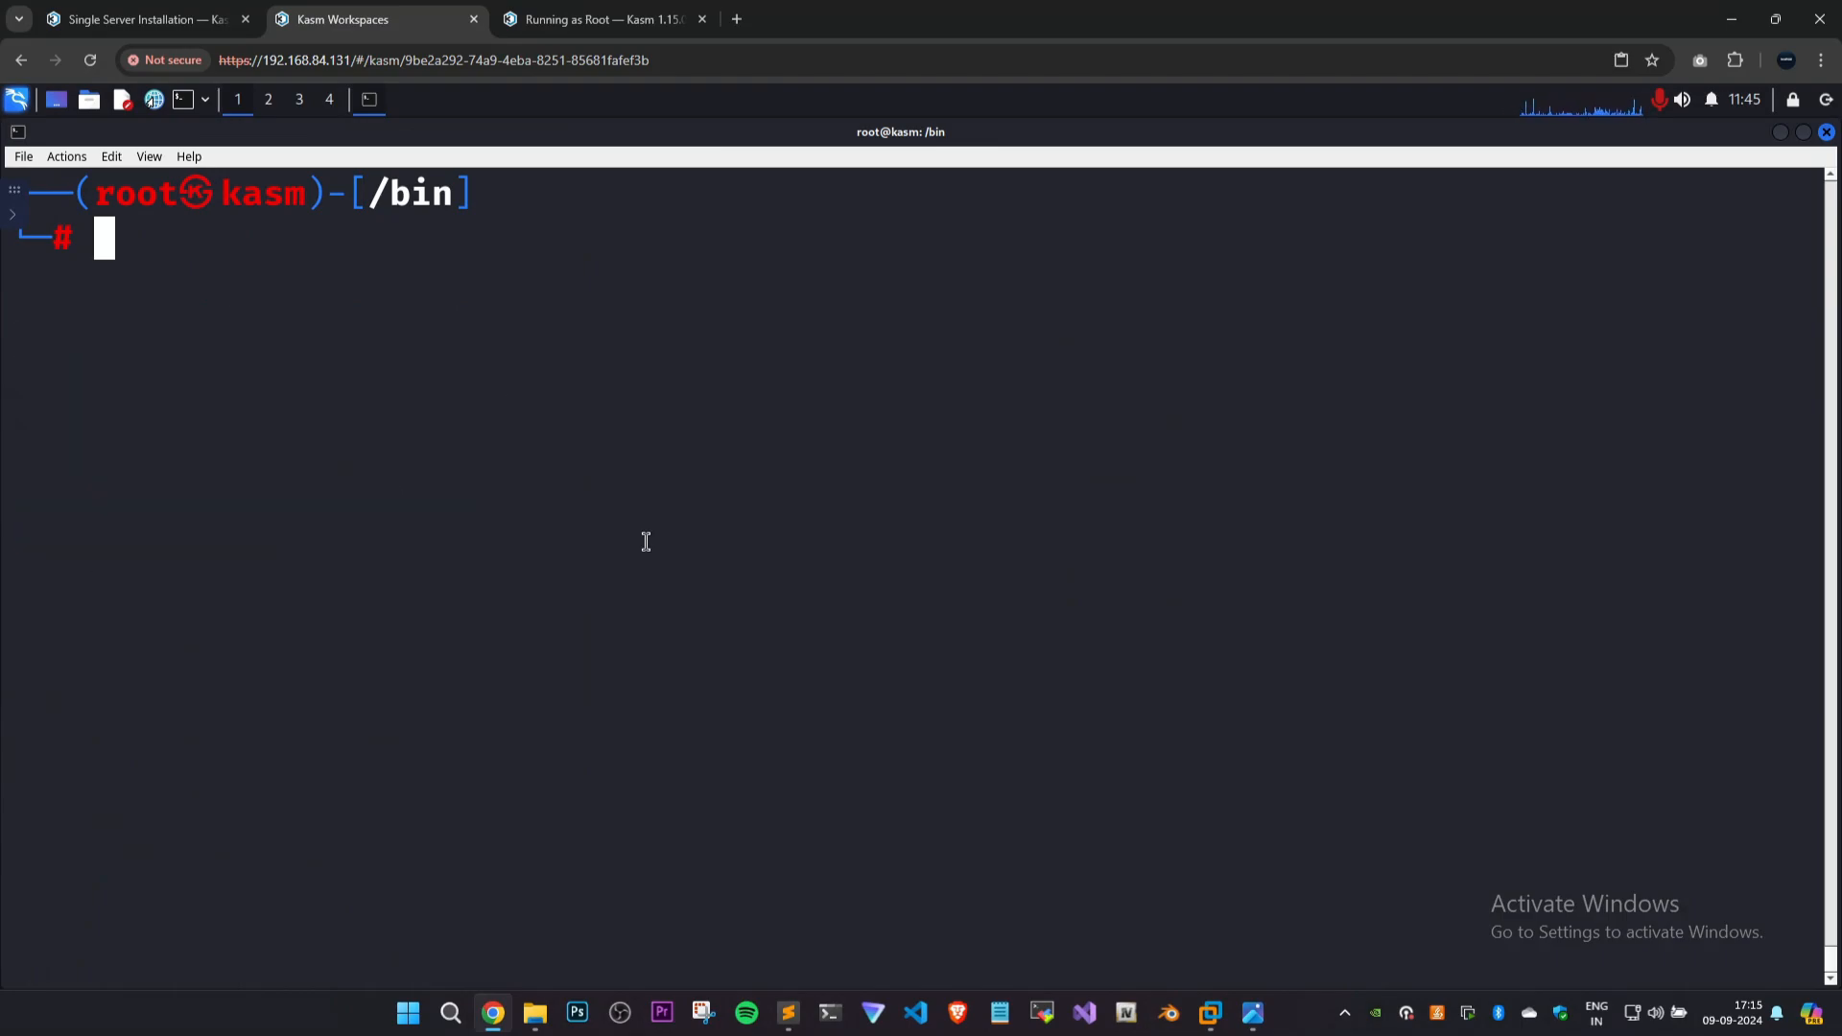
Remove the vim binary from /bin, and run vim and nano to check whether they are available.
type("rm vim")
key("Return")
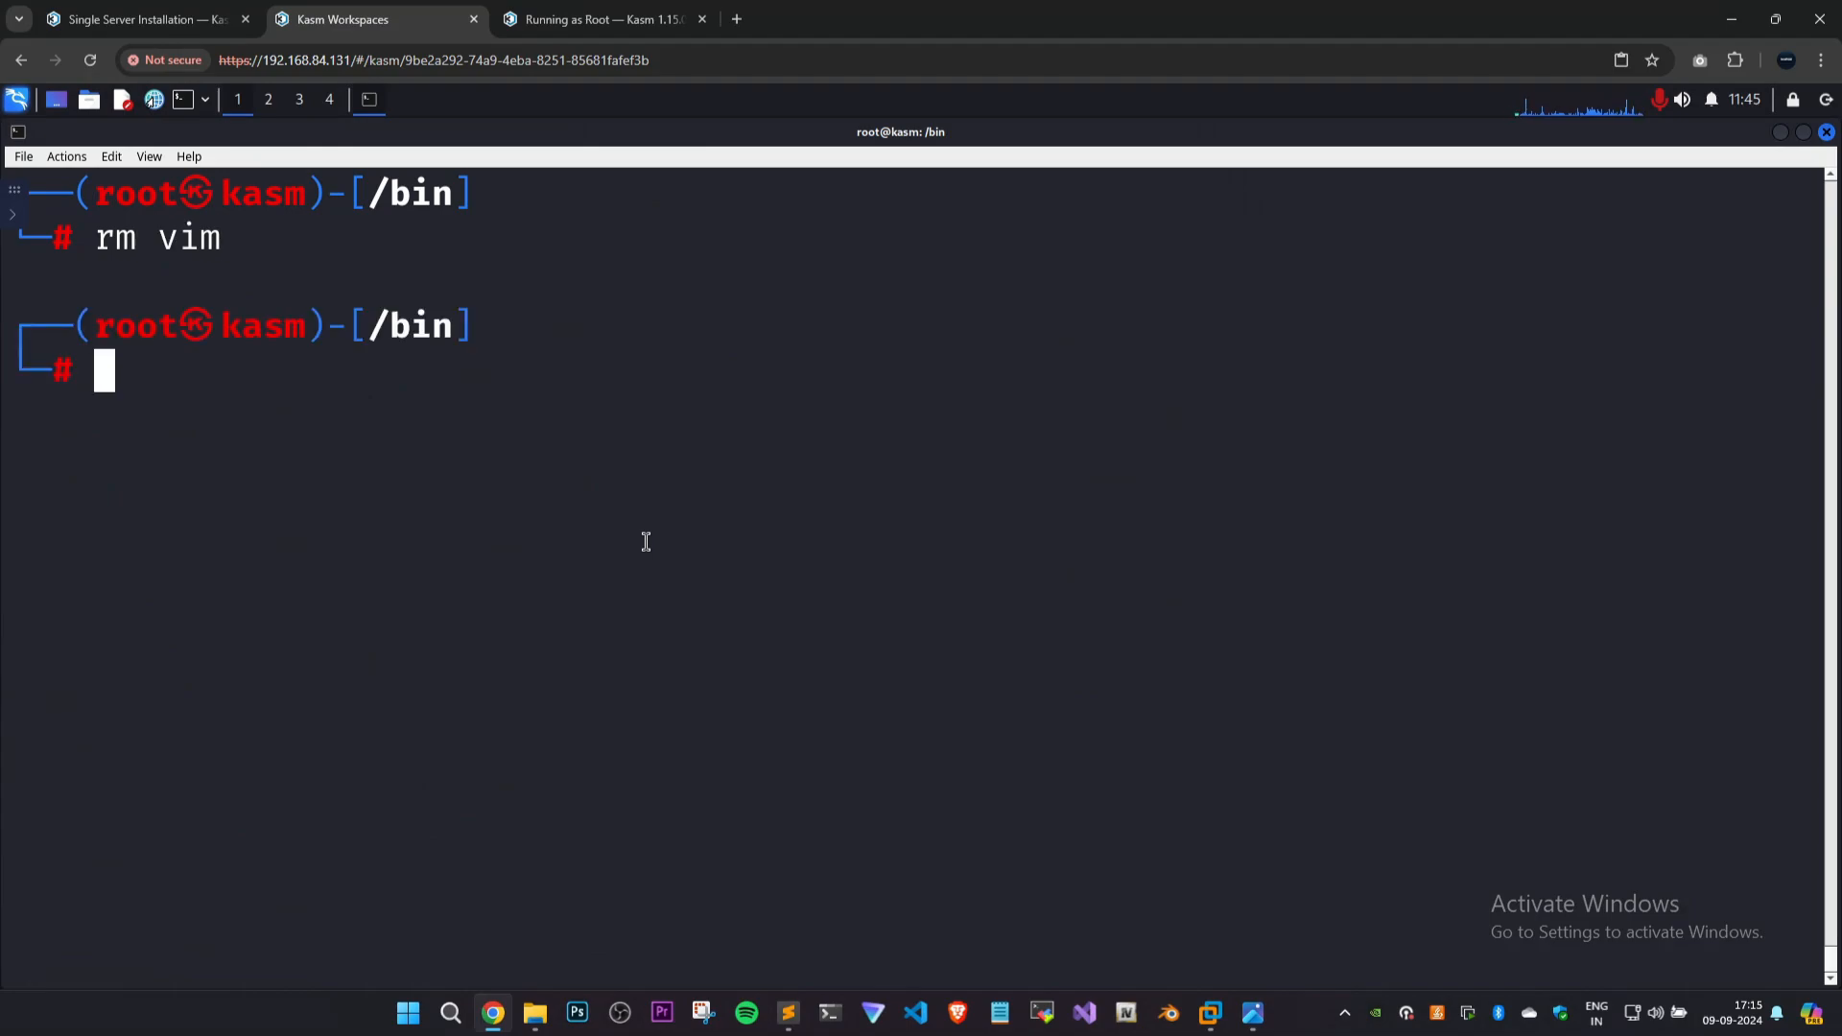
type("vim")
key("Return")
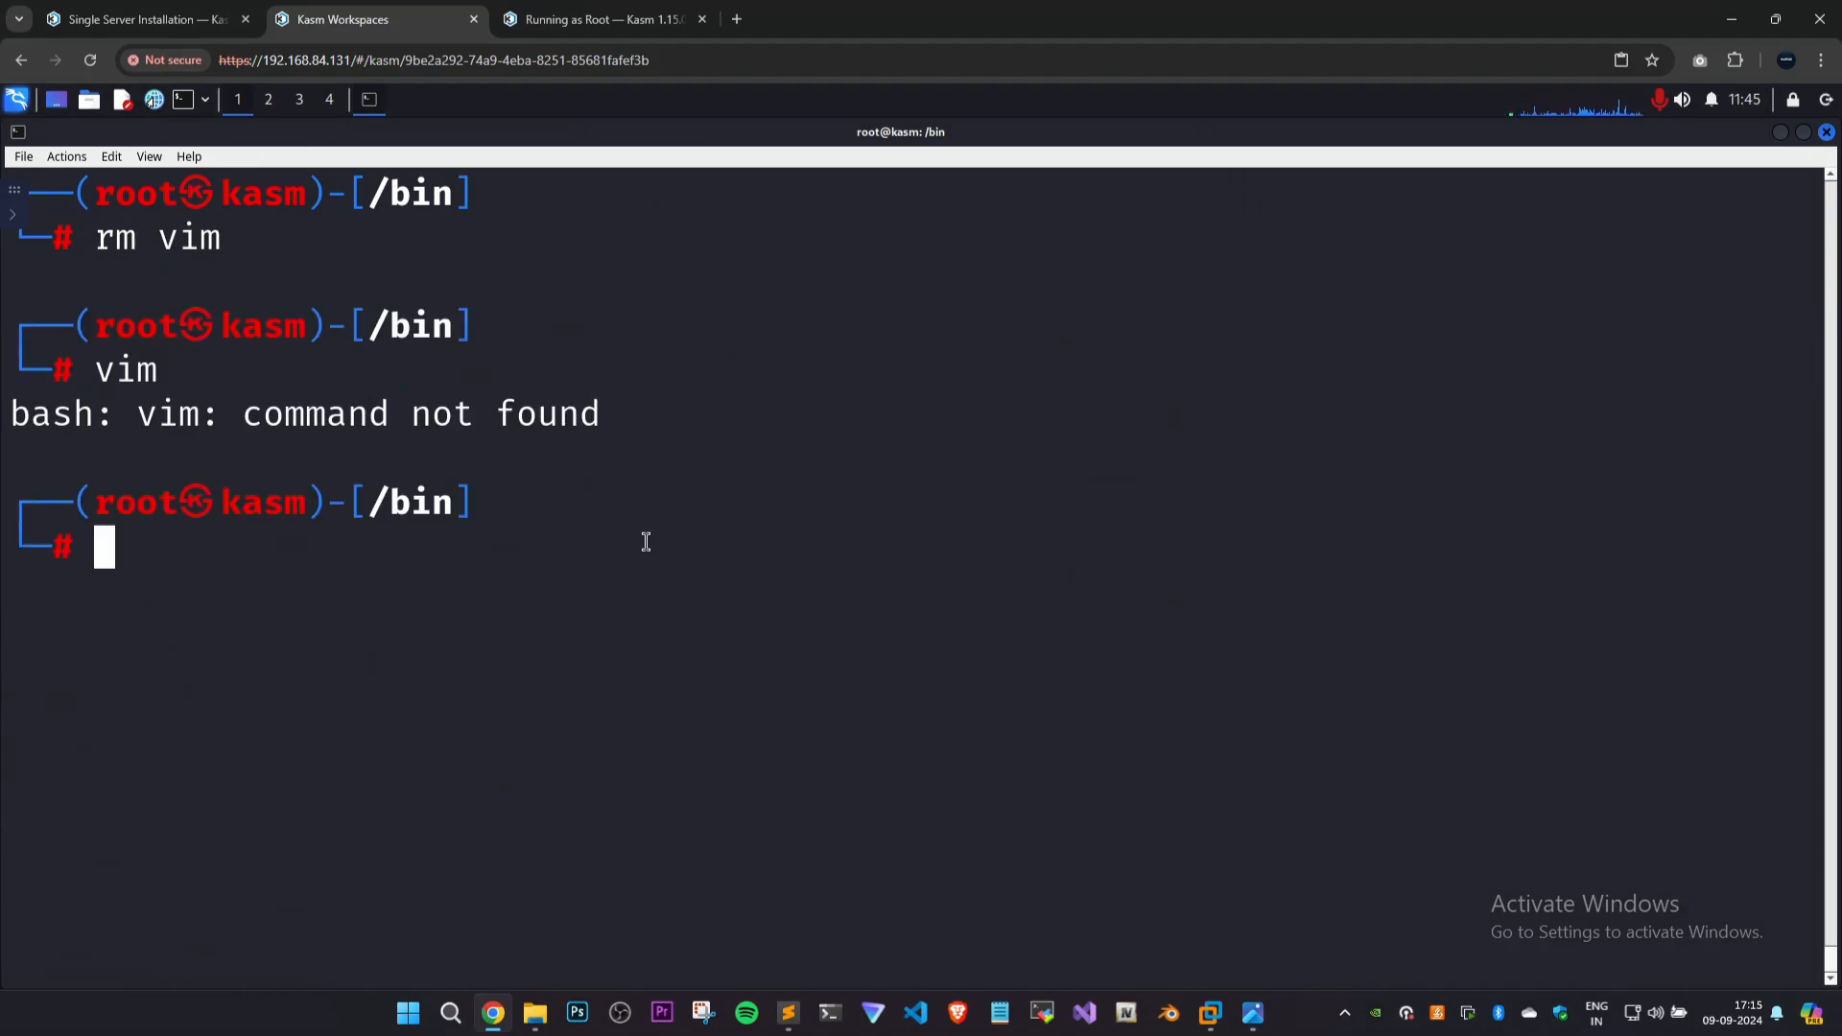
type("nano")
key("Return")
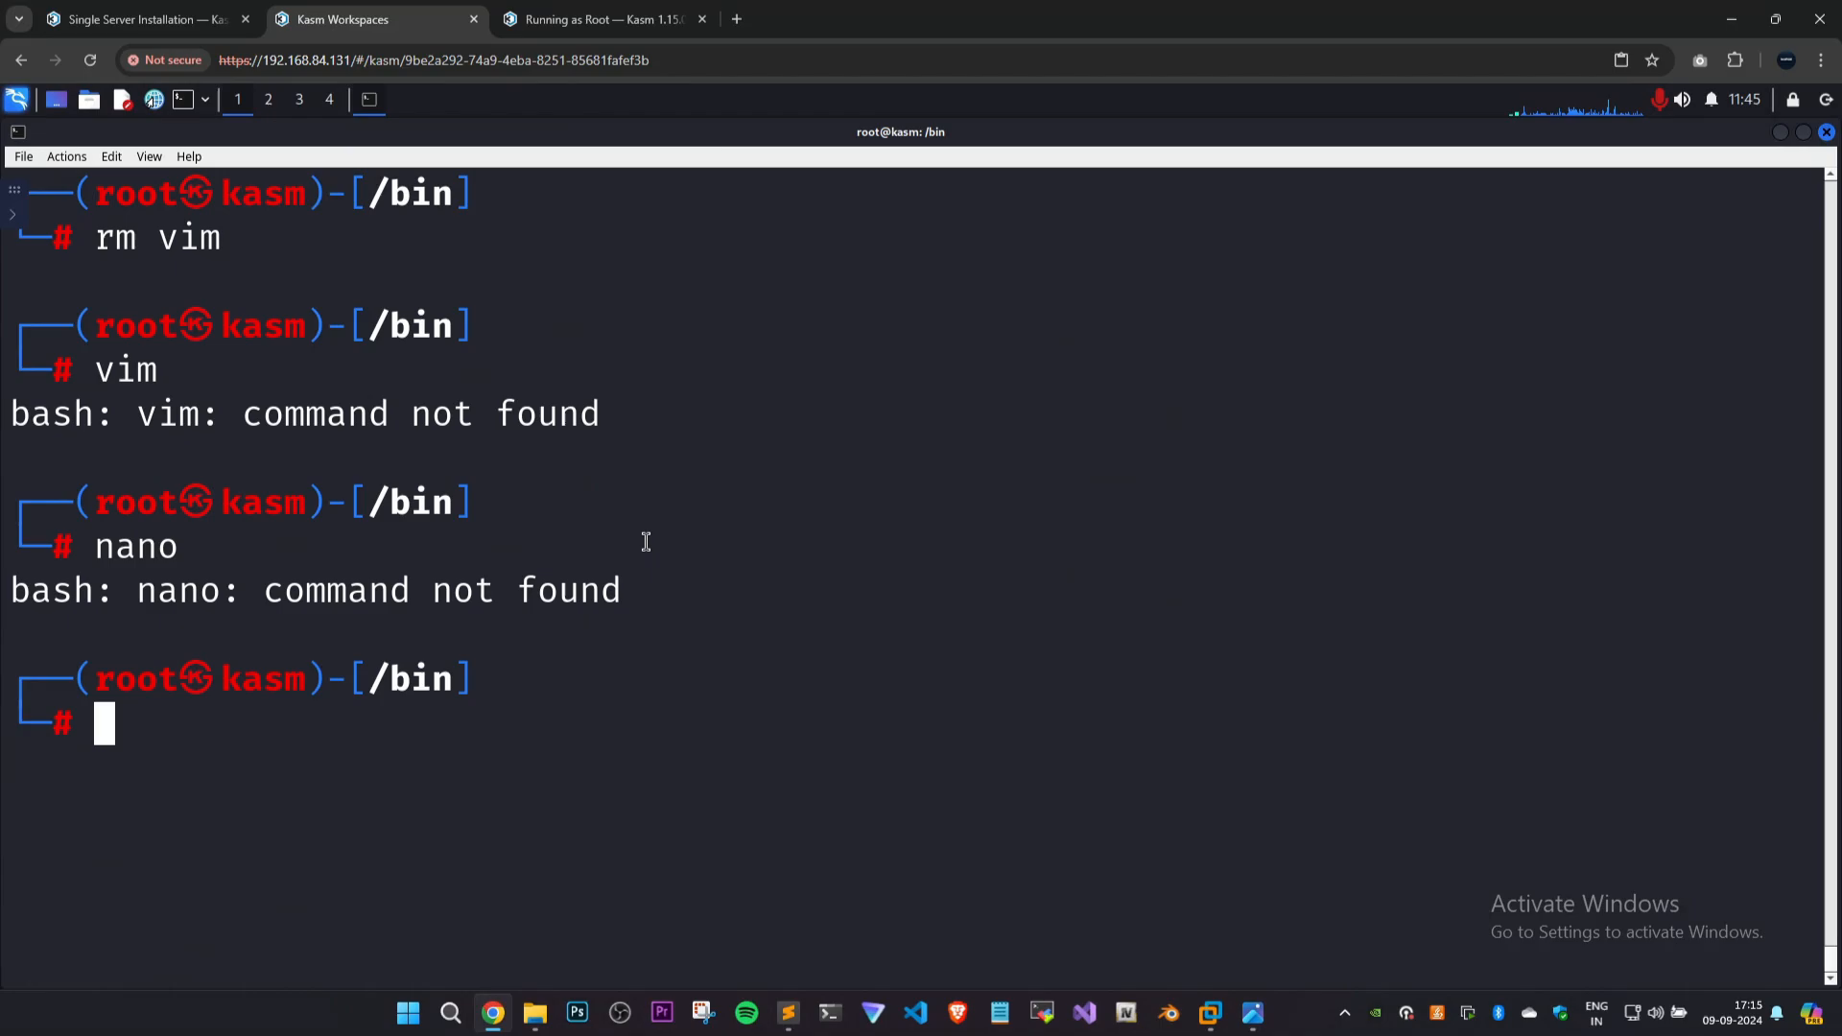
Close the terminal and delete the running Kali Linux session, confirming the deletion.
left_click(1827, 133)
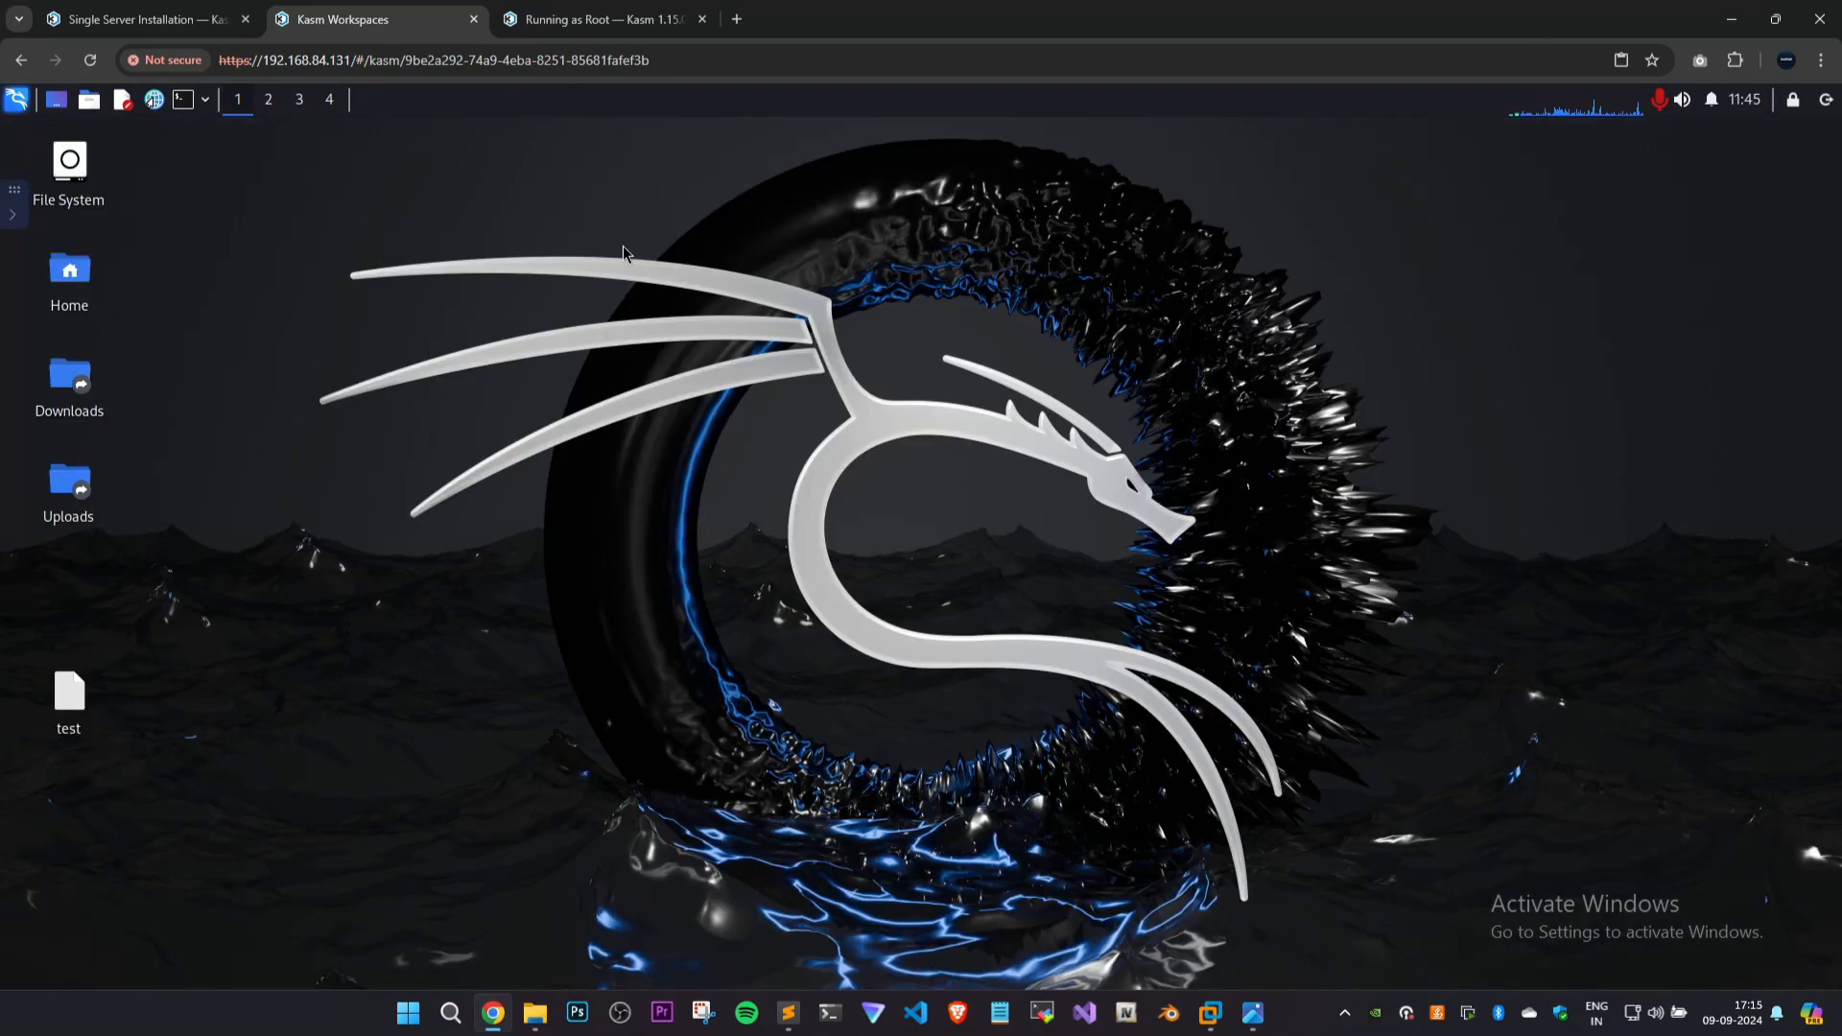
left_click(17, 218)
left_click(144, 923)
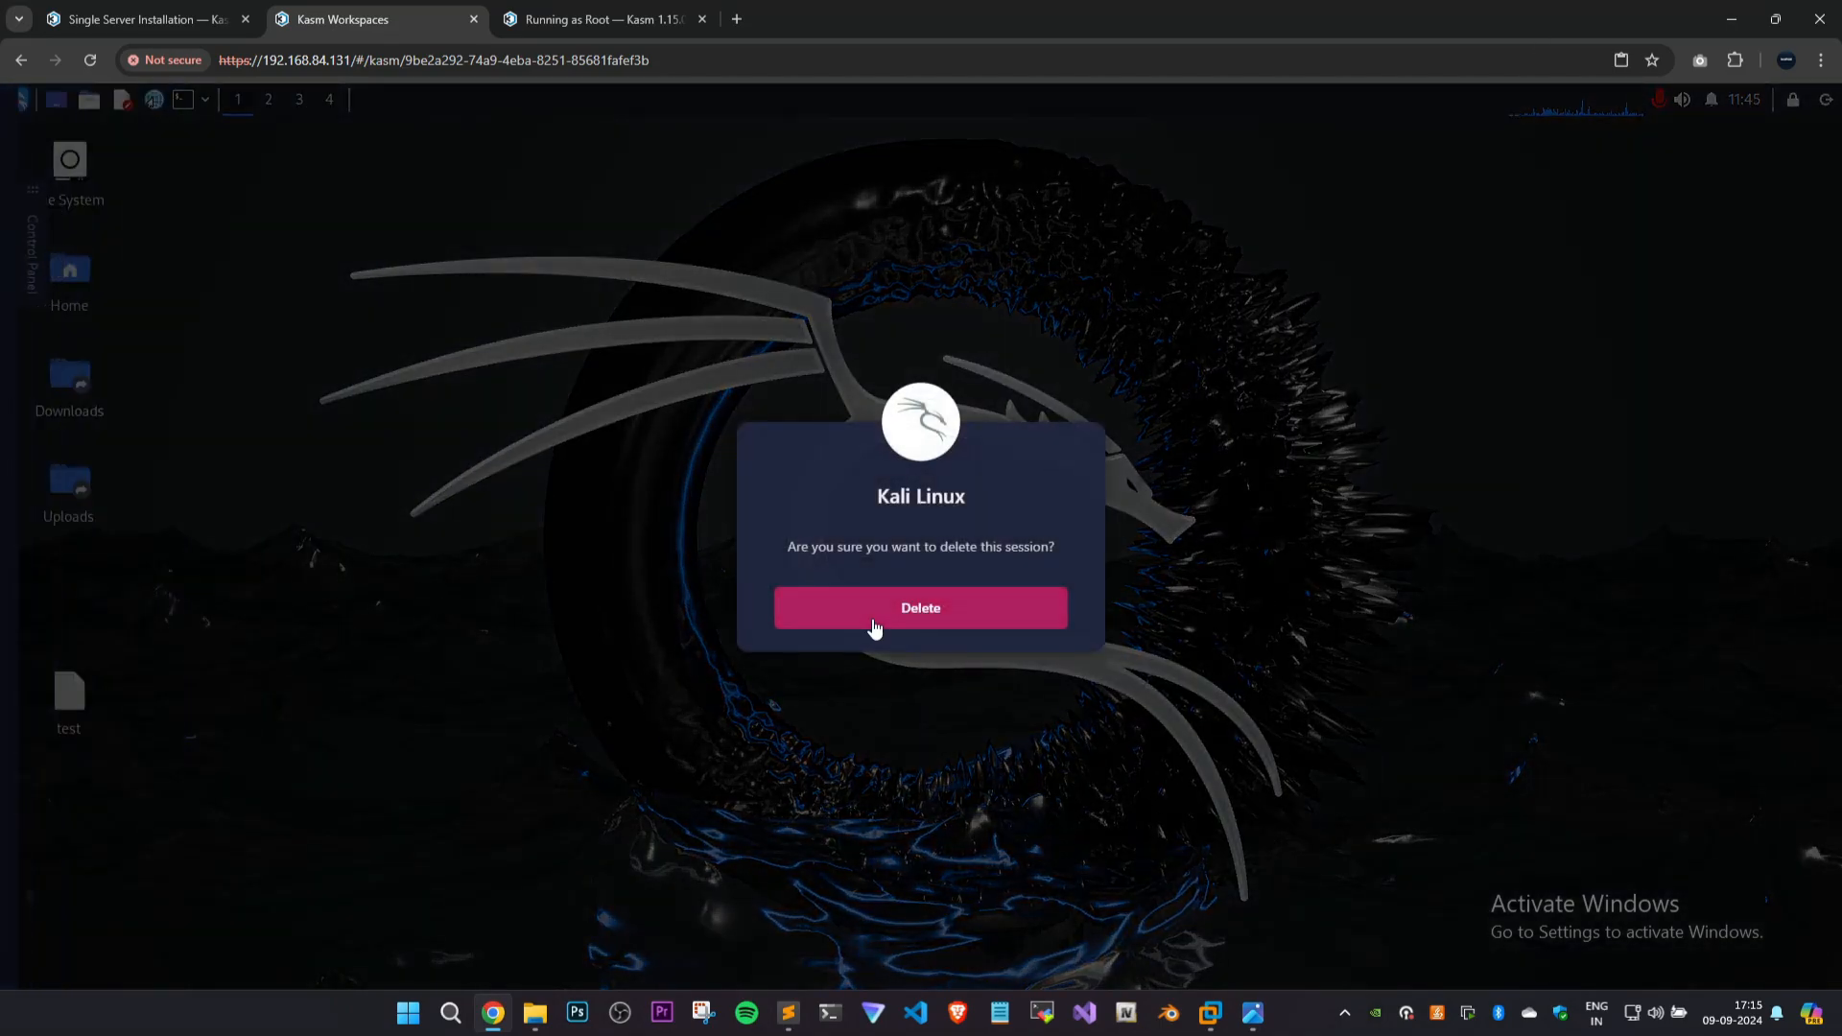
left_click(866, 611)
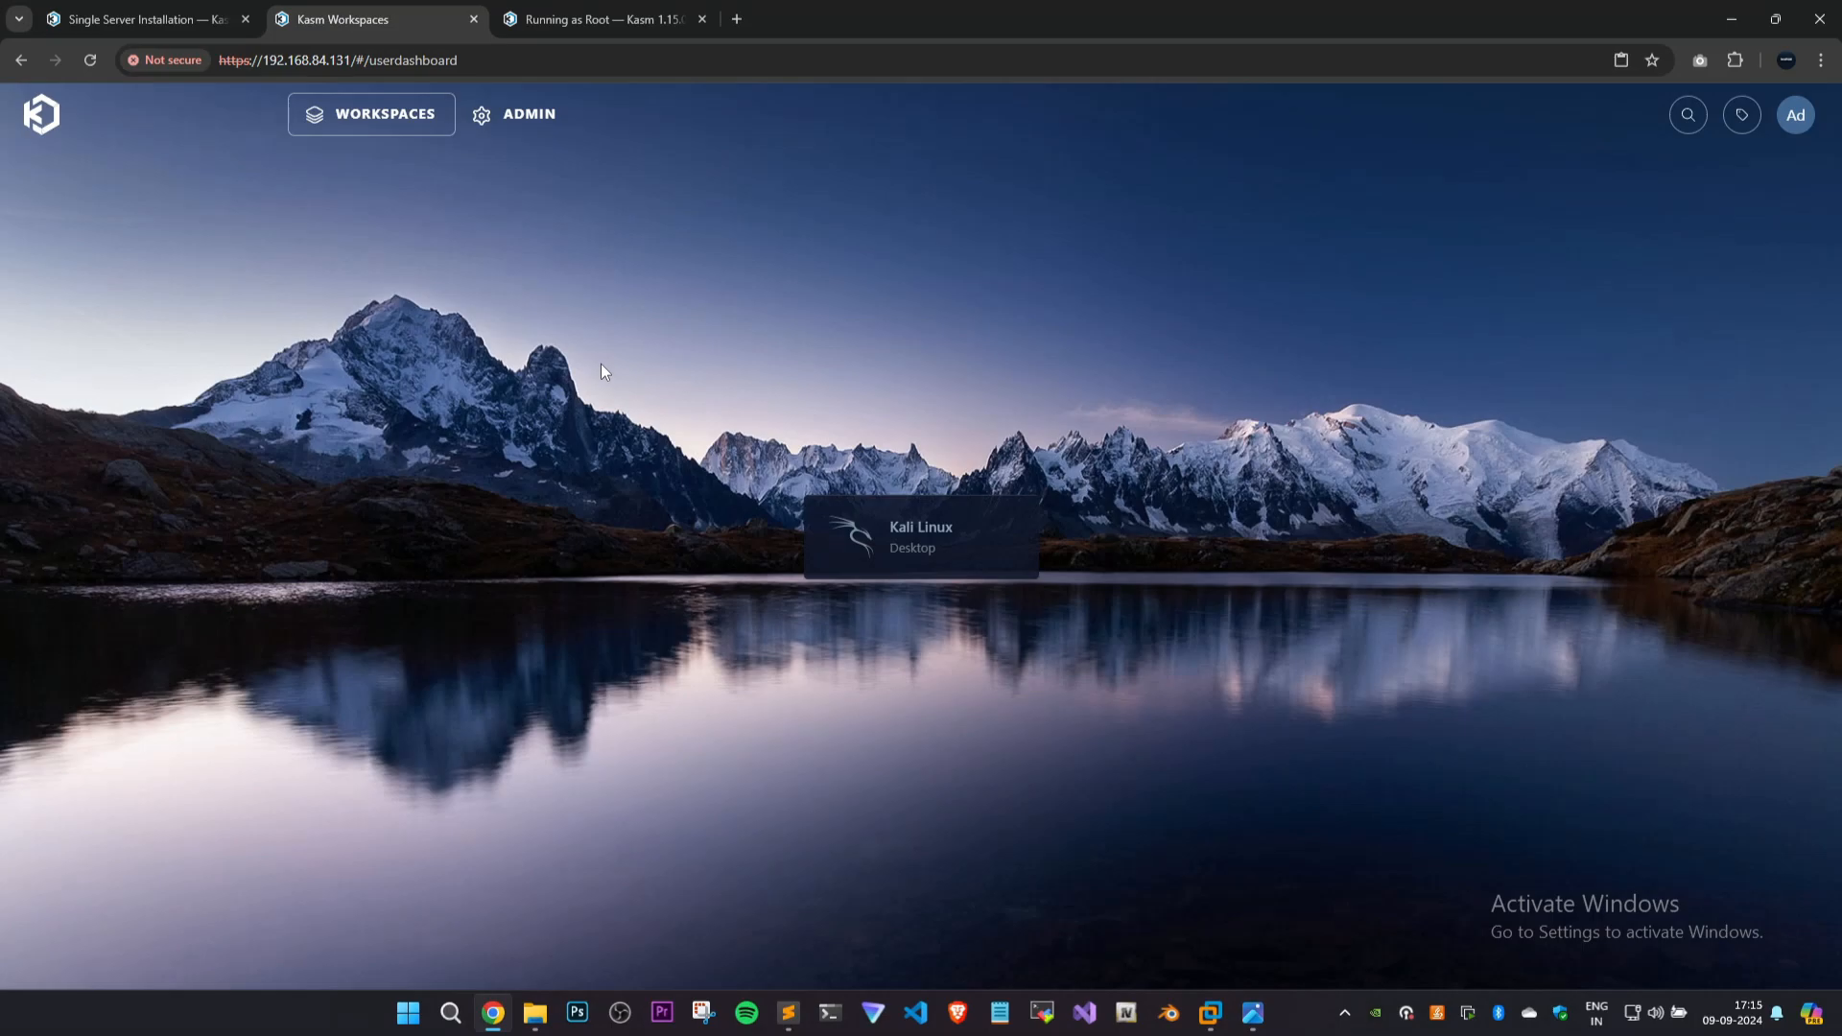